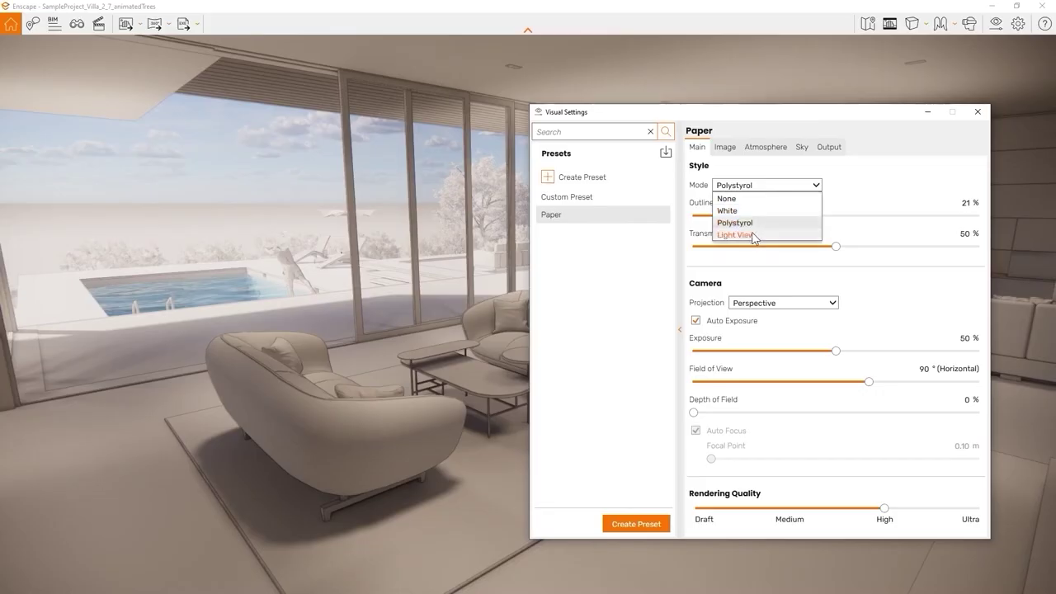
Step: Switch the render to Light View, make the test cube fully metallic, and set focus to about 4.43 m
left_click(751, 235)
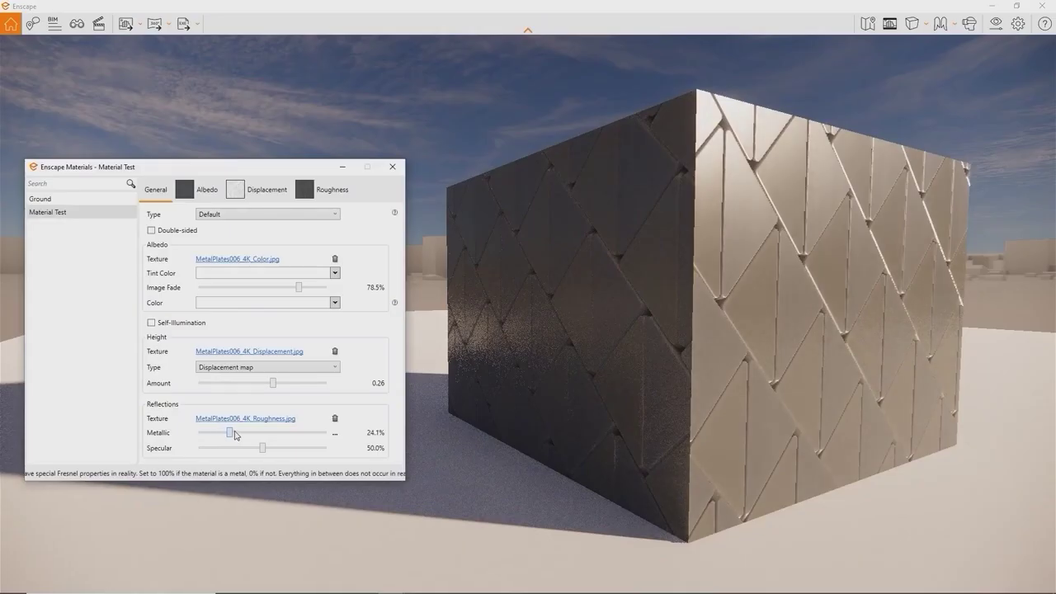
left_click_drag(228, 432, 338, 424)
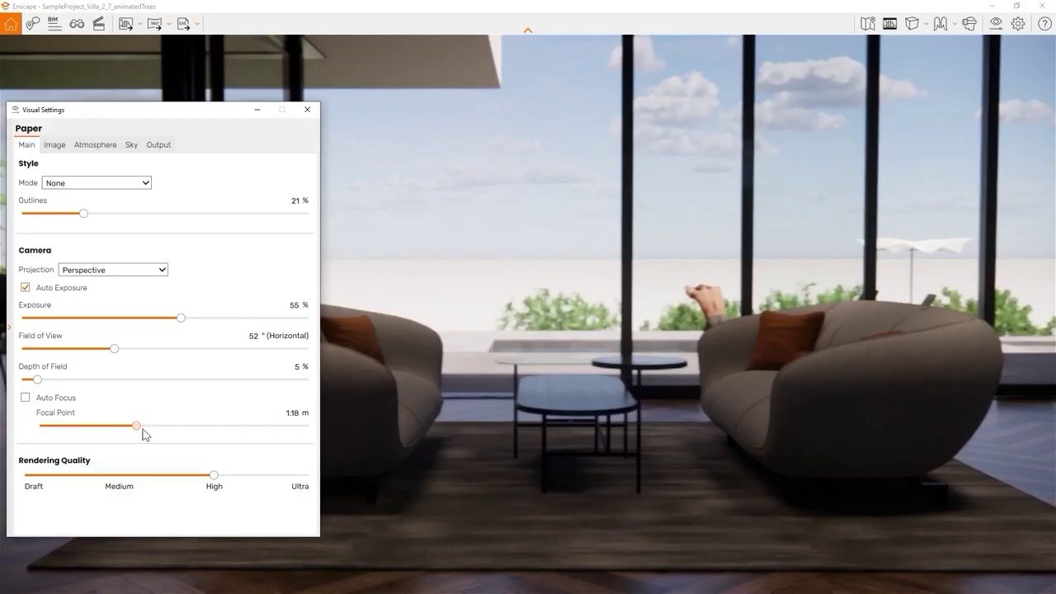
left_click_drag(137, 428, 191, 434)
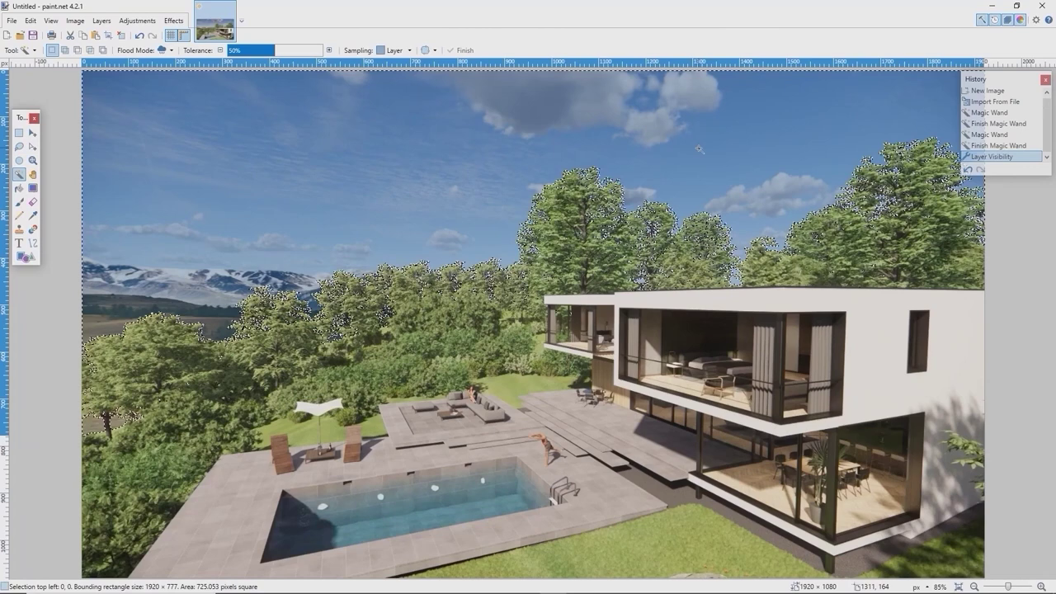
Step: Erase the sky to white and open the villa panorama in the web browser
key("Delete")
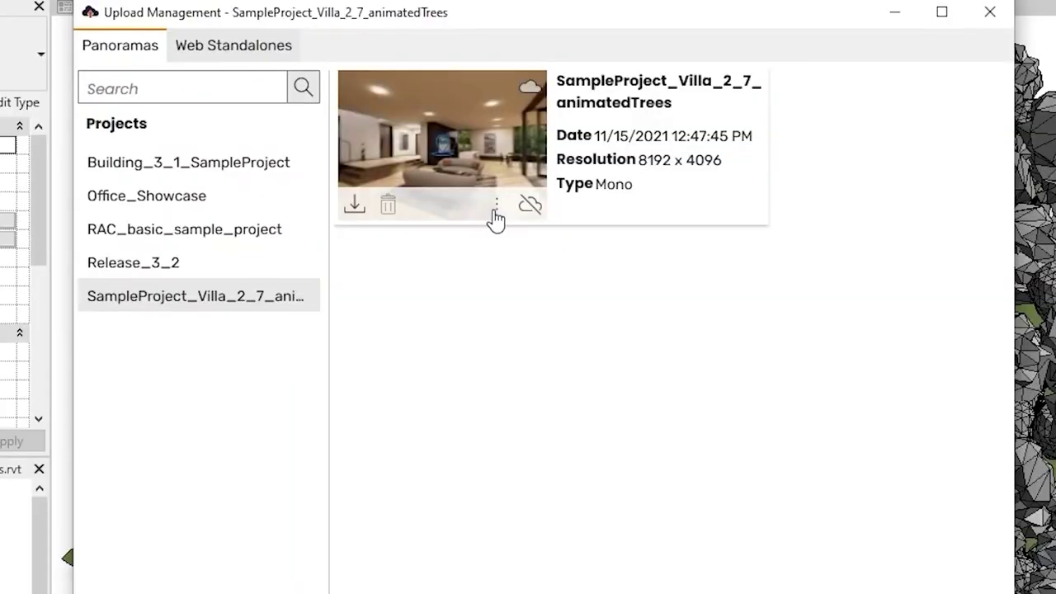
left_click(496, 205)
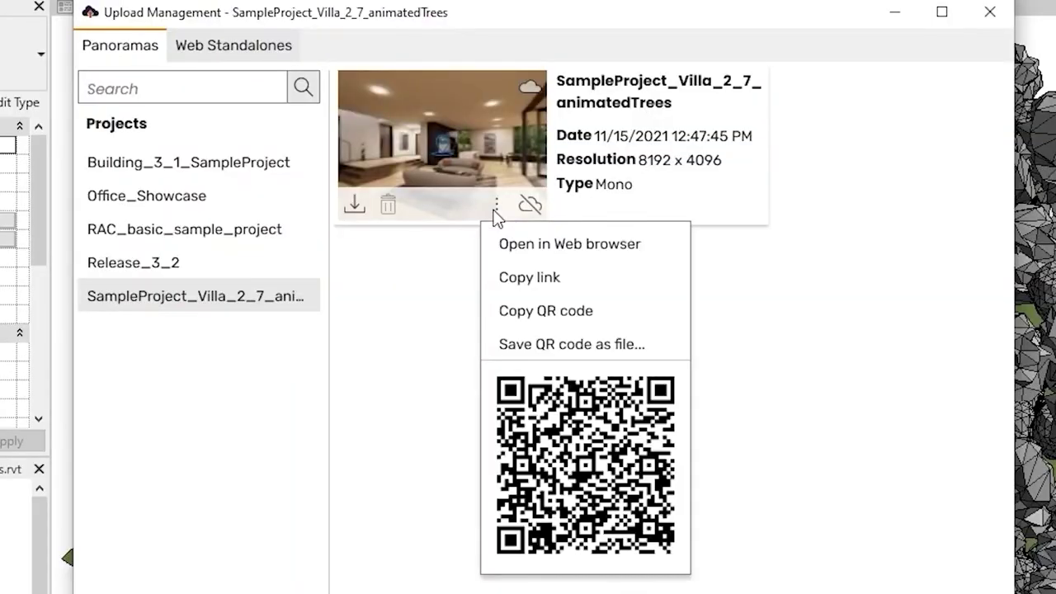
left_click(509, 243)
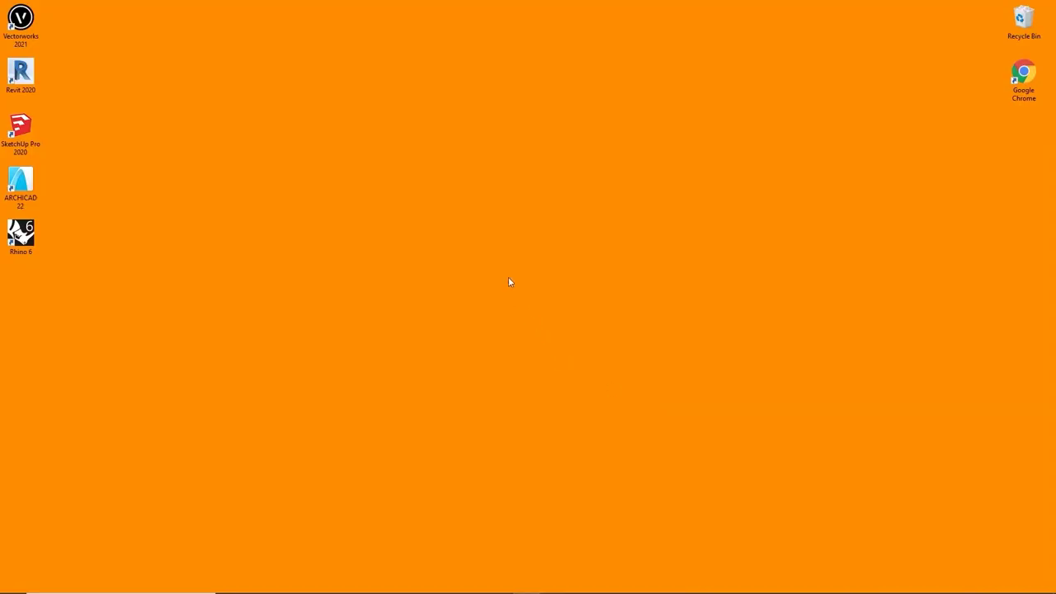
Step: Open the NVIDIA Control Panel from the desktop context menu to check driver version 456.71
right_click(495, 245)
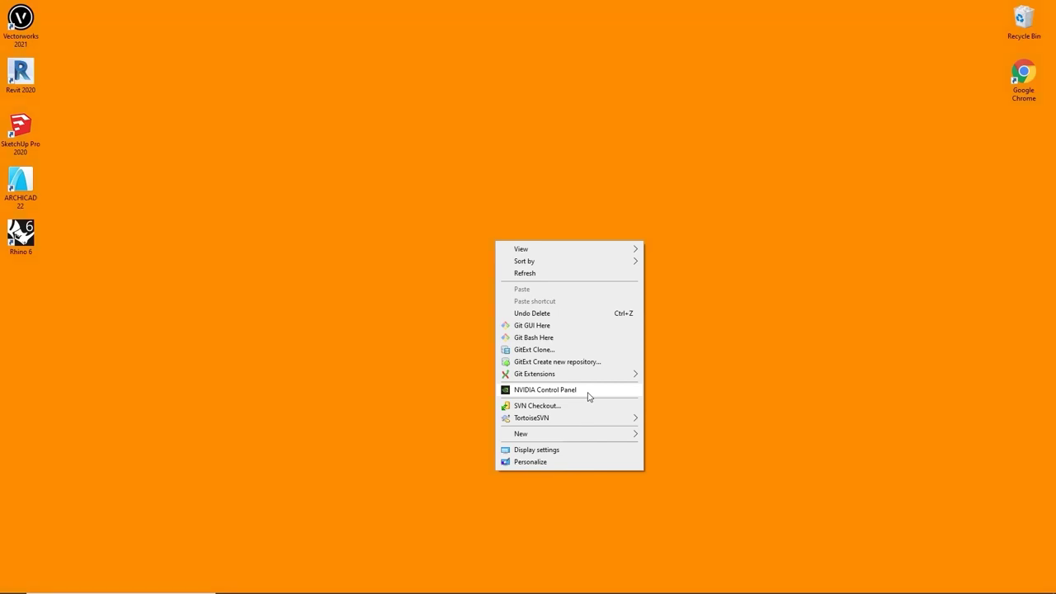
left_click(589, 393)
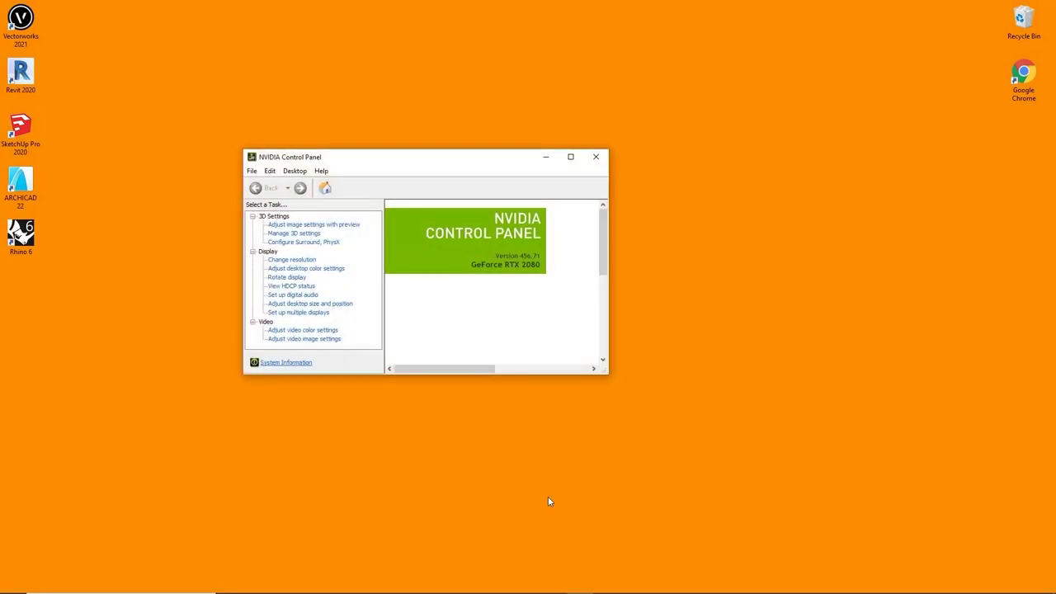
left_click(547, 497)
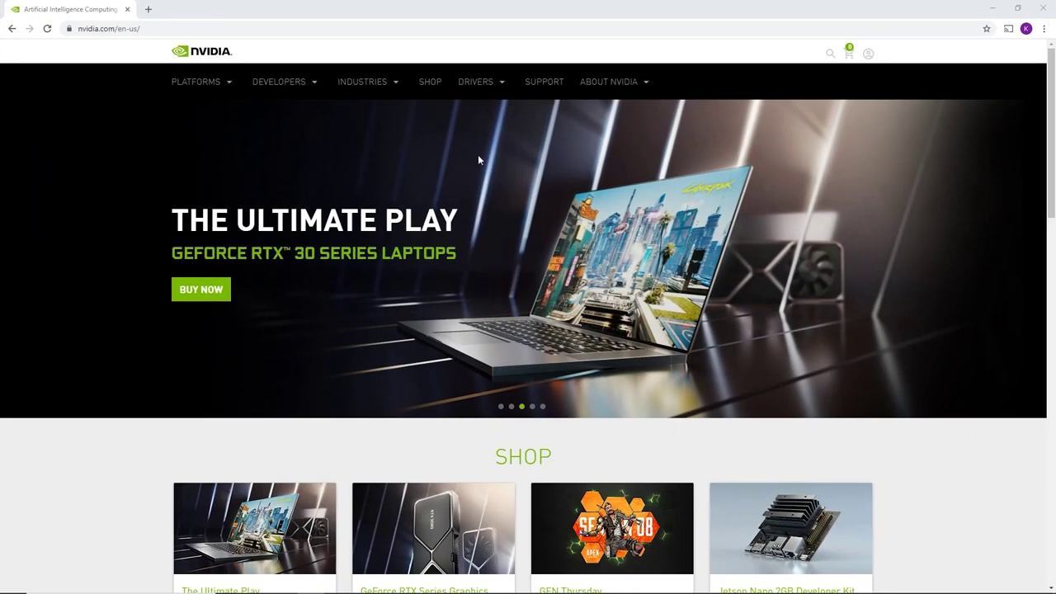
Step: On the All NVIDIA Drivers page, keep GeForce as product type and GeForce RTX 20 Series as series
mouse_move(493, 85)
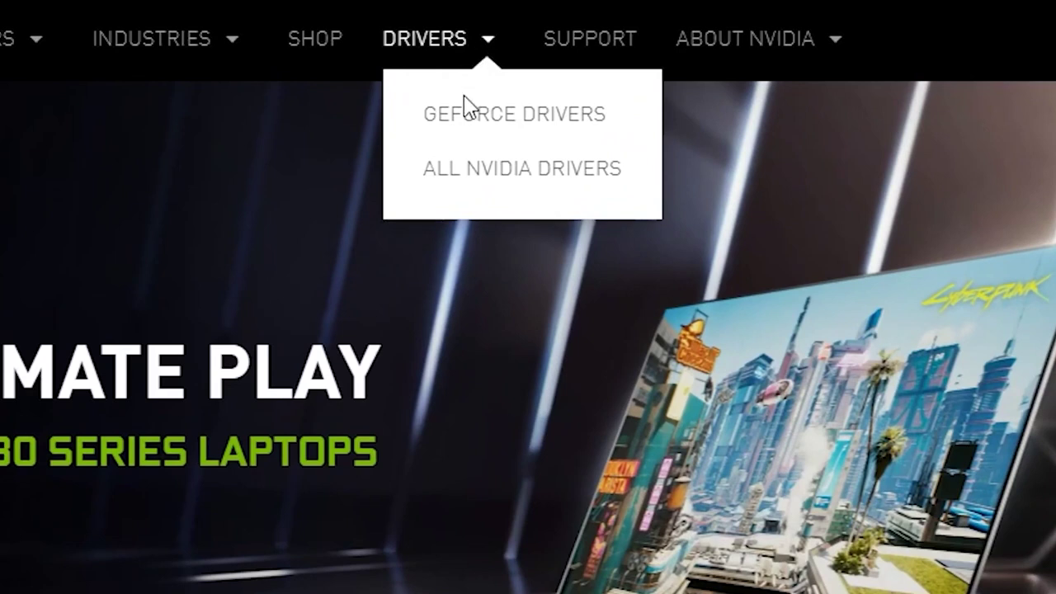
left_click(467, 192)
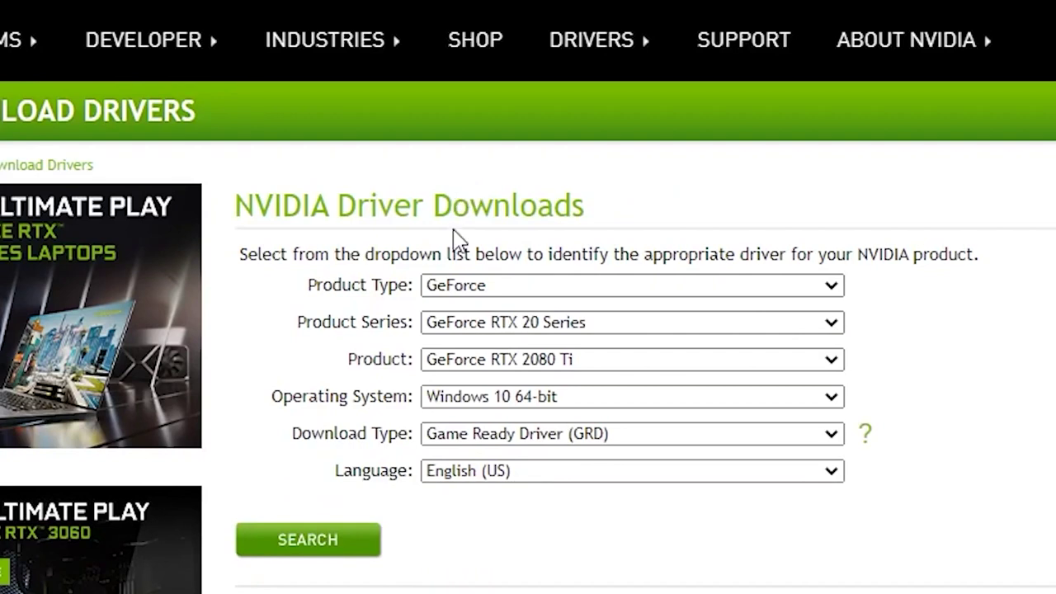
left_click(534, 285)
left_click(534, 285)
left_click(689, 324)
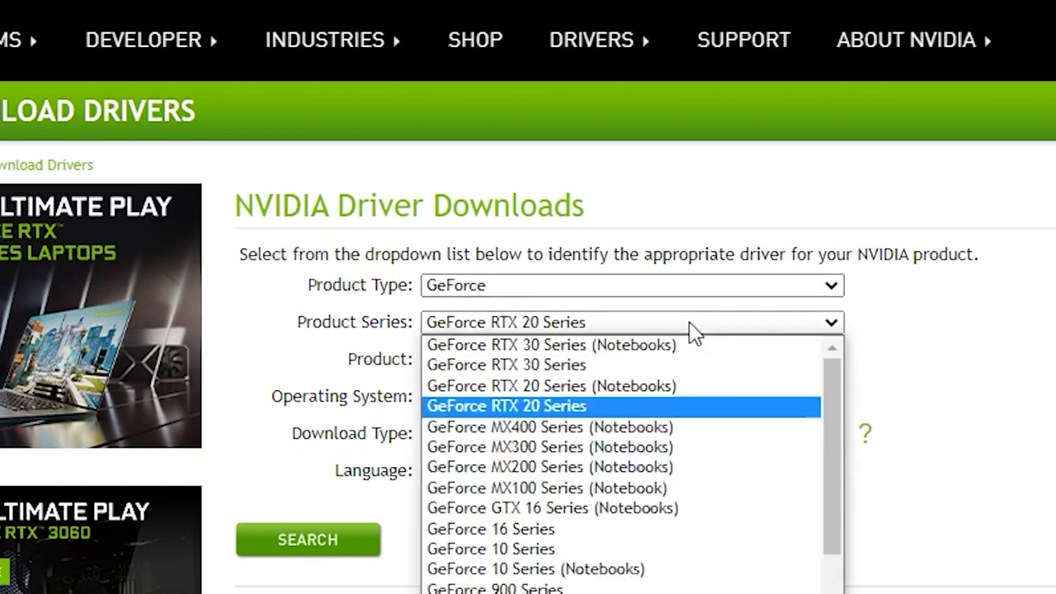
left_click(689, 323)
Step: Choose GeForce RTX 2080, search, and download the 461.40 Game Ready Driver
left_click(695, 361)
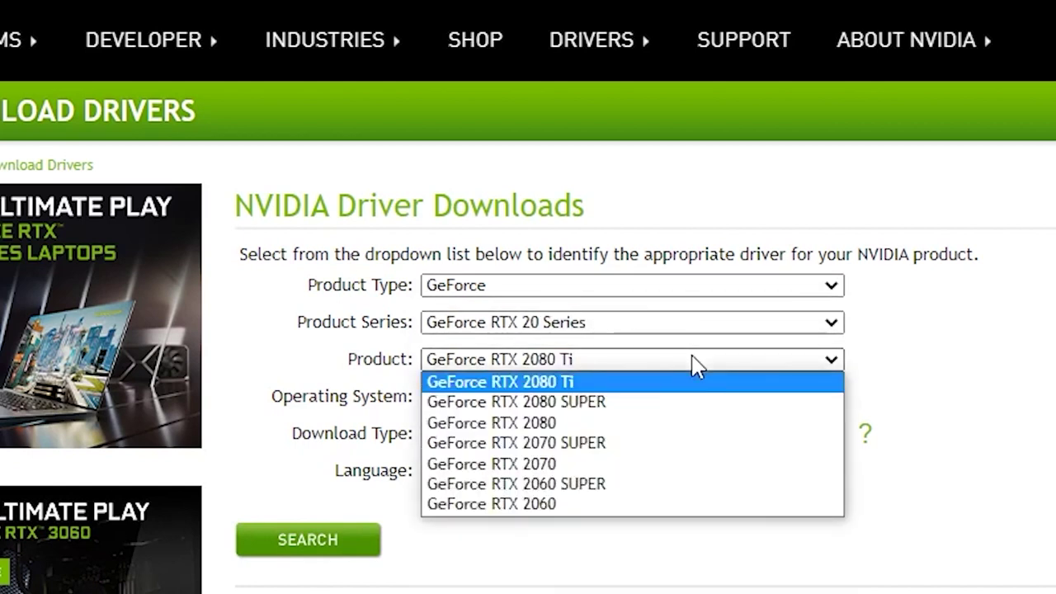
left_click(705, 423)
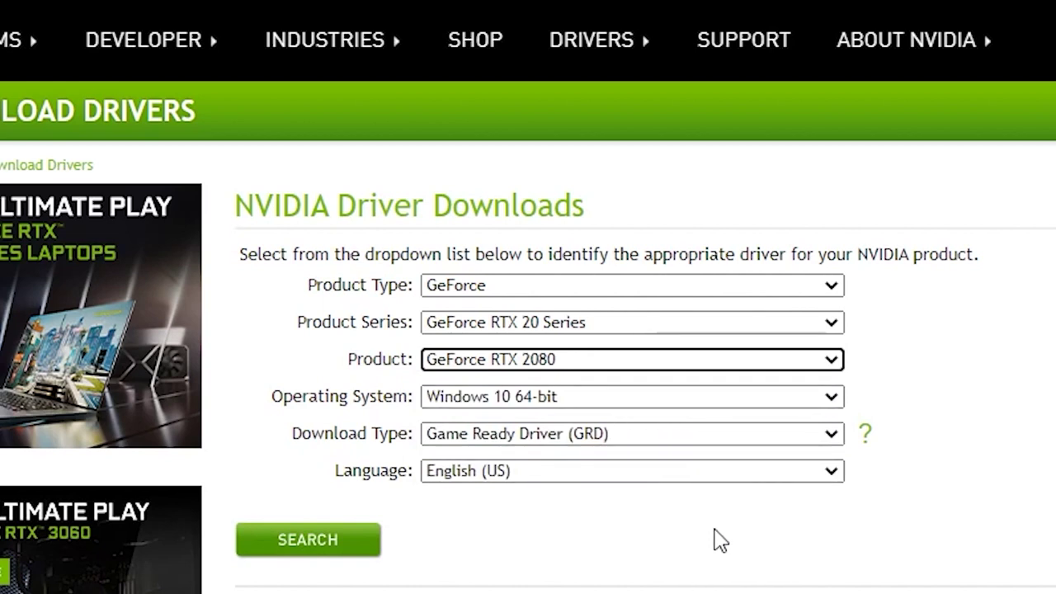
left_click(354, 557)
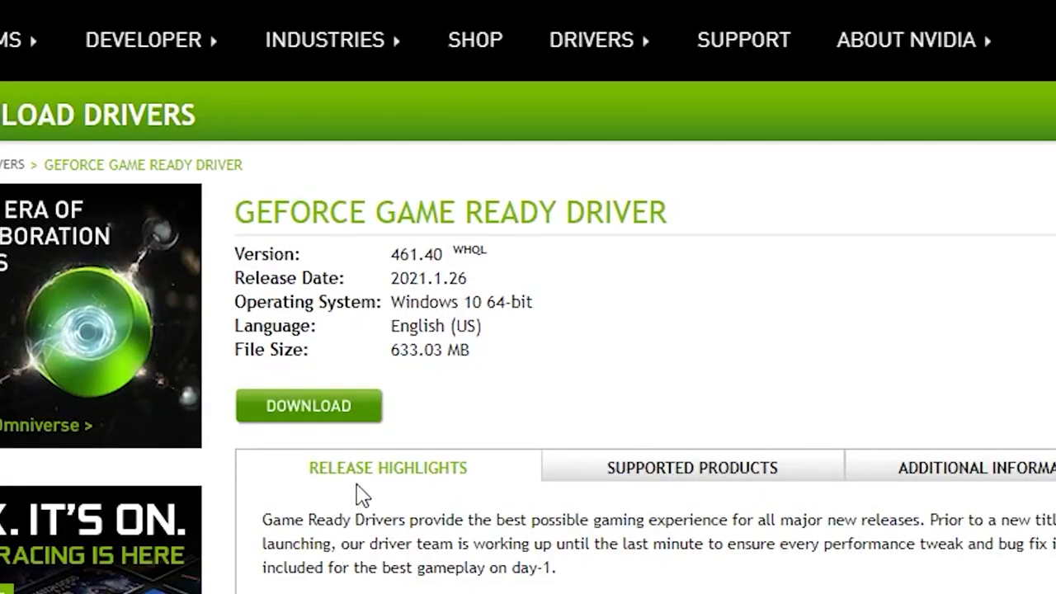
left_click(334, 416)
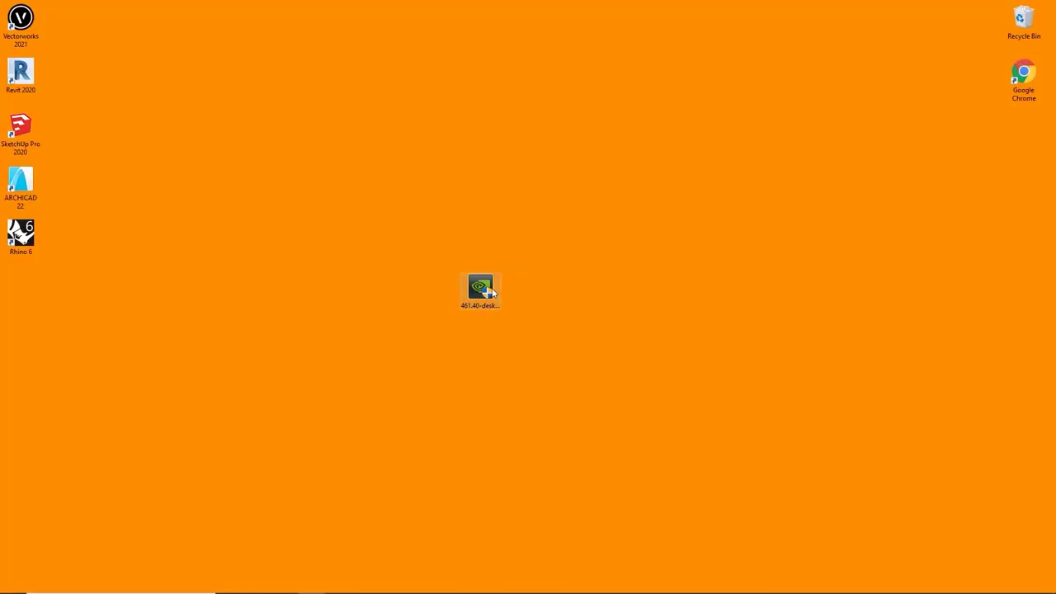
Step: Run the downloaded 461.40 GeForce driver installer from the desktop
double_click(487, 291)
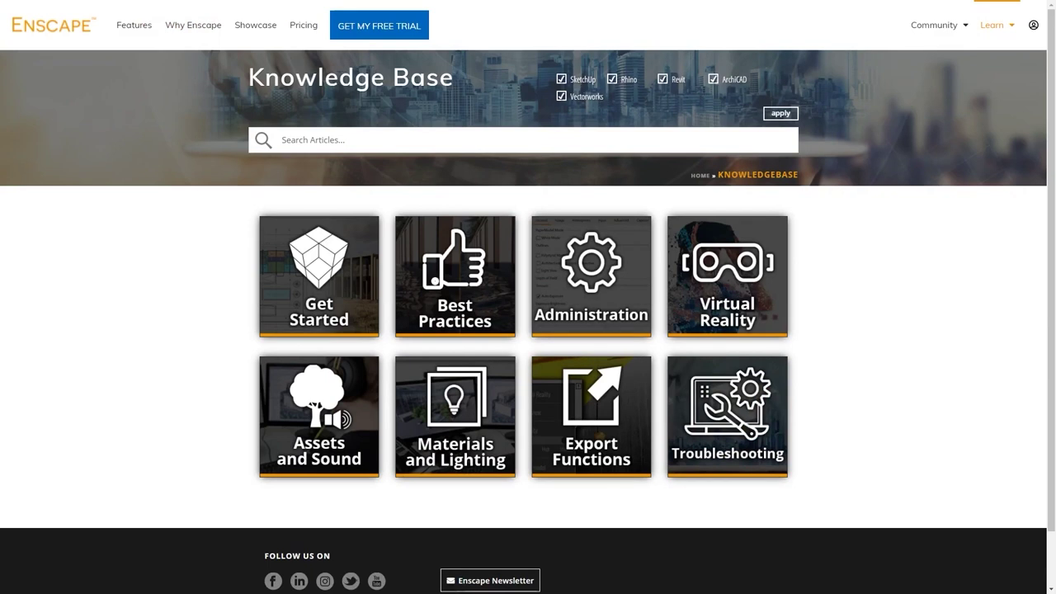
left_click(346, 290)
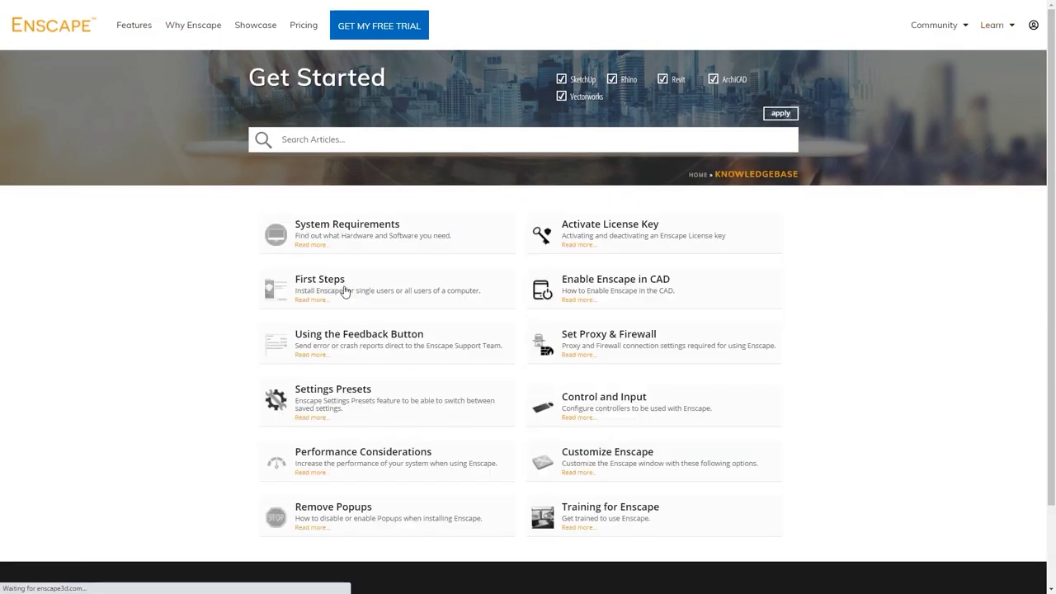
scroll(396, 281, "down", 1)
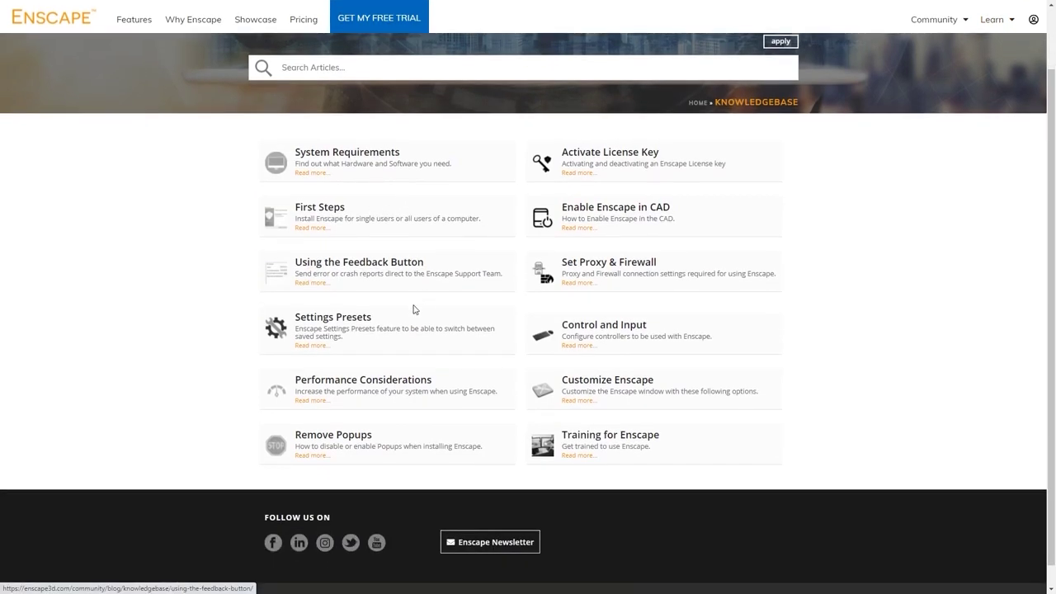
left_click(340, 212)
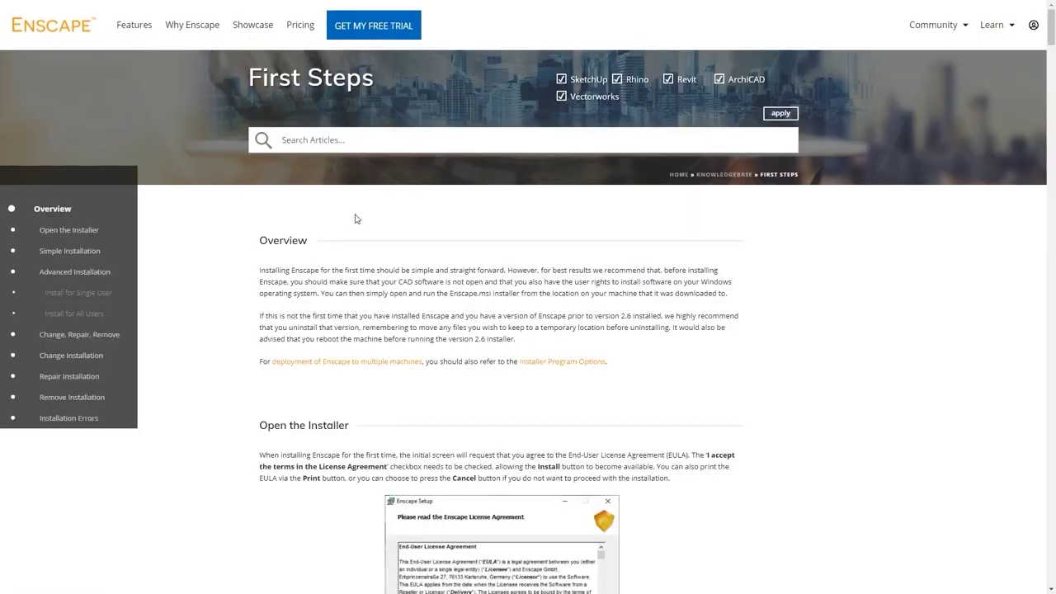
scroll(363, 248, "down", 5)
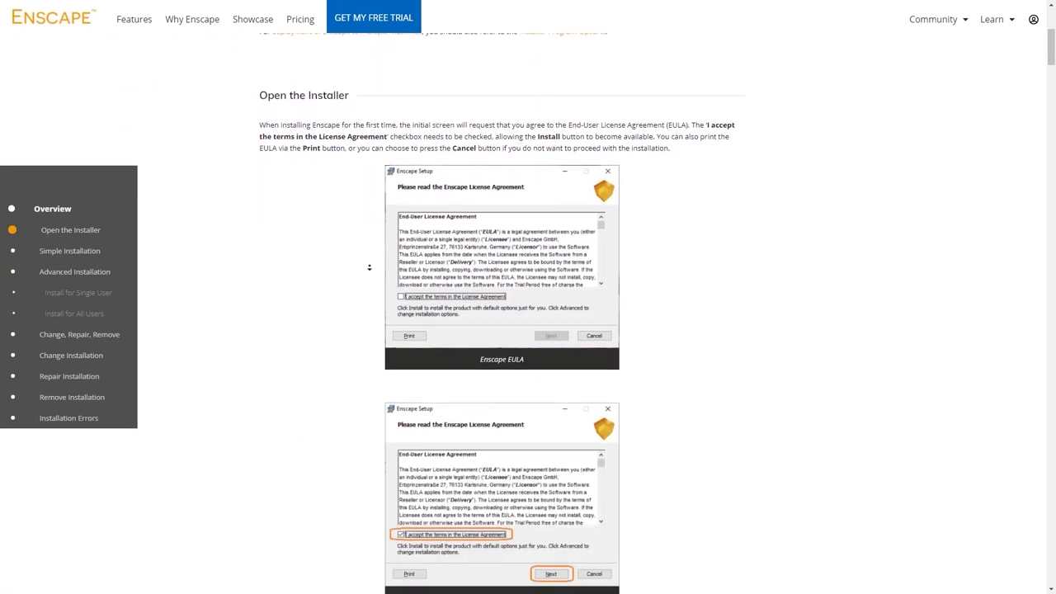
scroll(369, 267, "down", 8)
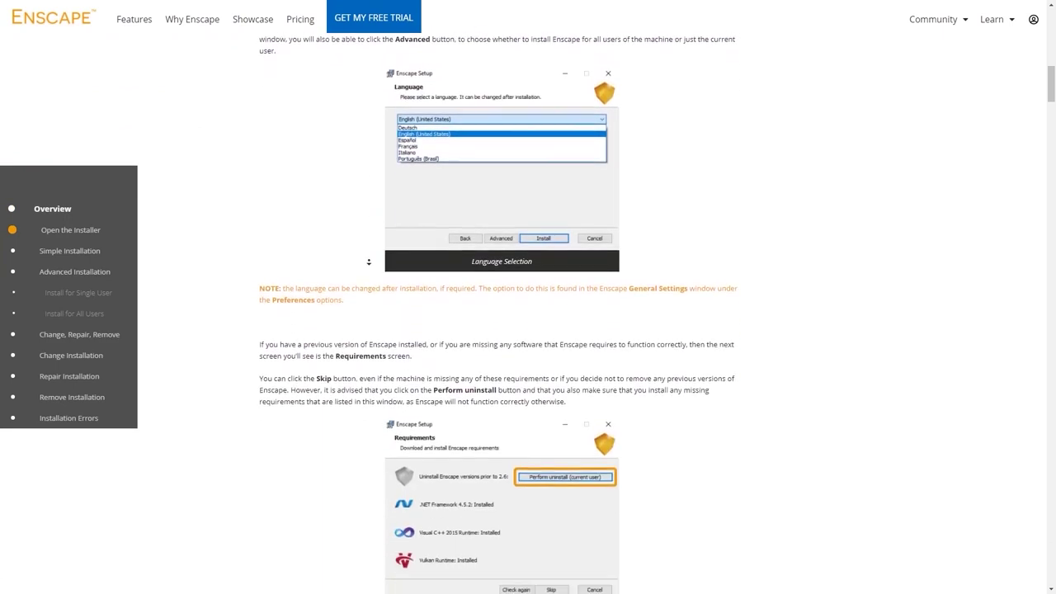
scroll(369, 261, "down", 2)
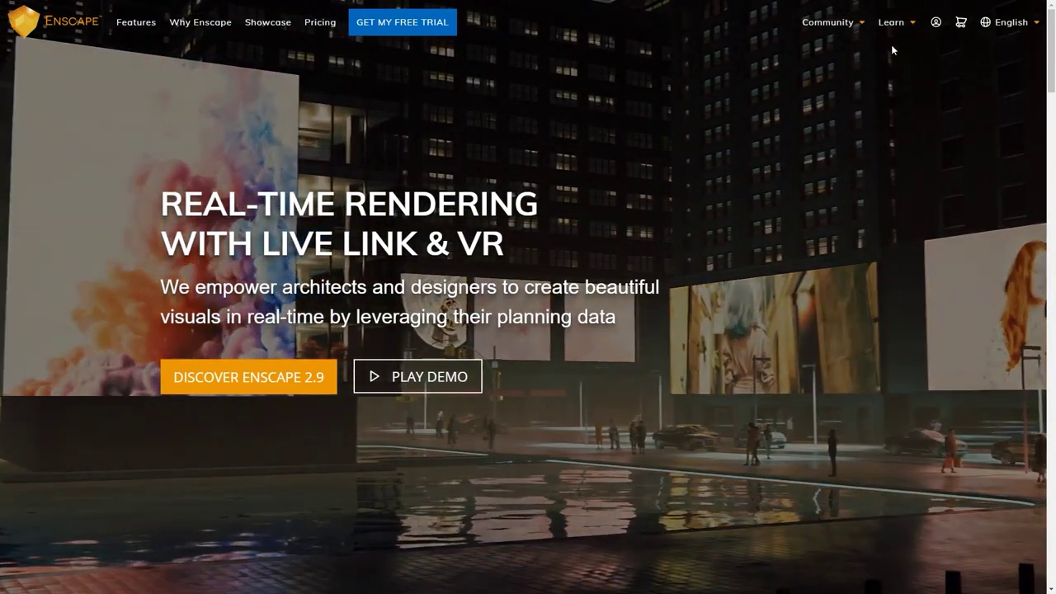
mouse_move(901, 27)
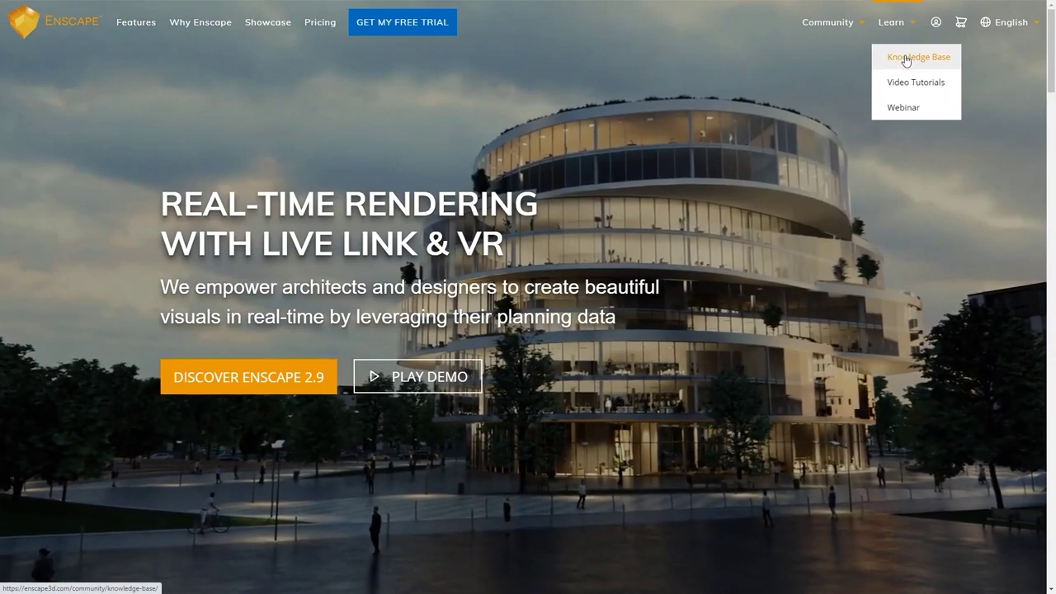
left_click(905, 58)
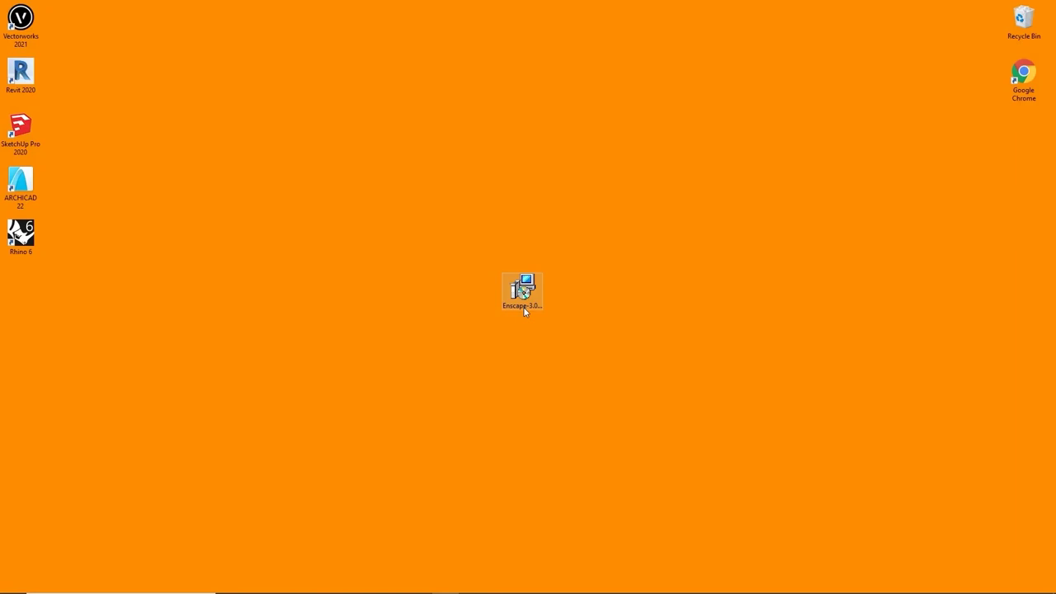
Step: Run the Enscape installer, accept the license terms, and complete a default installation
double_click(523, 292)
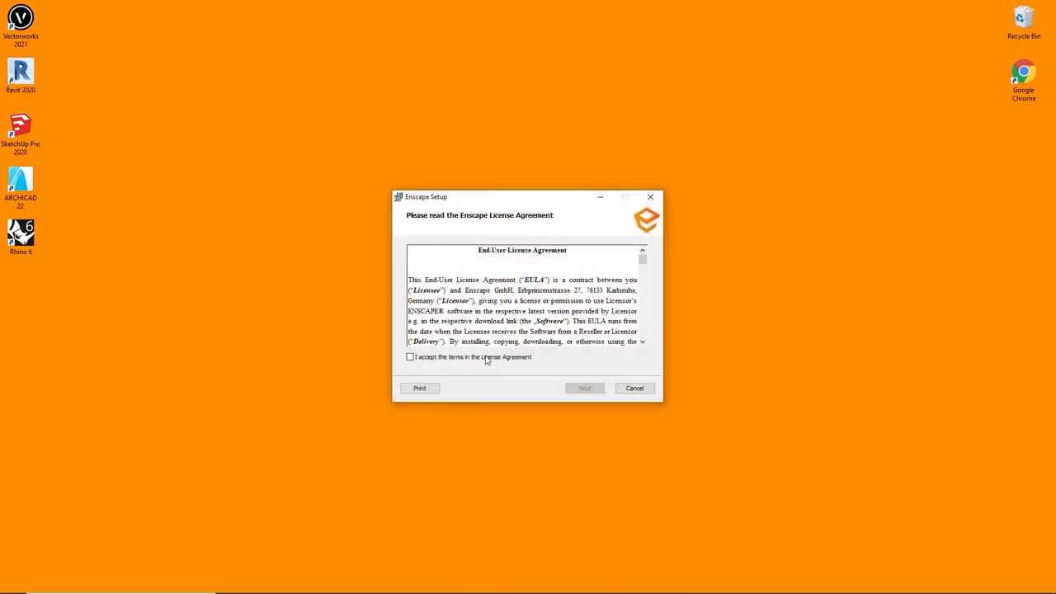
left_click(487, 360)
left_click(582, 389)
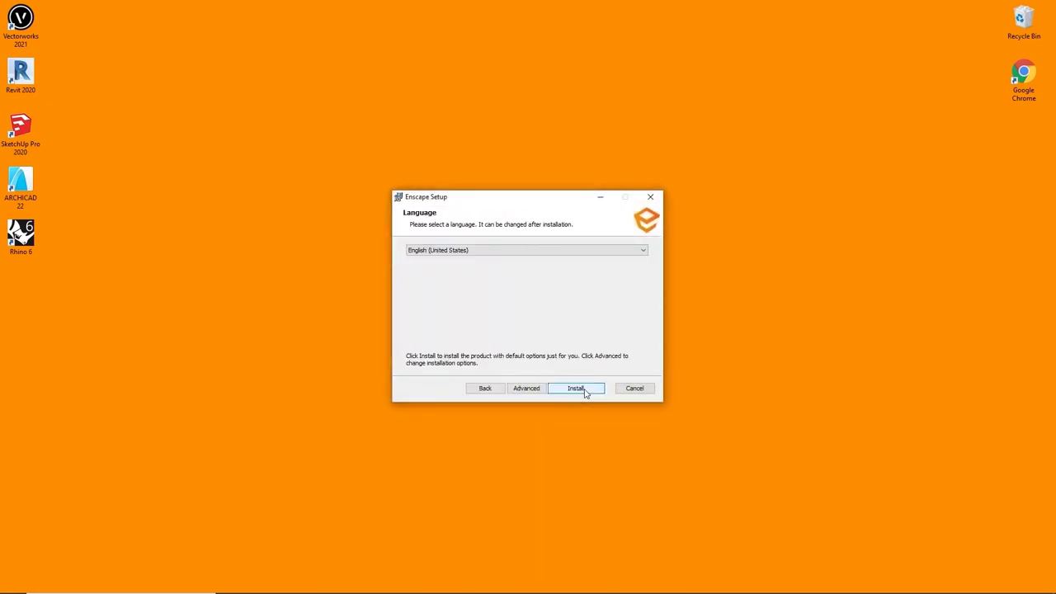
left_click(584, 389)
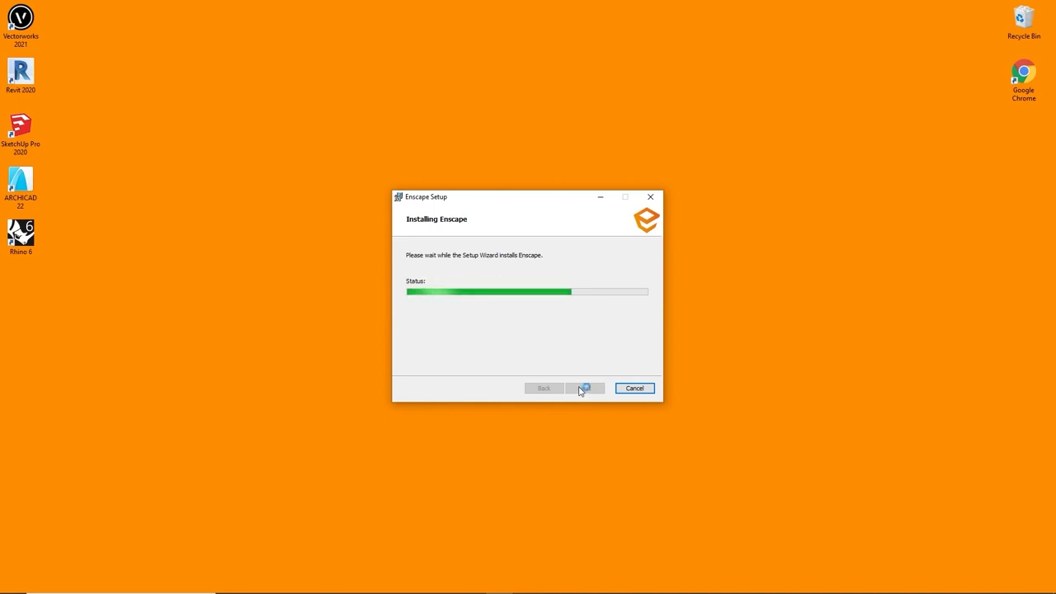
left_click(583, 388)
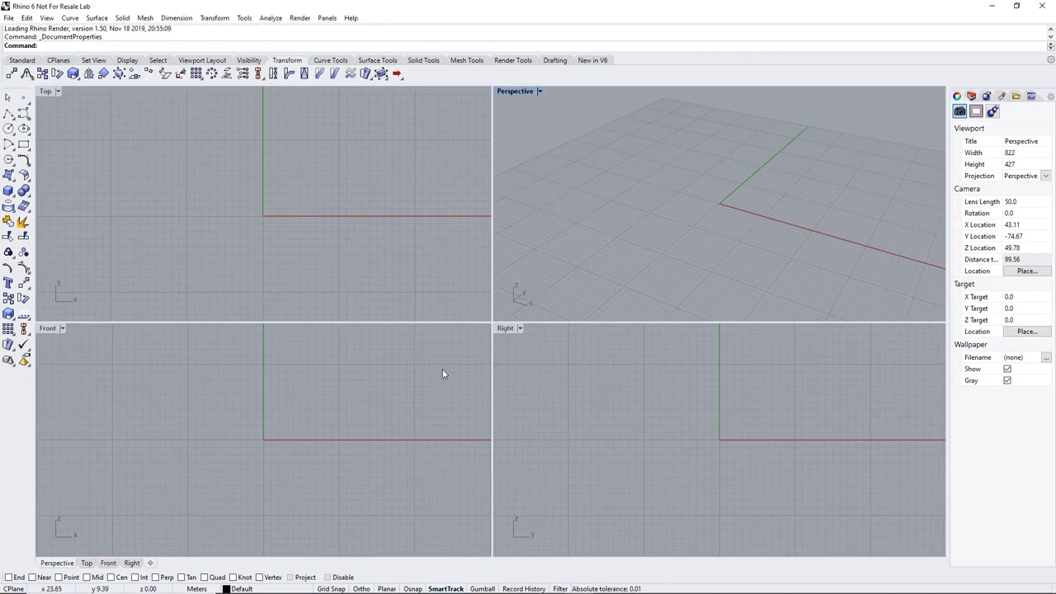
Step: Enable the Enscape toolbar in Rhino's Document Properties under Toolbars
left_click(8, 17)
left_click(37, 227)
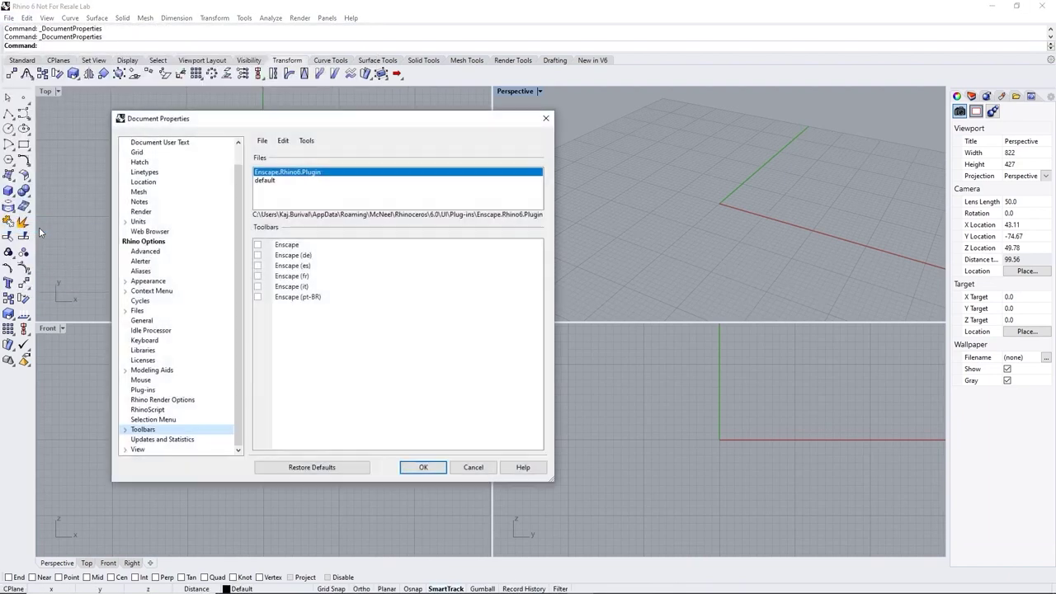
left_click(258, 246)
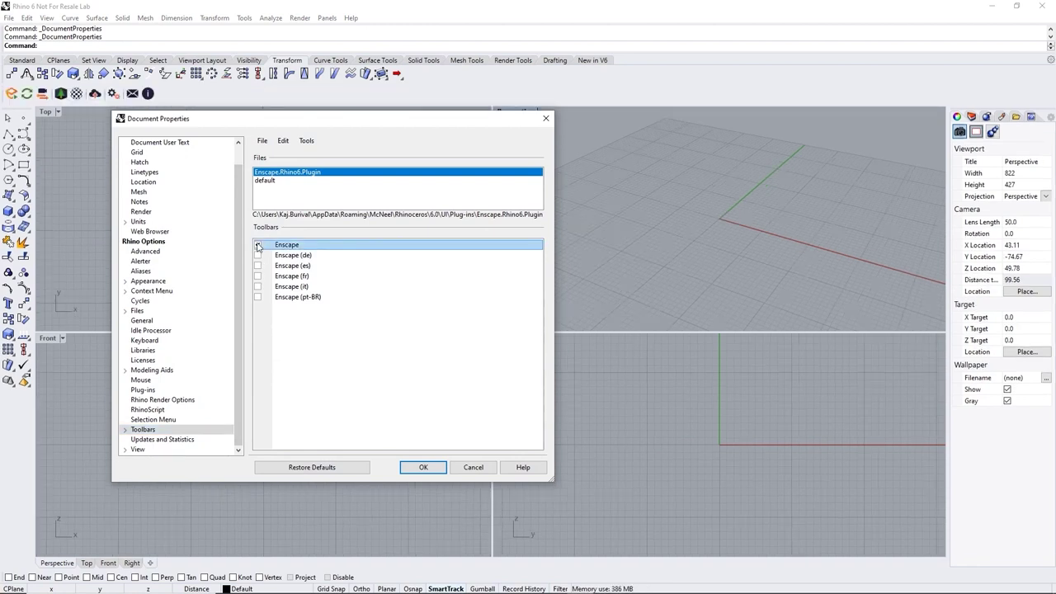
left_click(424, 467)
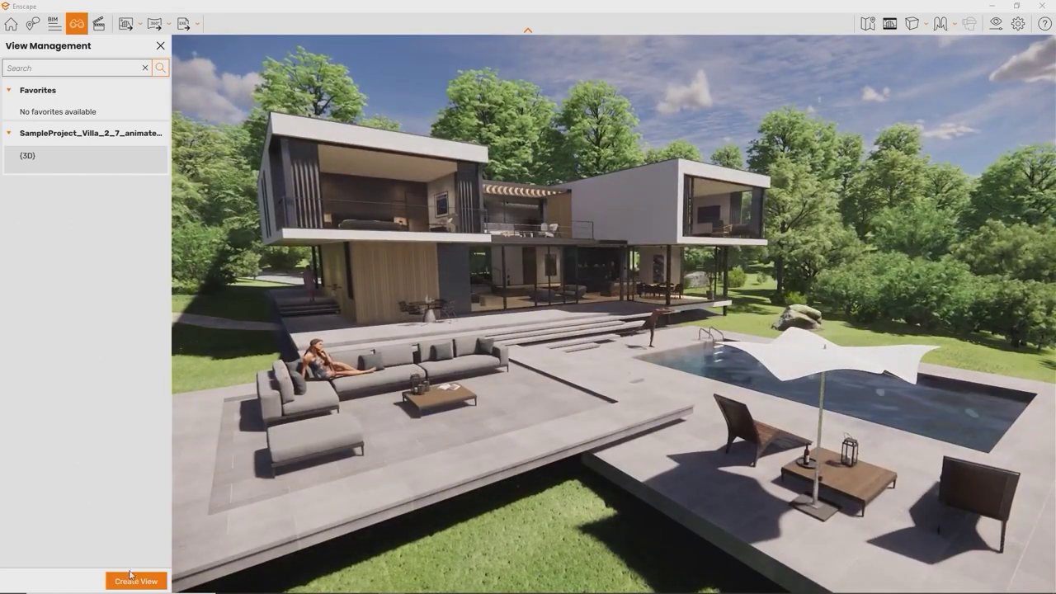
Step: Cancel a new saved view, then switch from Enscape 3D view 2 (bedroom) to view 3 by the pool
left_click(133, 580)
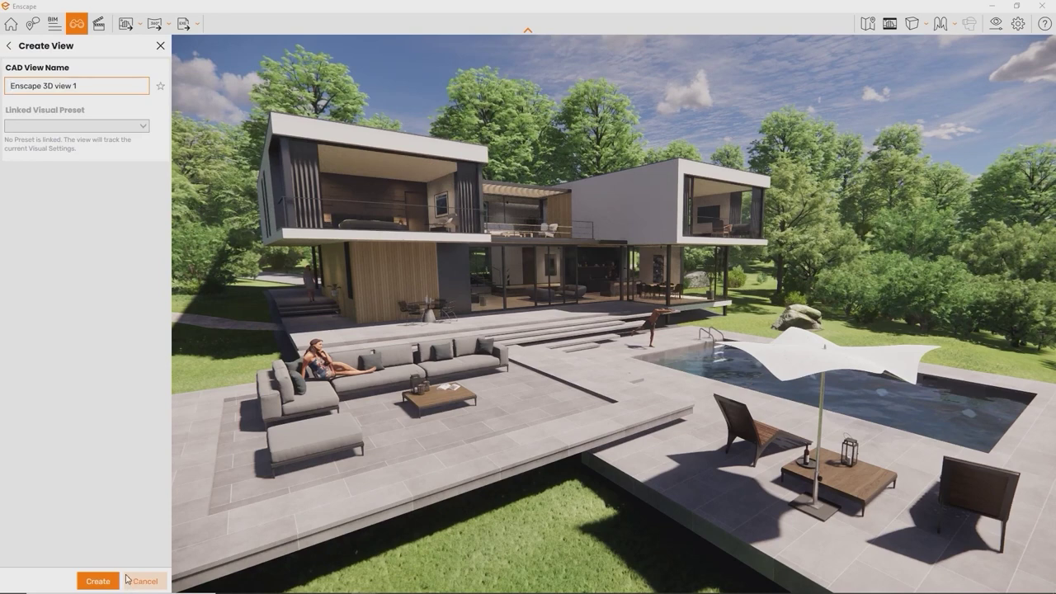
left_click(98, 582)
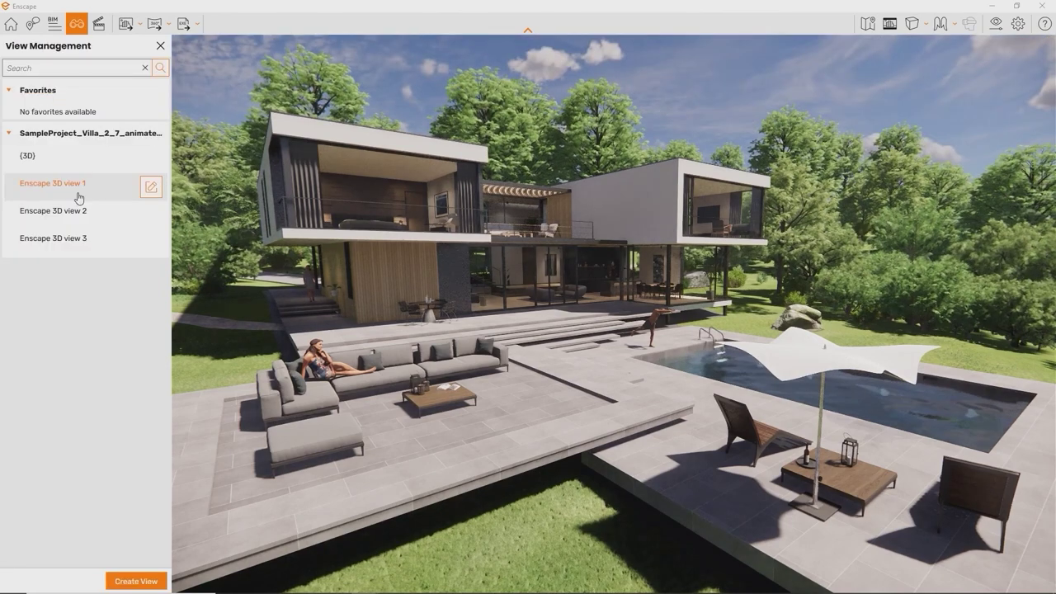
left_click(85, 212)
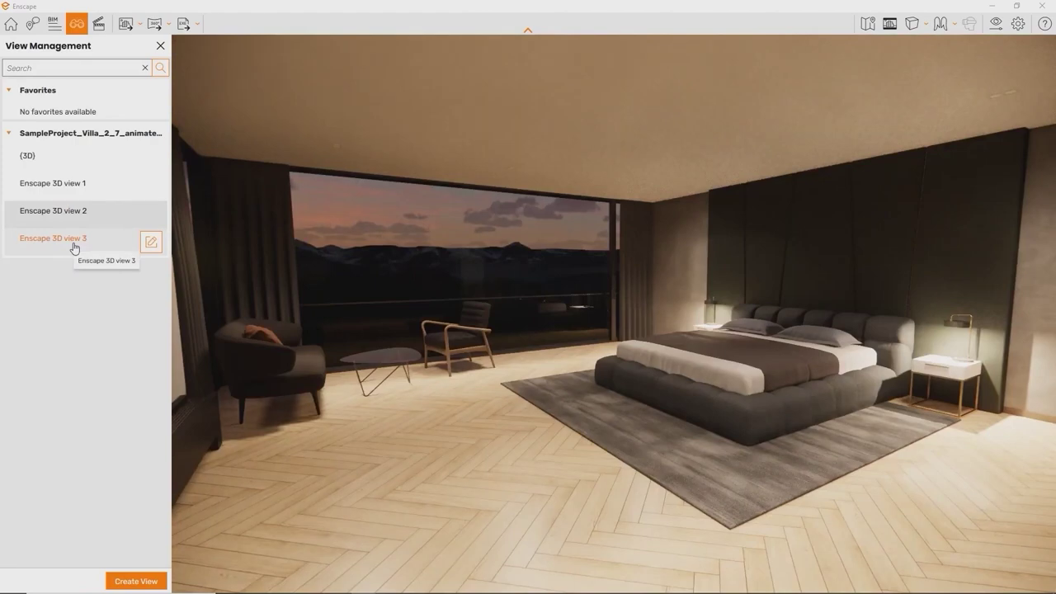
left_click(74, 239)
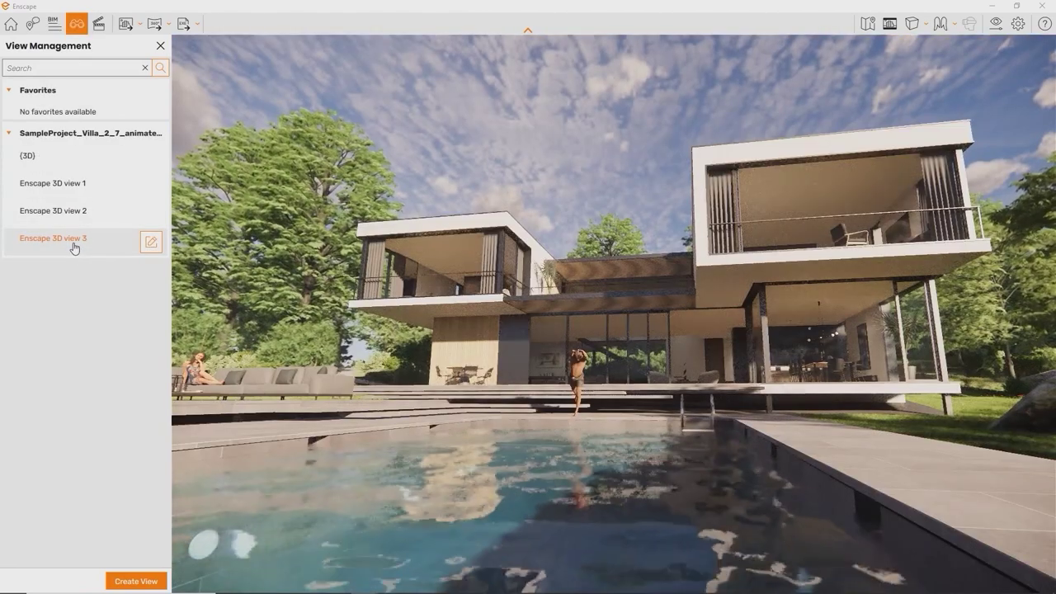
Step: Close the views list, open the navigation Help sidebar, and walk through the glass doors into the house
left_click(10, 25)
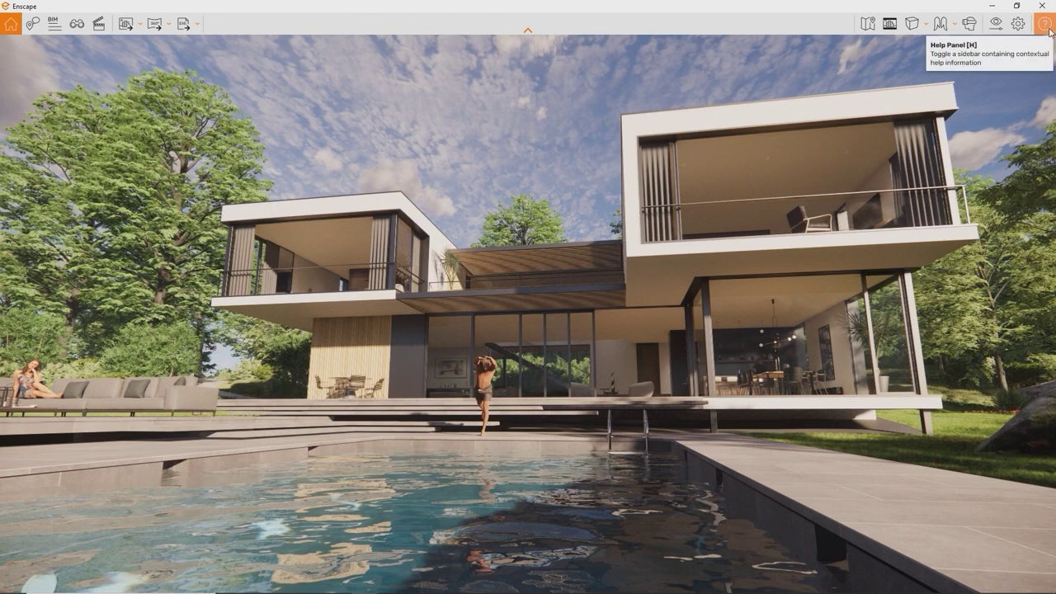
left_click(1049, 28)
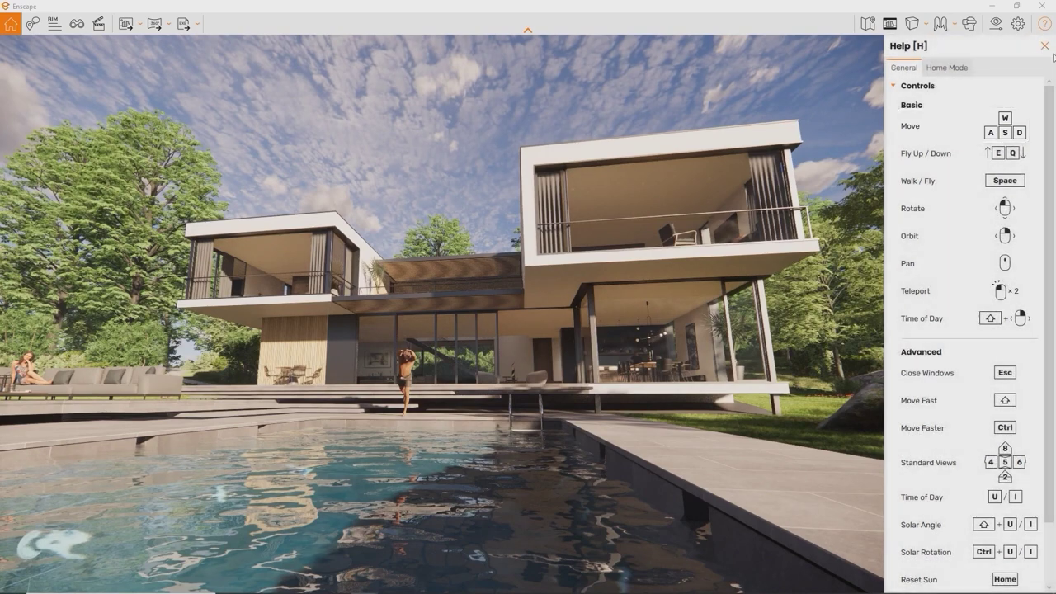
key("w")
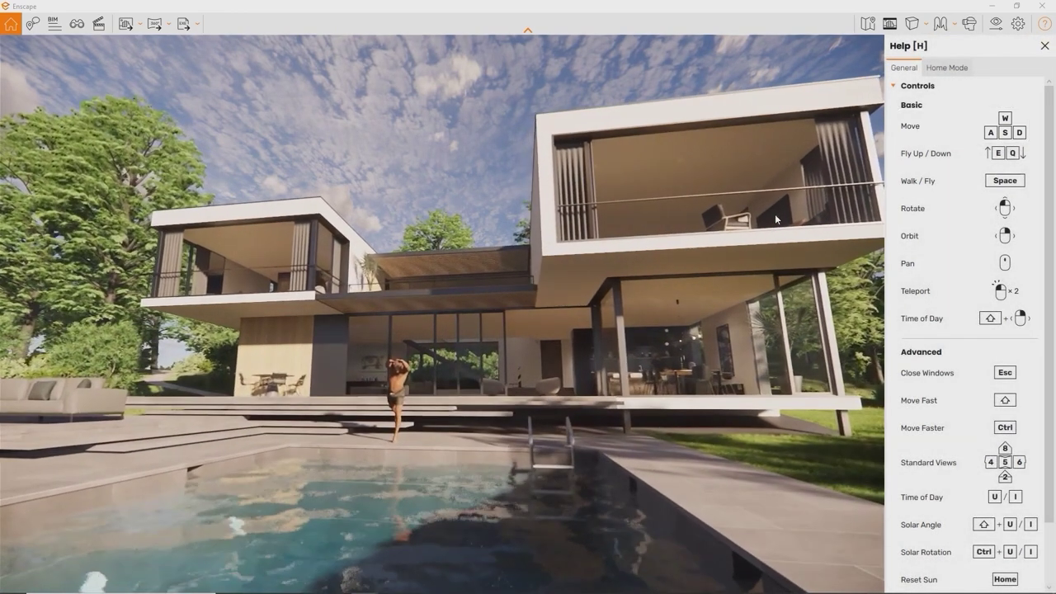
key("s")
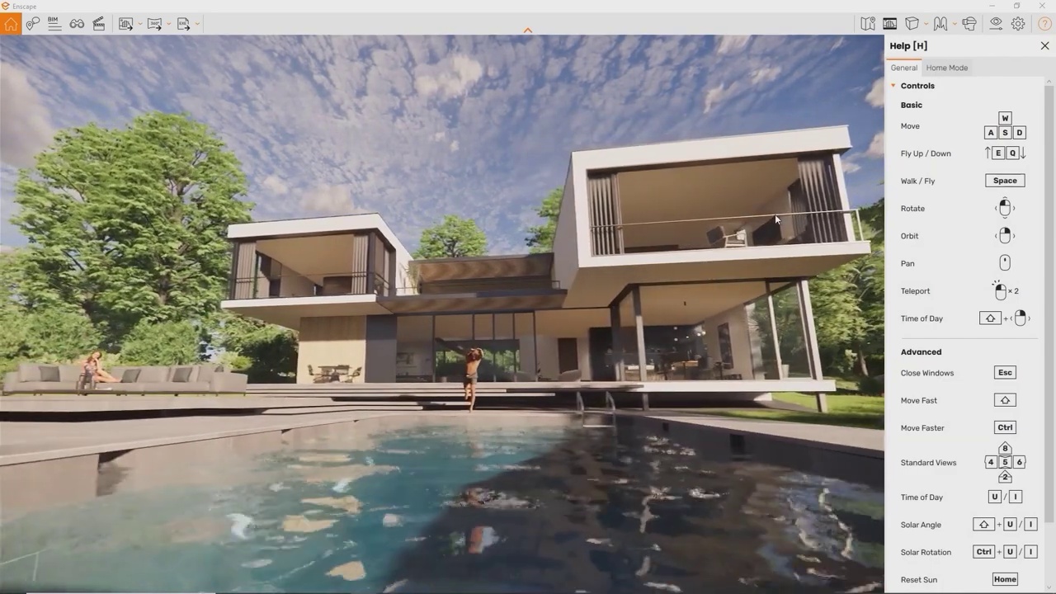
left_click_drag(776, 219, 775, 218)
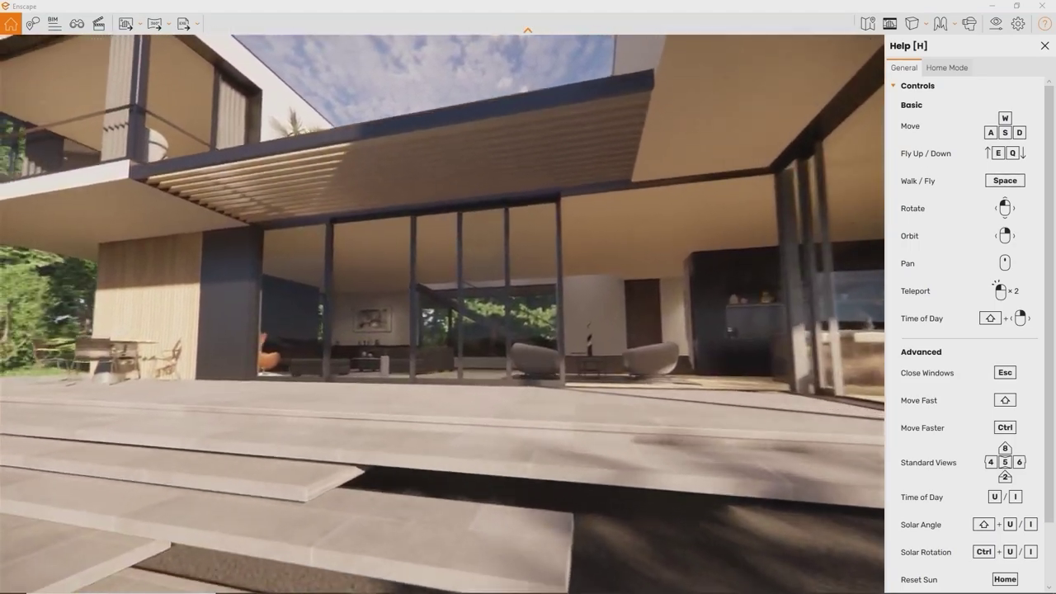
key("w")
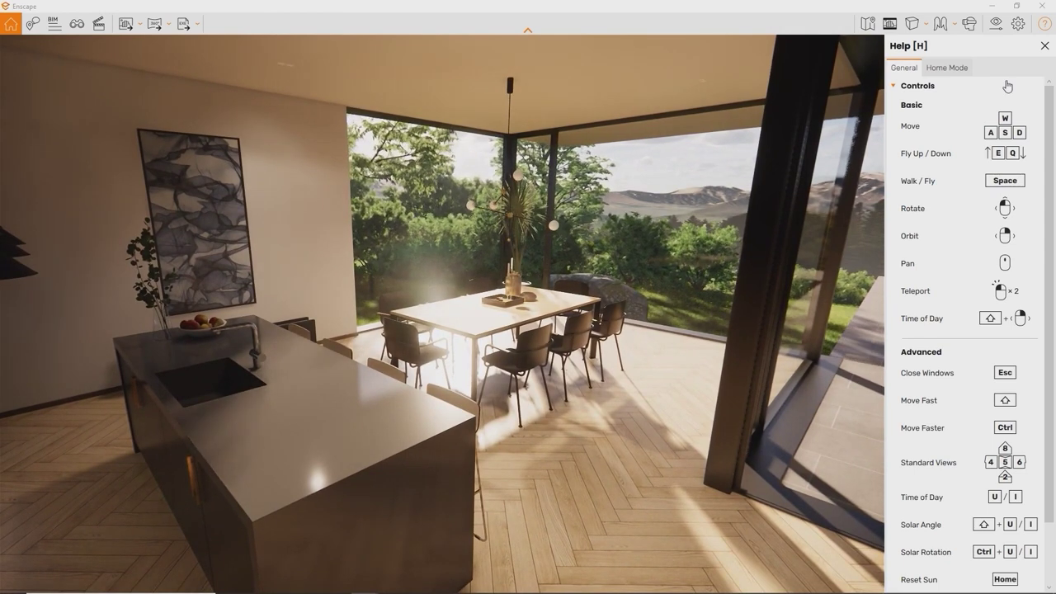
Step: Set Movement Speed to 1.010 in the Input settings of the Enscape renderer window
left_click(1017, 29)
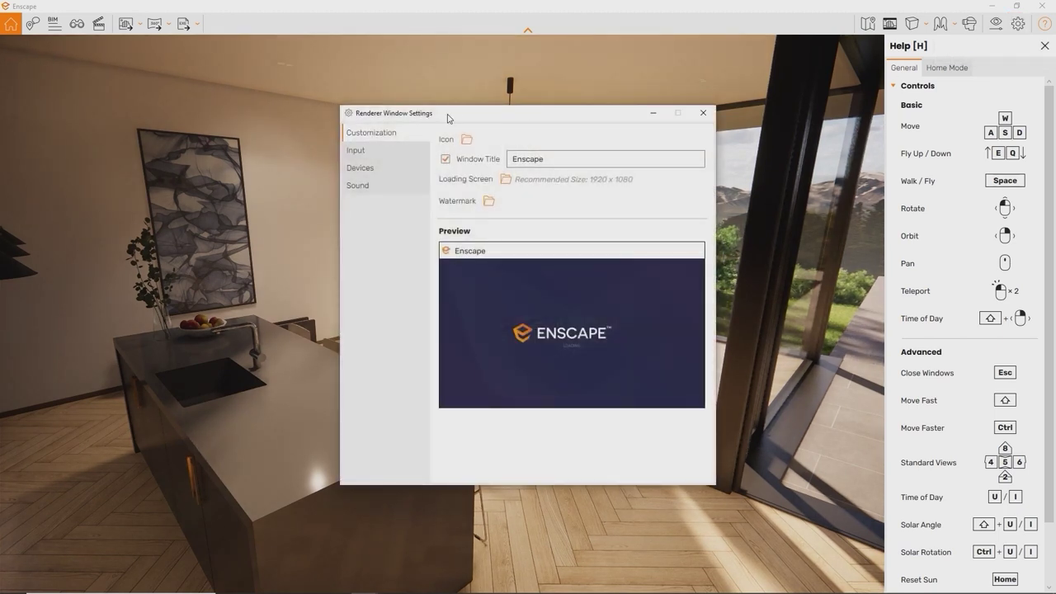
left_click(382, 155)
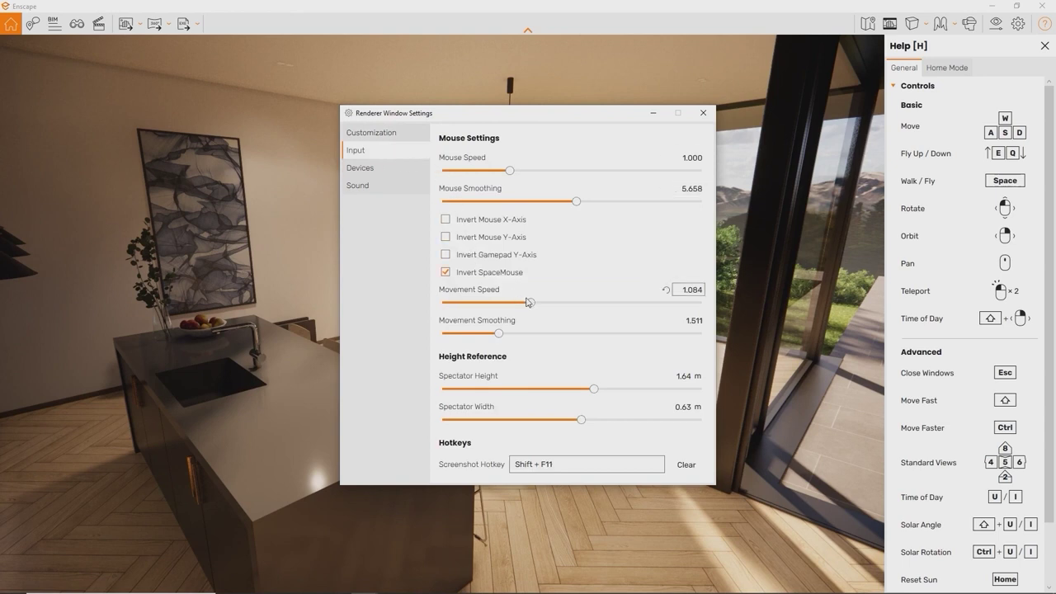
left_click_drag(529, 303, 525, 306)
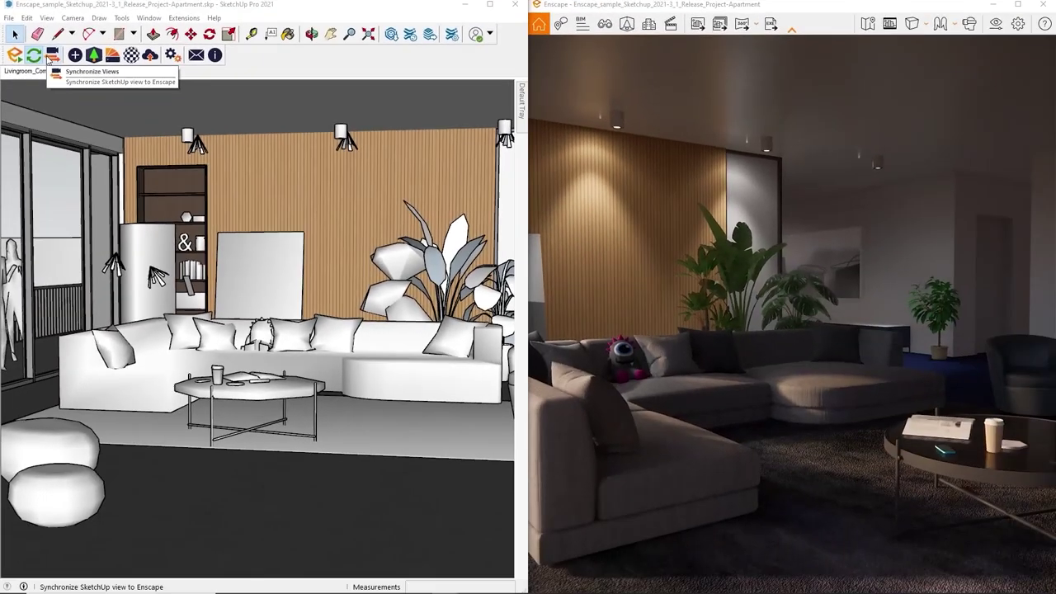
Step: Turn on Synchronize Views and orbit the SketchUp camera toward the ottomans
left_click(51, 56)
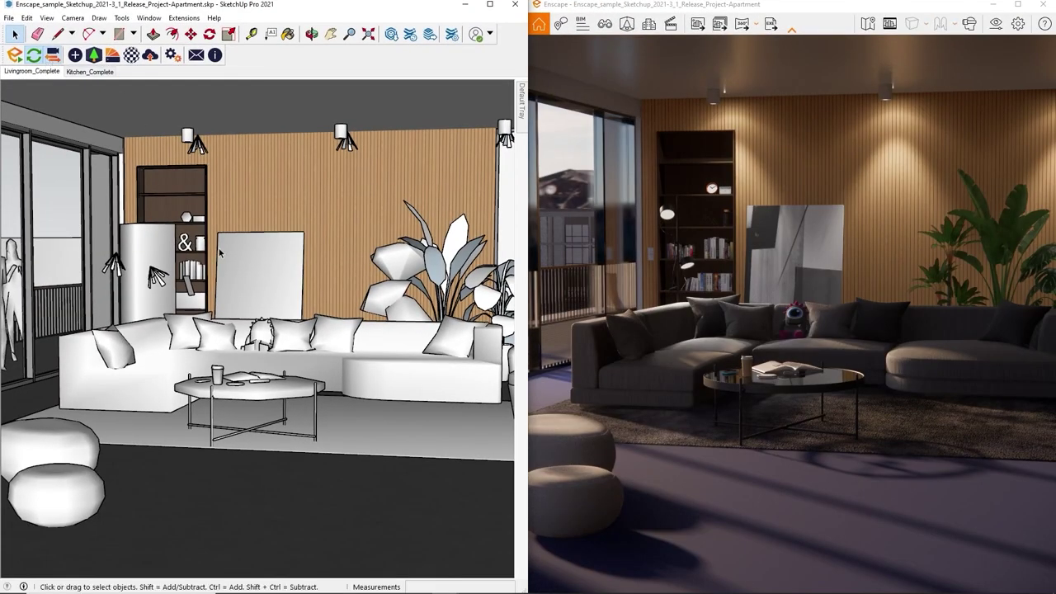
scroll(231, 257, "down", 5)
scroll(262, 269, "up", 8)
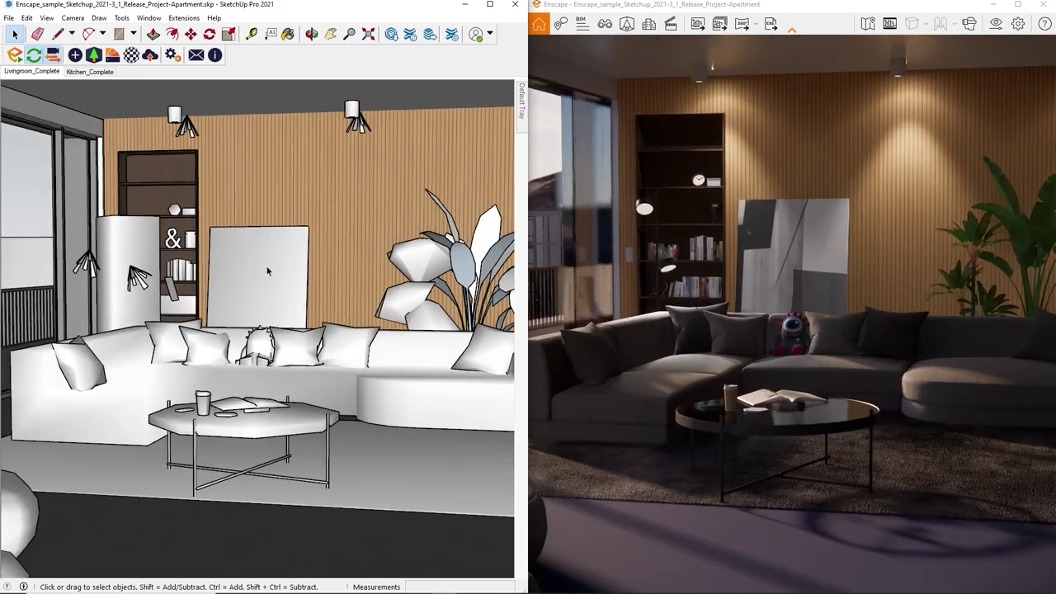
mouse_move(266, 271)
middle_mouse_down()
mouse_move(189, 241)
mouse_move(305, 254)
mouse_move(285, 273)
mouse_move(302, 292)
mouse_move(236, 275)
mouse_move(264, 266)
middle_mouse_up()
scroll(264, 266, "down", 3)
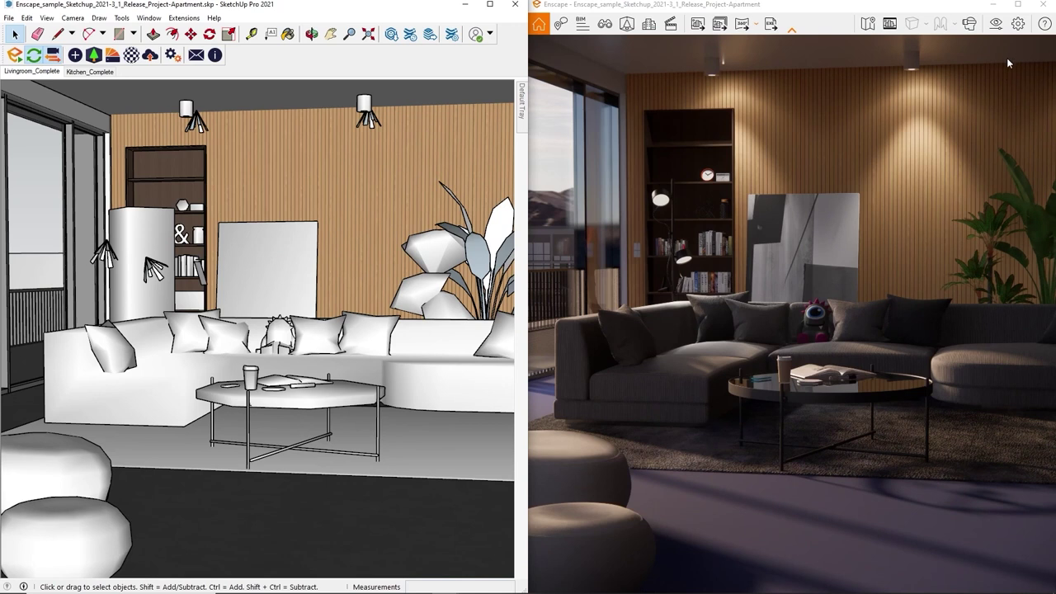
Step: Pin the Enscape window on top of the host application in Preferences, then return to SketchUp
left_click(1020, 30)
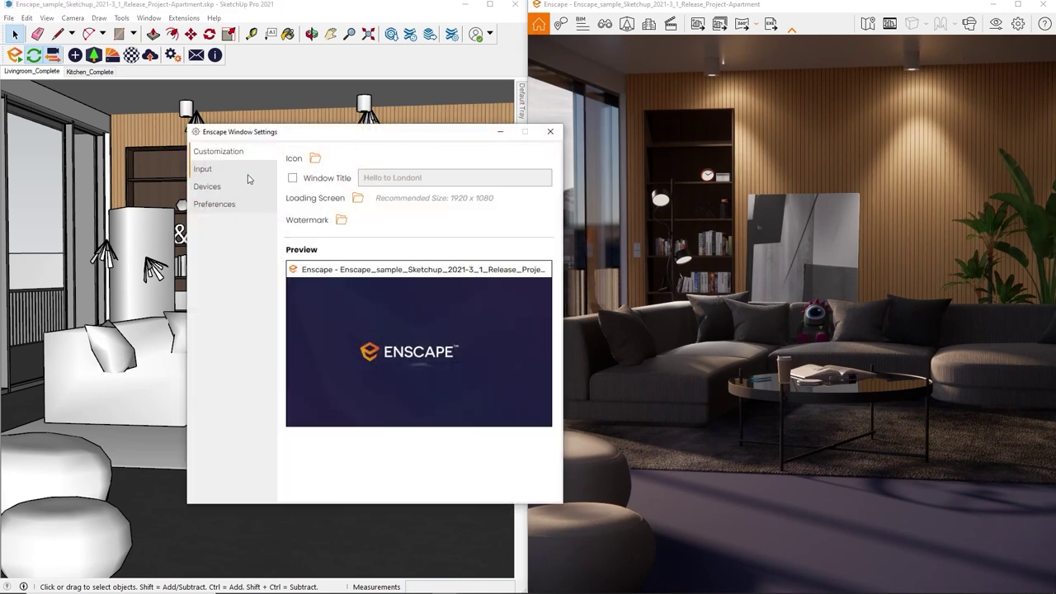
left_click(239, 208)
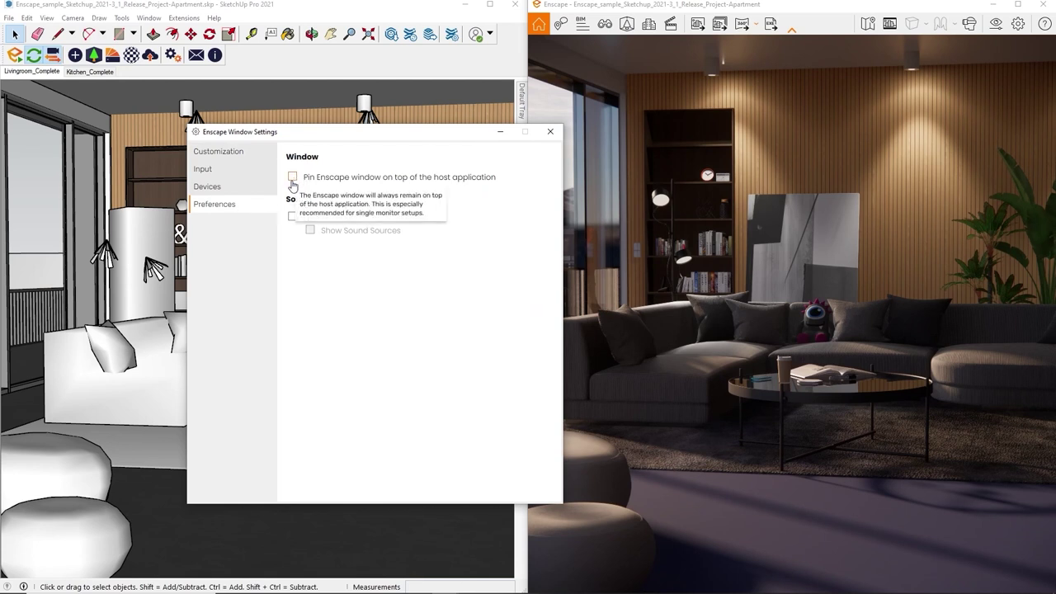
left_click(293, 178)
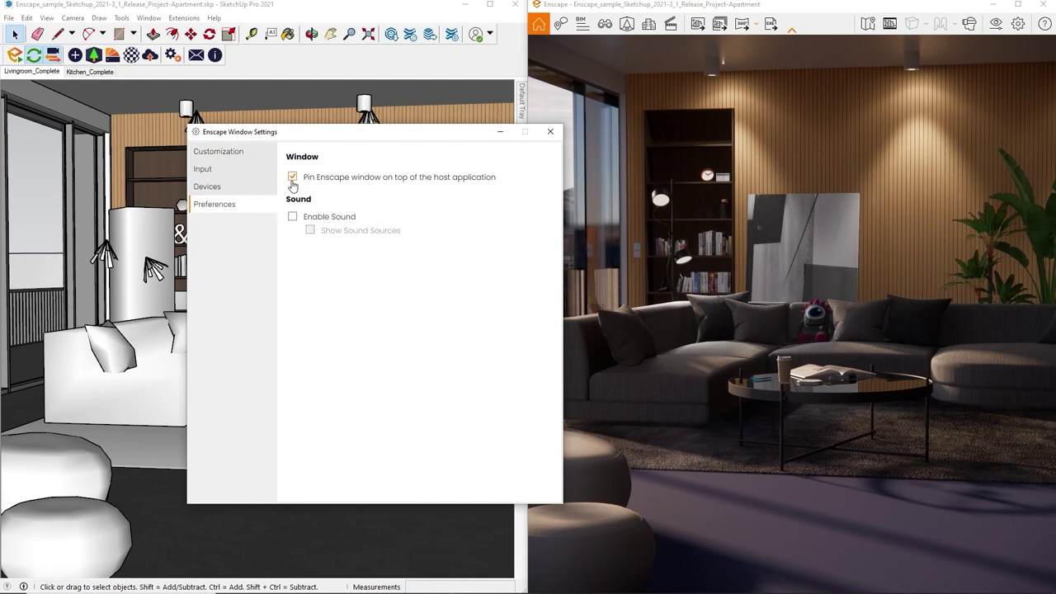
left_click(551, 134)
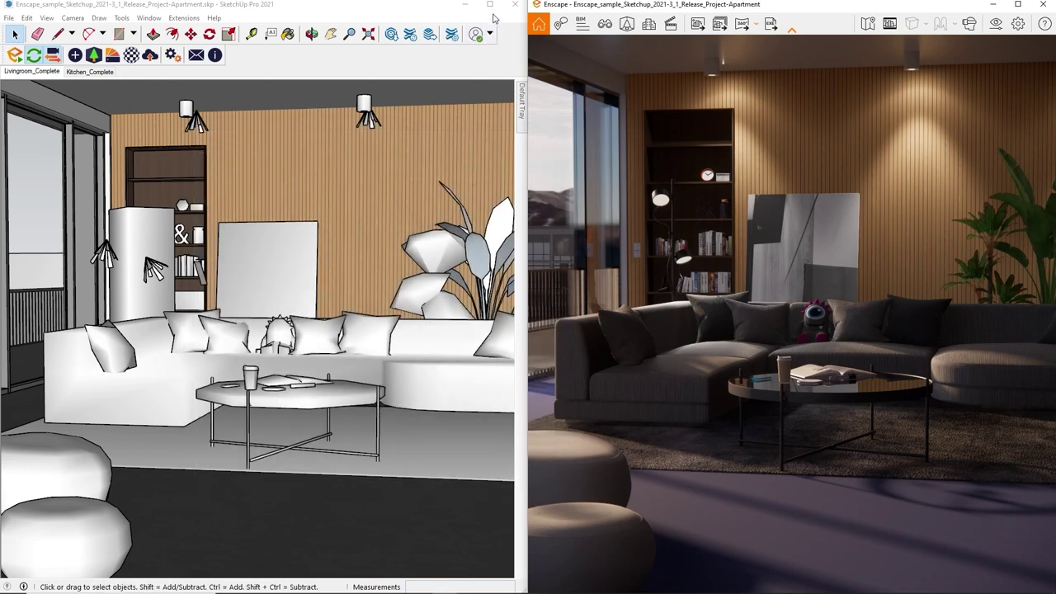
left_click(493, 17)
Step: Maximize SketchUp with the Enscape window floating over it, and orbit to the poufs
left_click(490, 5)
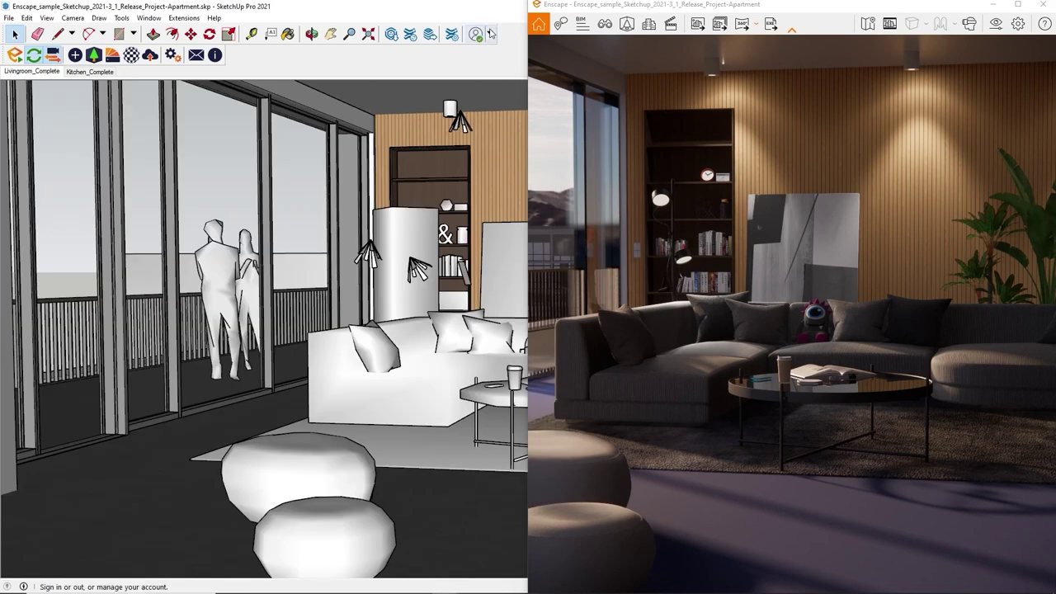
mouse_move(632, 8)
left_mouse_down()
mouse_move(577, 91)
mouse_move(484, 106)
left_mouse_up()
scroll(260, 304, "down", 3)
middle_click_drag(290, 310, 307, 443)
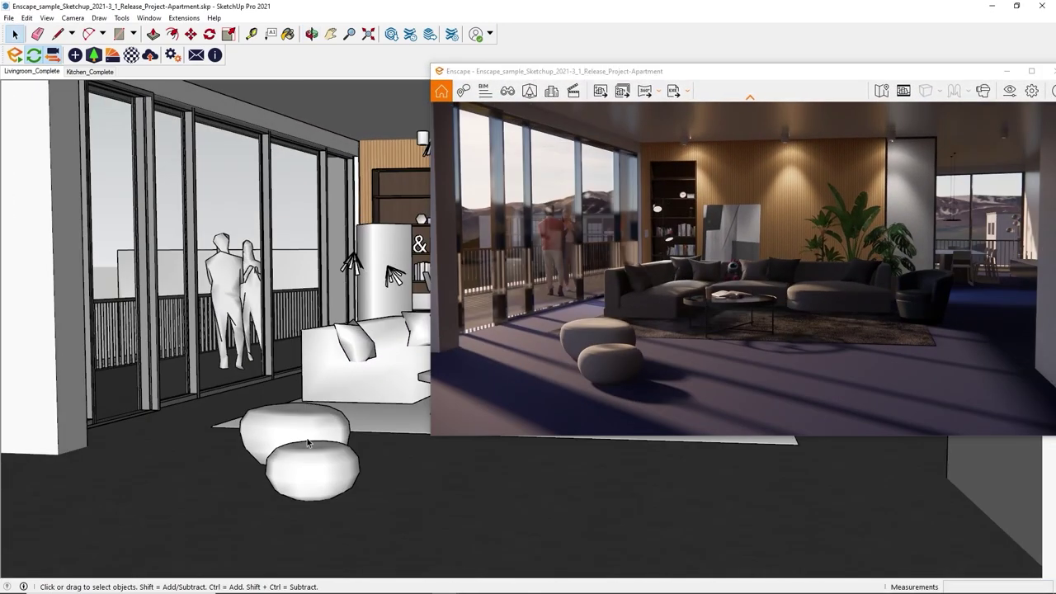
Step: Move the upper pouf further right across the floor with the Move tool
left_click(308, 443)
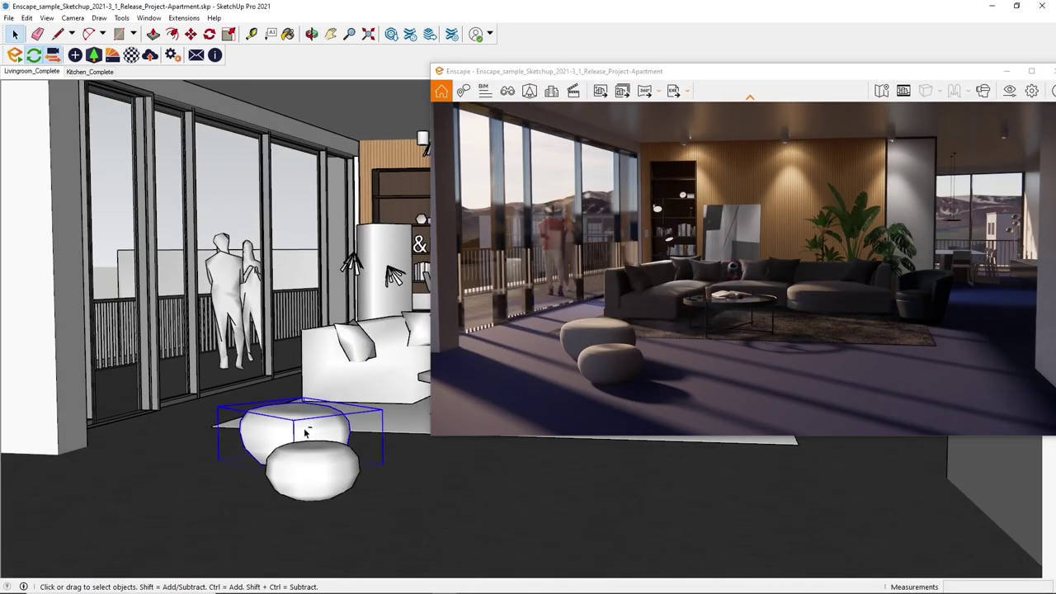
key("m")
left_click(300, 431)
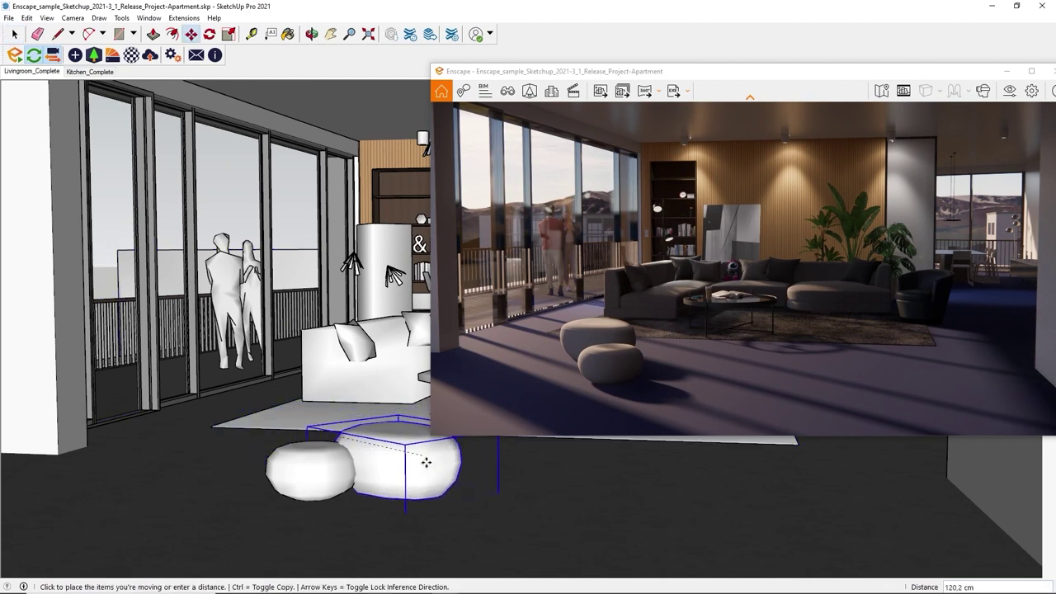
left_click(483, 483)
left_click(325, 462)
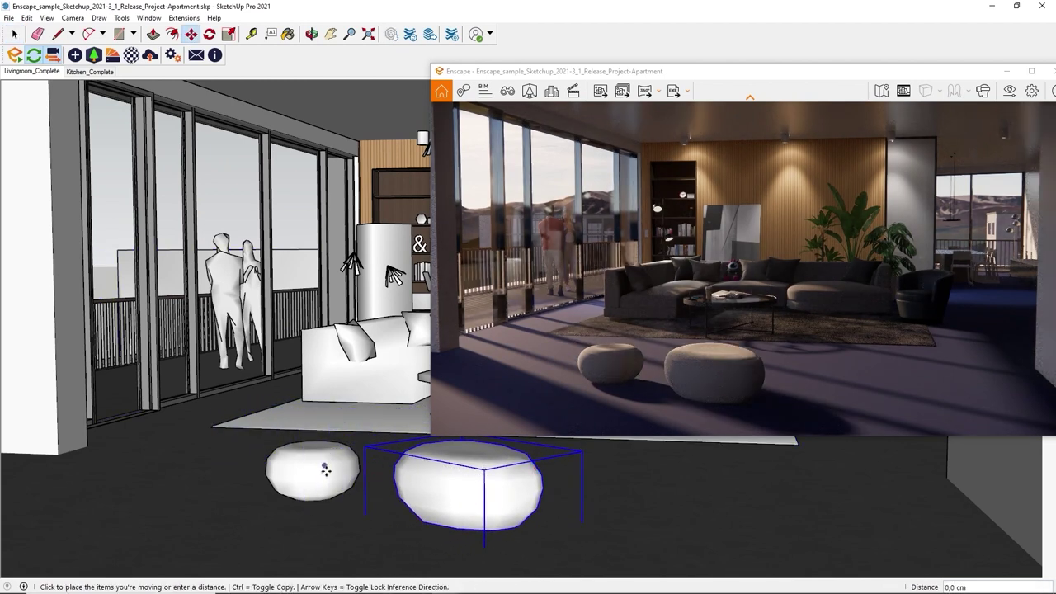
left_click(325, 462)
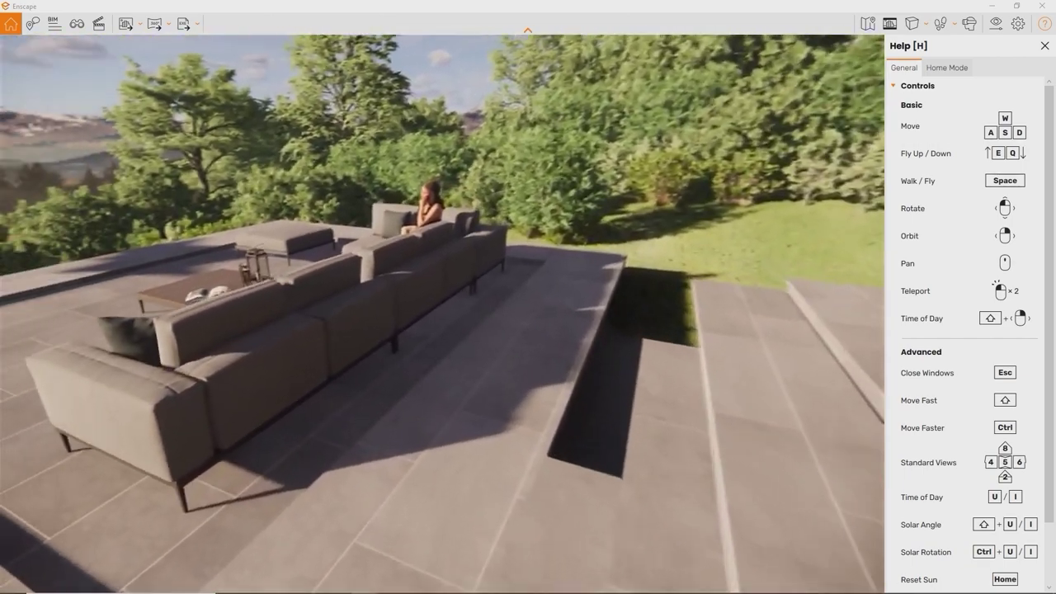
Step: Fly up over the pool terrace, descend toward the sofa, then teleport to the house's ground floor
key("space")
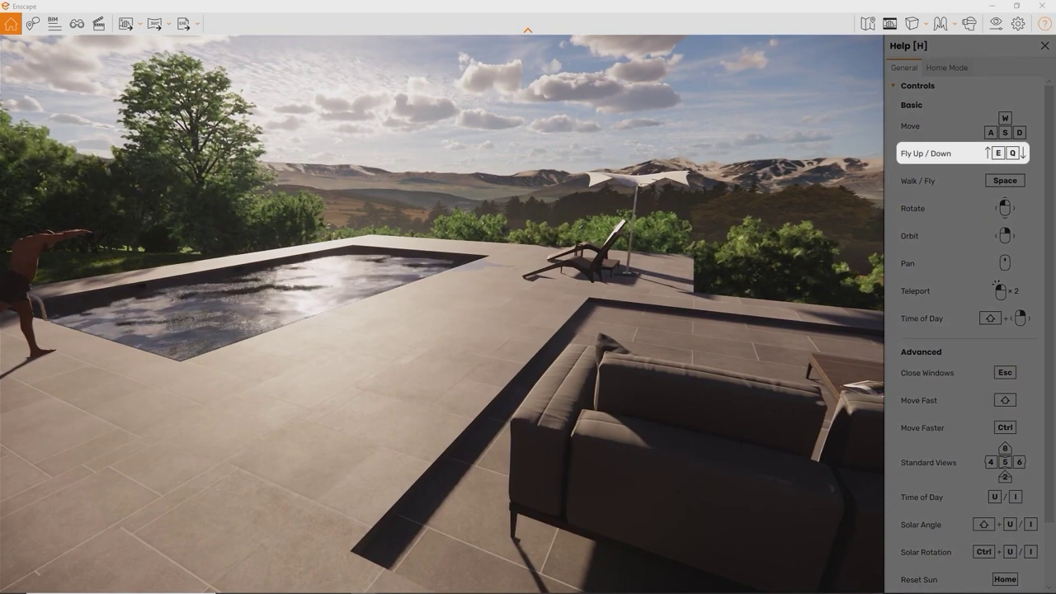
key("e")
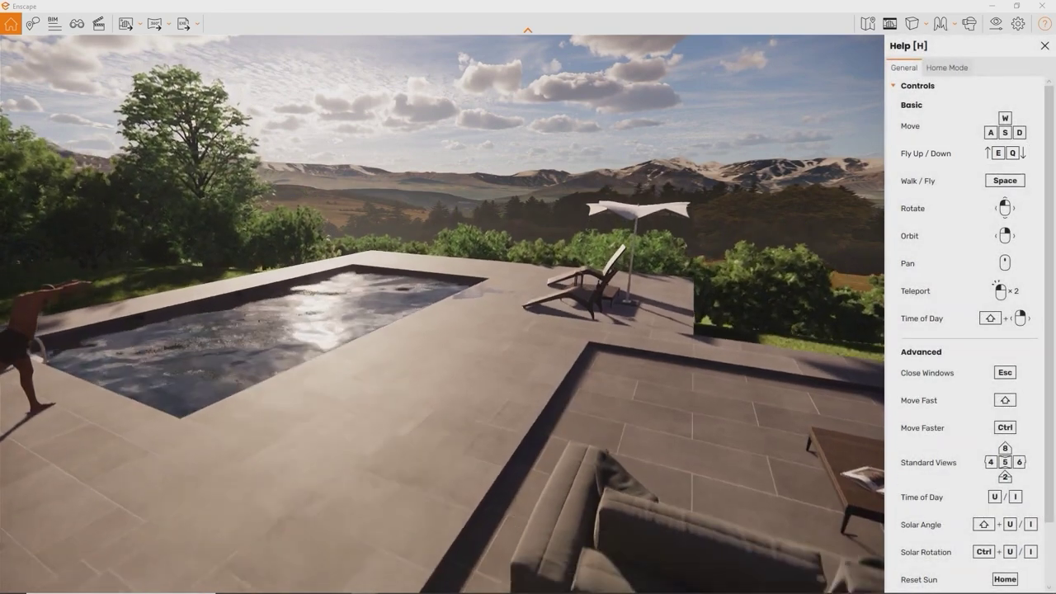
key("q")
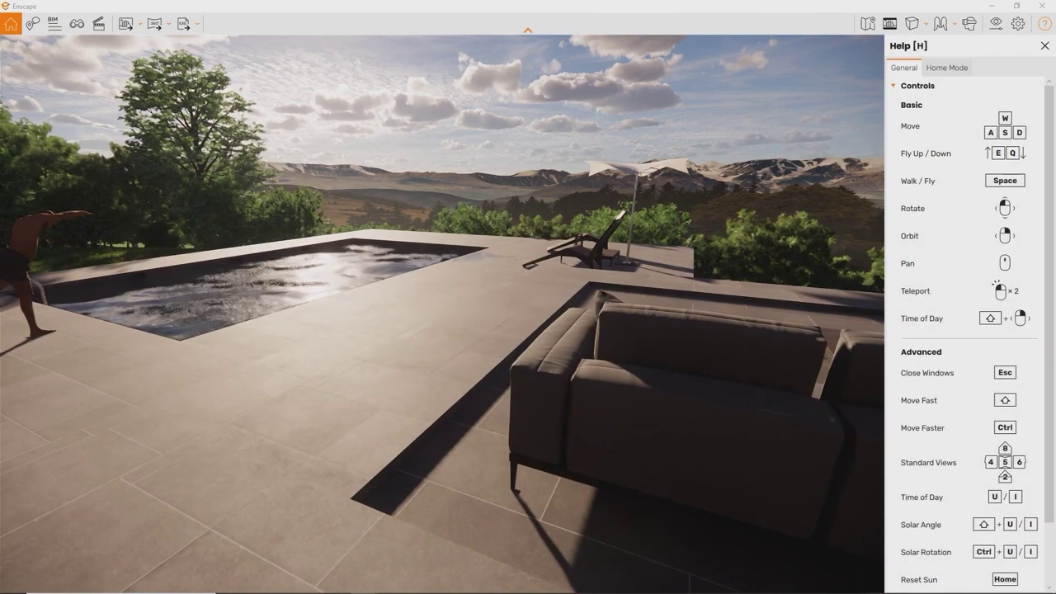
key("w")
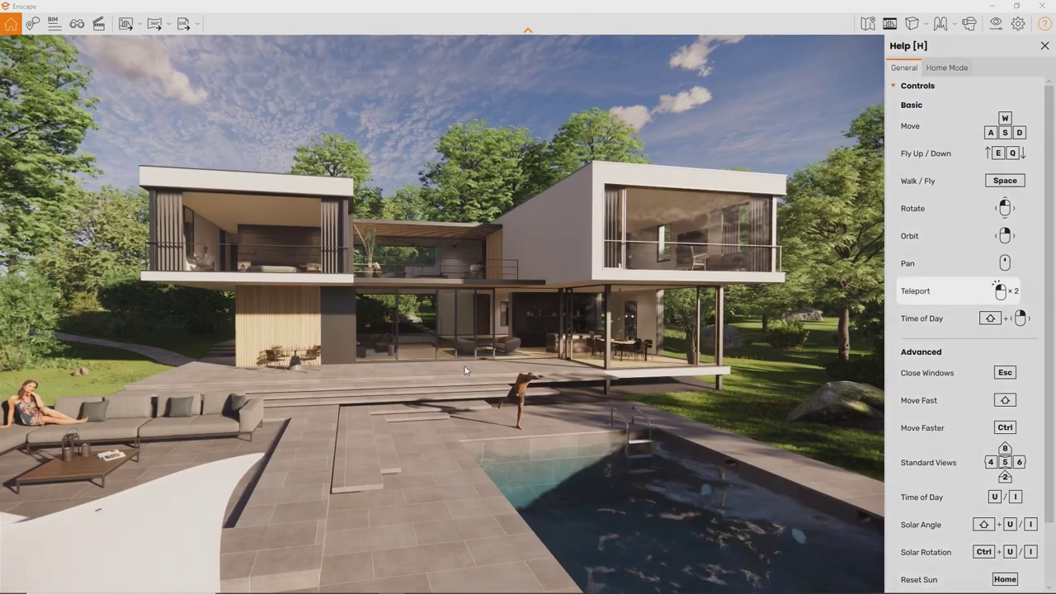
double_click(464, 370)
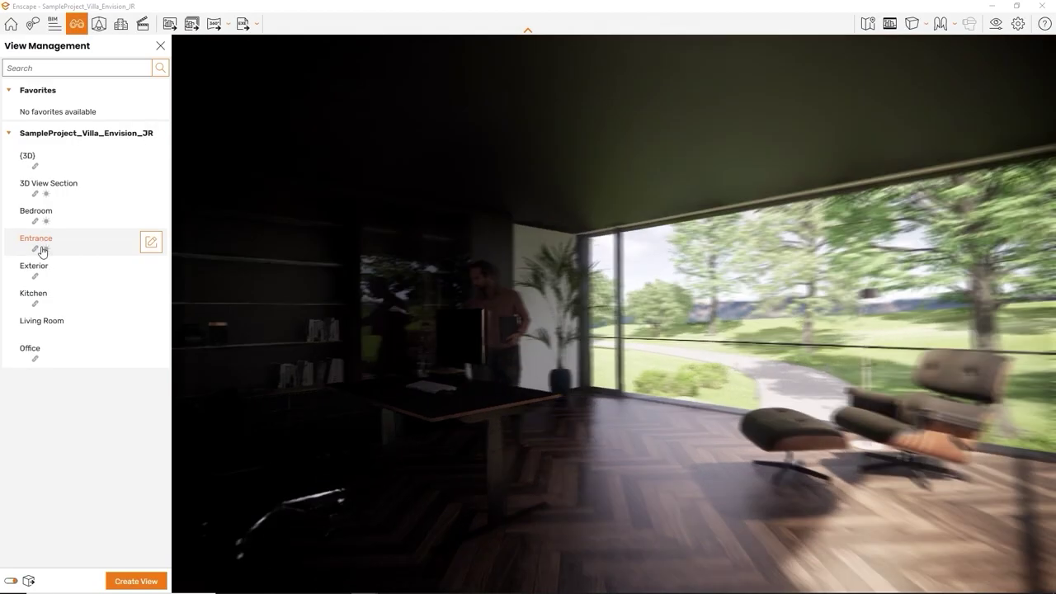
Step: Preview the Exterior, 3D View Section and (3D) aerial saved views
left_click(38, 241)
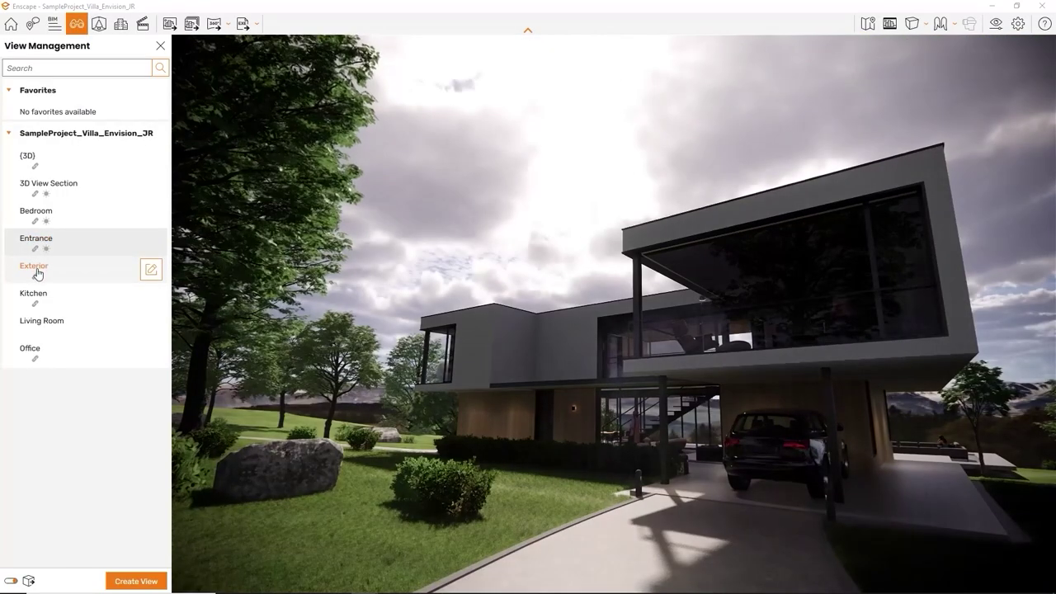
left_click(36, 270)
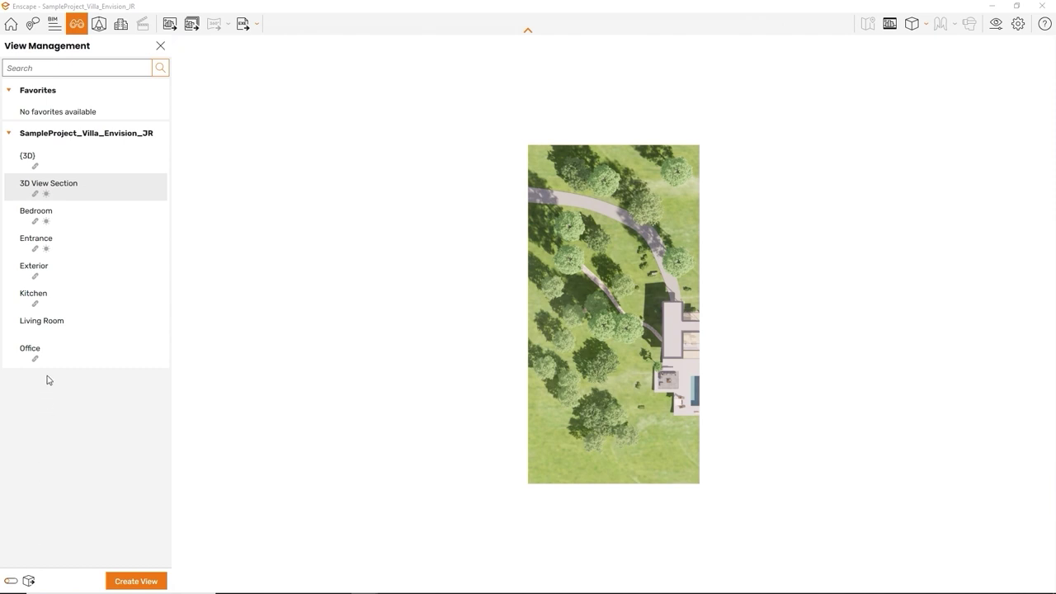
left_click(57, 227)
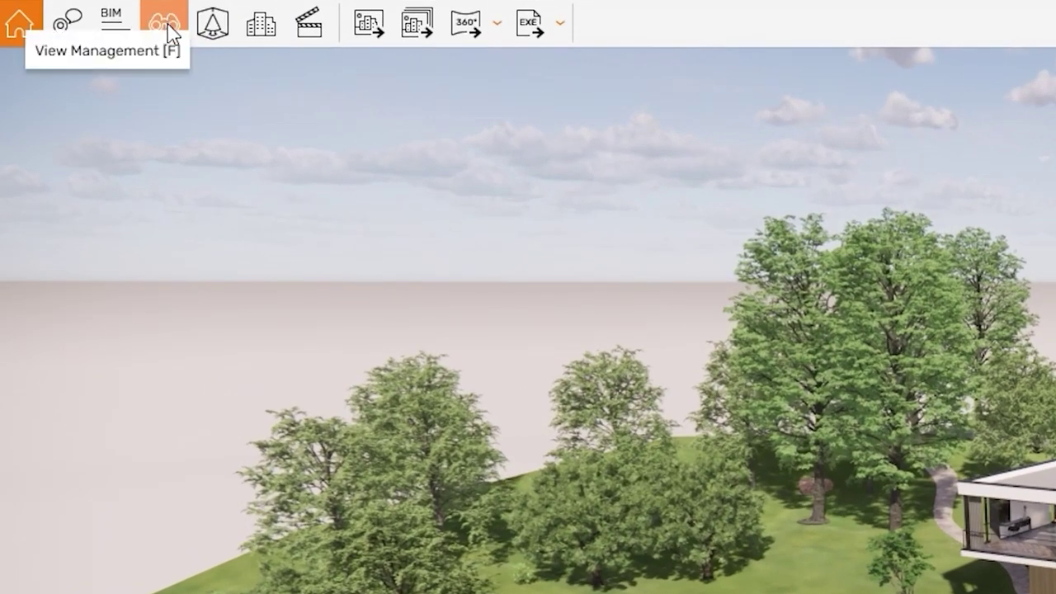
left_click(169, 32)
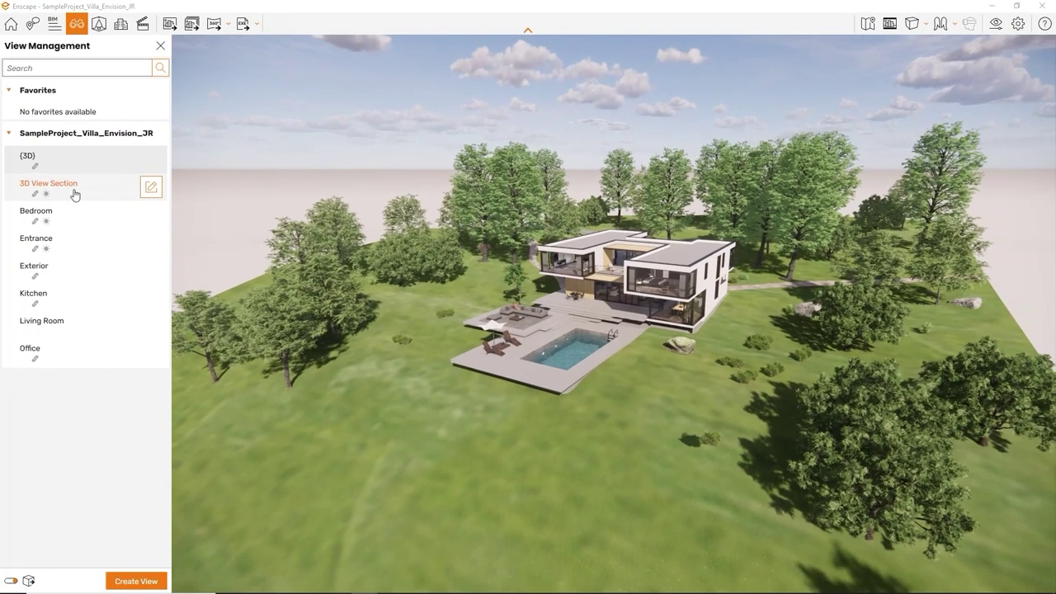
left_click(74, 193)
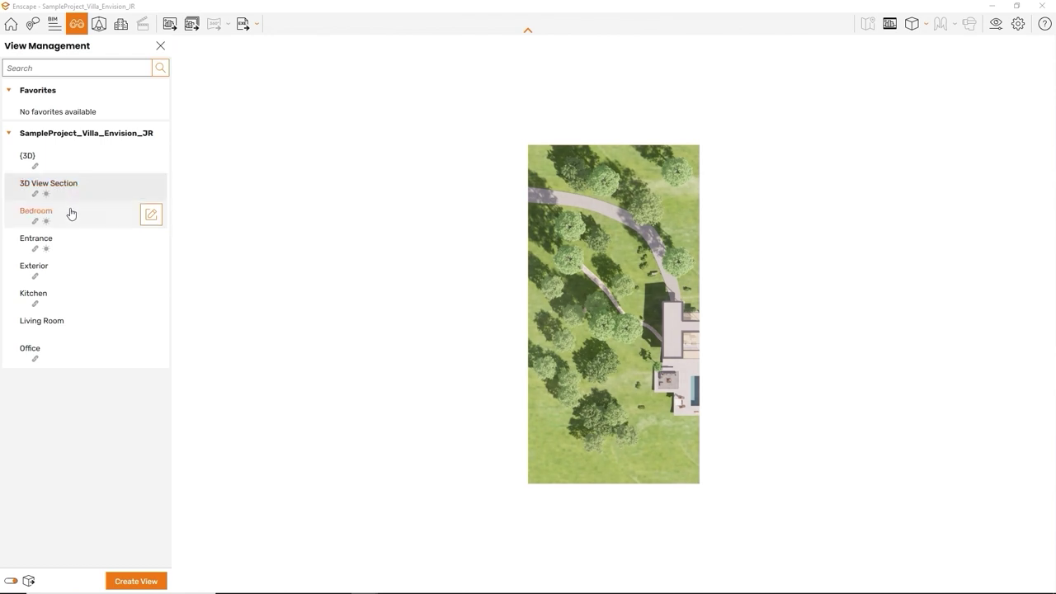
Step: Cycle through the Bedroom, Entrance, Exterior and 3D View Section views, looking around the bedroom
left_click(70, 215)
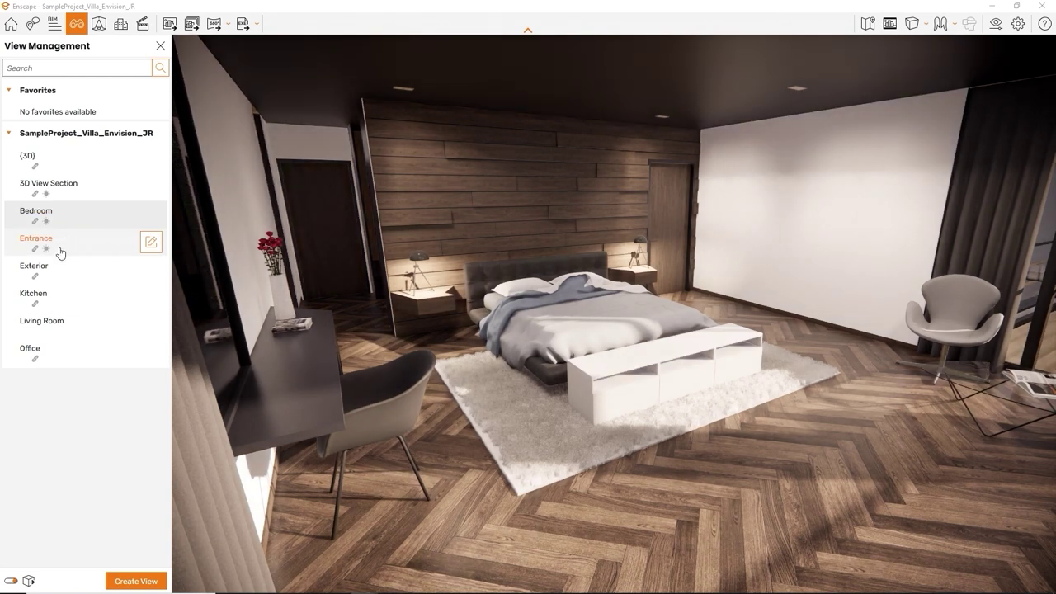
left_click(59, 253)
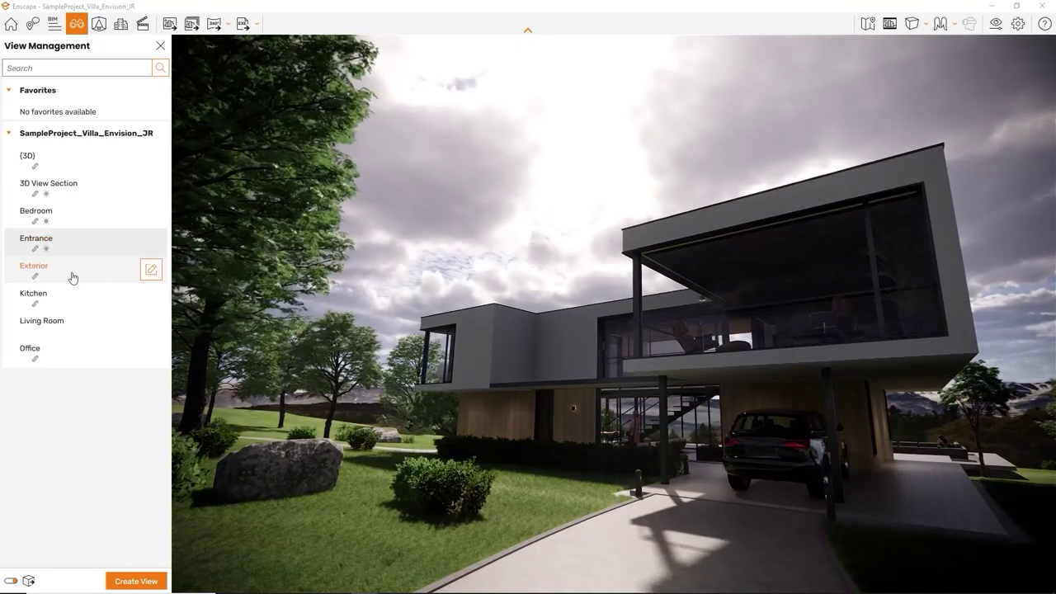
left_click(72, 278)
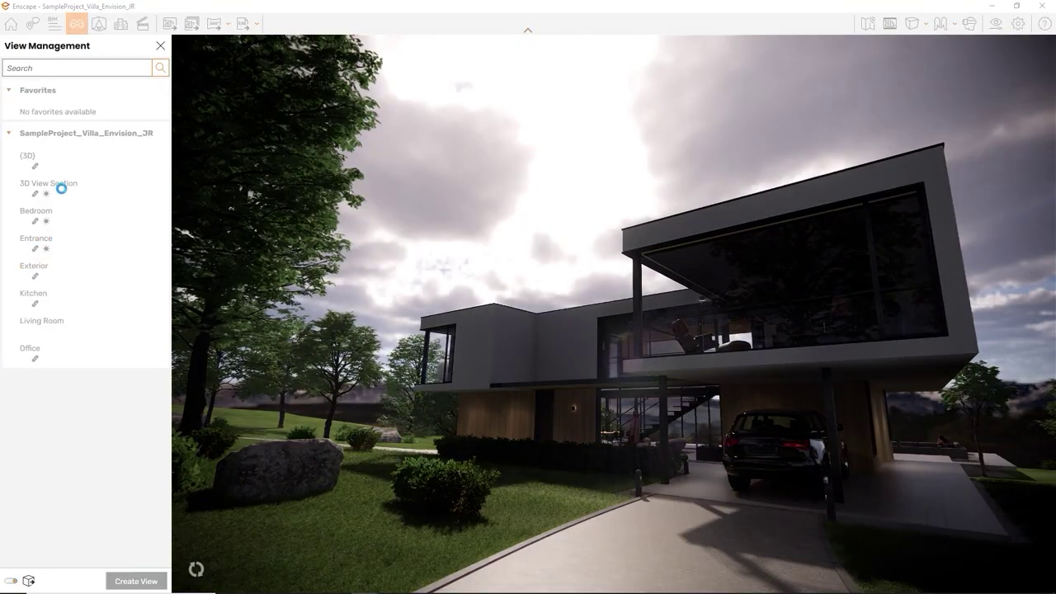
left_click(62, 194)
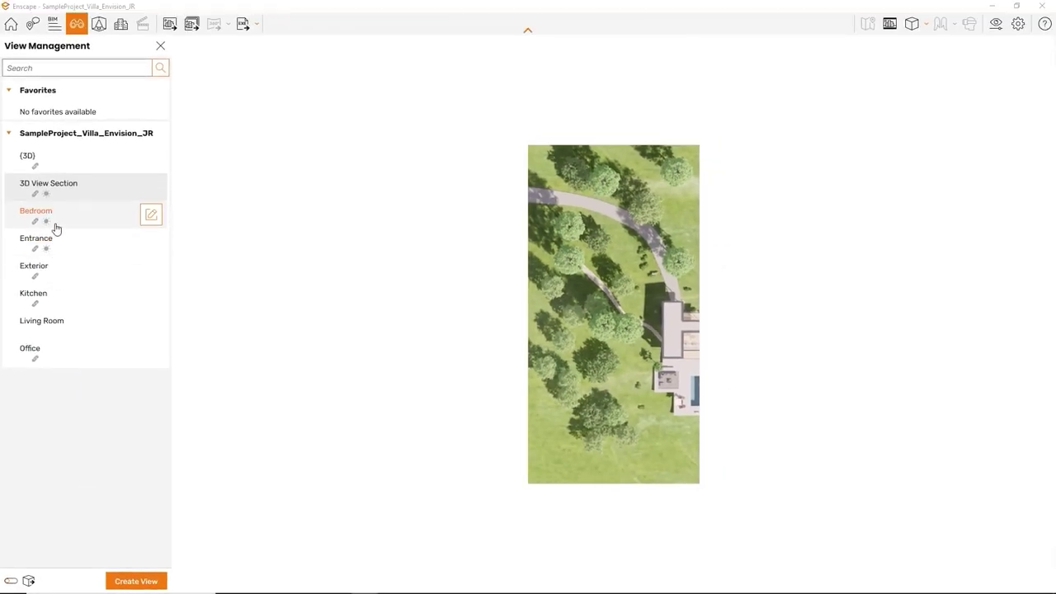
left_click(56, 228)
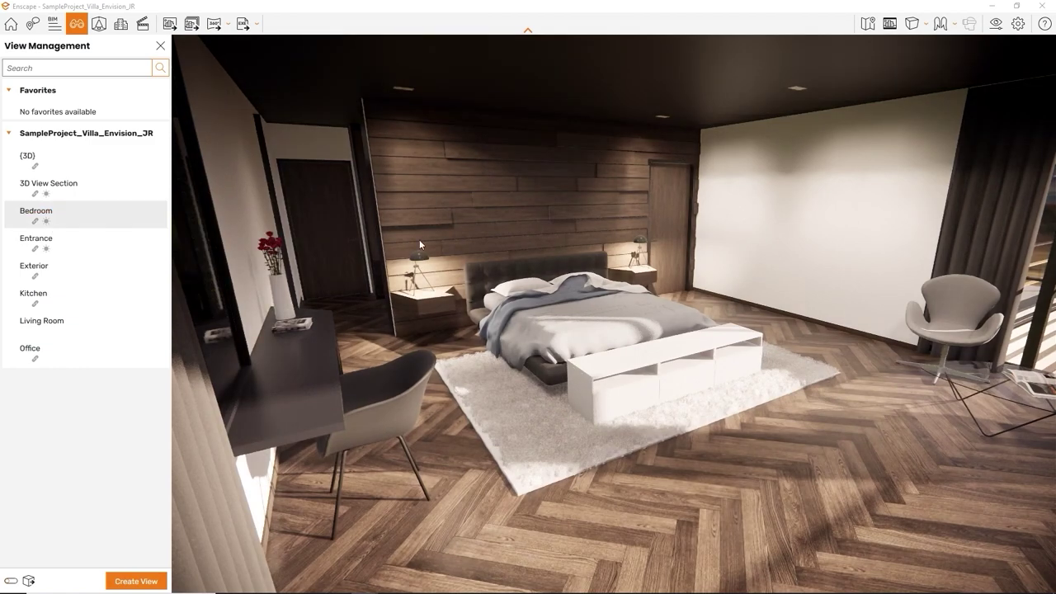
left_click_drag(451, 245, 396, 248)
scroll(463, 261, "down", 10)
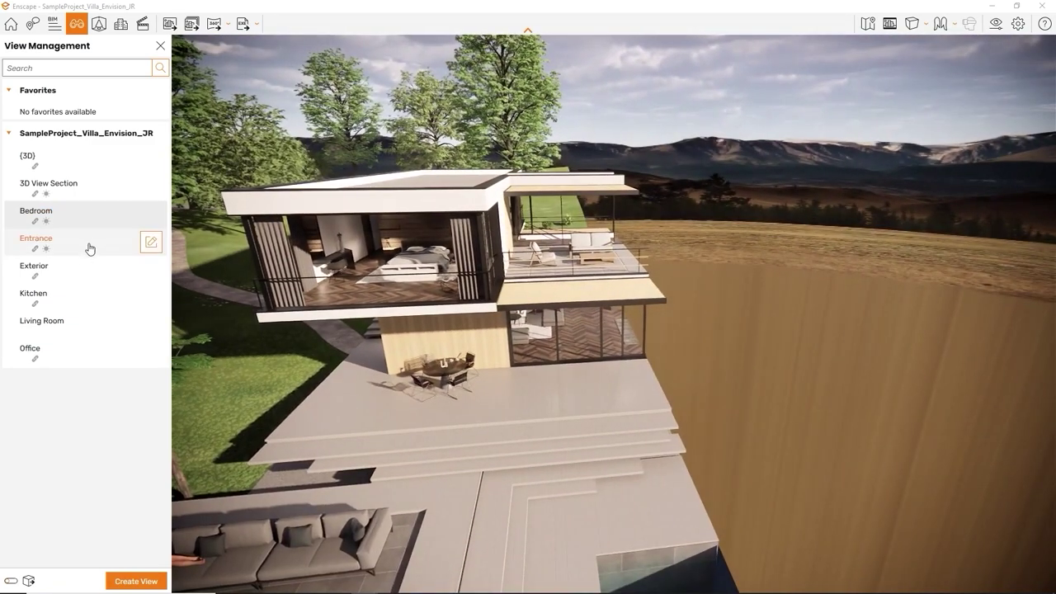
Step: Preview the Exterior, Kitchen, 3D View Section and Bedroom views, ending on Office
left_click(77, 268)
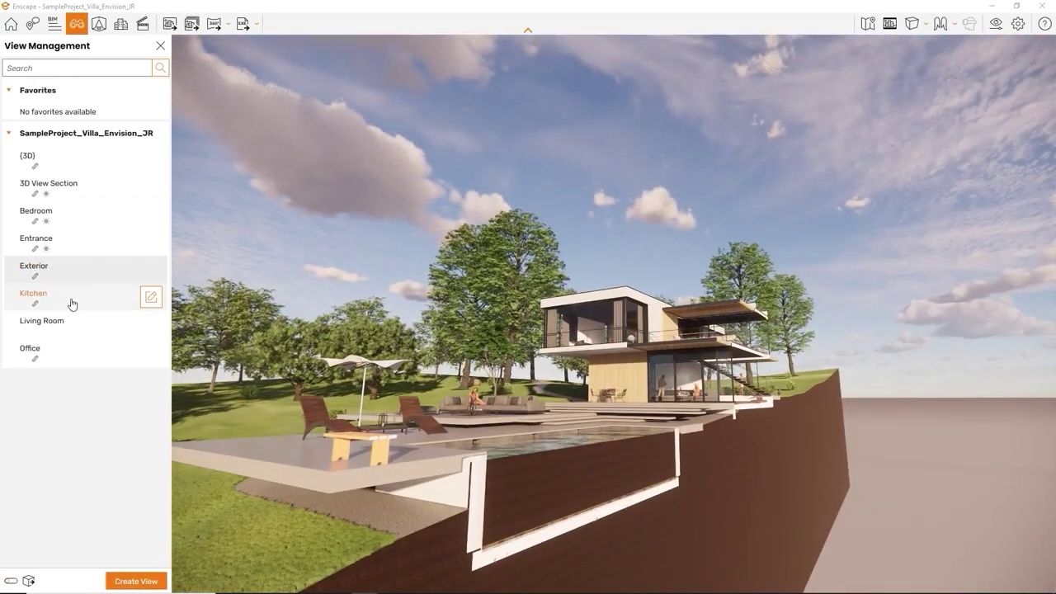
left_click(71, 302)
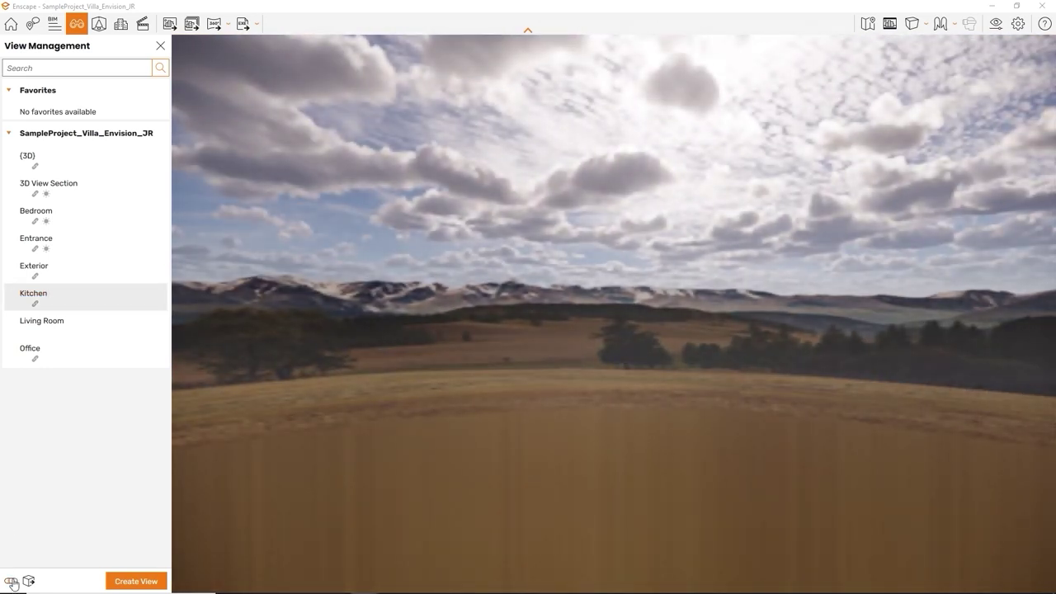
left_click(46, 299)
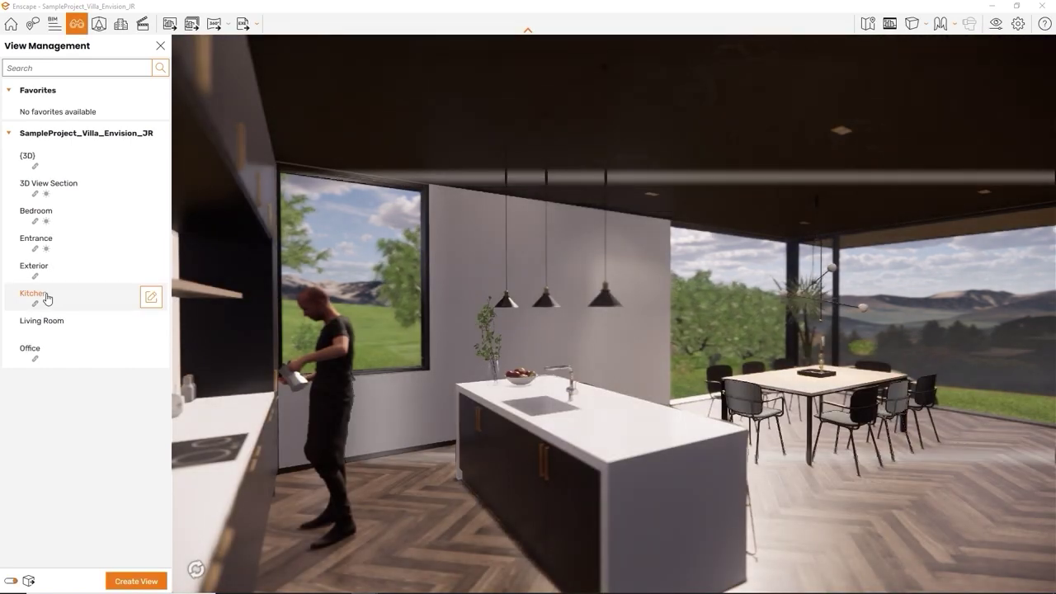
left_click(60, 189)
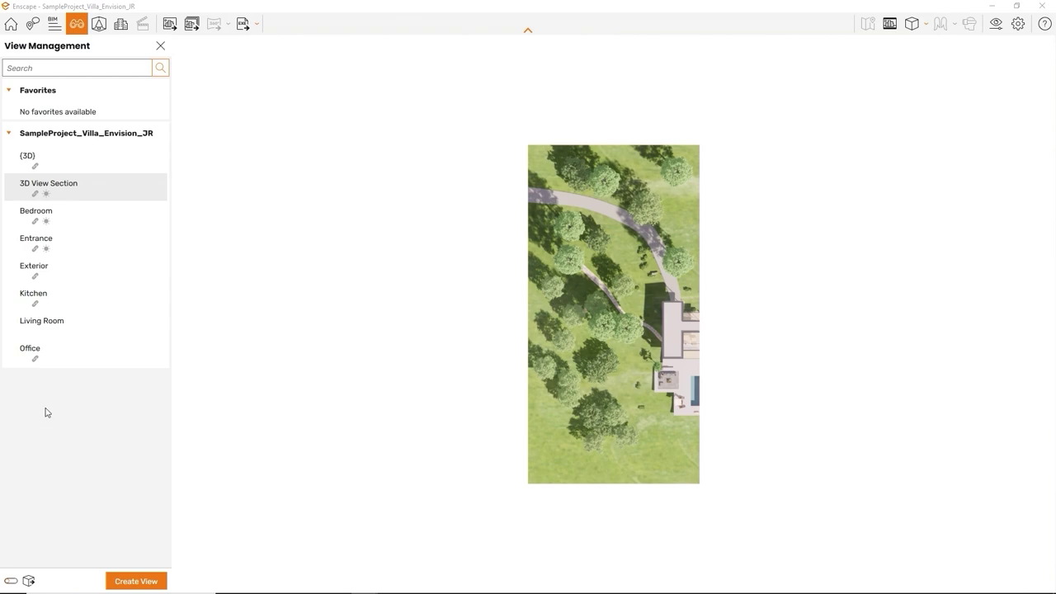
left_click(55, 227)
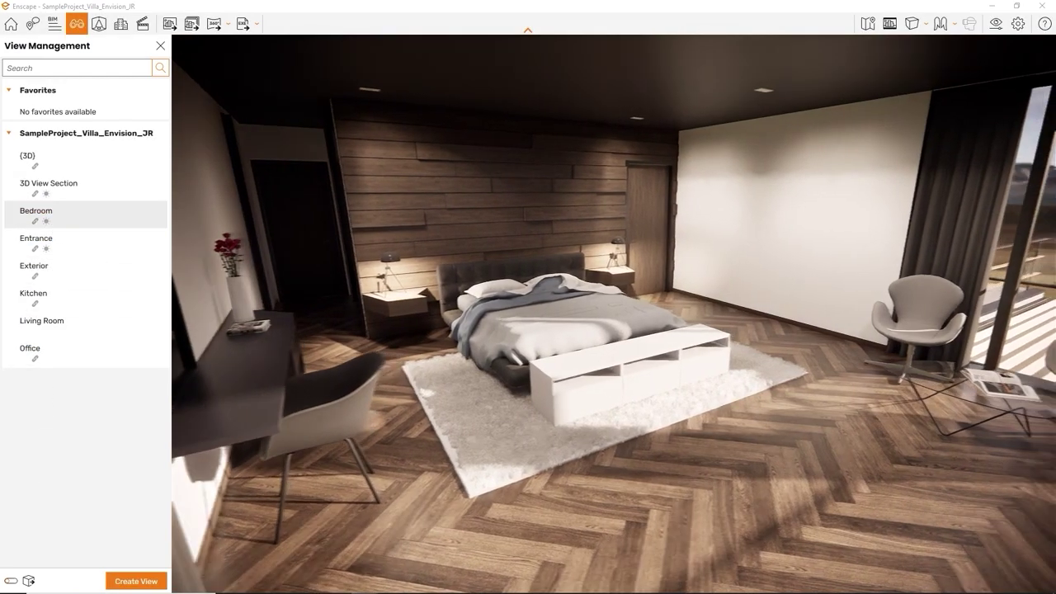
left_click(73, 351)
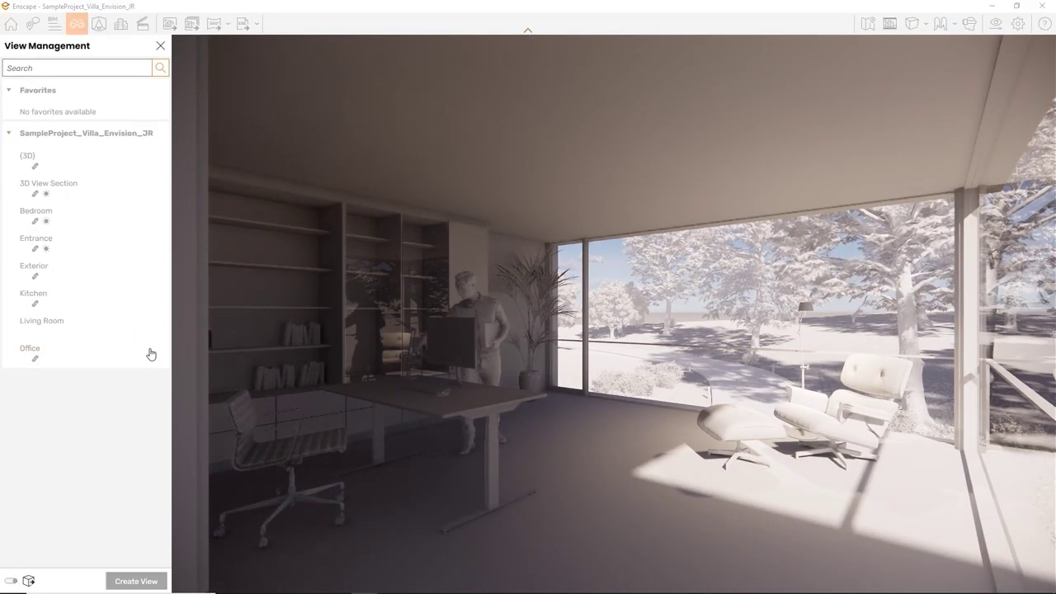
Step: Save a sun position of 90° azimuth and 18° altitude with the Office view
left_click(149, 353)
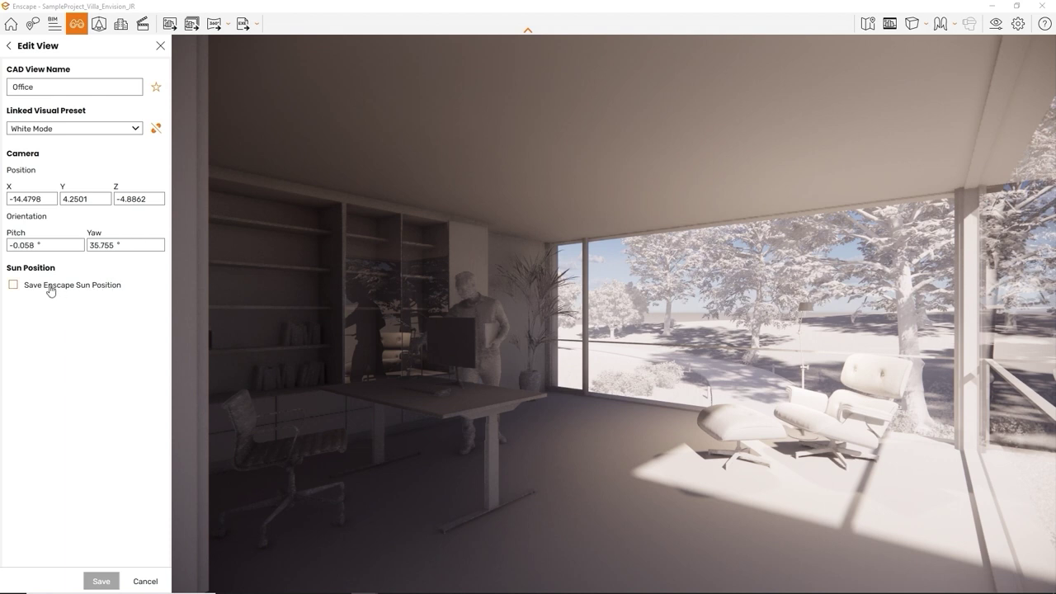
left_click(25, 286)
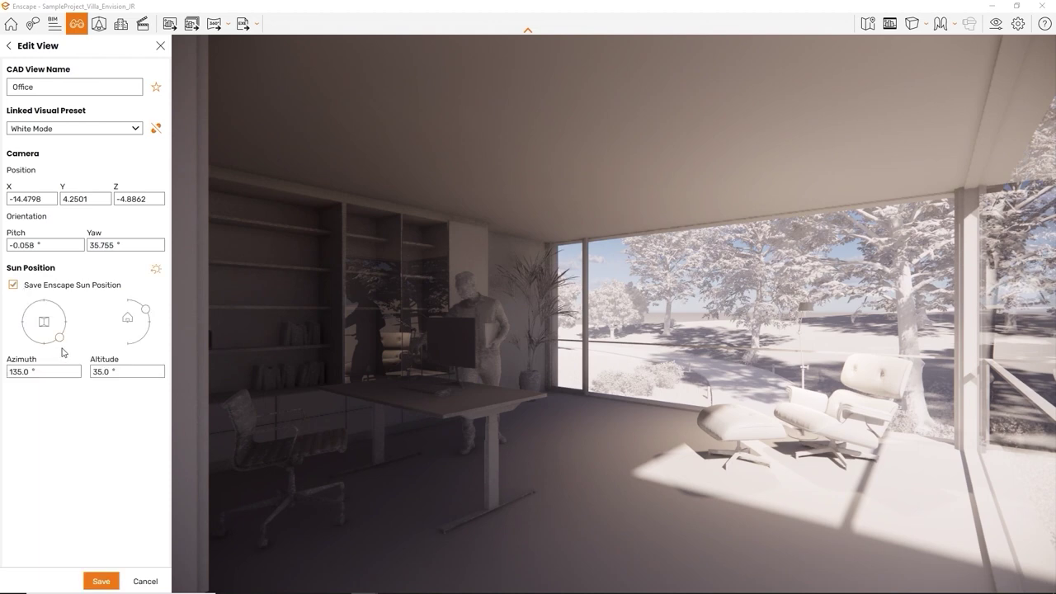
left_click_drag(60, 344, 66, 322)
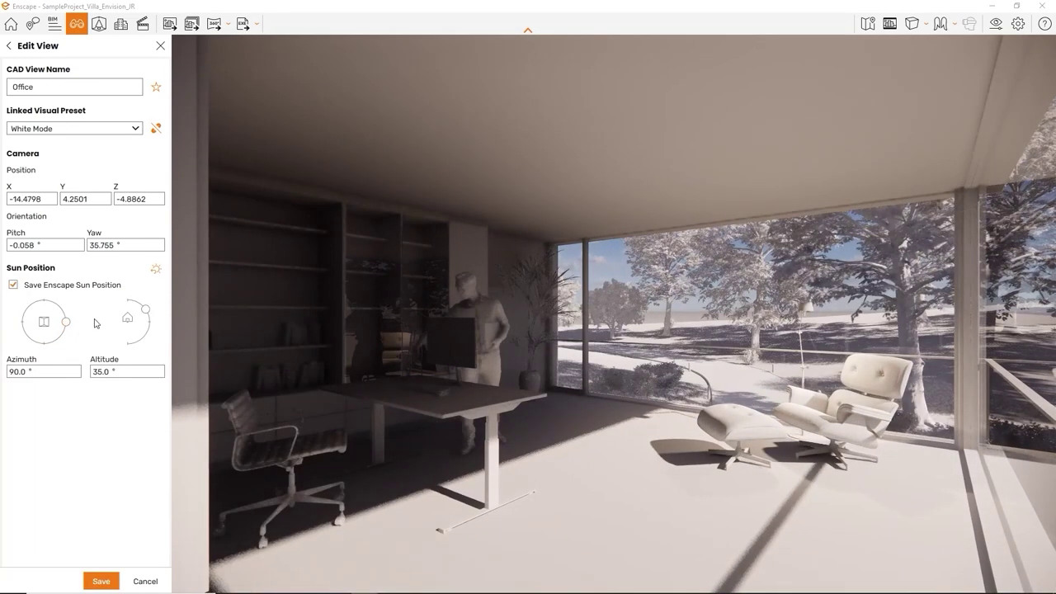
left_click_drag(148, 310, 149, 316)
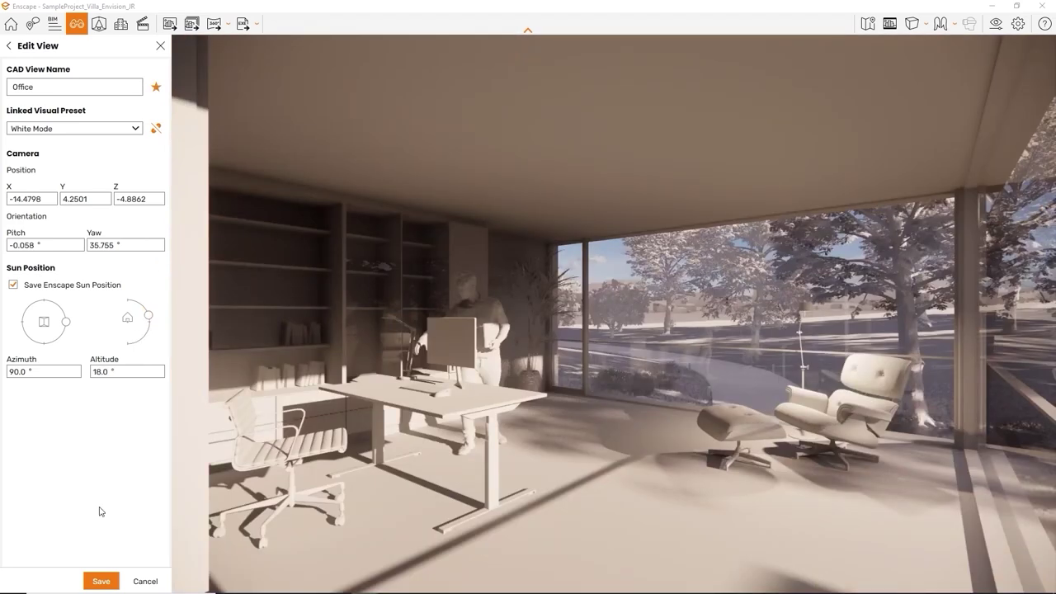
left_click(111, 580)
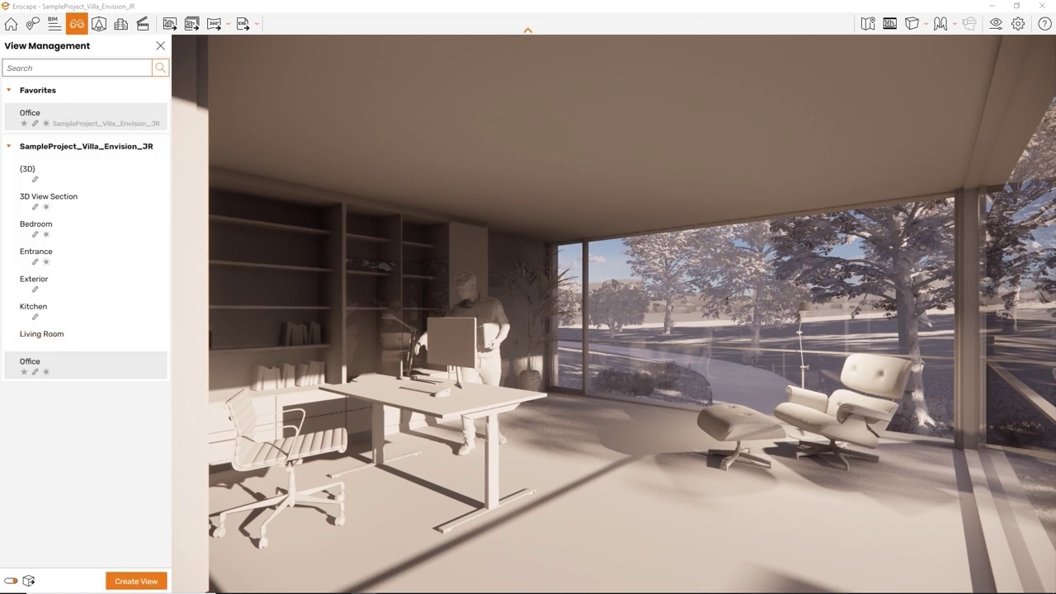
Step: Switch to the Exterior view and abandon a started new view
left_click(34, 278)
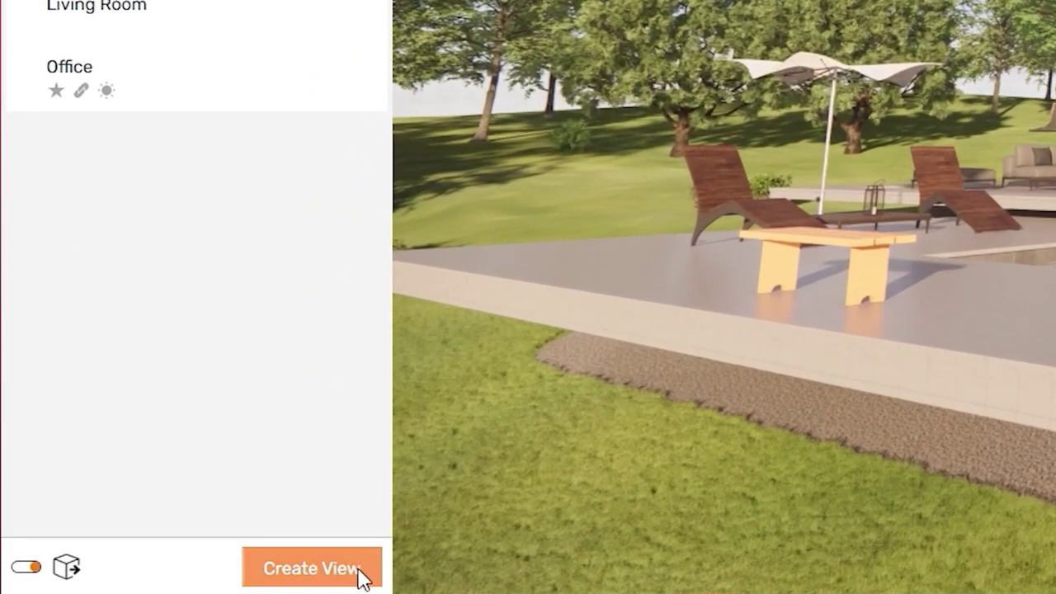
left_click(361, 577)
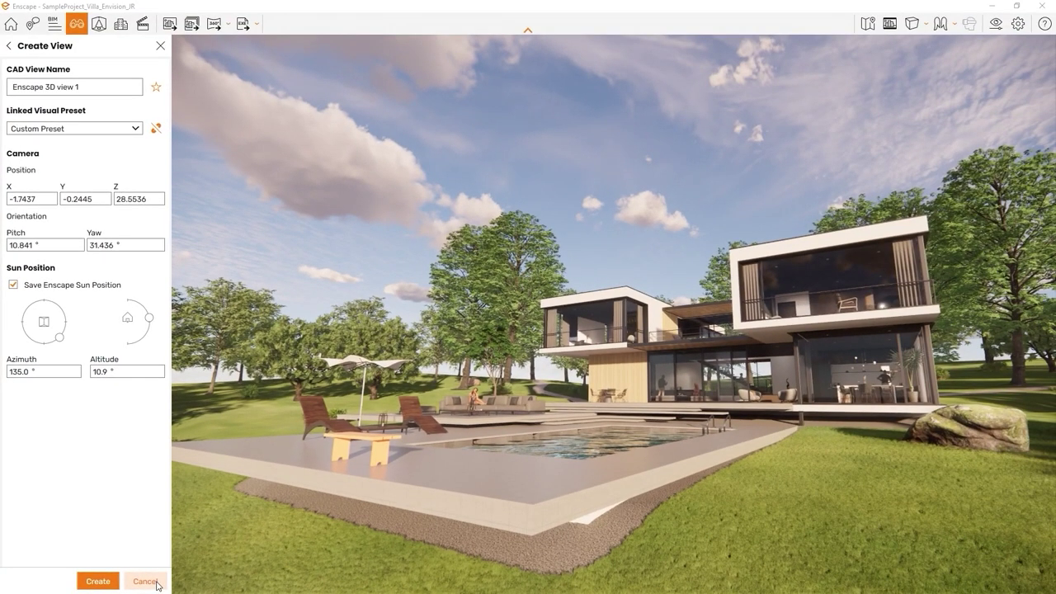
left_click(156, 583)
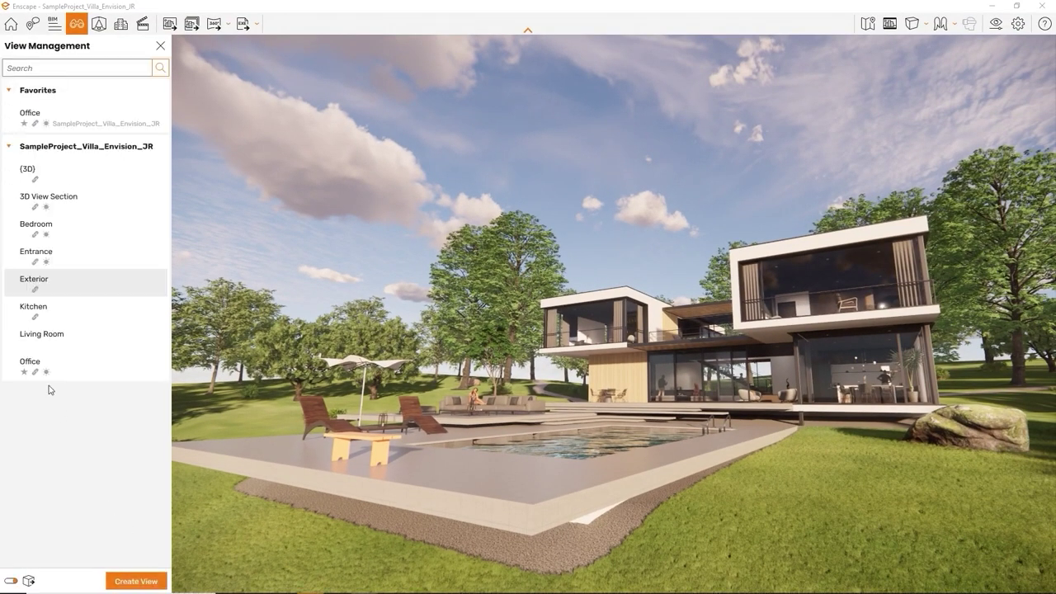
Step: From the Office view, move out to an aerial shot and save it as Enscape 3D view 1
left_click(47, 361)
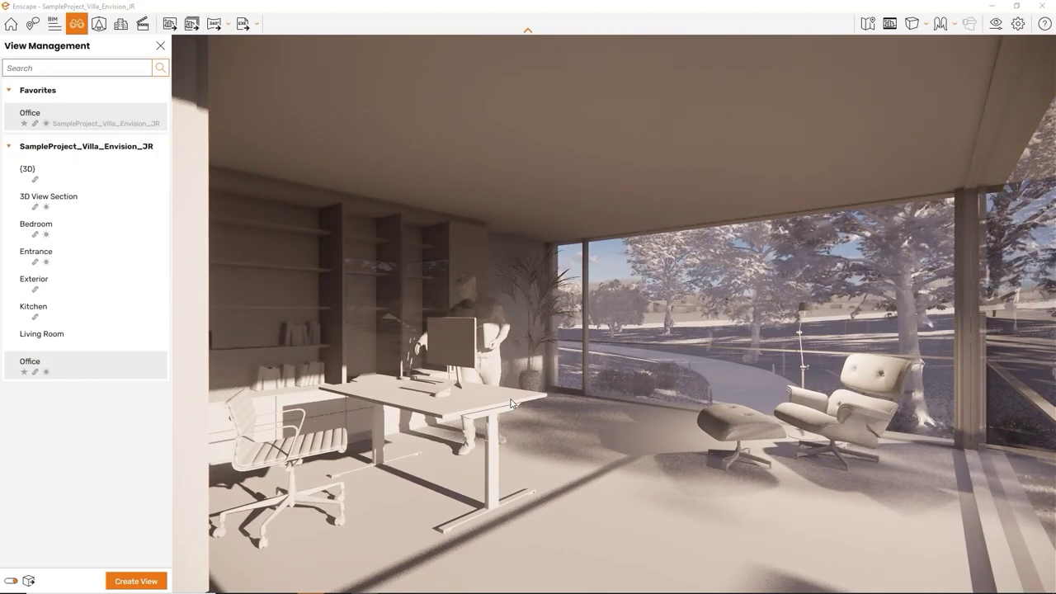
left_click_drag(473, 416, 512, 403)
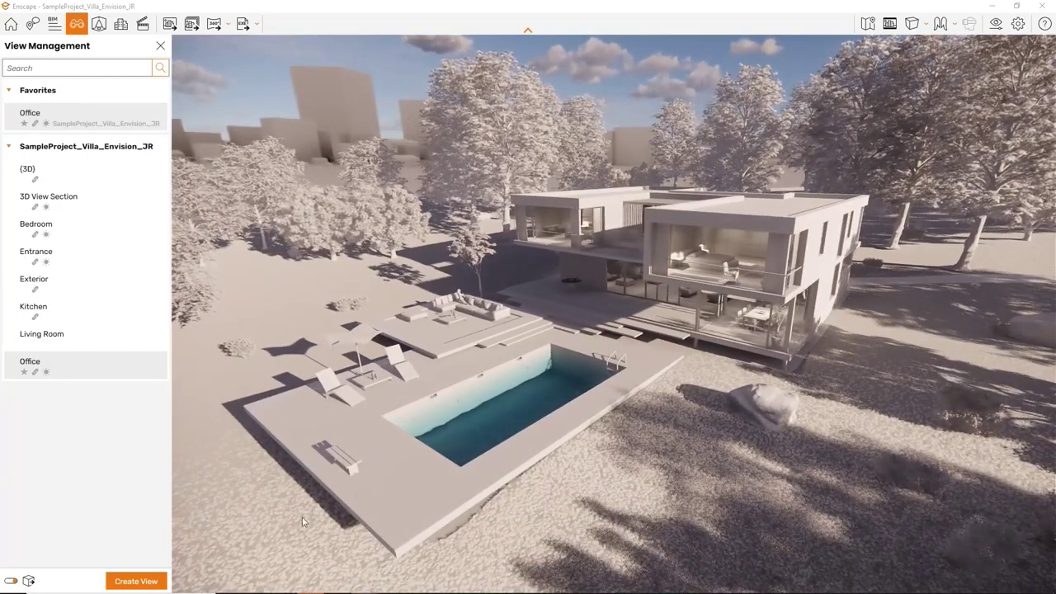
left_click(142, 582)
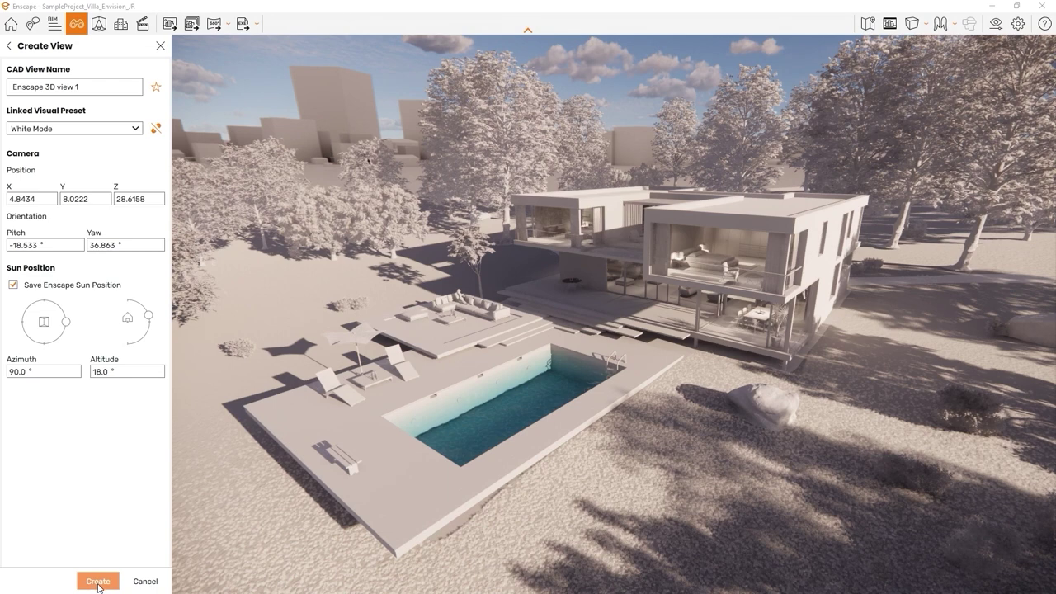
left_click(98, 581)
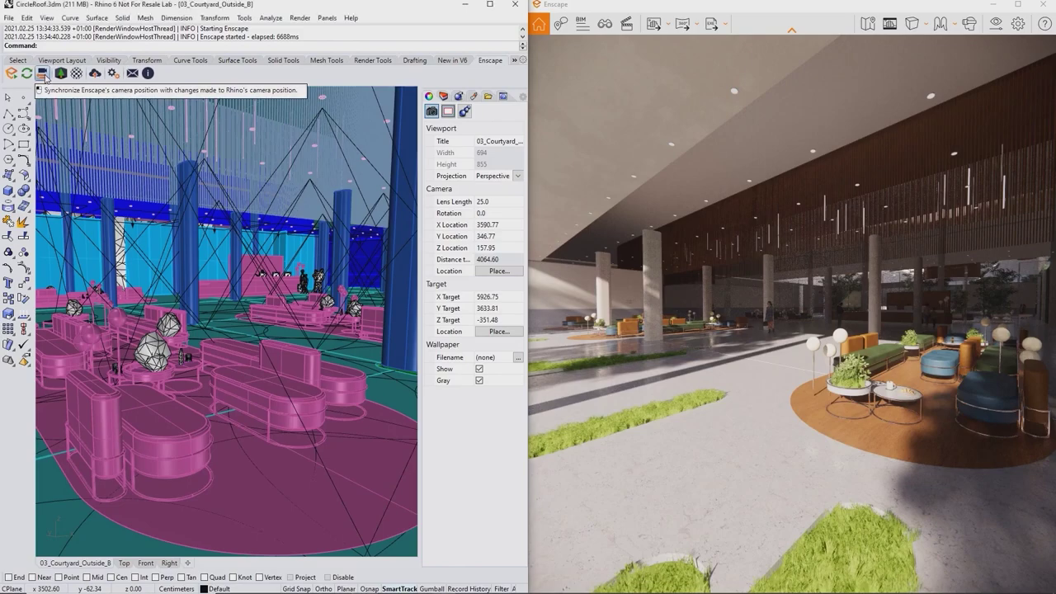
Step: Turn on Synchronize Views and orbit the Rhino perspective so Enscape follows
left_click(44, 73)
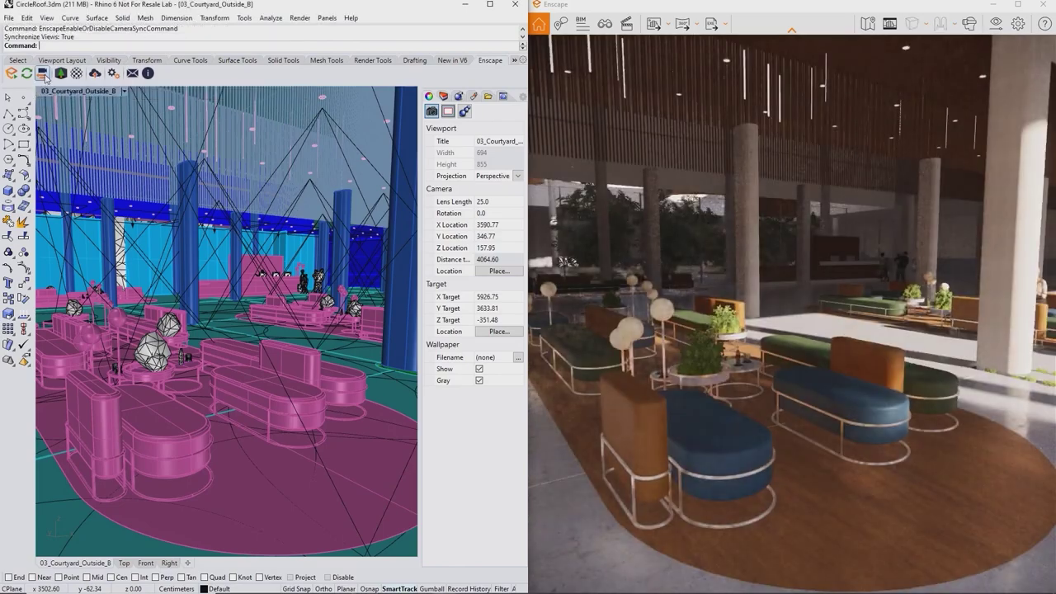
mouse_move(272, 269)
right_mouse_down()
mouse_move(203, 266)
mouse_move(272, 283)
mouse_move(245, 276)
mouse_move(260, 271)
right_mouse_up()
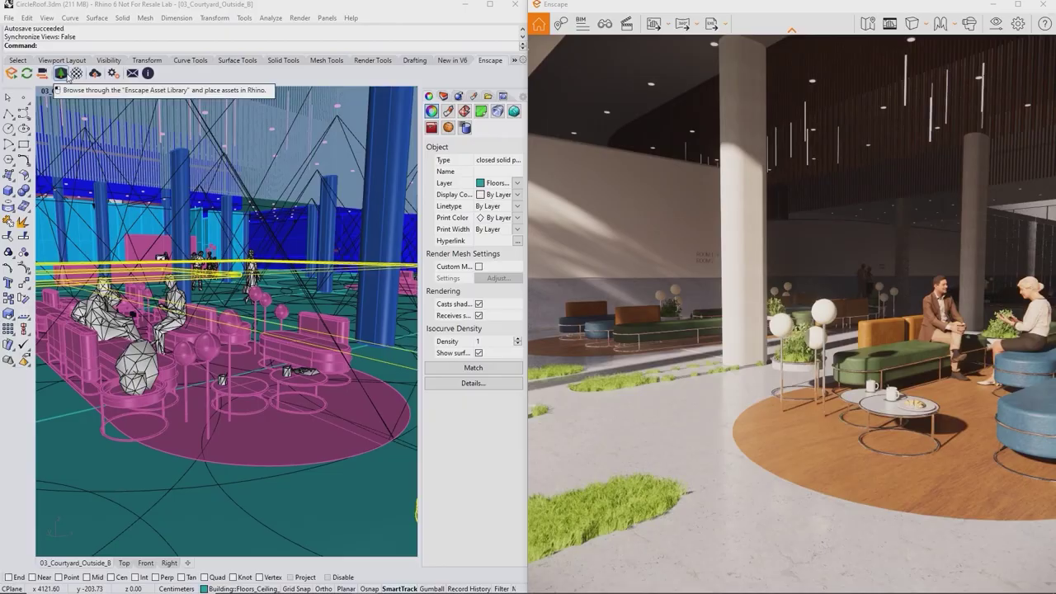
Step: Place the Asset Library's walking woman figure on the pink seating-area floor, then save
left_click(61, 72)
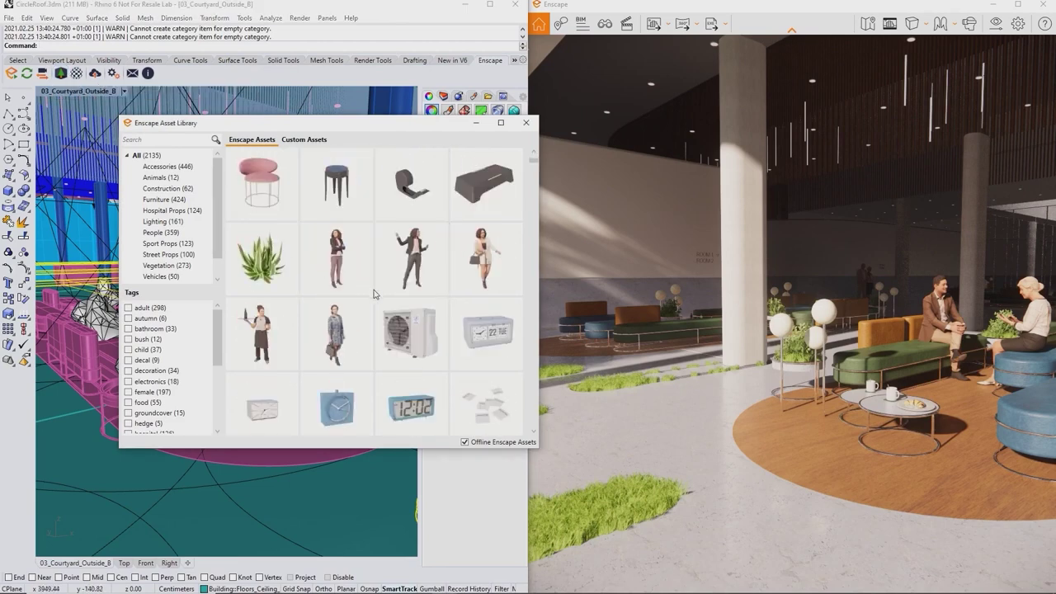
left_click(479, 322)
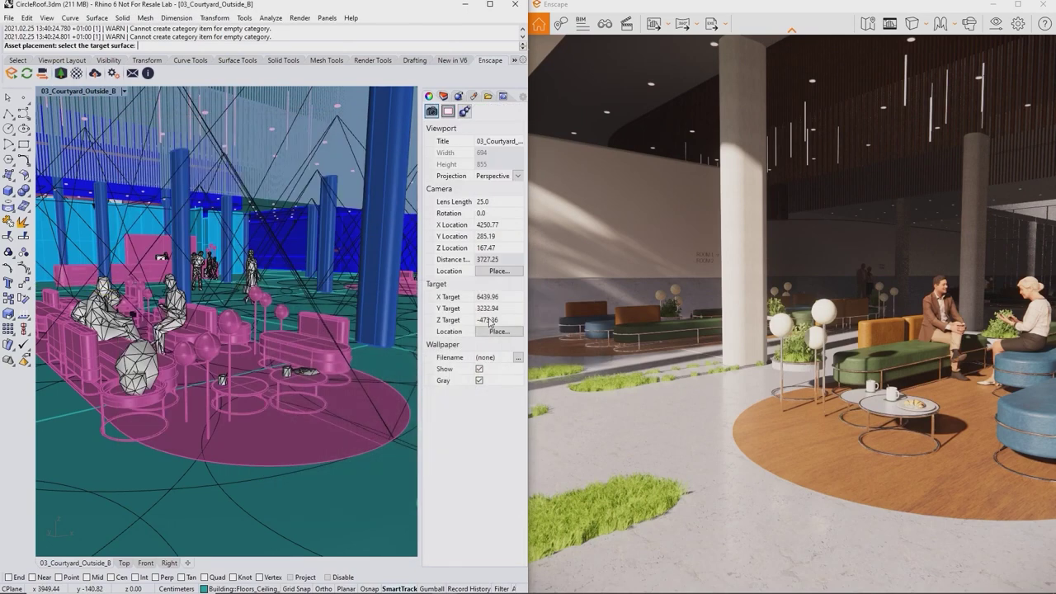
left_click(279, 474)
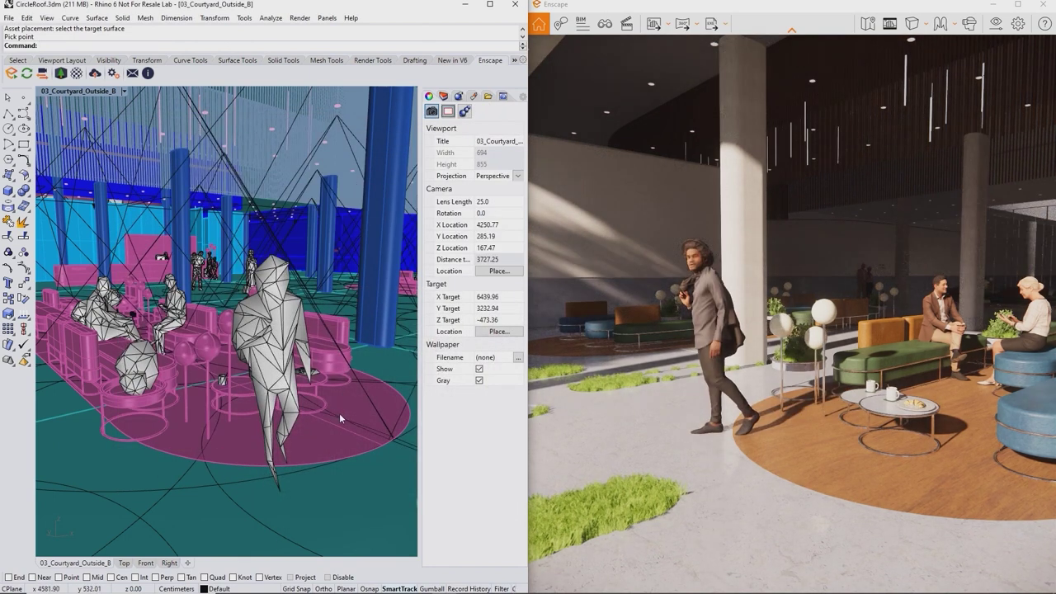
middle_click(298, 407)
left_click(287, 405)
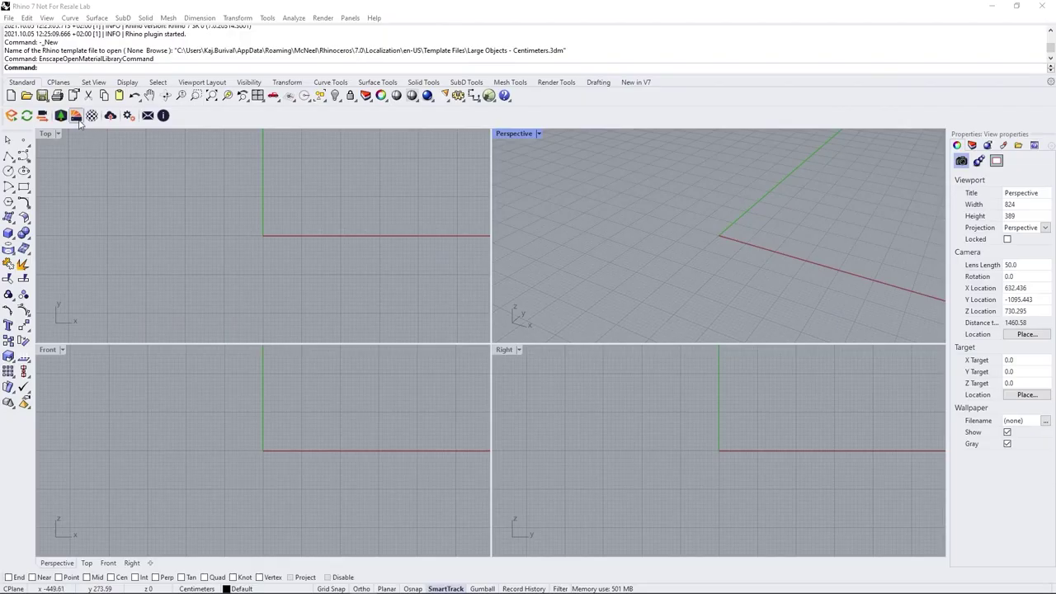
Step: Import three materials from the Enscape Material Library into the model
left_click(76, 116)
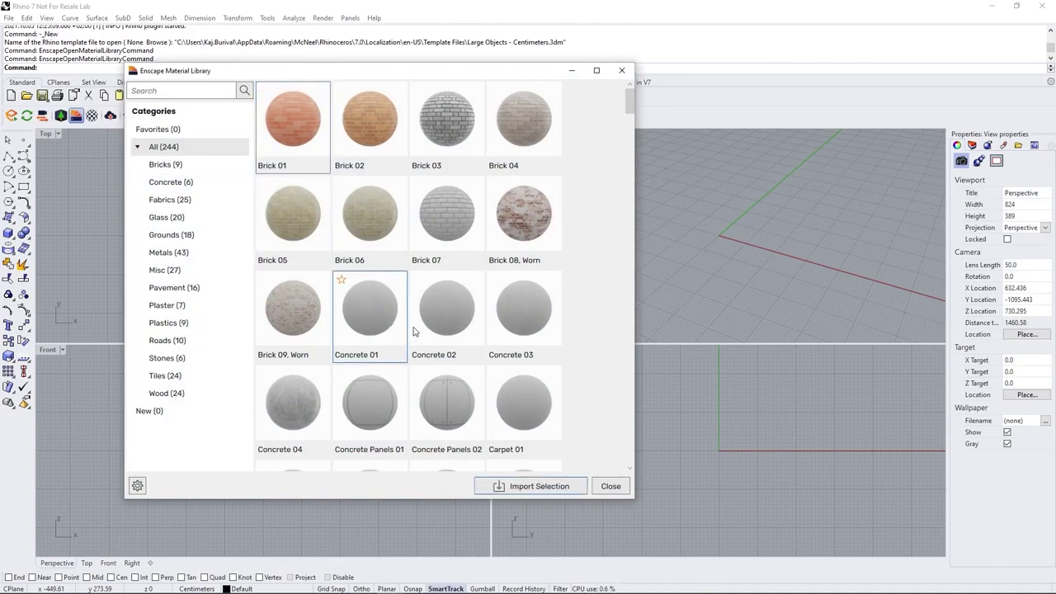
left_click(522, 487)
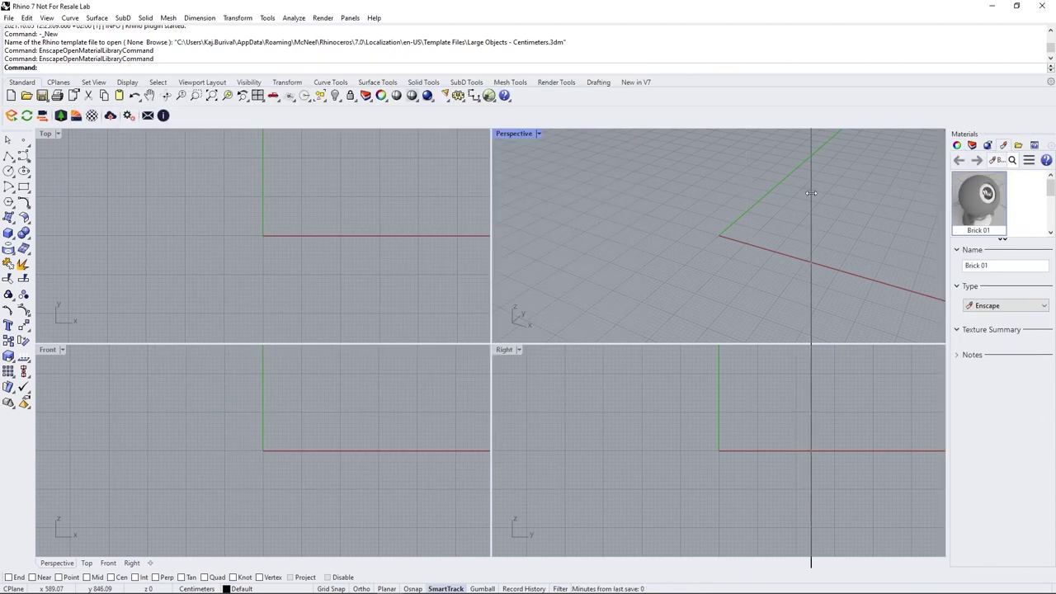
left_click_drag(811, 193, 811, 193)
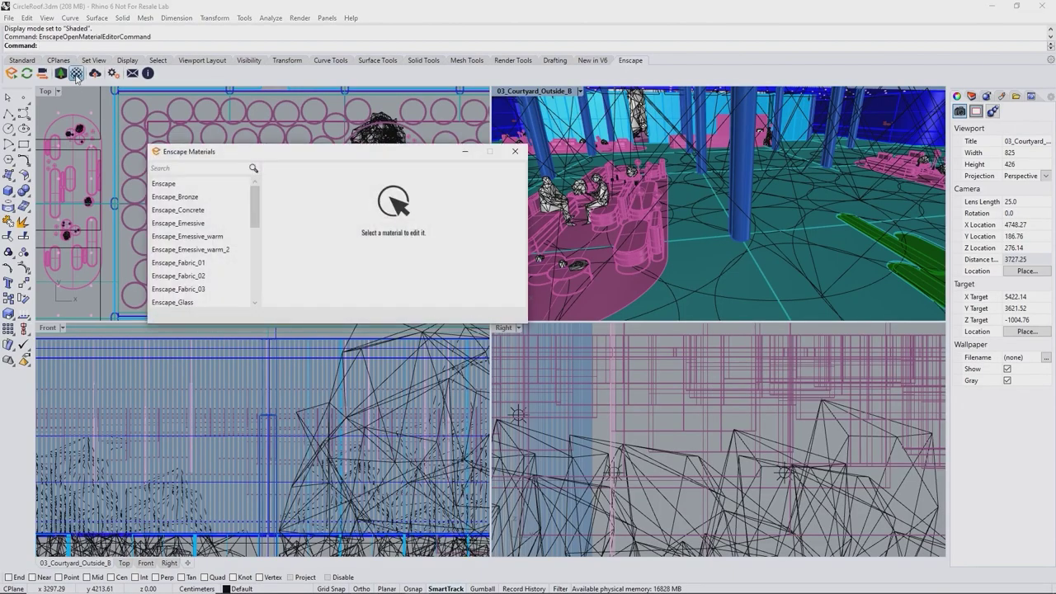
Step: Inspect the Enscape_Fabric_01, Enscape_Glass, Enscape_Grass and Enscape_Green material settings
left_click(198, 264)
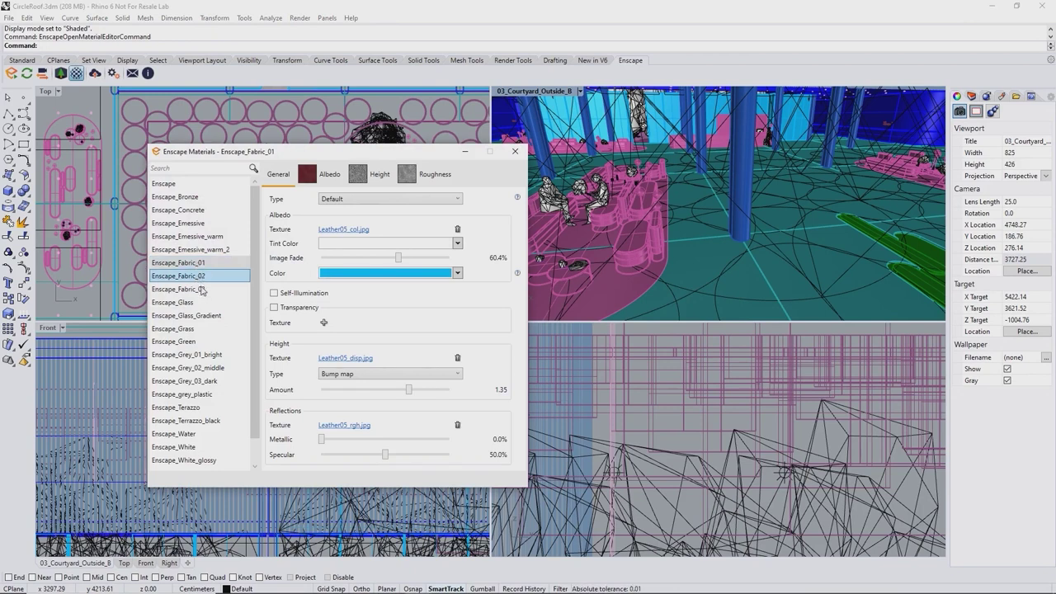
left_click(197, 304)
left_click(198, 329)
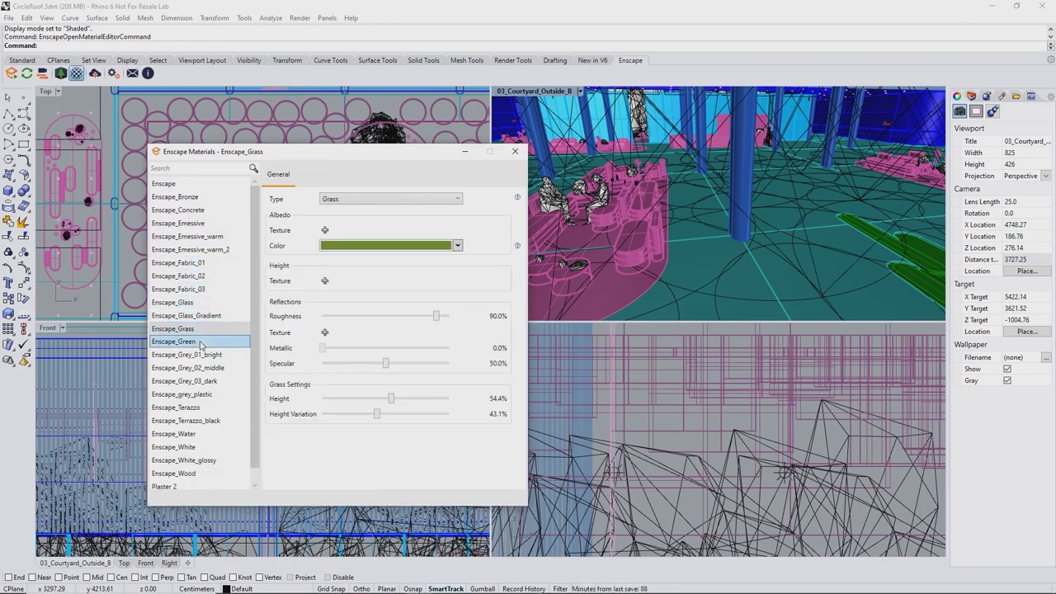
left_click(201, 341)
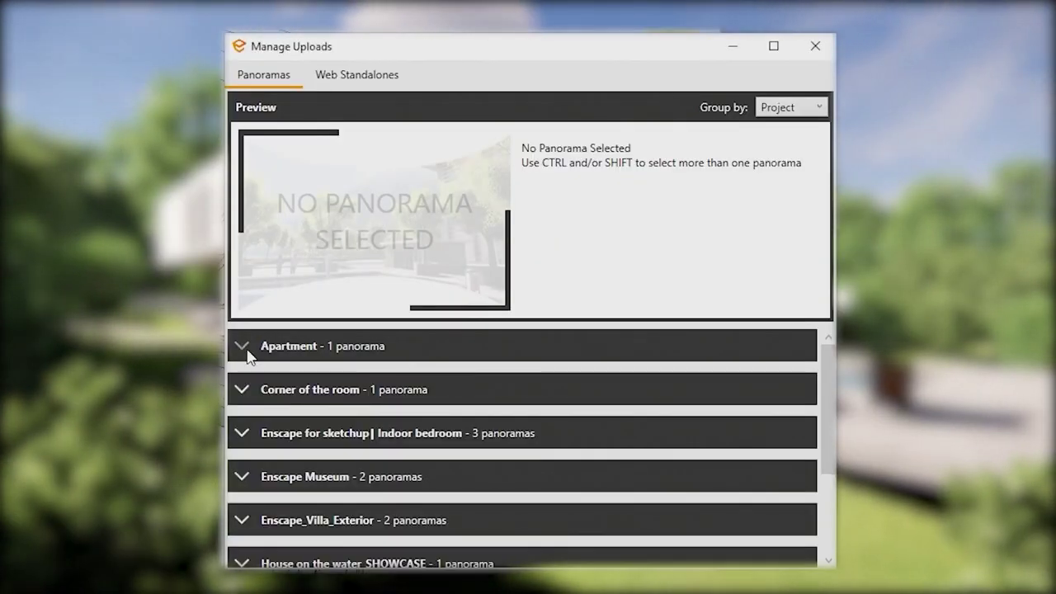
Step: Expand the Apartment upload group to preview its panorama, then open and dismiss its options menu
left_click(247, 351)
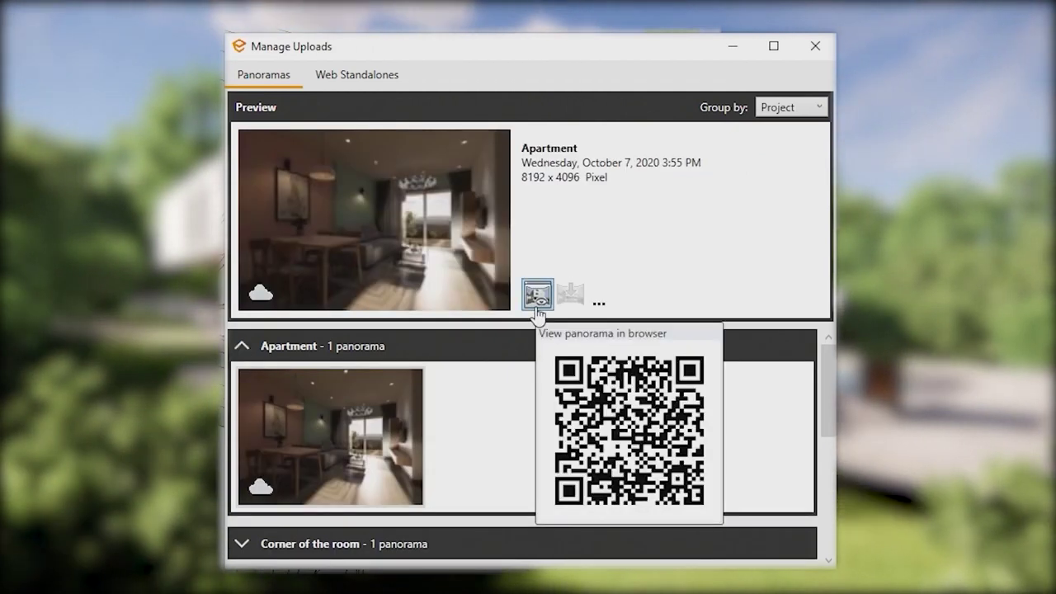
left_click(598, 302)
left_click(547, 81)
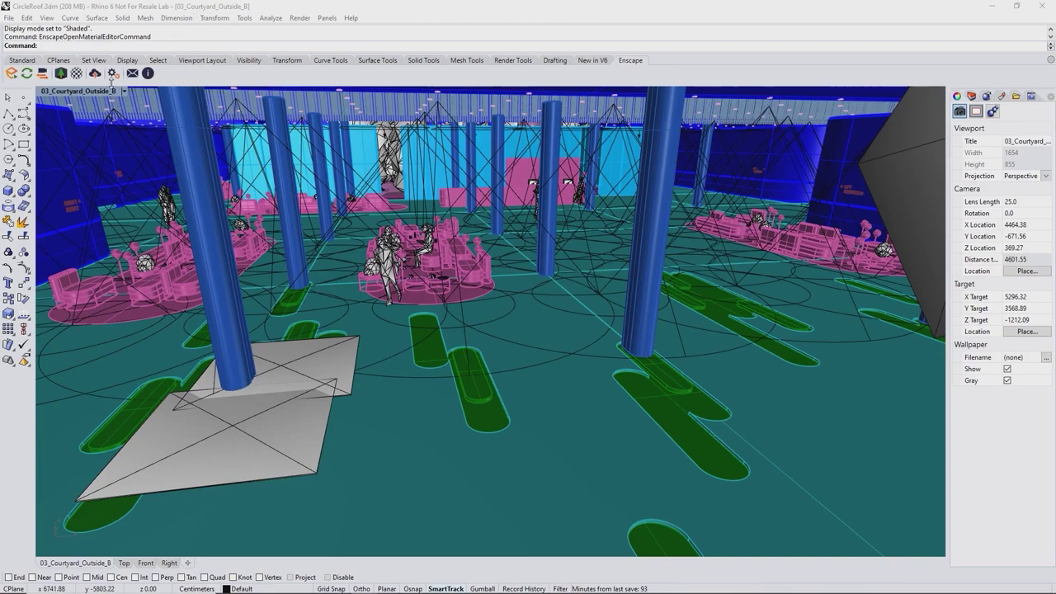
Step: Show the Preferences page of Enscape's General Settings
left_click(110, 74)
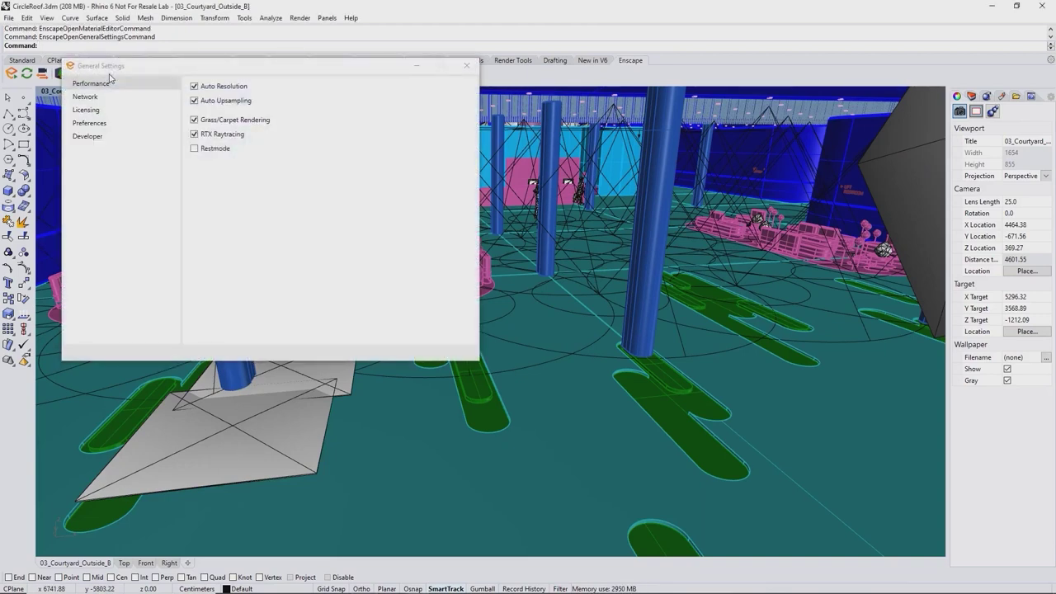
left_click(88, 123)
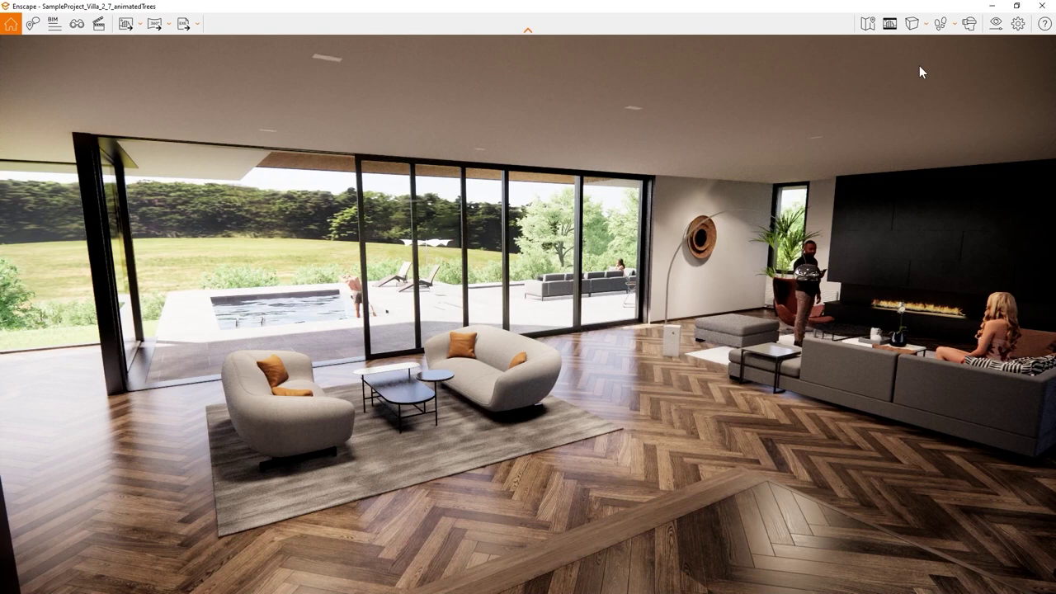
Step: Open the villa's Visual Settings and expand the Presets list beside them
left_click(997, 26)
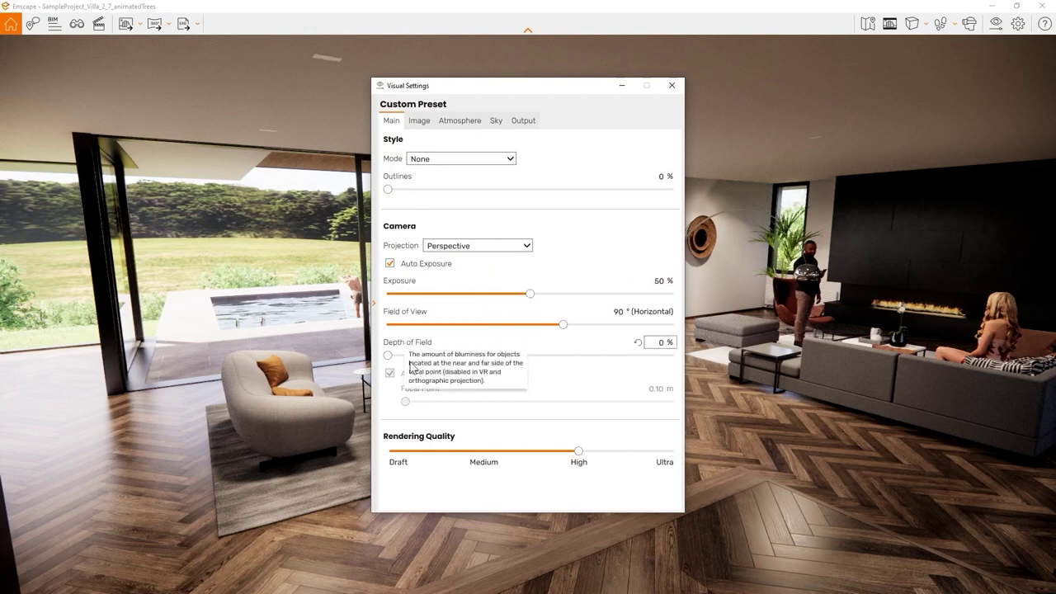
left_click(373, 302)
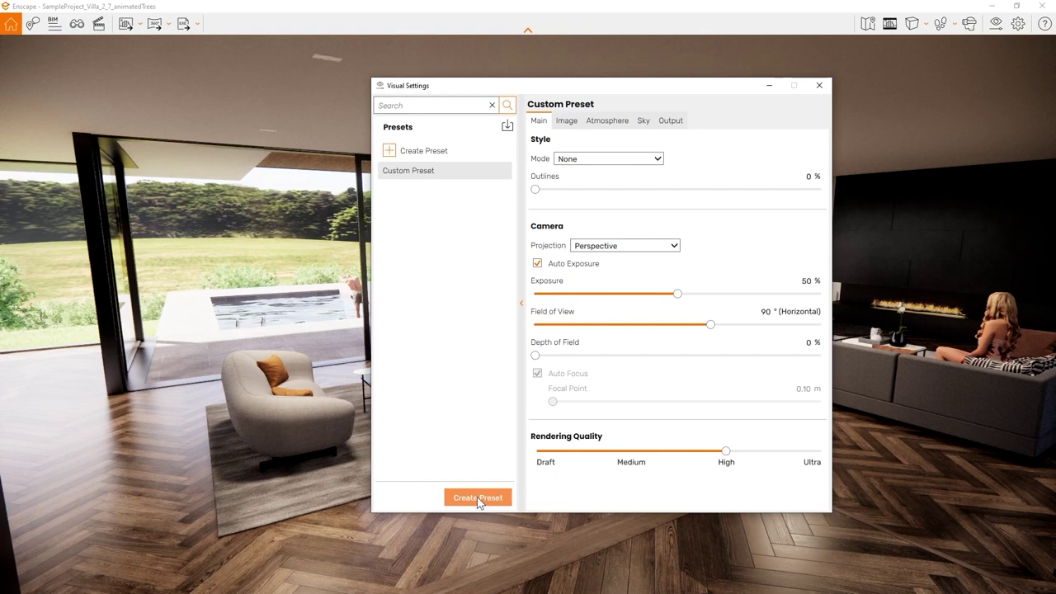
Step: Create a new visual preset named Paper
left_click(477, 497)
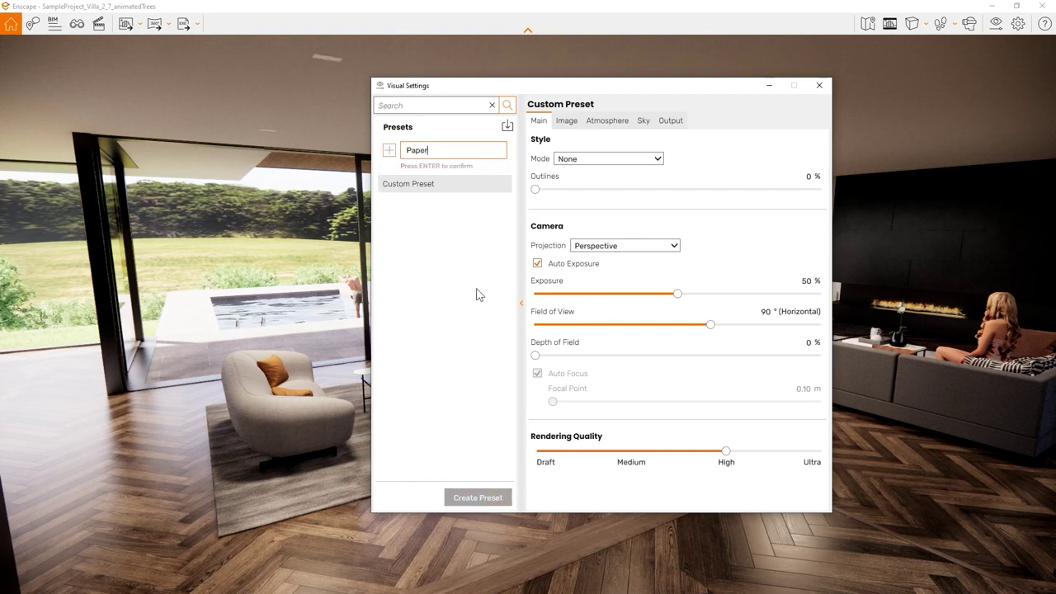
type("Paper")
key("Return")
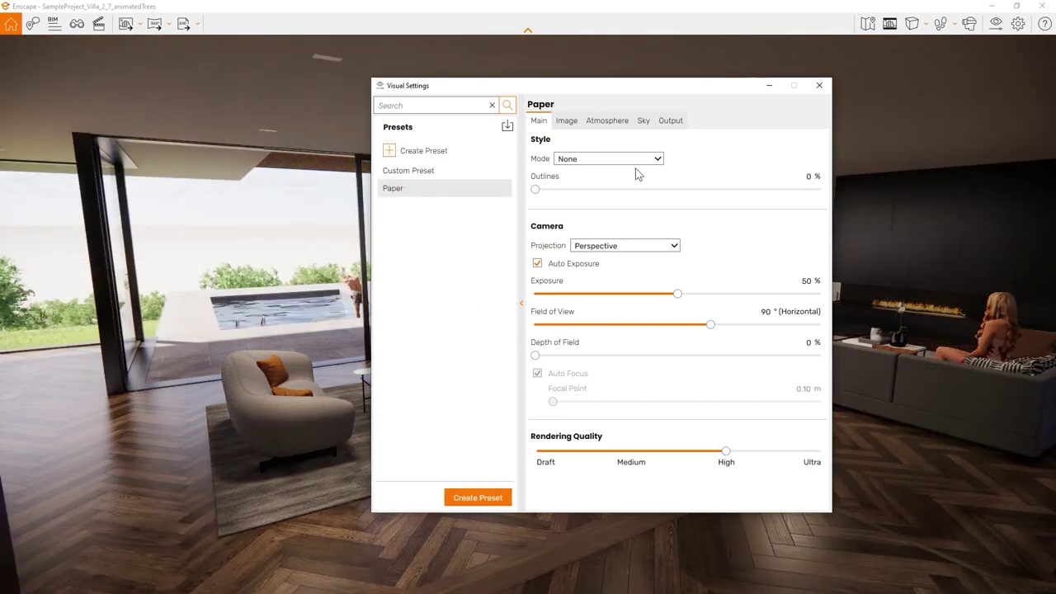
Step: Set the Paper preset's mode to White and its outlines to about 21%
left_click(625, 160)
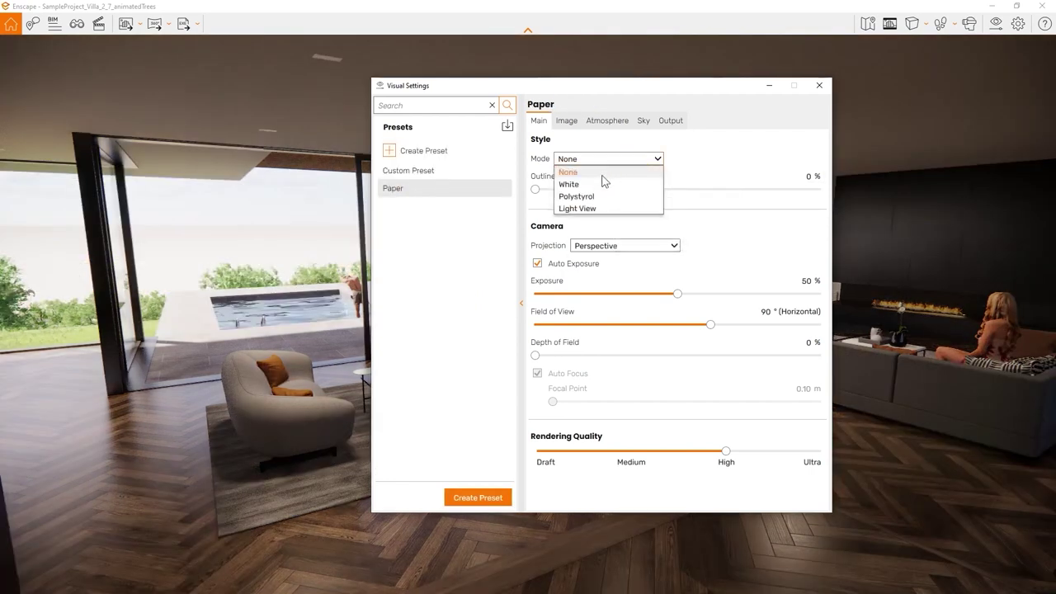
left_click(597, 185)
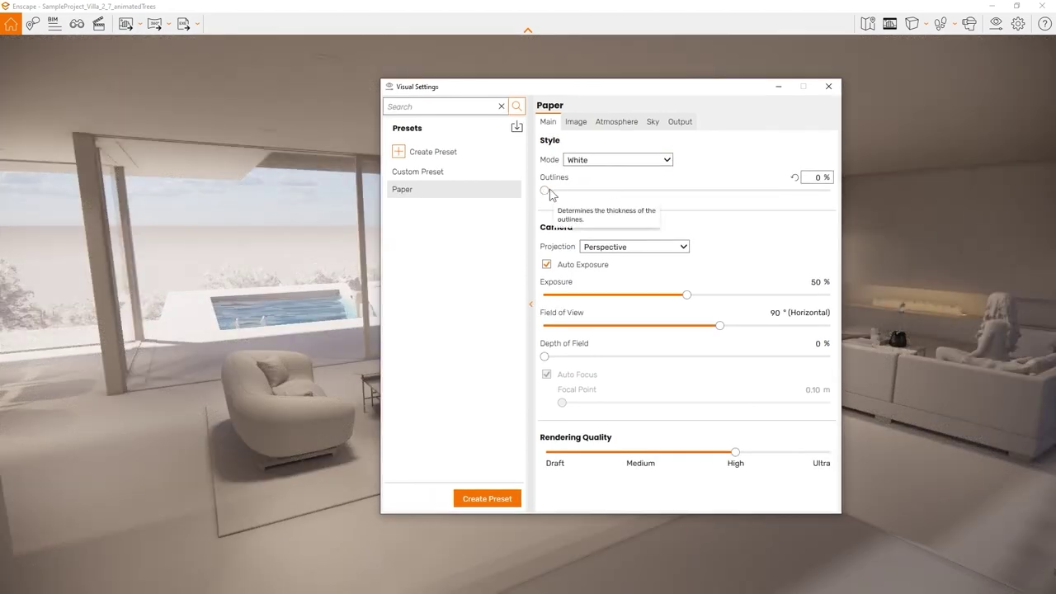
left_click_drag(547, 194, 609, 196)
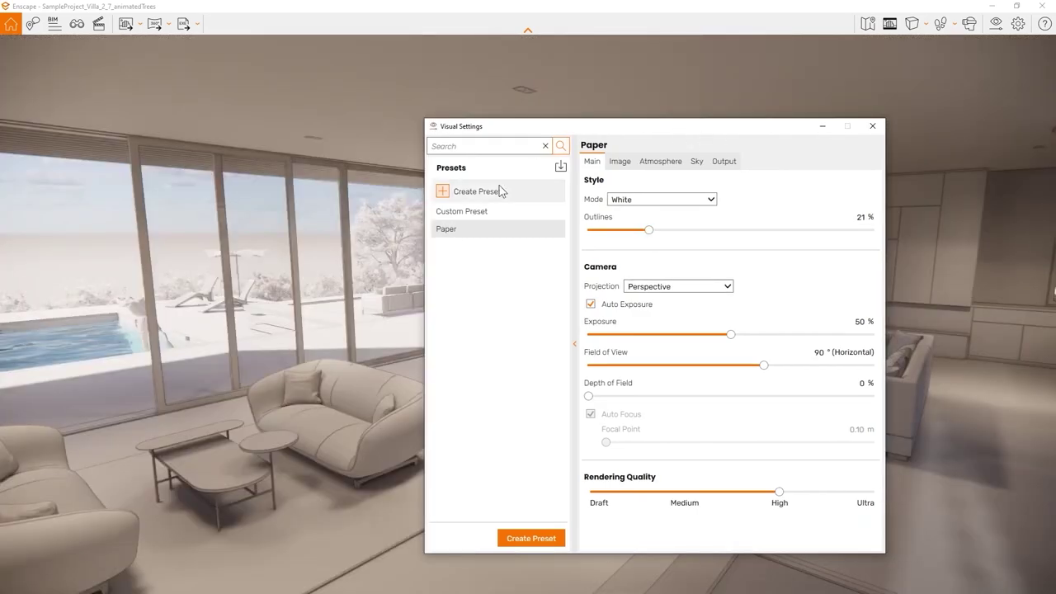
Step: Compare against the Custom preset, return to Paper, and move the settings window right
left_click(484, 216)
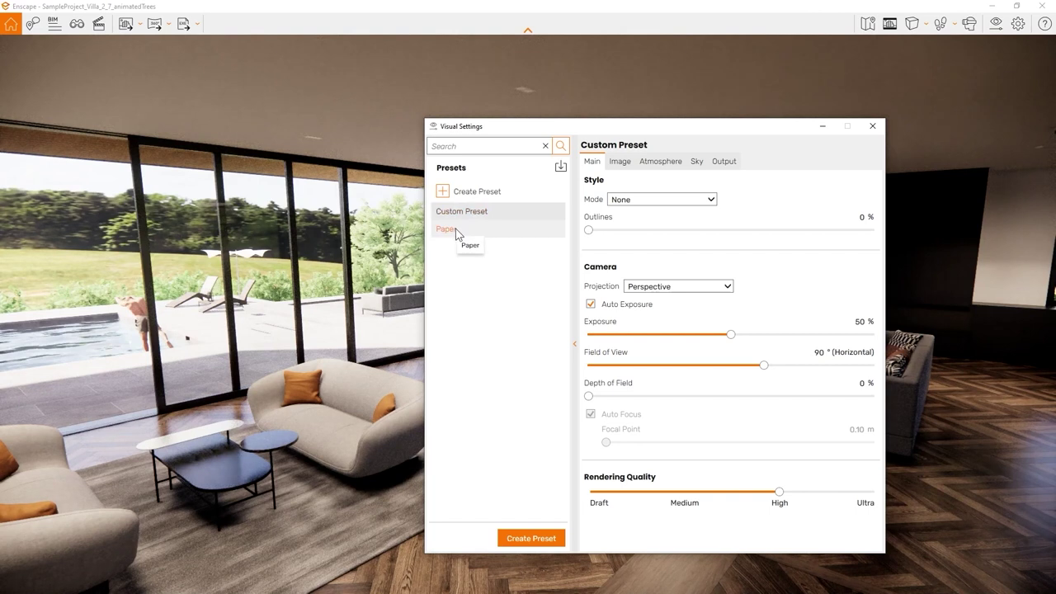
left_click(459, 234)
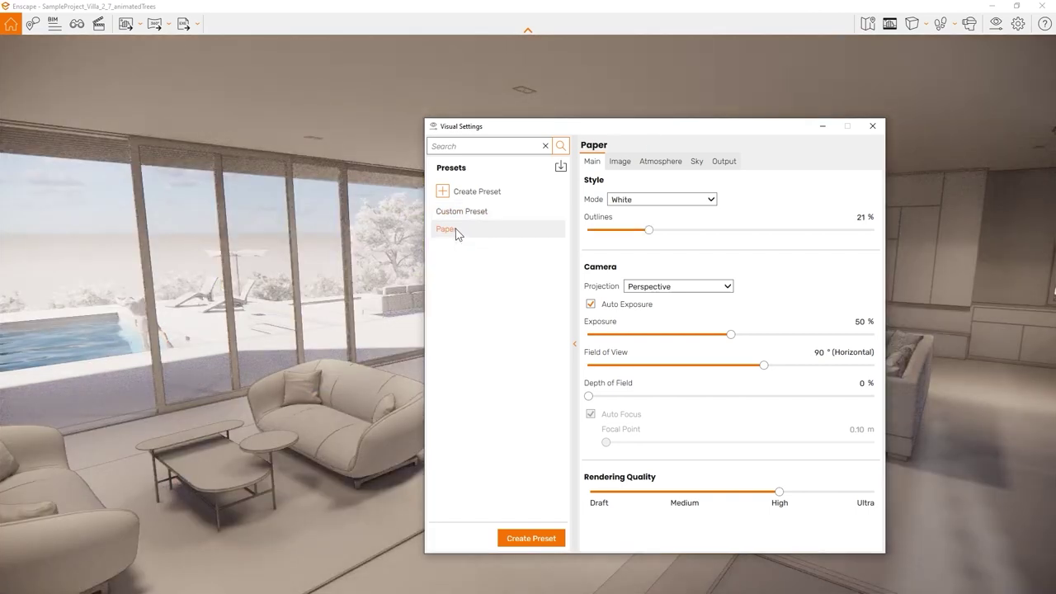
left_click_drag(597, 133, 655, 125)
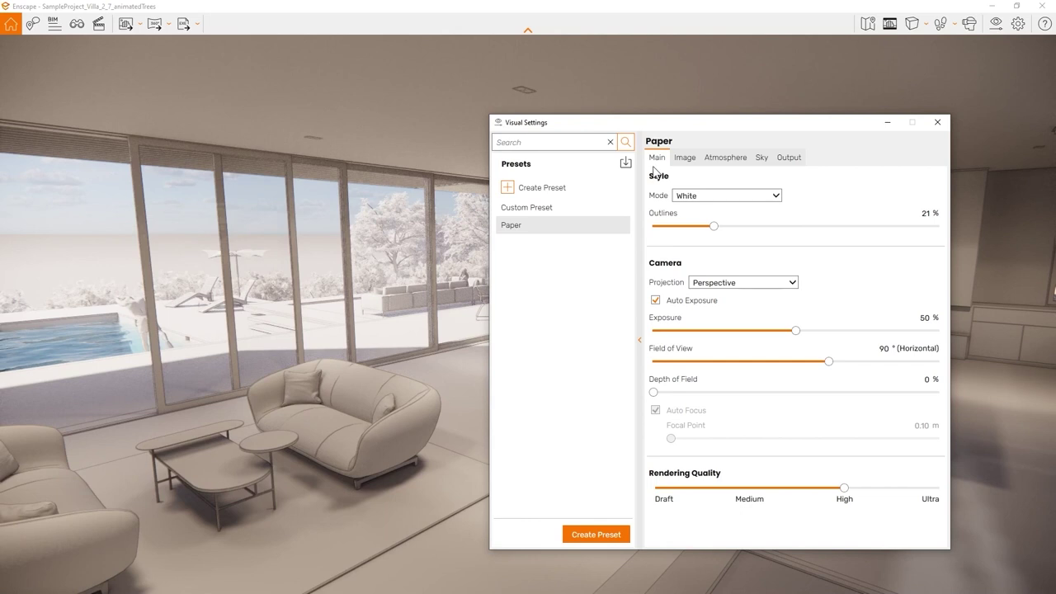
Step: Render the scene in Polystyrol style and shift the time of day earlier and later
left_click(748, 200)
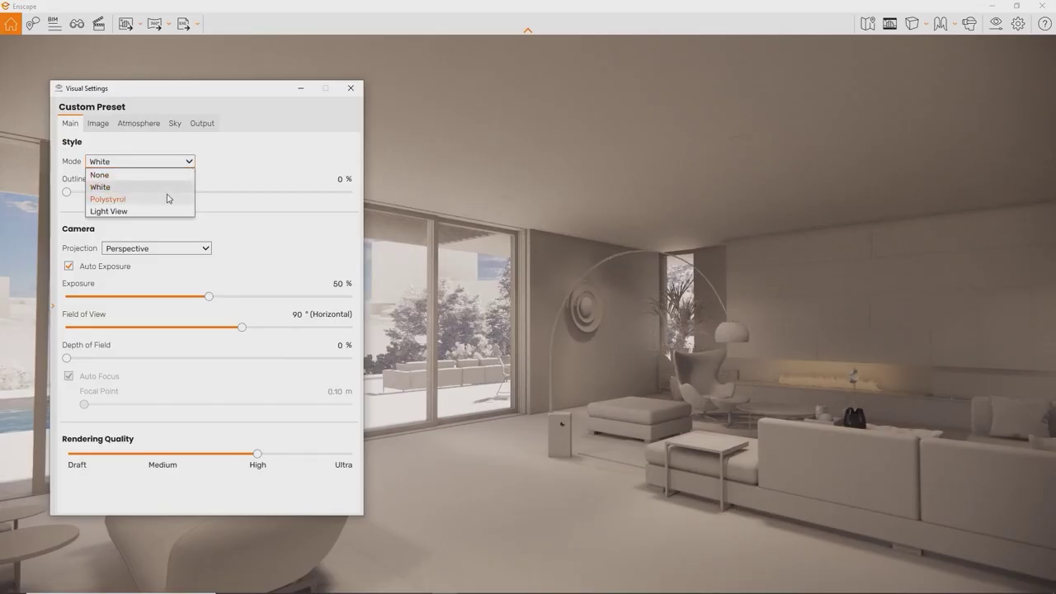
left_click(167, 198)
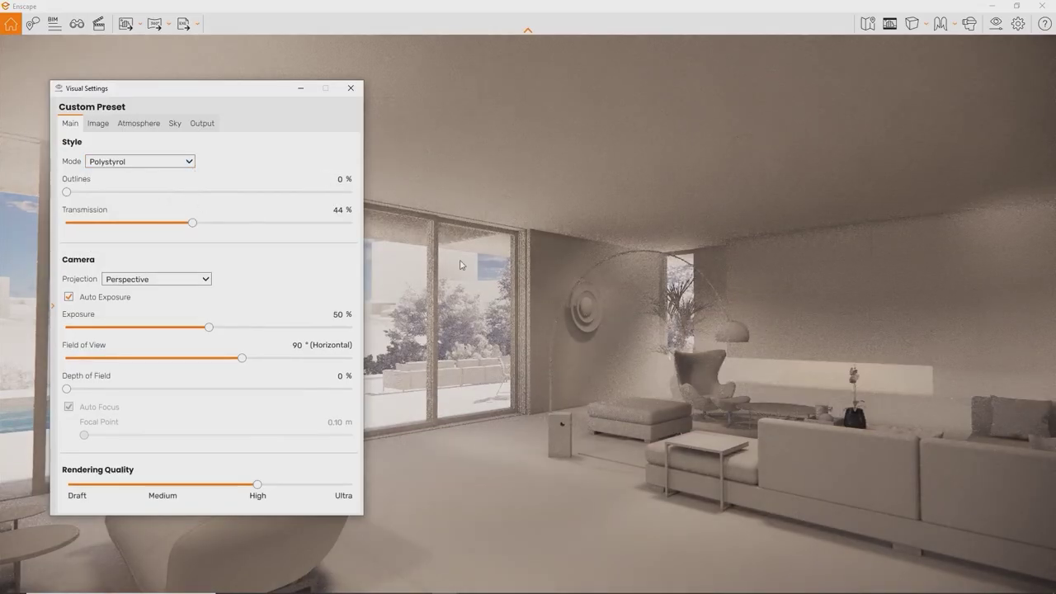
key("u")
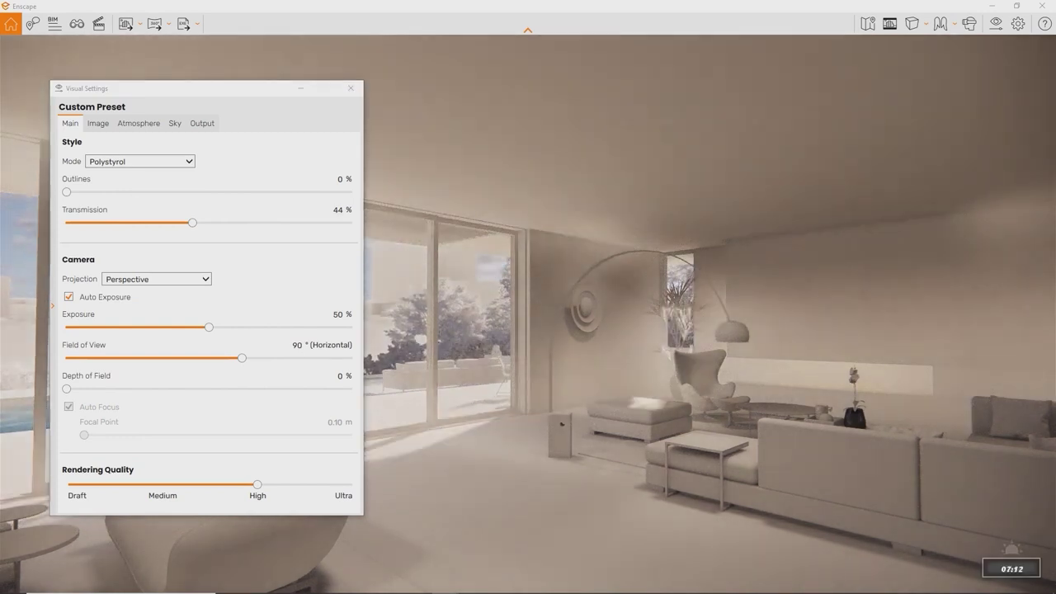
key("i")
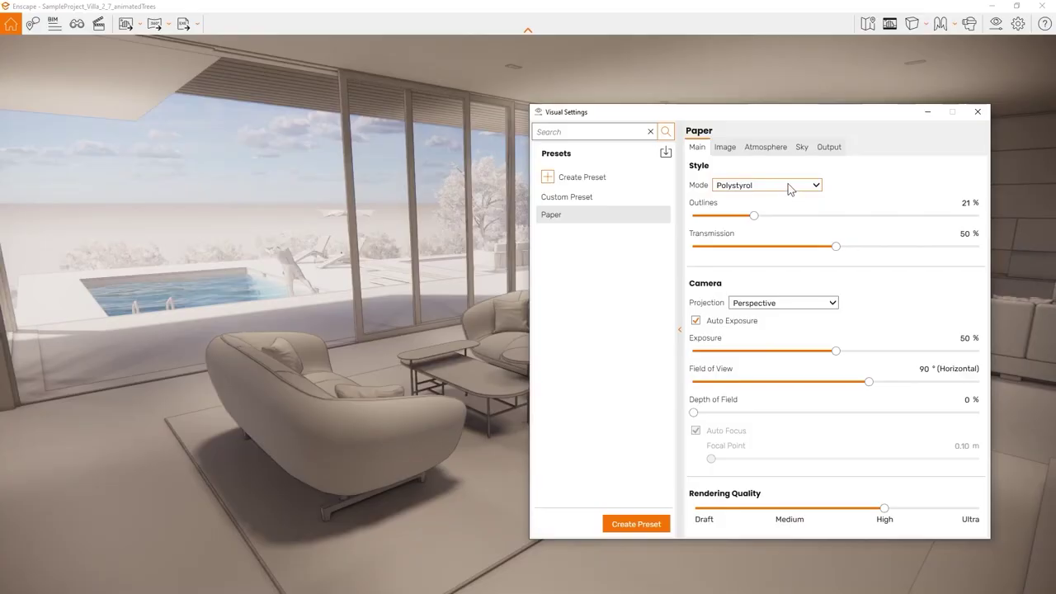
Step: Switch the Paper preset to the Light View lux map and move the sunlight
left_click(763, 185)
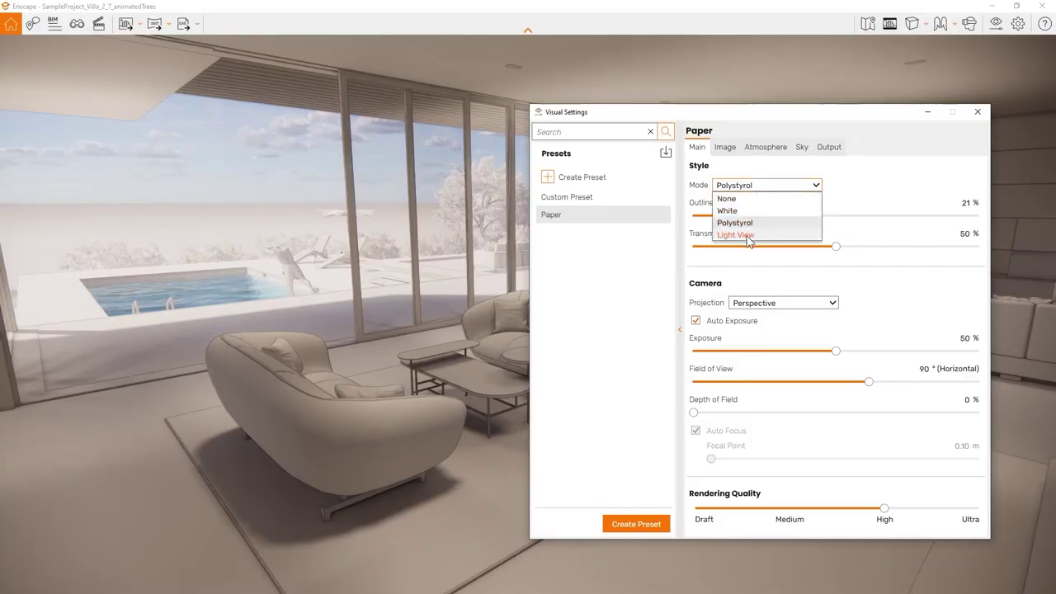
left_click(747, 236)
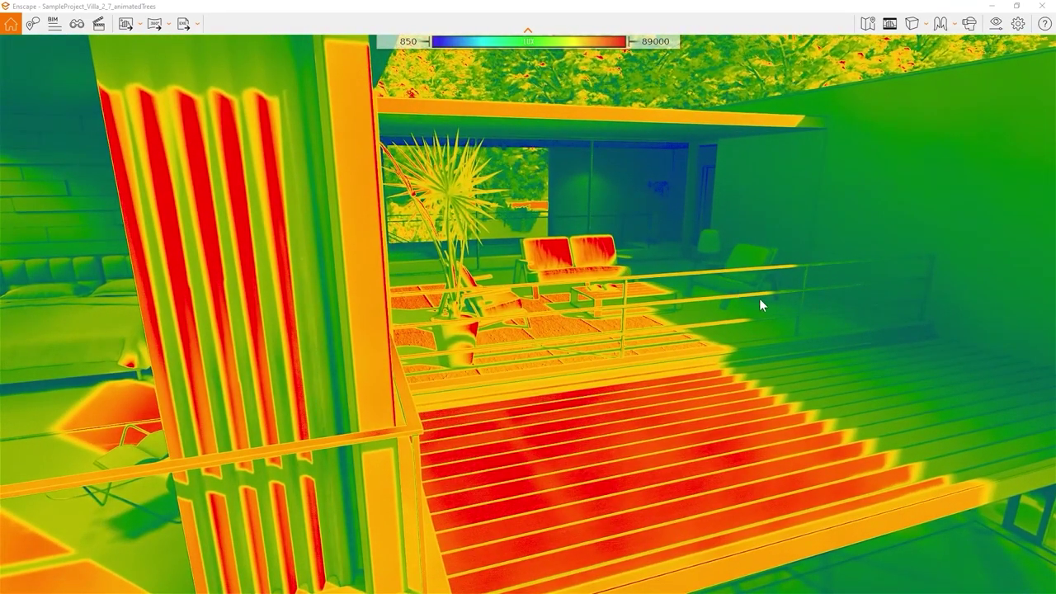
right_click_drag(760, 305, 629, 305, "shift")
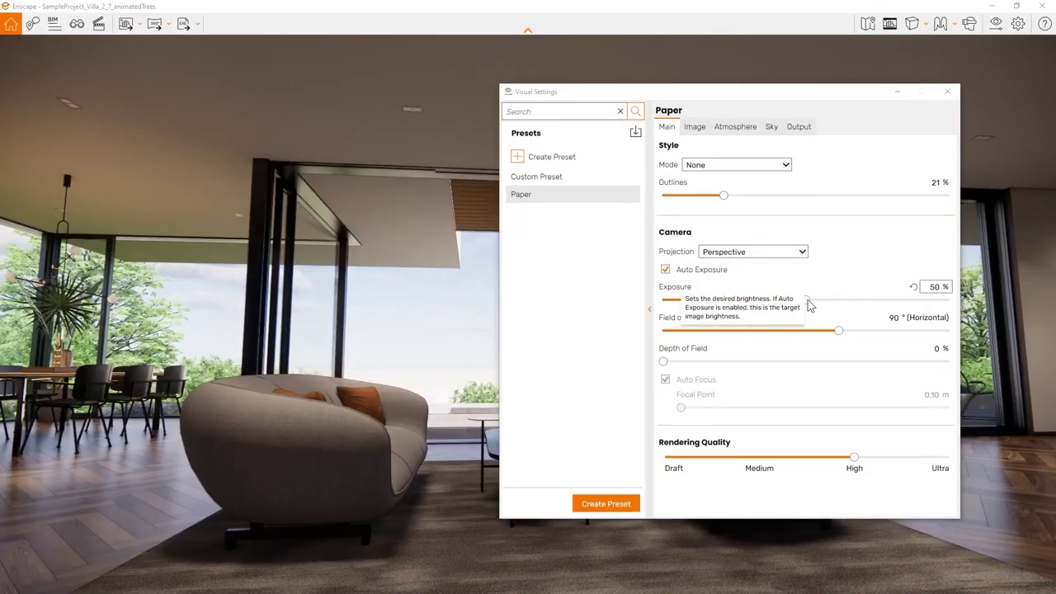
Step: Set a 52° field of view and 19% depth of field, manually focused at about 4.25 m
left_click_drag(808, 300, 762, 346)
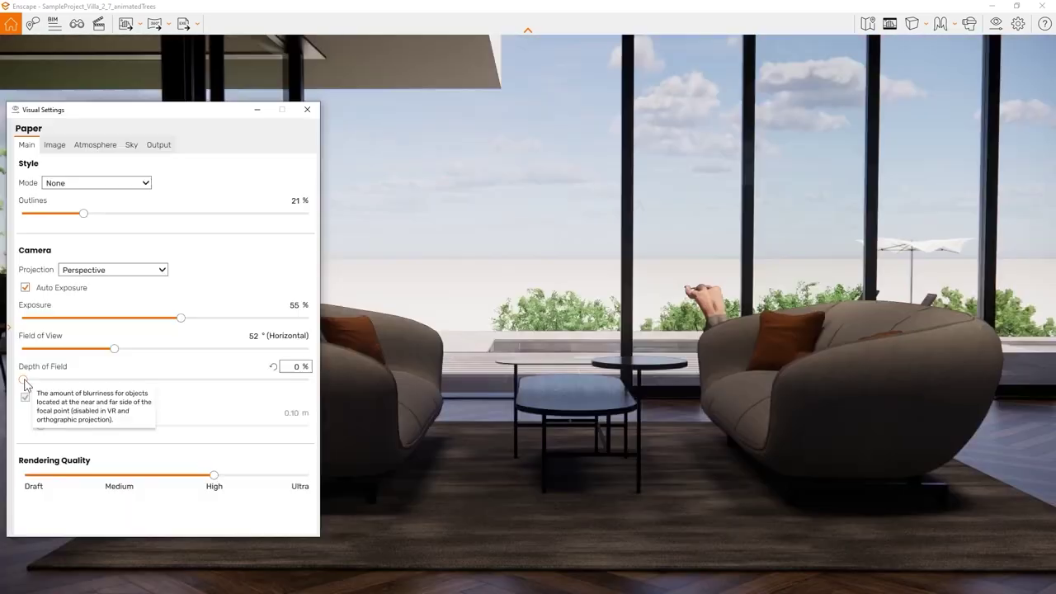
left_click_drag(24, 380, 38, 384)
left_click(25, 397)
left_click_drag(160, 427, 187, 429)
left_click_drag(37, 379, 78, 380)
left_click_drag(186, 426, 184, 427)
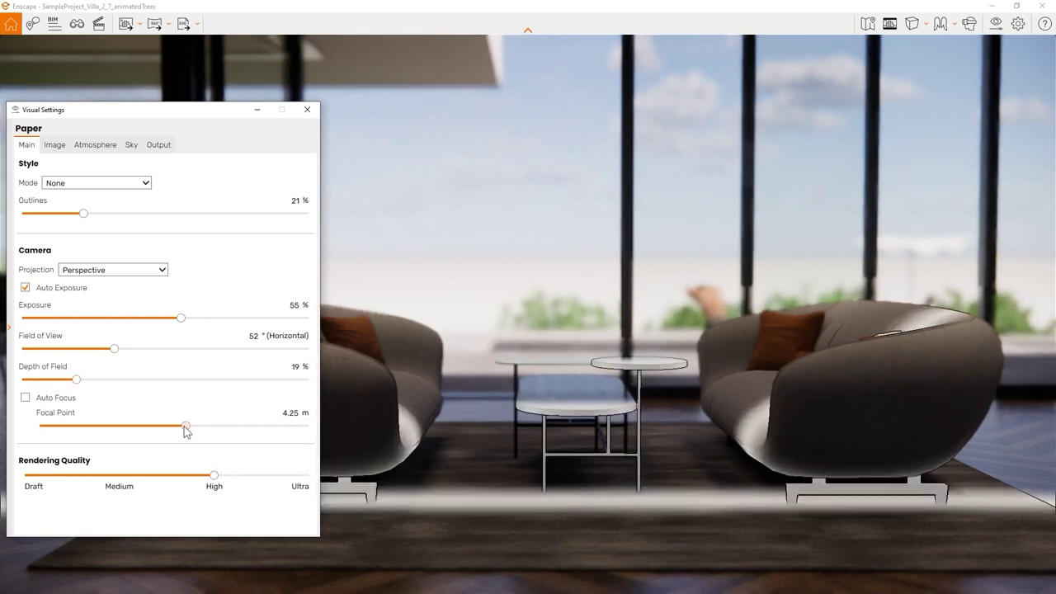
Step: On the Image settings, toggle Auto Contrast on and off and slightly raise saturation
left_click(54, 146)
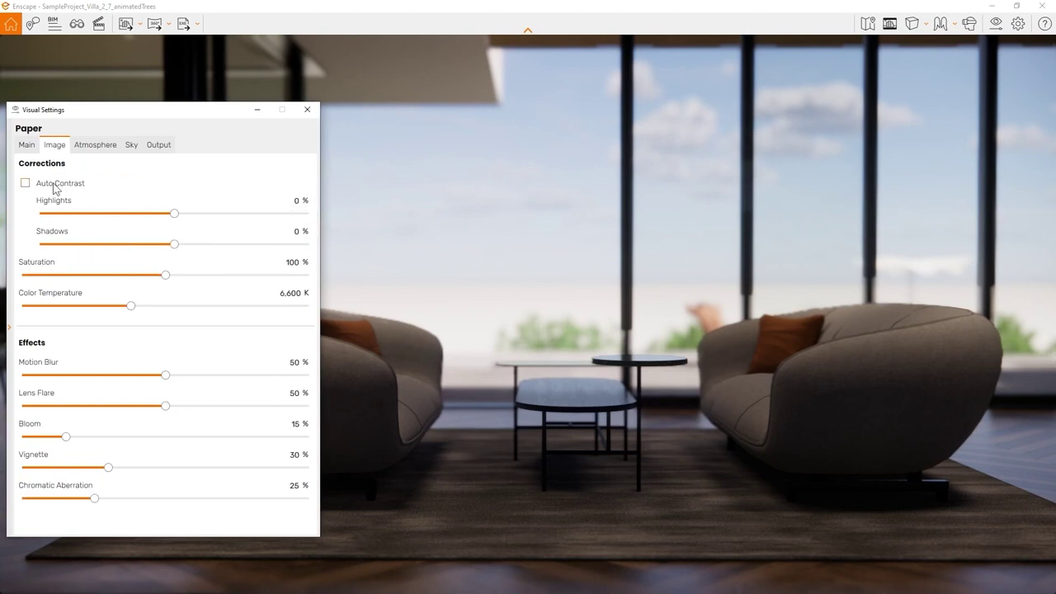
left_click(25, 183)
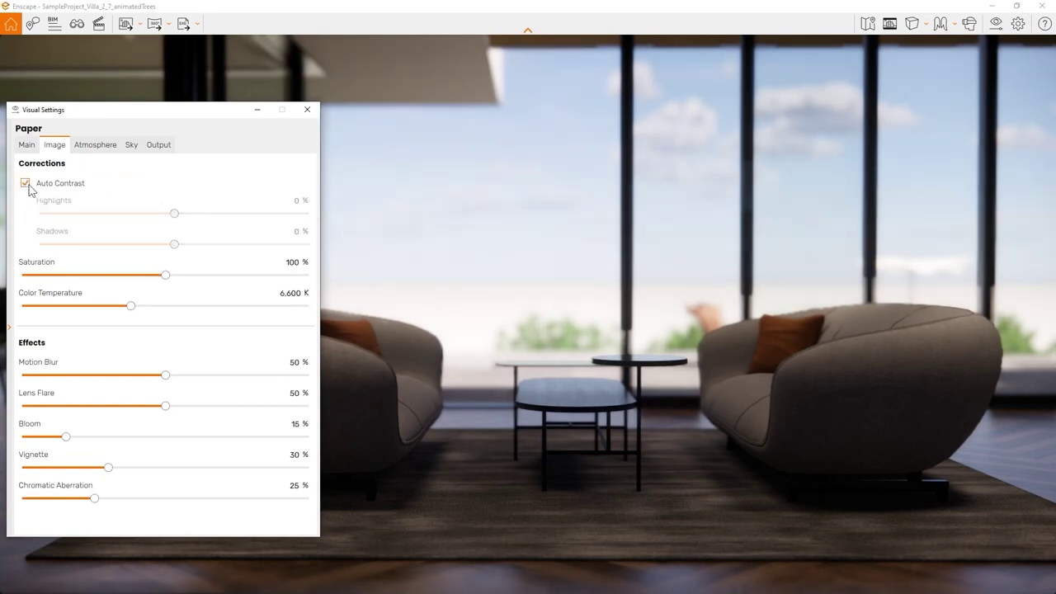
left_click(36, 187)
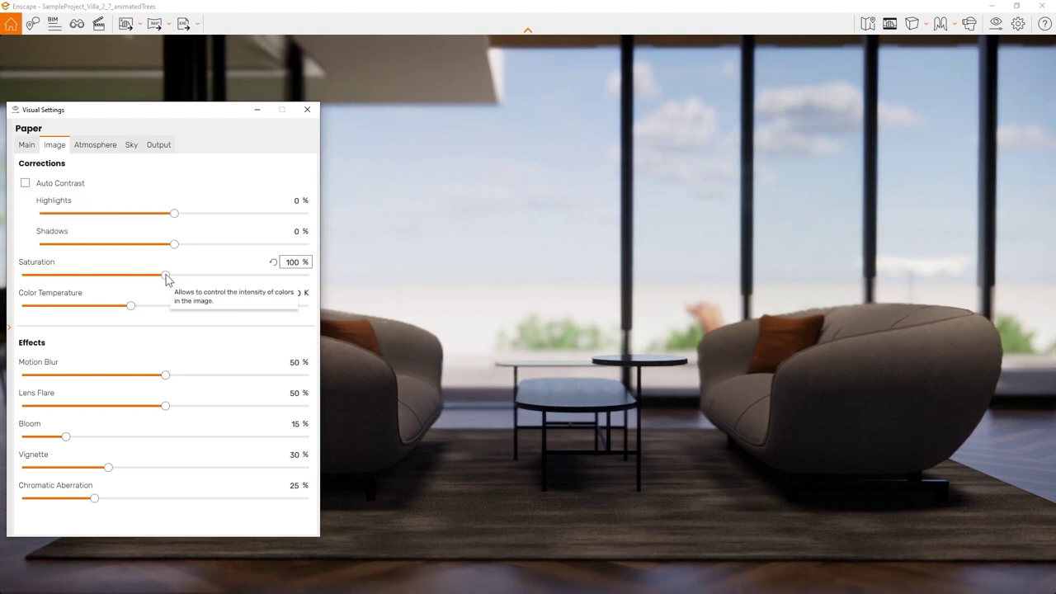
mouse_move(165, 276)
left_mouse_down()
mouse_move(222, 281)
mouse_move(151, 275)
left_mouse_up()
Step: Raise fog, night sky brightness and shadow sharpness, reset artificial light to 100%, then close settings
left_click(94, 145)
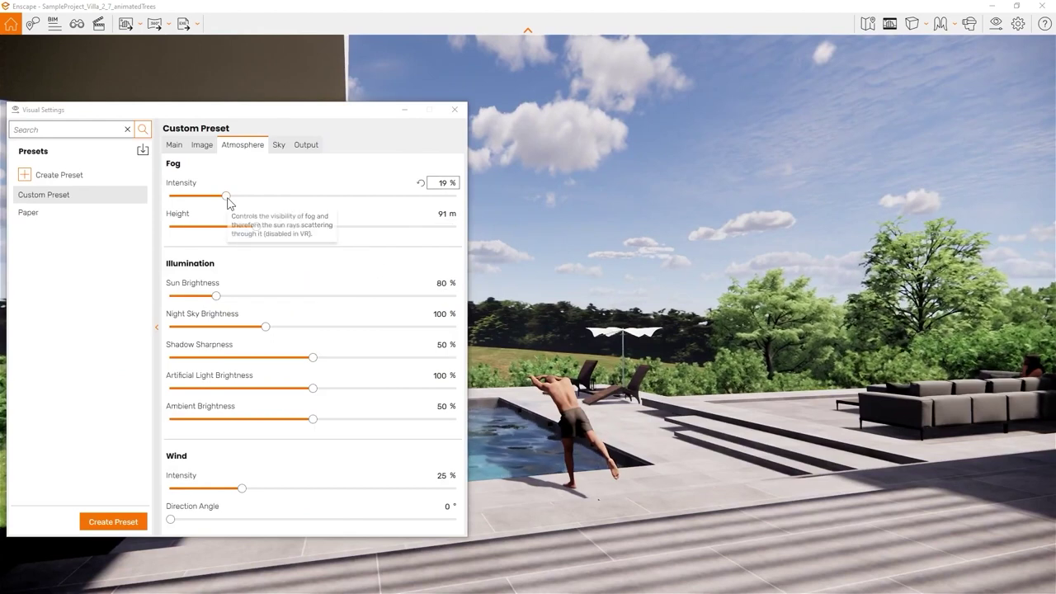
left_click_drag(228, 203, 267, 205)
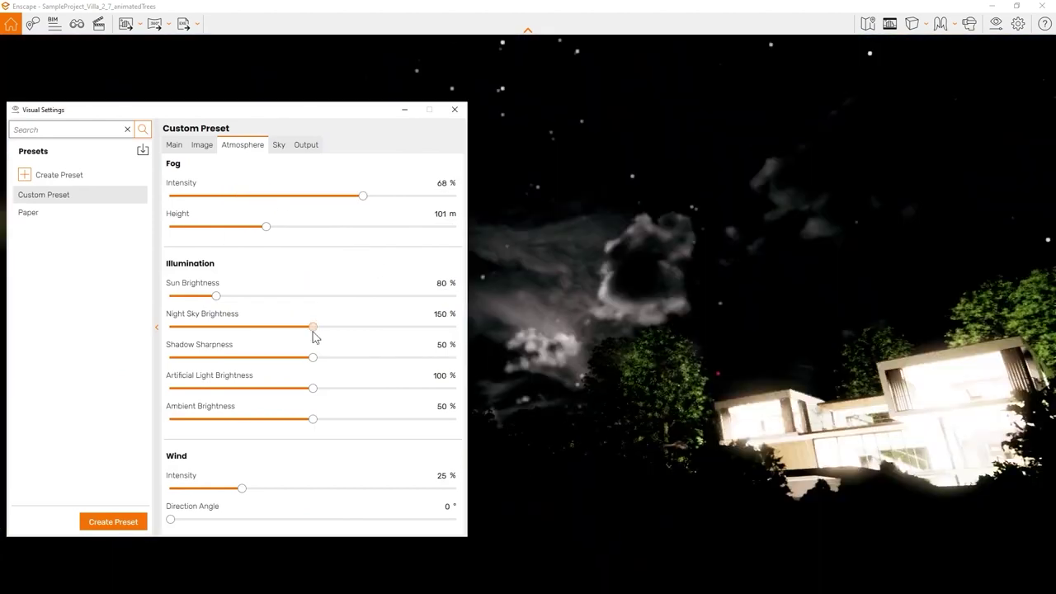
left_click_drag(314, 337, 479, 331)
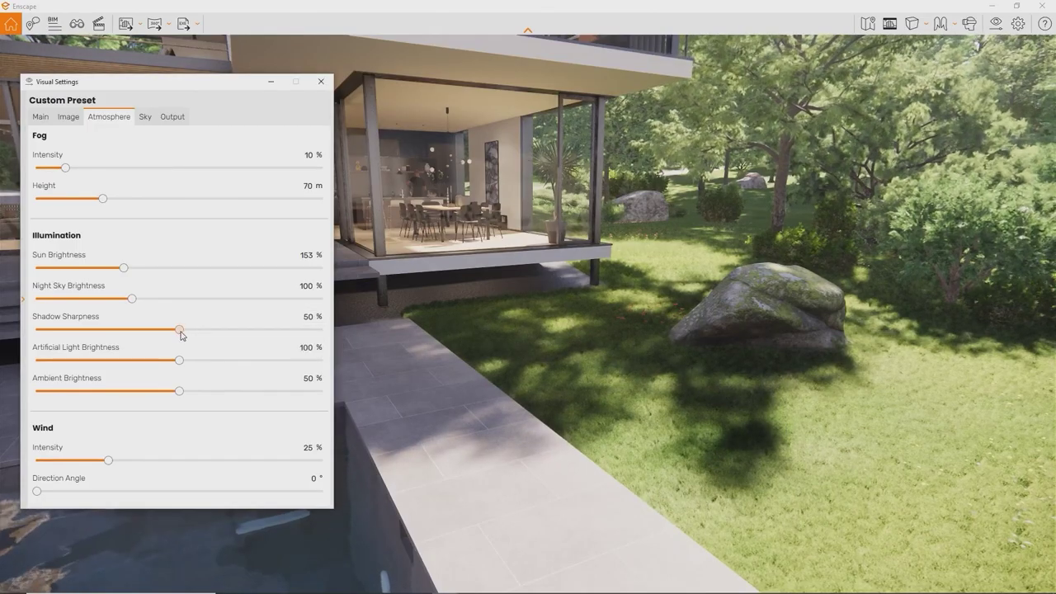
left_click_drag(181, 333, 295, 330)
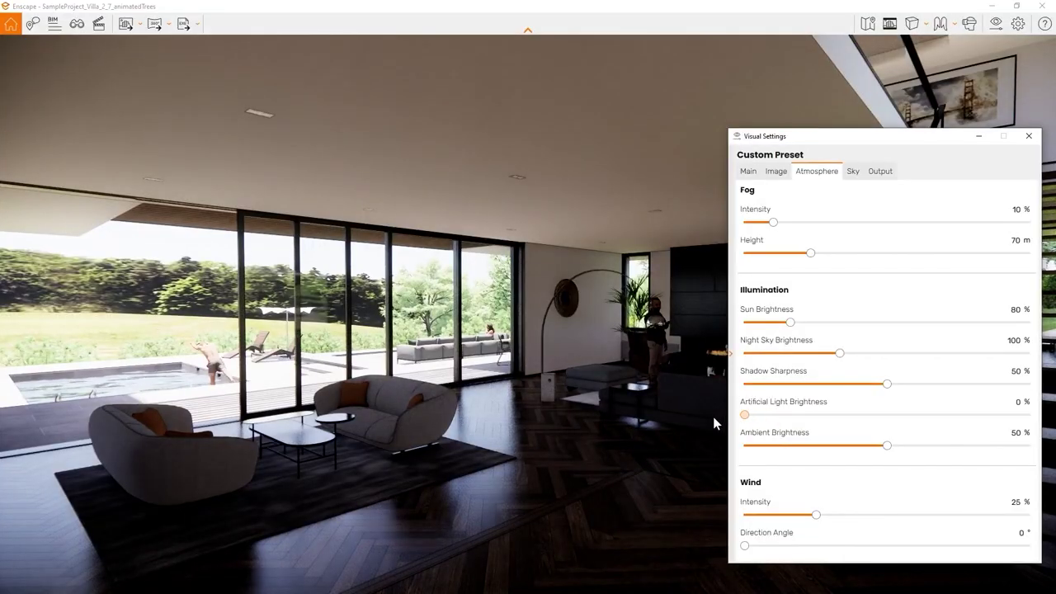
left_click_drag(745, 415, 1030, 416)
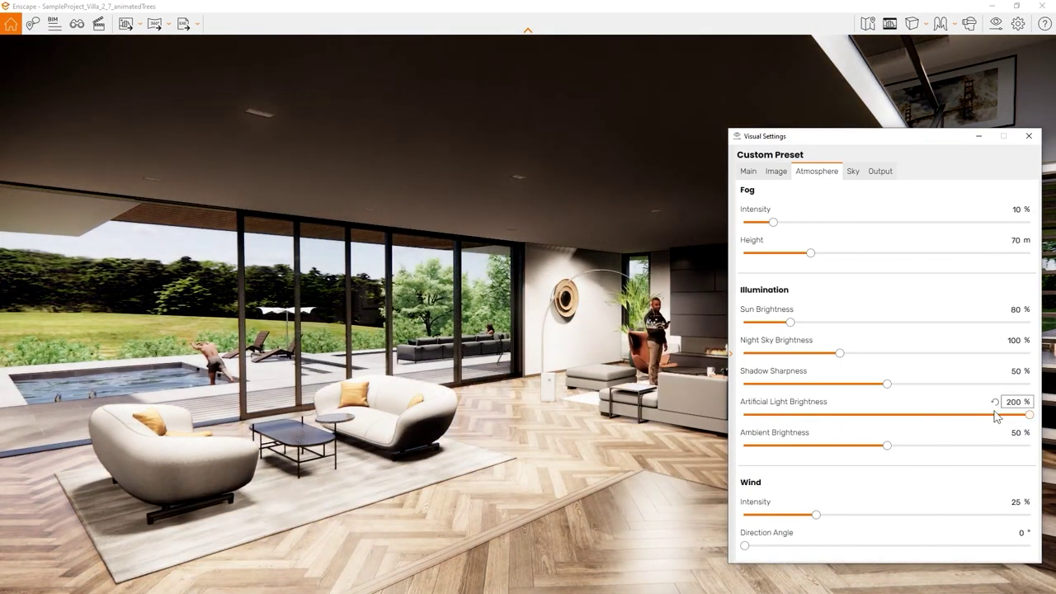
left_click(994, 402)
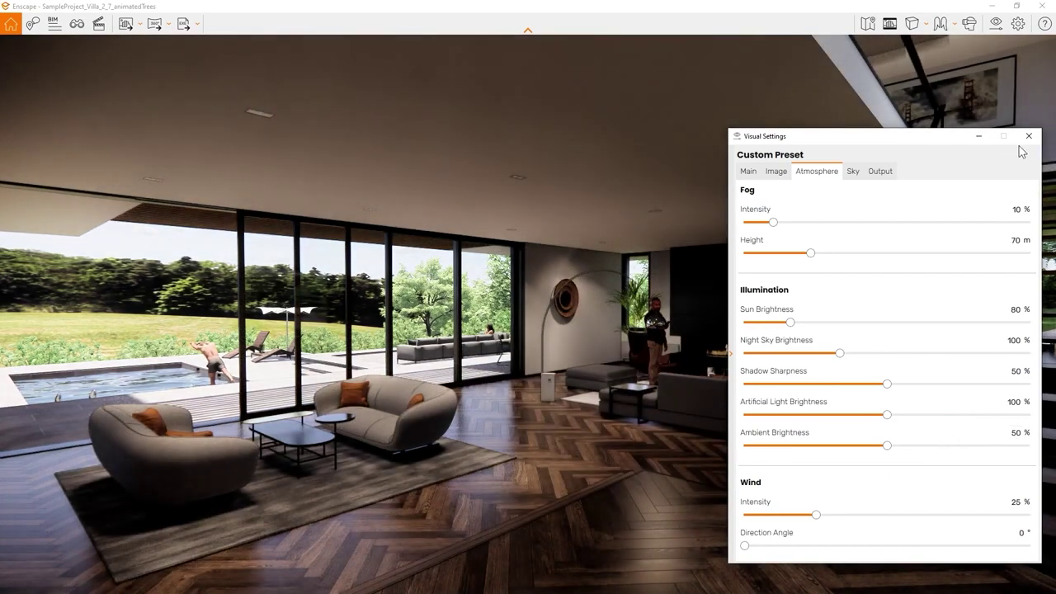
left_click(1029, 137)
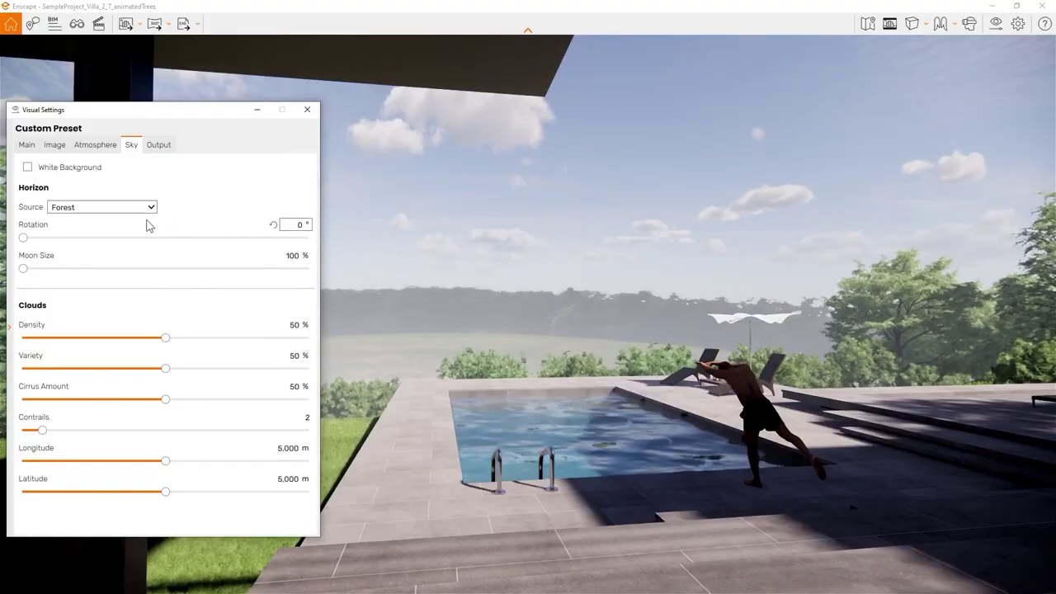
Step: Try Desert Hills, Forest and Construction Site horizons, settling on Mountains
left_click(123, 208)
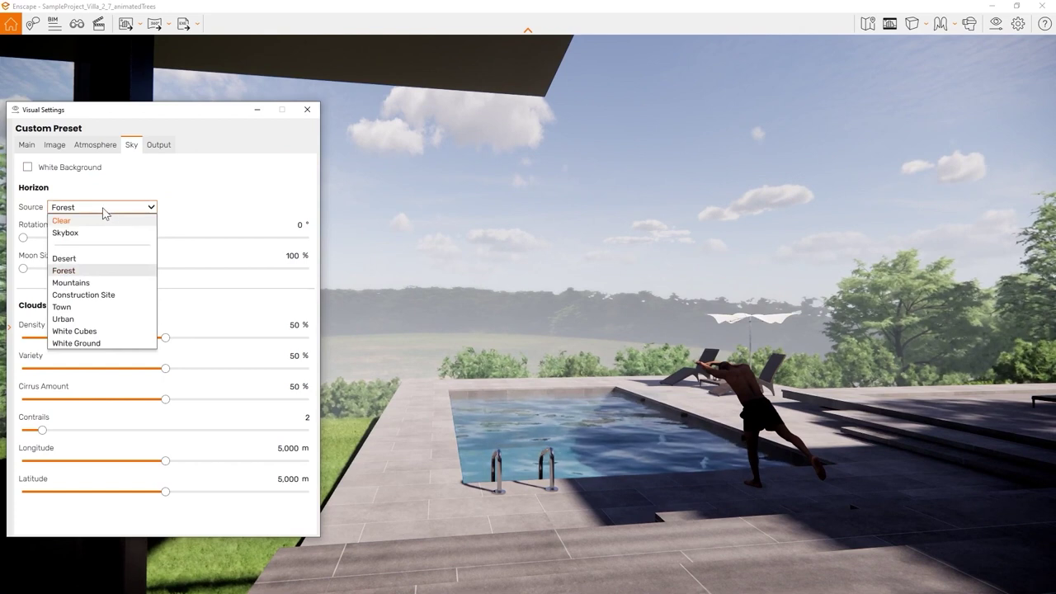
left_click(79, 257)
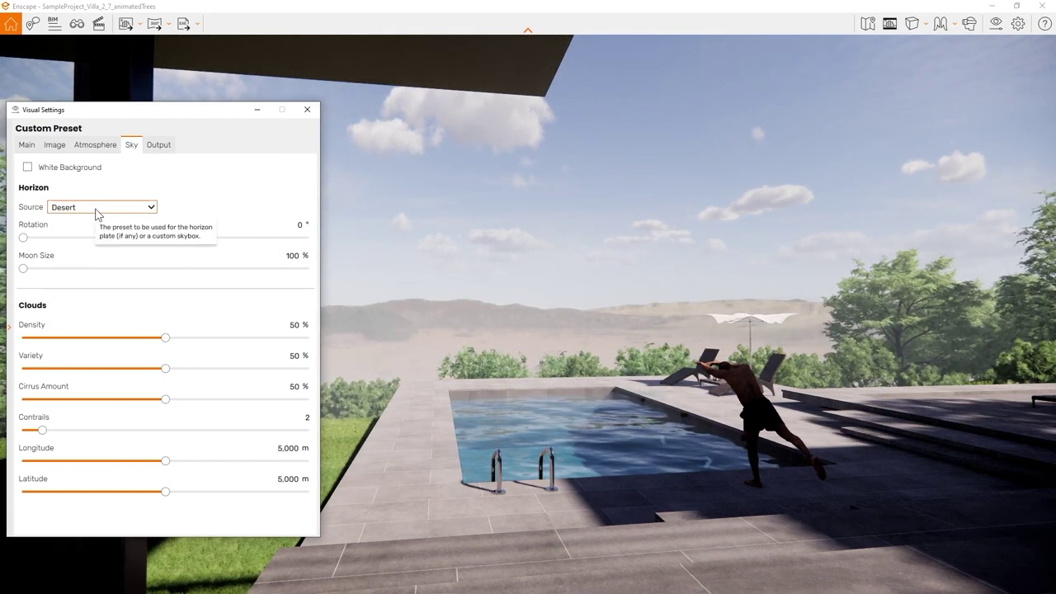
left_click(96, 208)
left_click(82, 270)
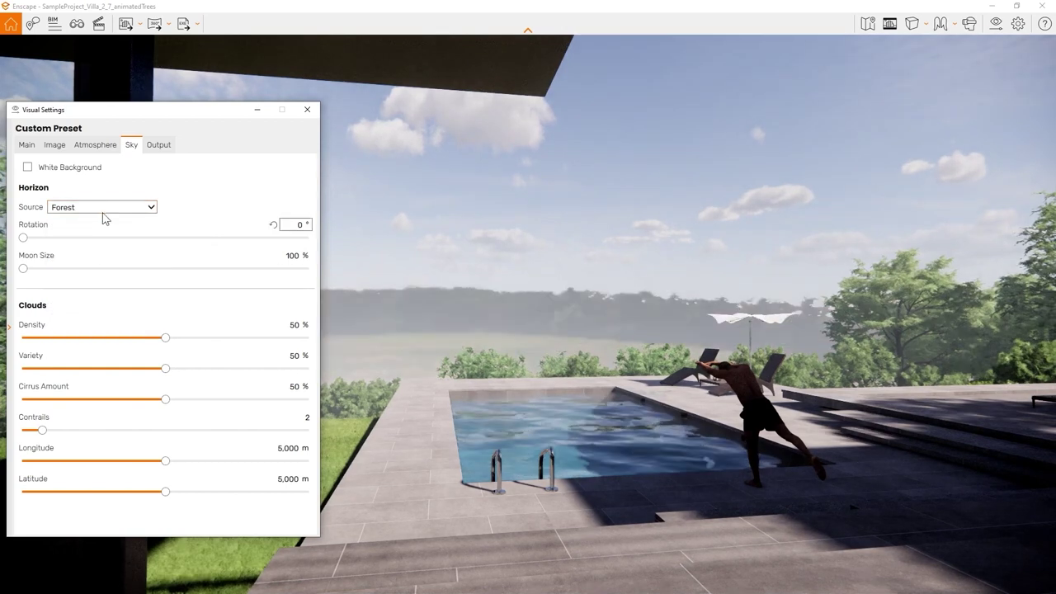
left_click(103, 208)
left_click(95, 279)
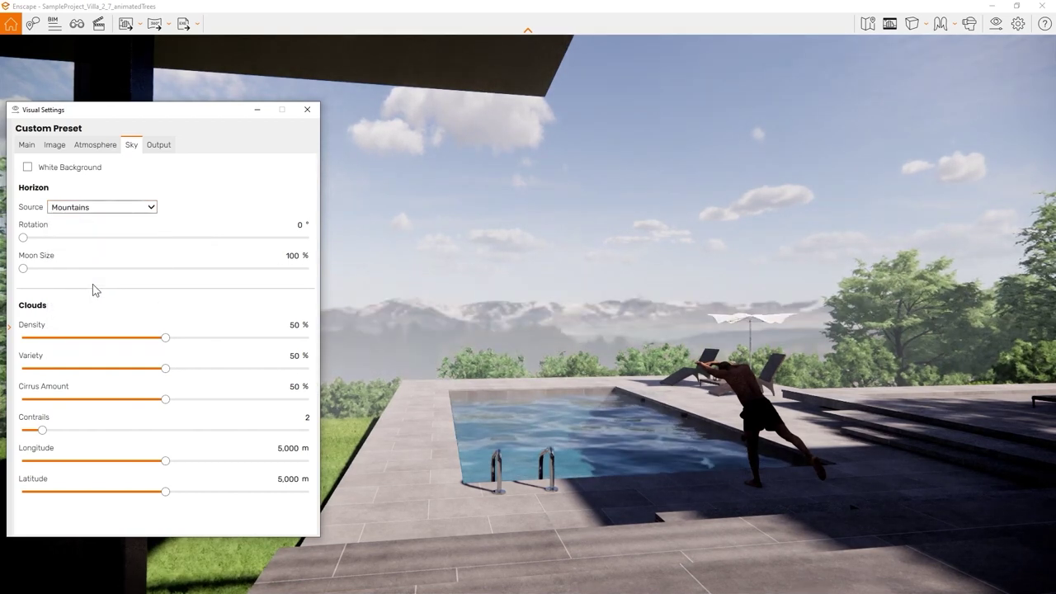
left_click(131, 208)
left_click(116, 293)
key("Up")
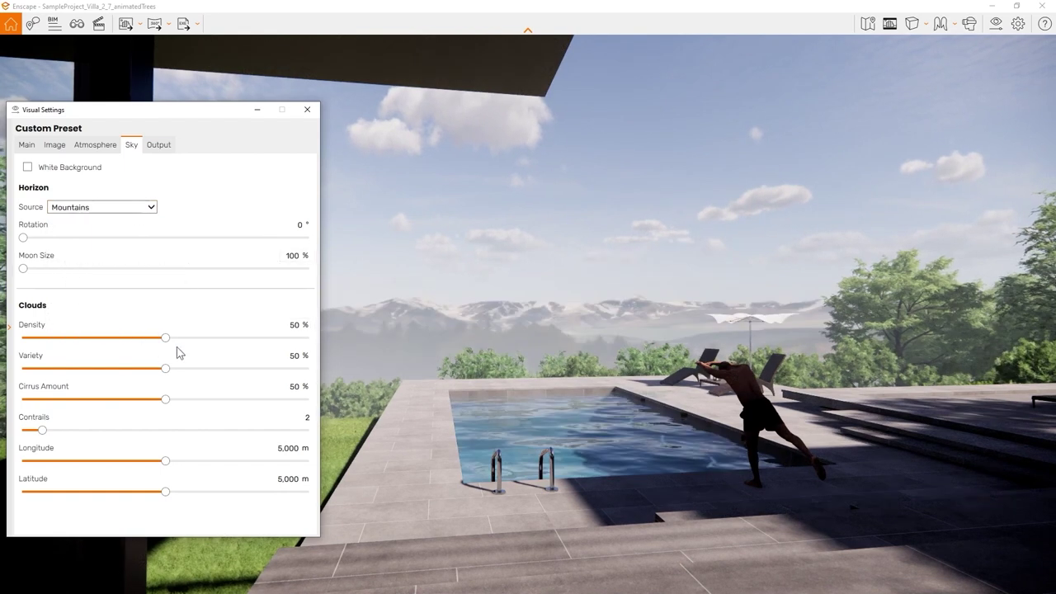
Step: Set the clouds to 57% density, 66% variety and 52% cirrus
left_click_drag(166, 340, 284, 338)
left_click_drag(165, 368, 212, 368)
left_click_drag(165, 400, 49, 401)
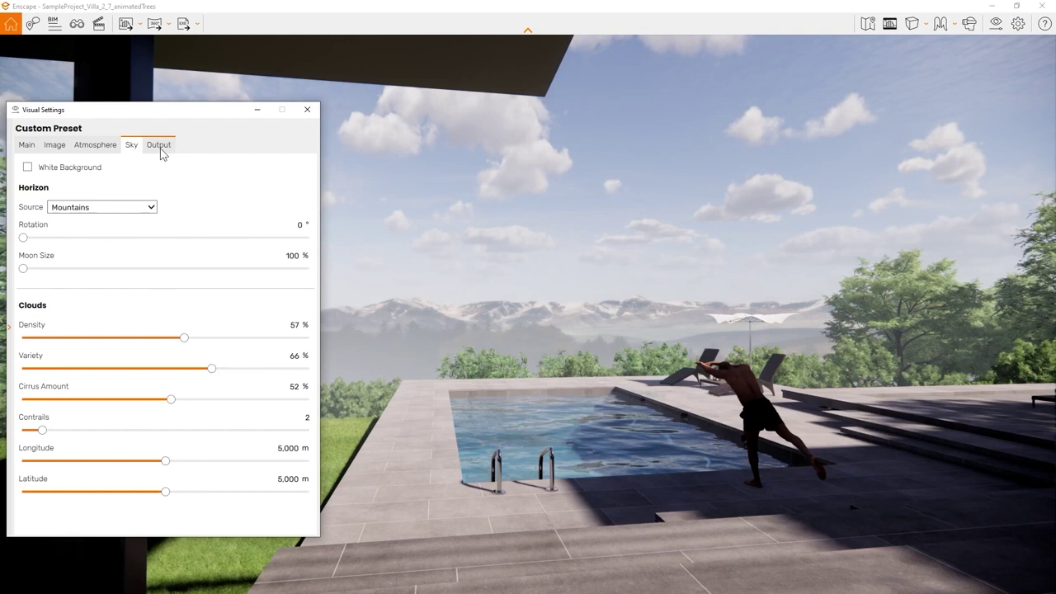
Step: Keep Full HD resolution and enable Object-ID, Material-ID and Depth Channel export
left_click(160, 147)
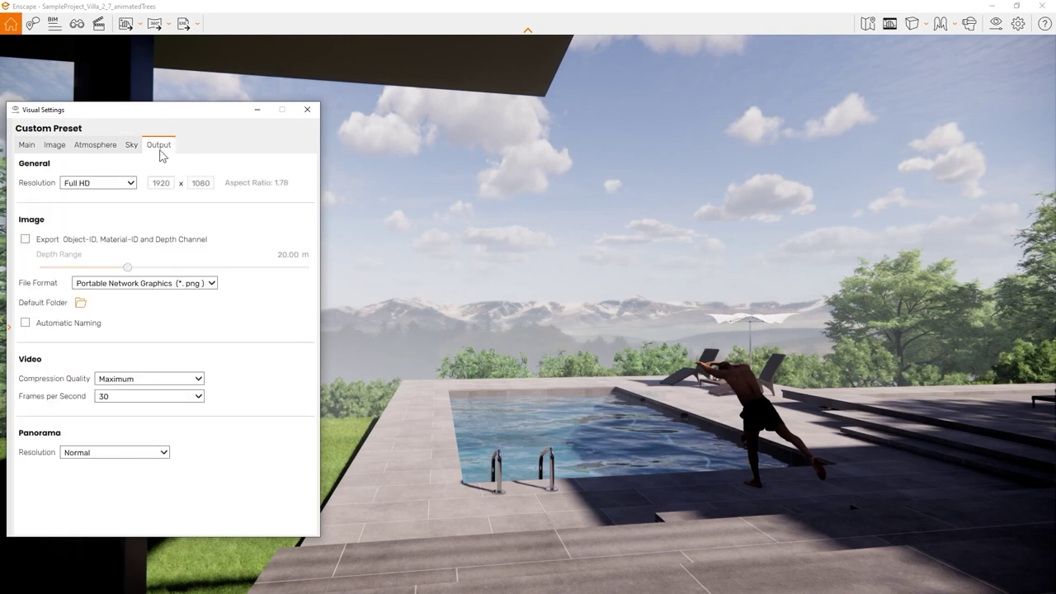
left_click(81, 187)
left_click(174, 225)
left_click(25, 240)
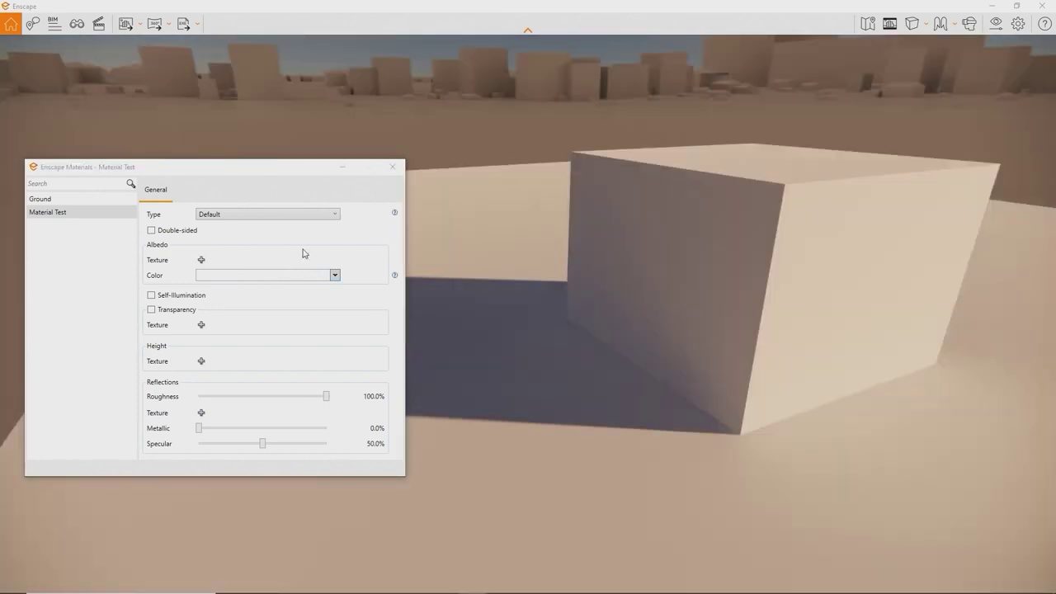
Step: Keep the material type Default and try a red colour before returning to white
left_click(312, 218)
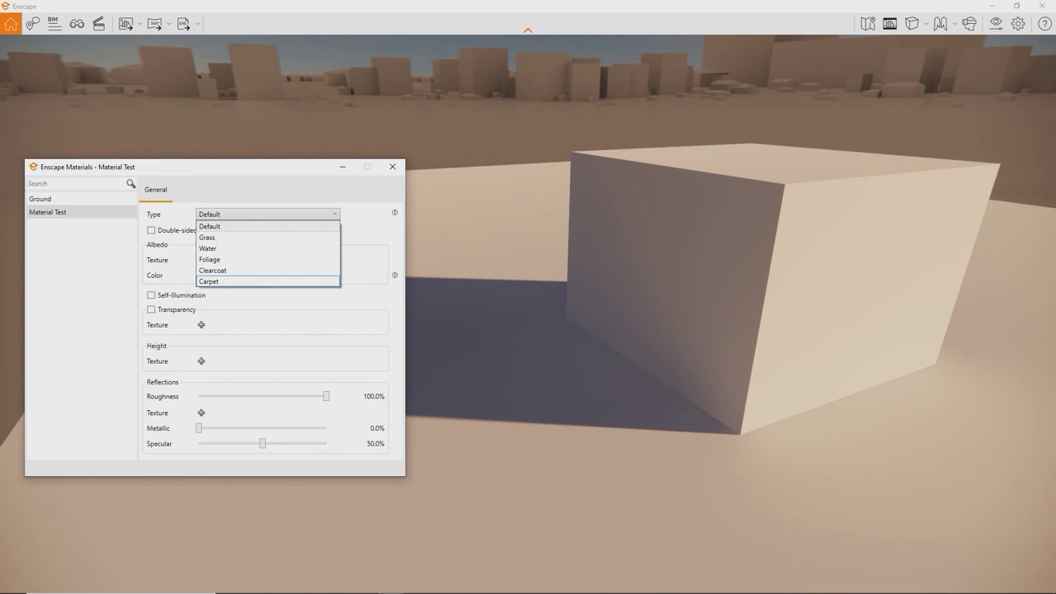
key("alt+Tab")
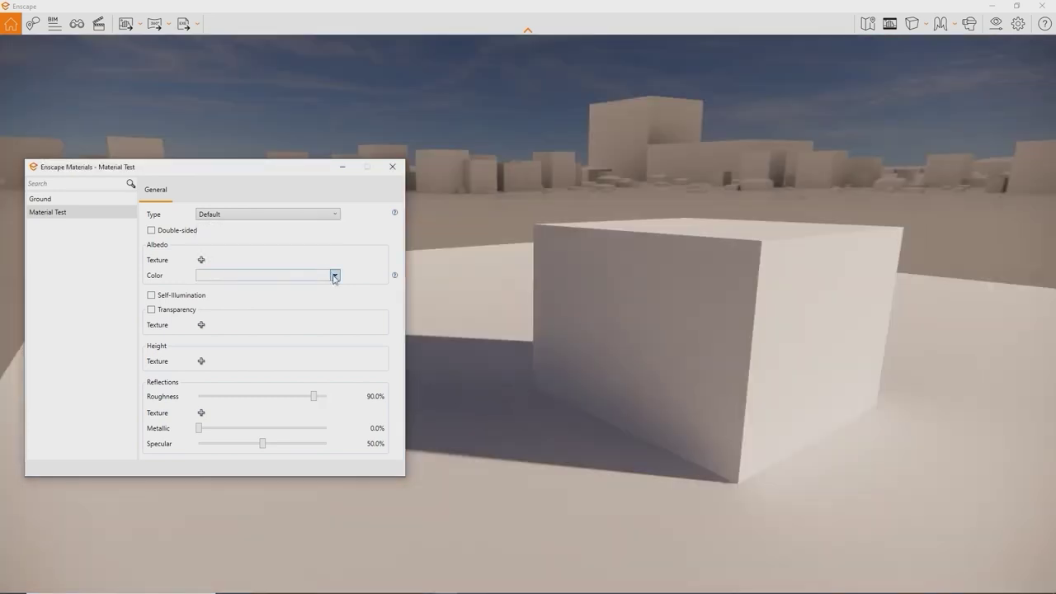
left_click(335, 275)
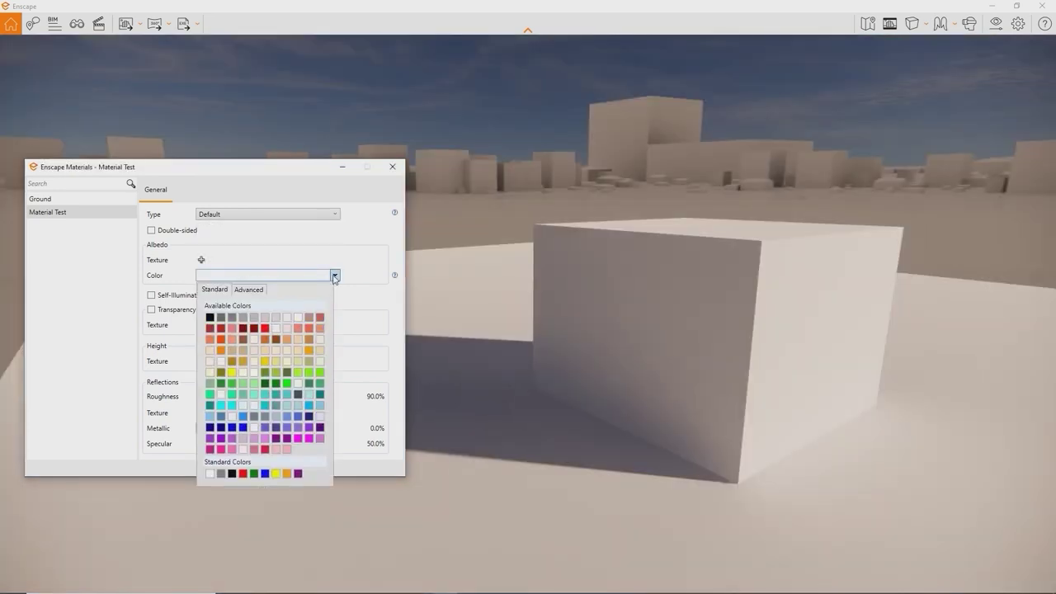
left_click(265, 330)
left_click(335, 275)
left_click(299, 320)
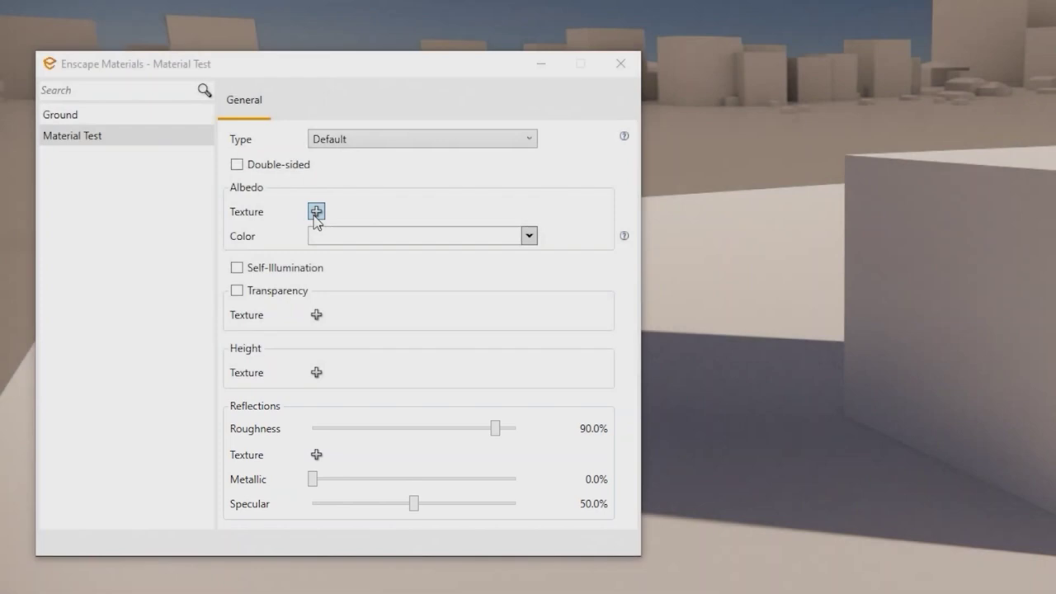
Step: Load PavingStones092_2K_Color.jpg as albedo texture and the displacement image as height map
left_click(316, 212)
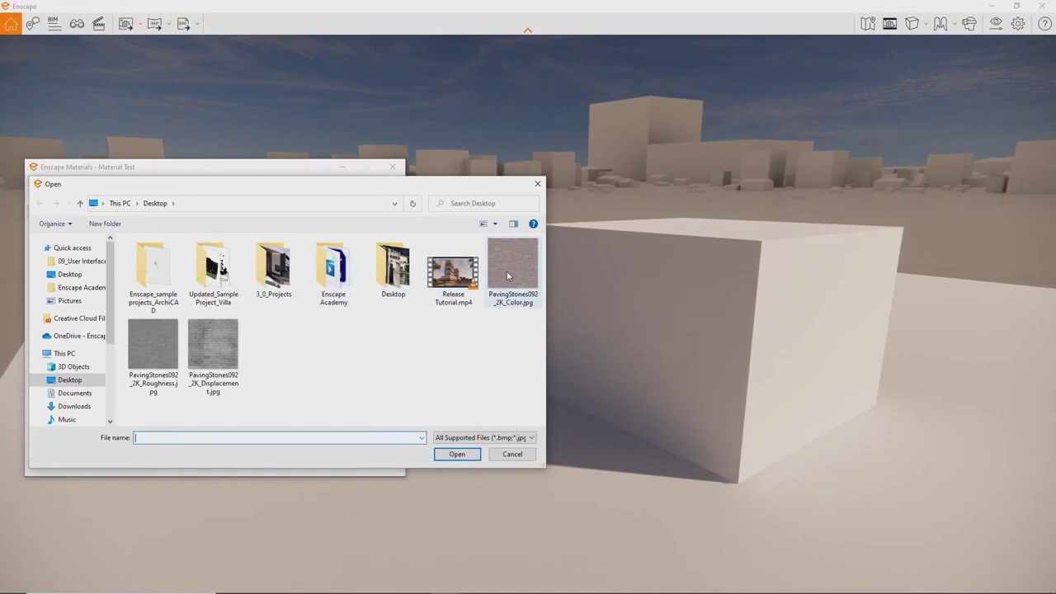
double_click(506, 271)
left_click(198, 377)
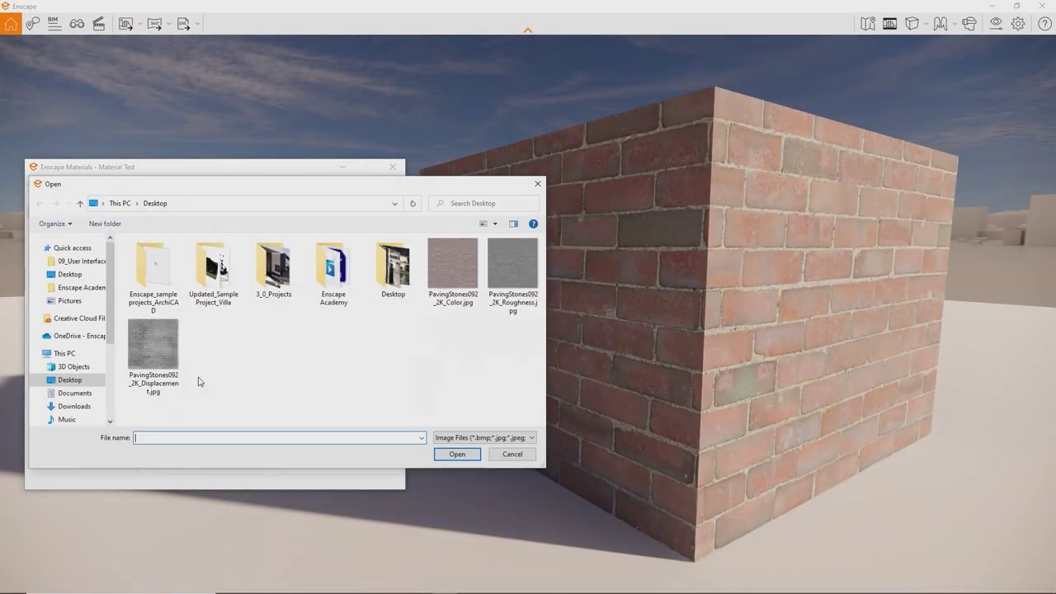
double_click(162, 353)
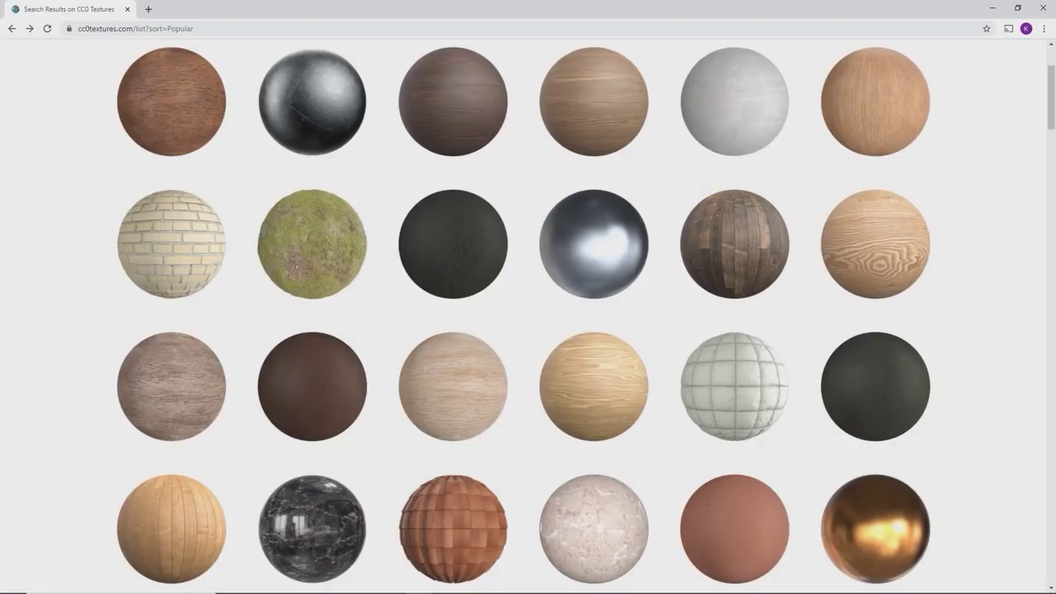
Step: Find Paving Stones 092 on ambientCG and download its 2K-JPG zip
scroll(528, 314, "down", 2)
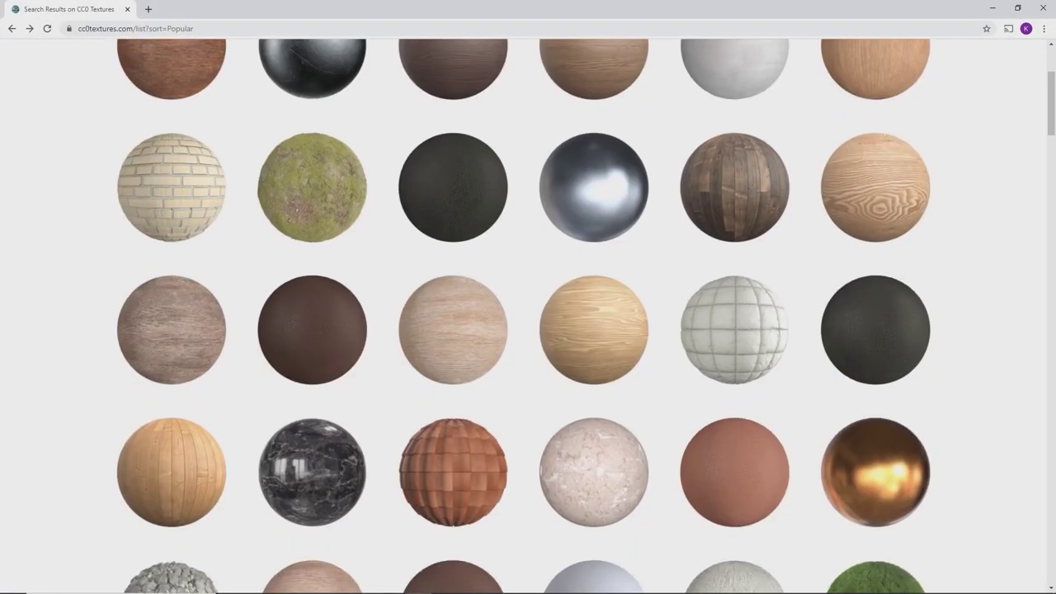
scroll(528, 314, "down", 3)
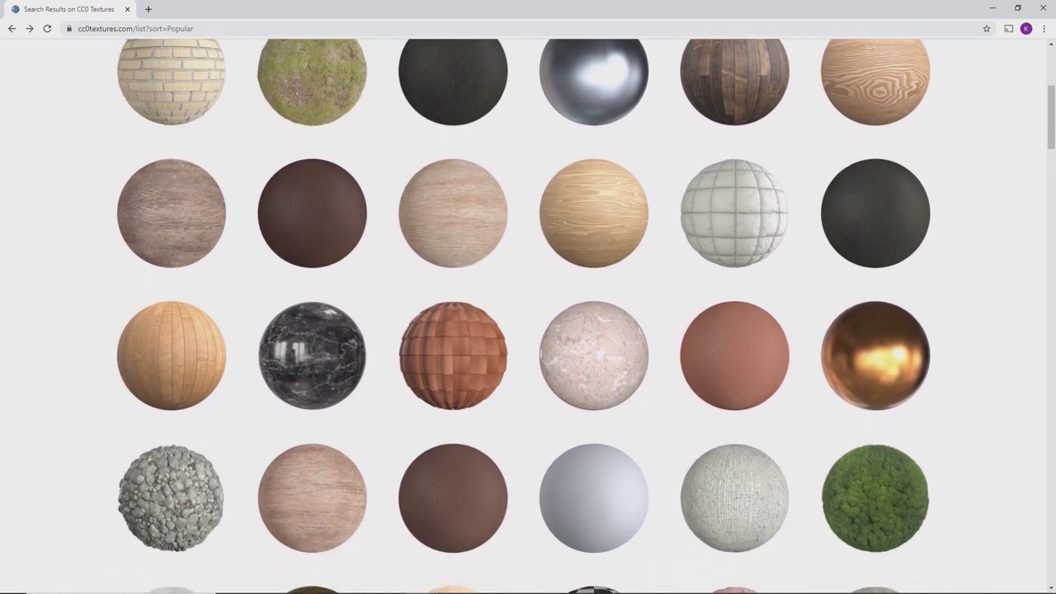
scroll(528, 316, "down", 2)
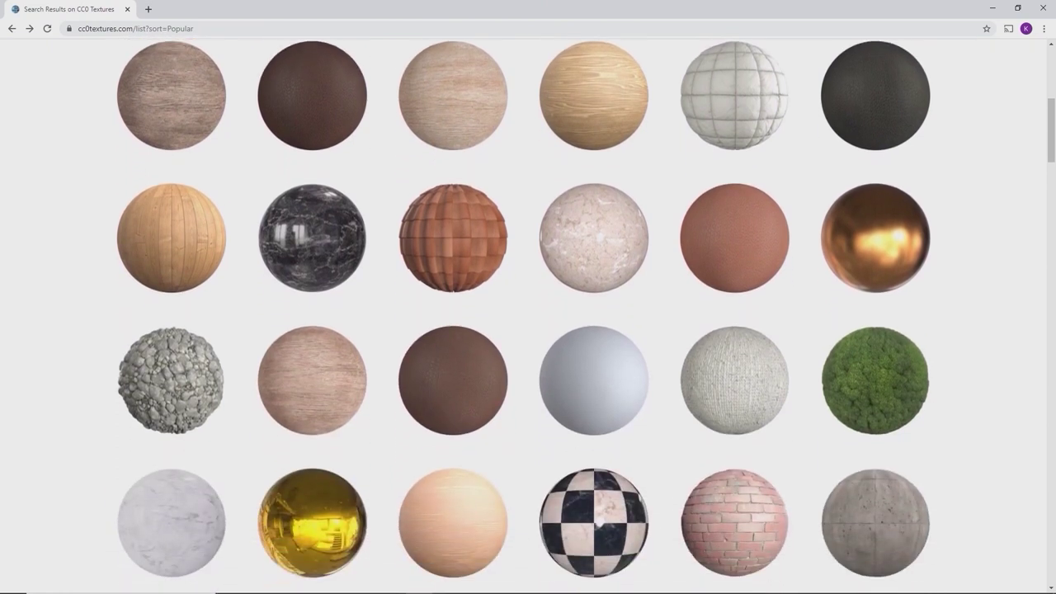
scroll(528, 316, "down", 3)
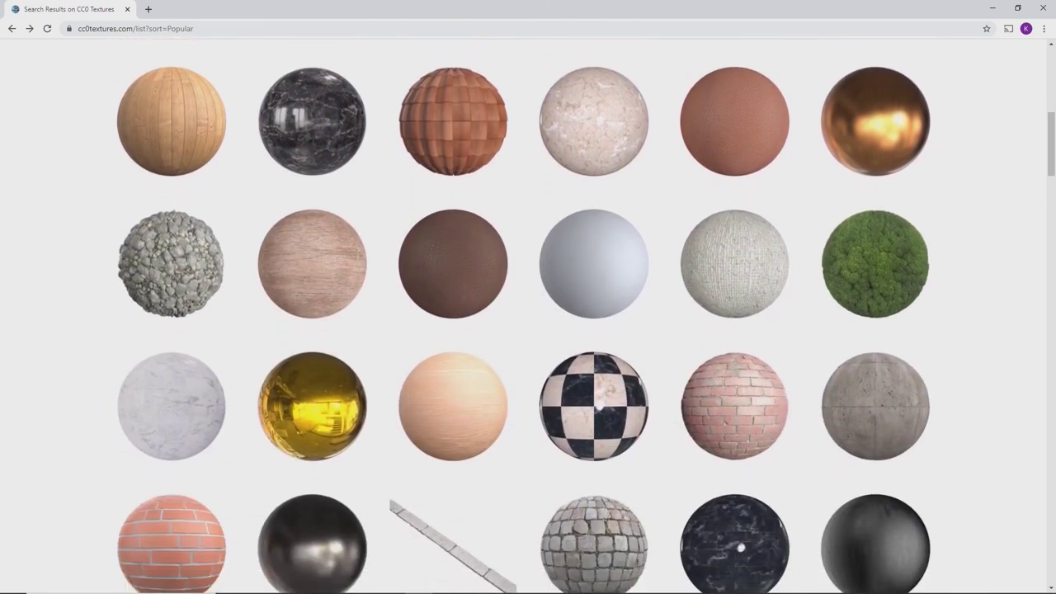
scroll(528, 316, "down", 3)
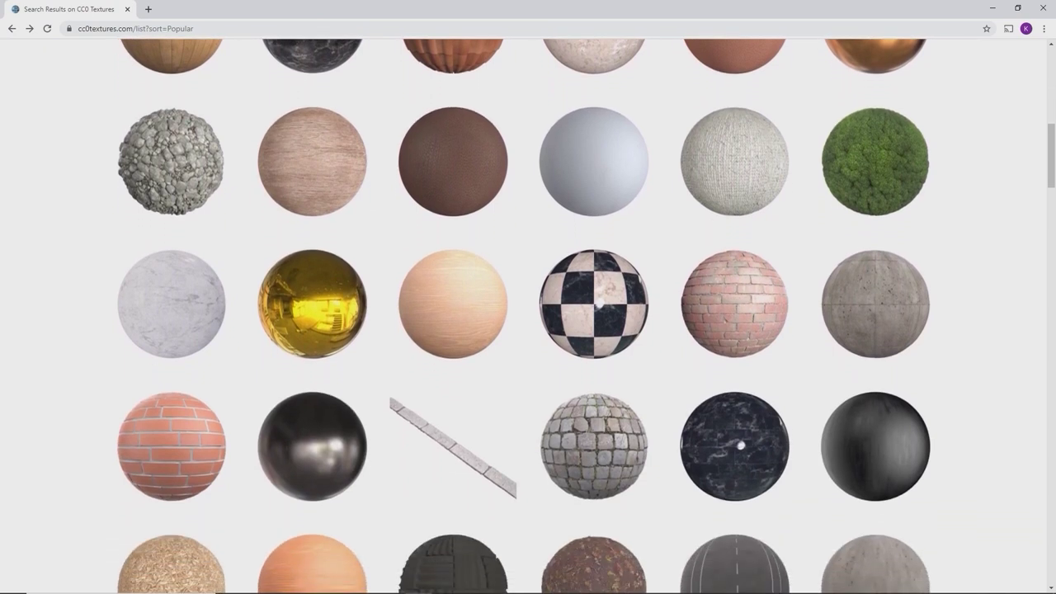
left_click(758, 319)
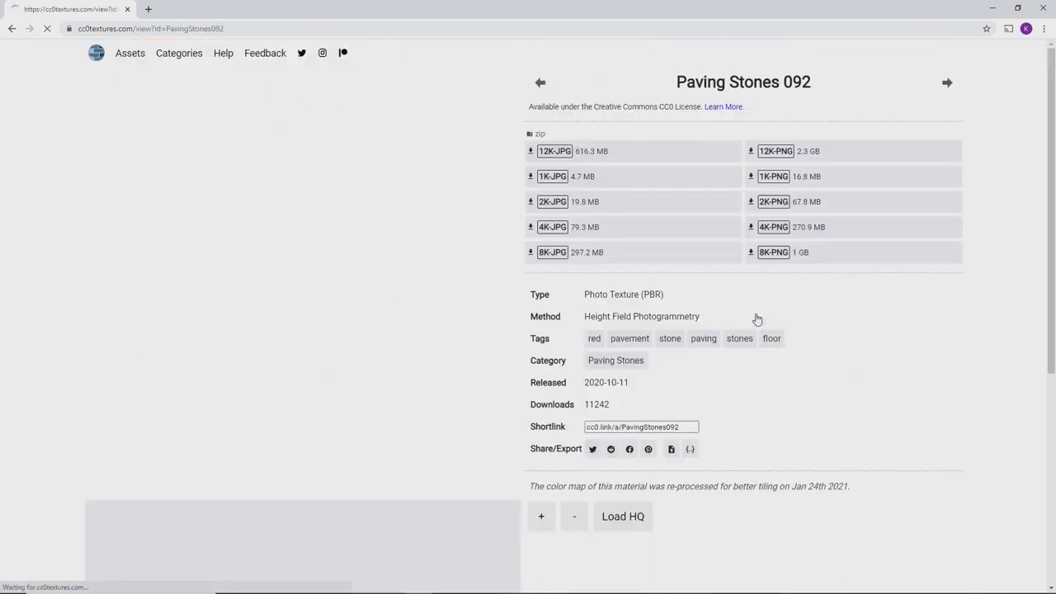
left_click(557, 208)
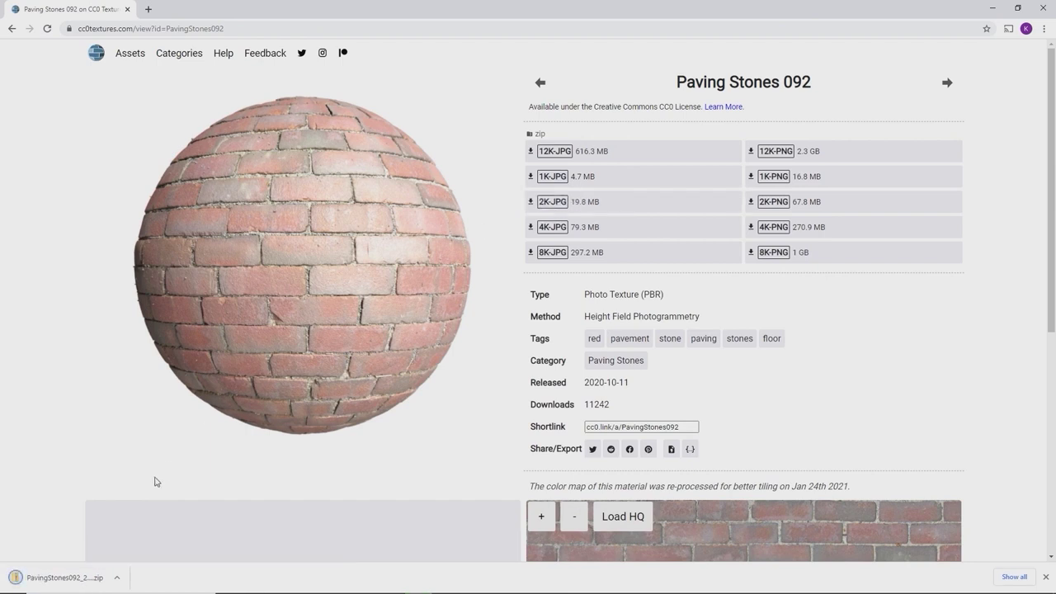
Step: Copy the zip's PavingStones092 Color, Displacement and Roughness JPGs to the Desktop, then close the folders
left_click(64, 578)
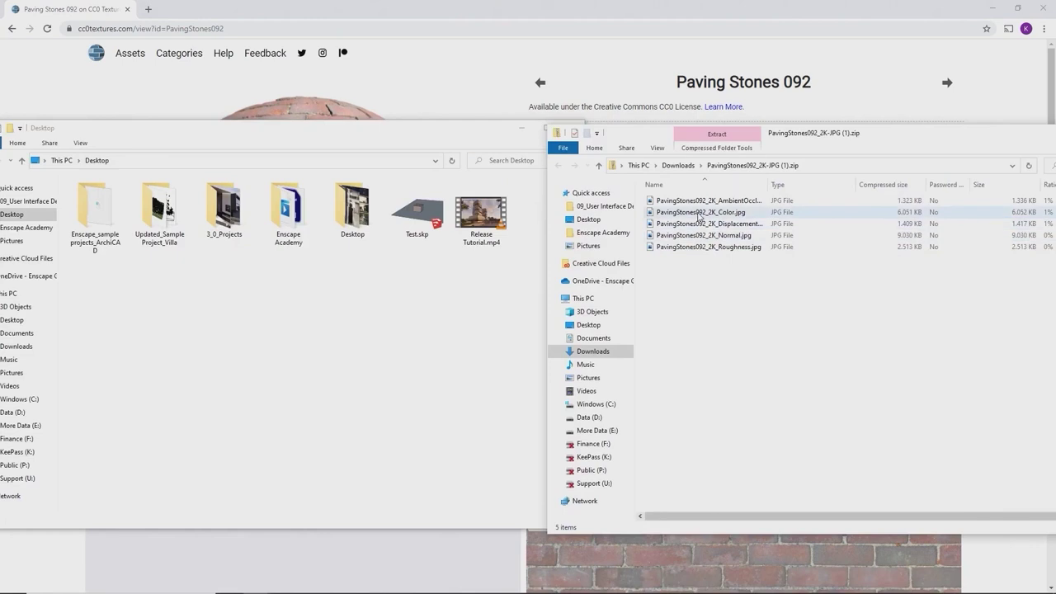
left_click(699, 214)
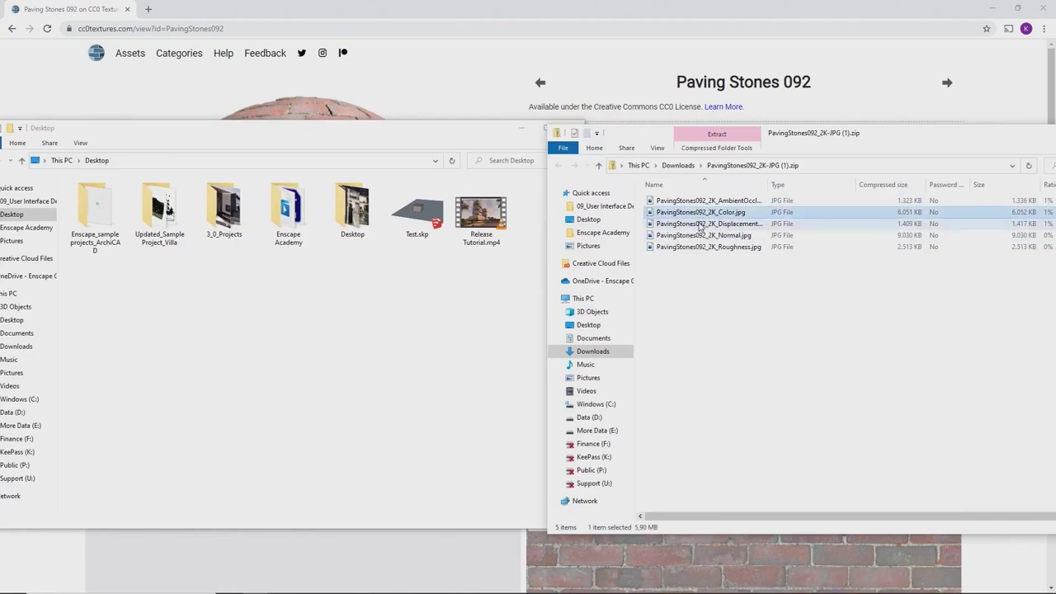
left_click(701, 224, "ctrl")
left_click(694, 248, "ctrl")
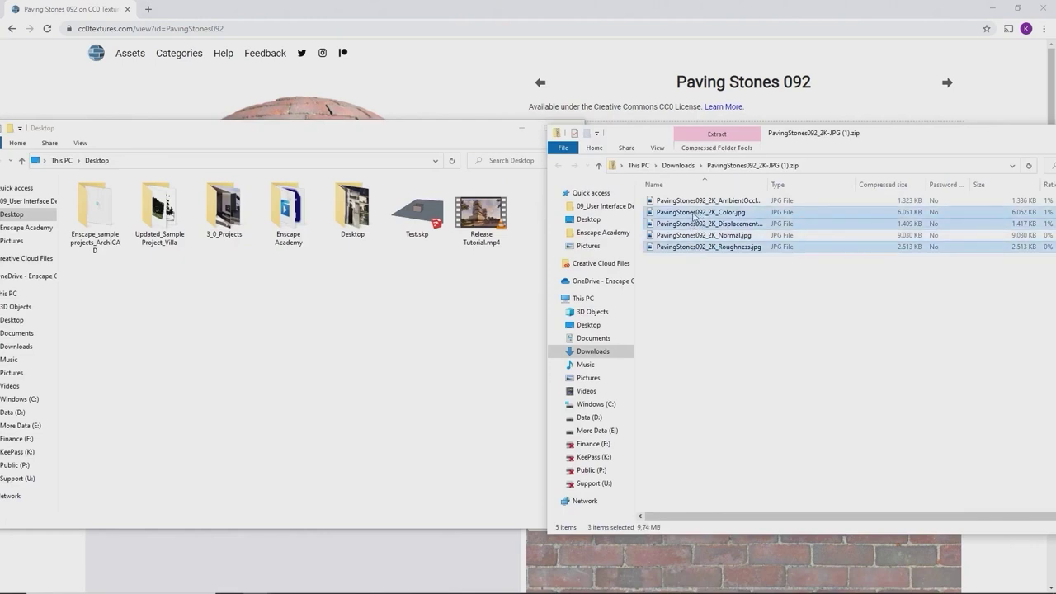
left_click_drag(695, 216, 389, 300)
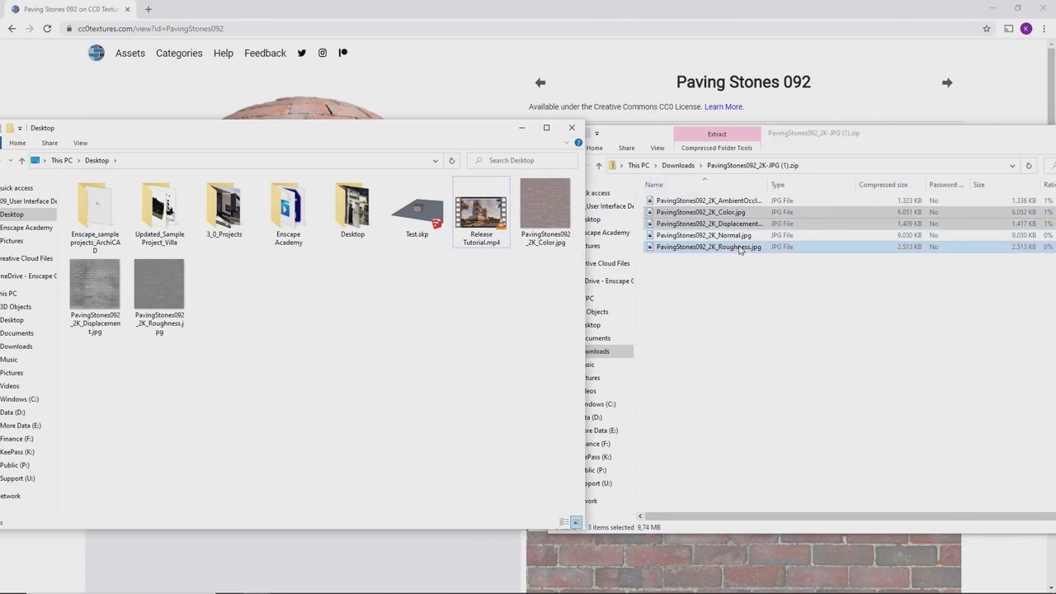
key("alt+F4")
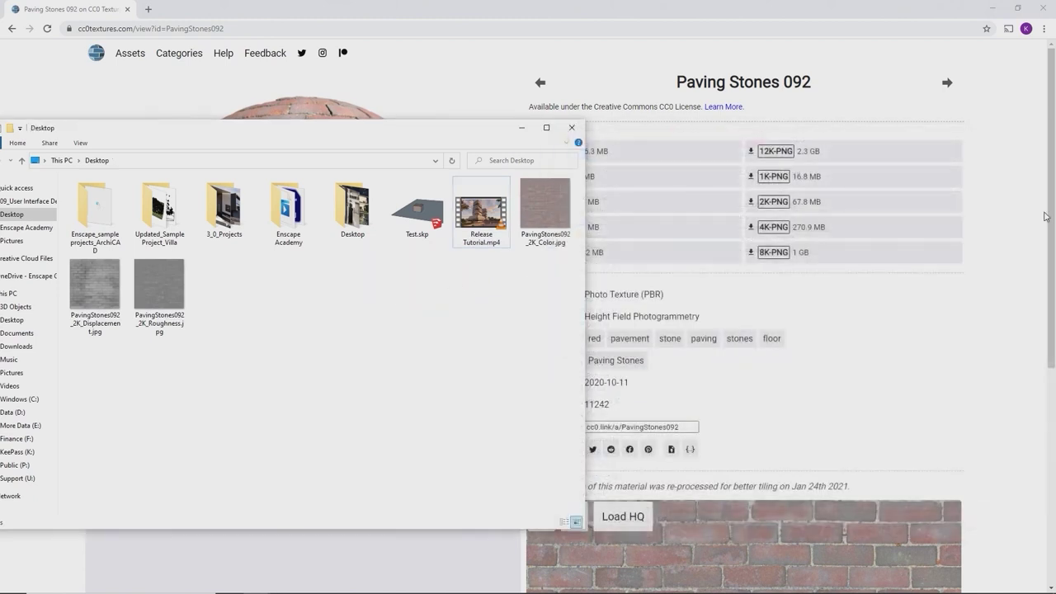
left_click(521, 129)
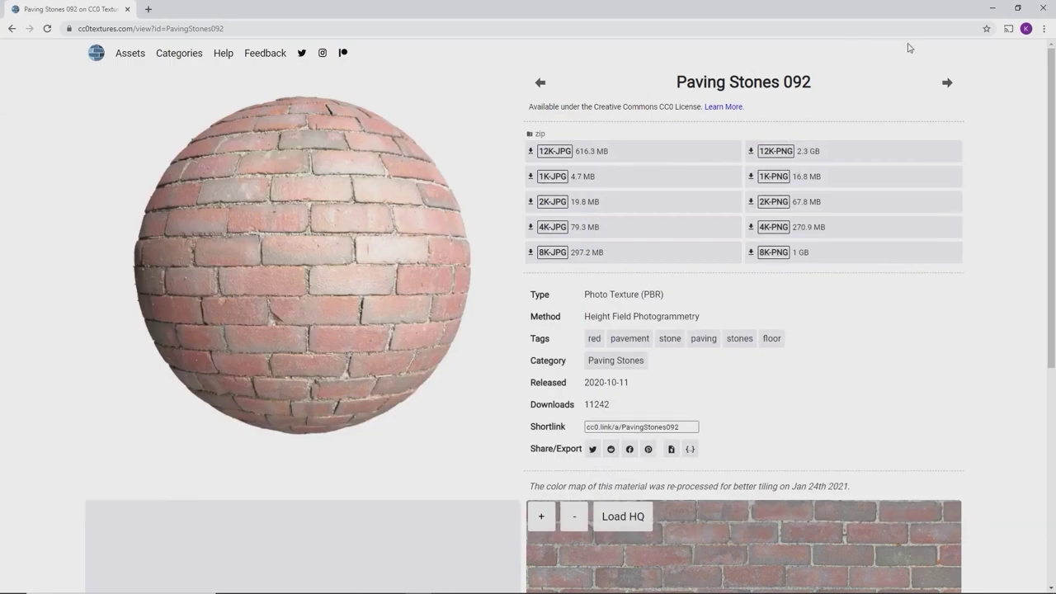
Step: Apply PavingStones092_2K_Color.jpg as Material Test's albedo texture with an explicit 3 m width
left_click(993, 12)
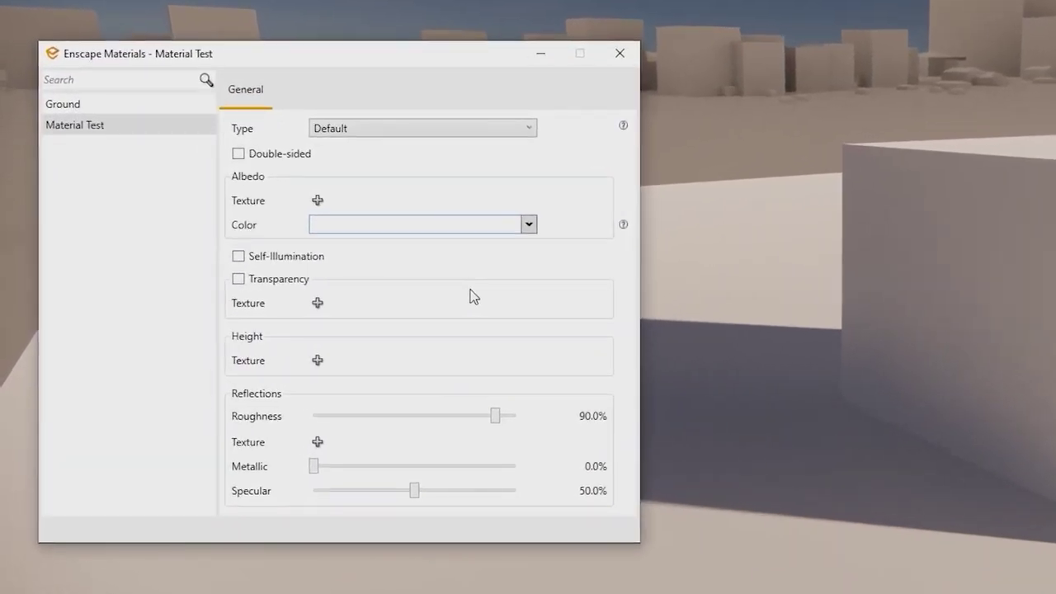
left_click(315, 203)
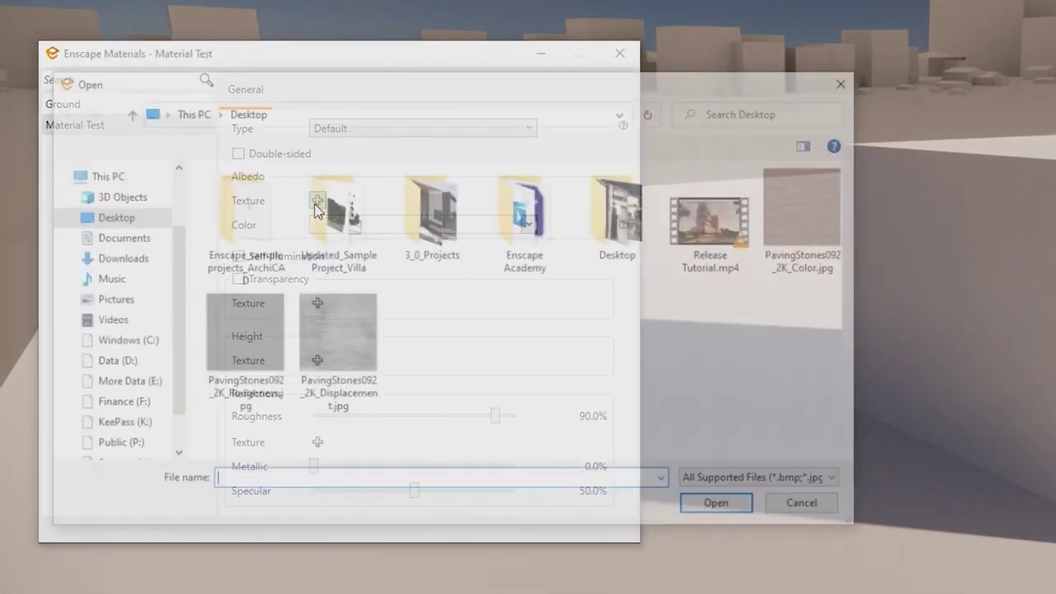
double_click(800, 221)
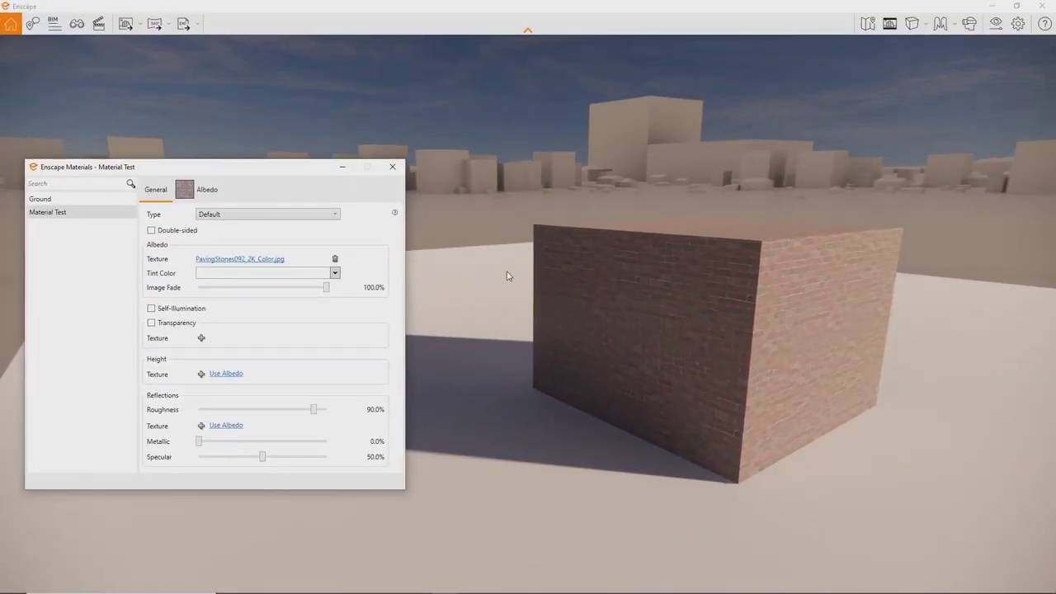
left_click(207, 191)
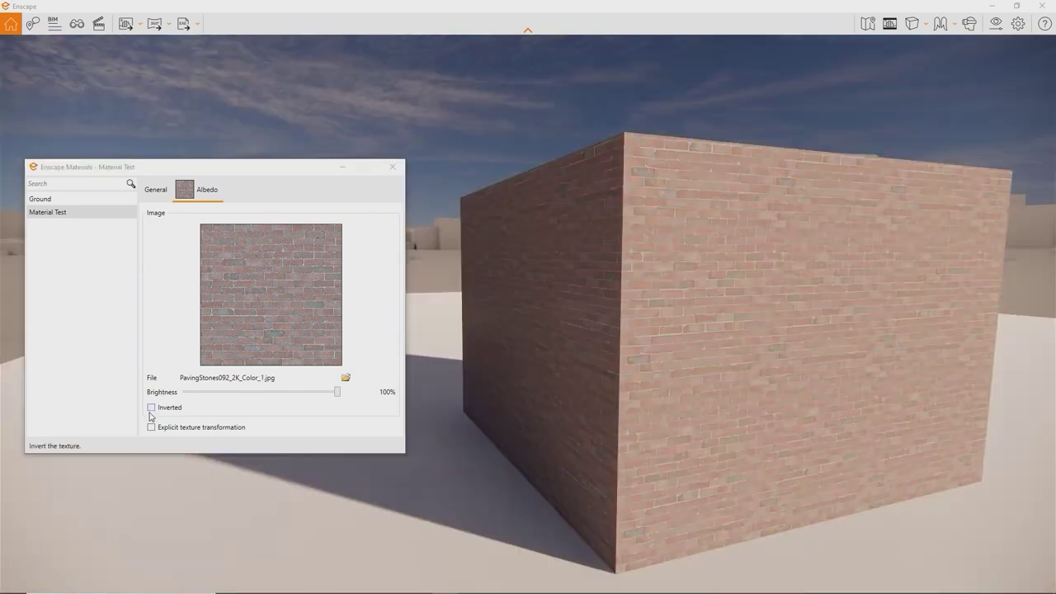
left_click(151, 428)
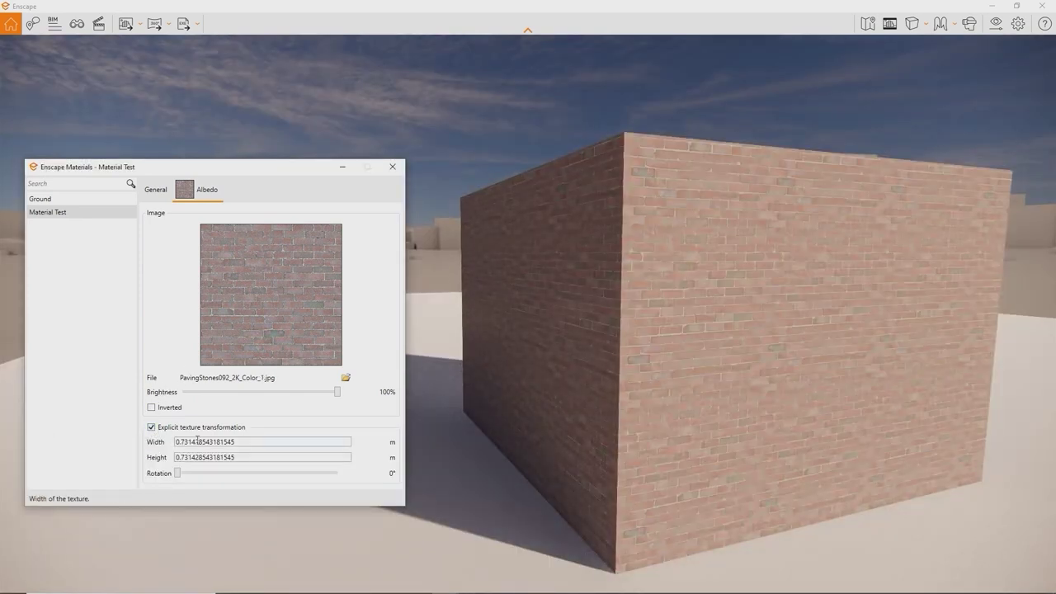
double_click(240, 442)
type("3")
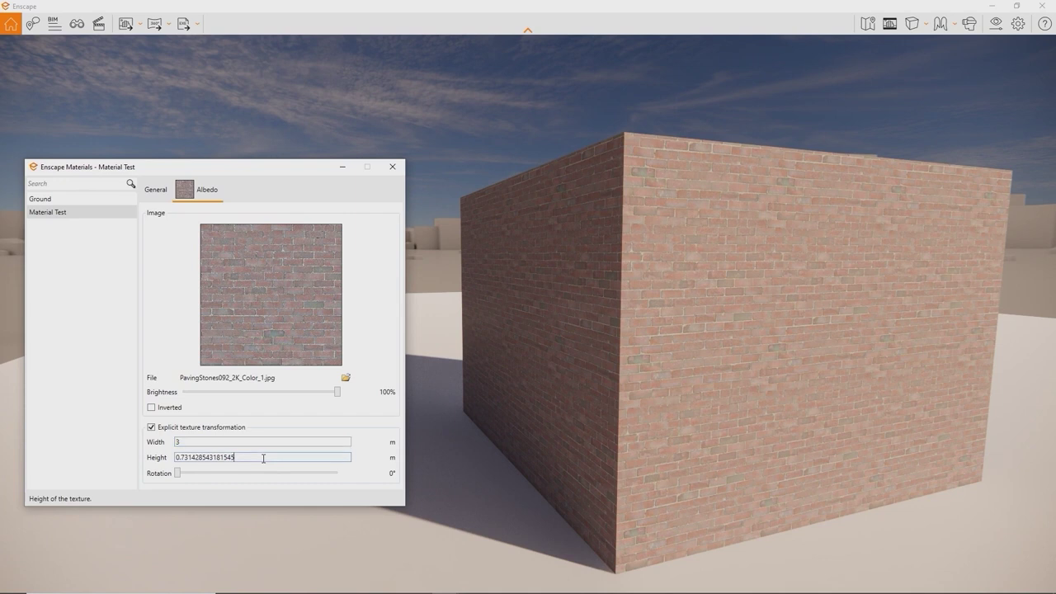
left_click_drag(264, 457, 196, 453)
left_click(150, 192)
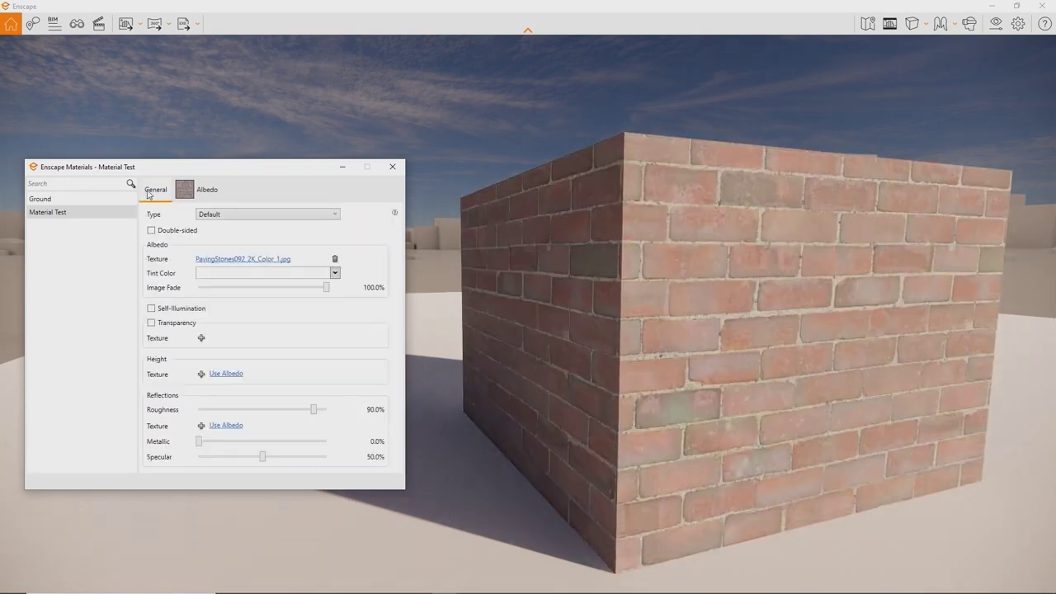
Step: Load PavingStones092_2K_Displacement.jpg as the height texture, fade the albedo out and set roughness to 0%
right_click_drag(515, 306, 266, 295)
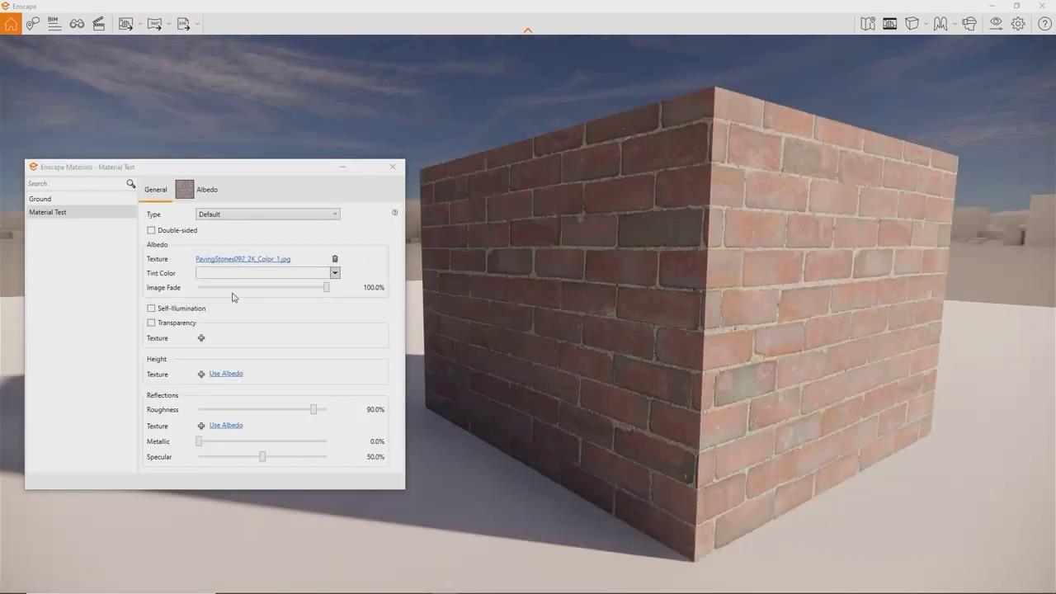
left_click(201, 374)
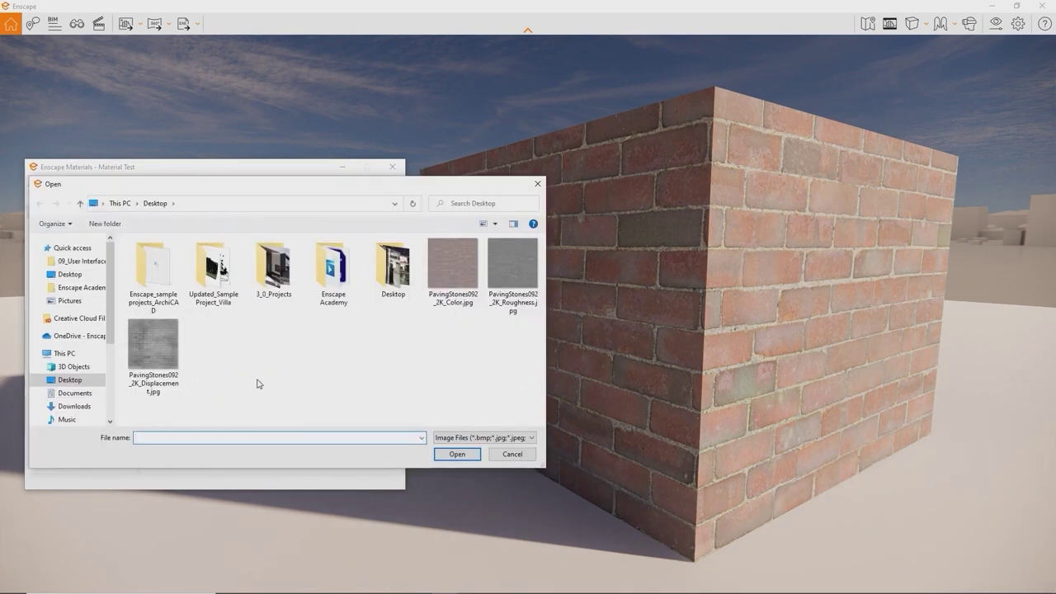
double_click(163, 355)
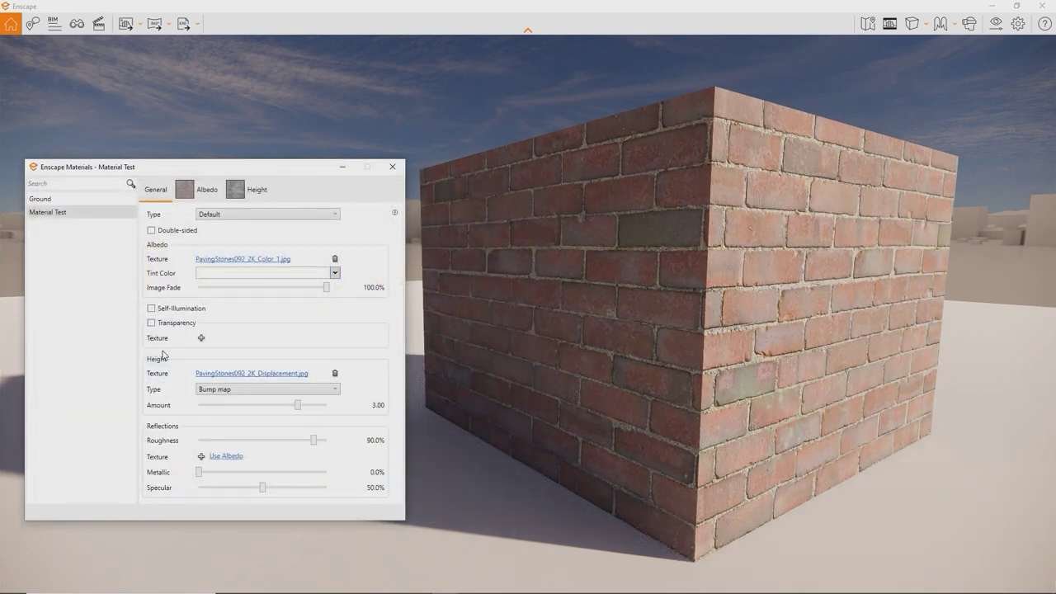
right_click_drag(556, 338, 792, 337, "shift")
left_click_drag(327, 288, 110, 286)
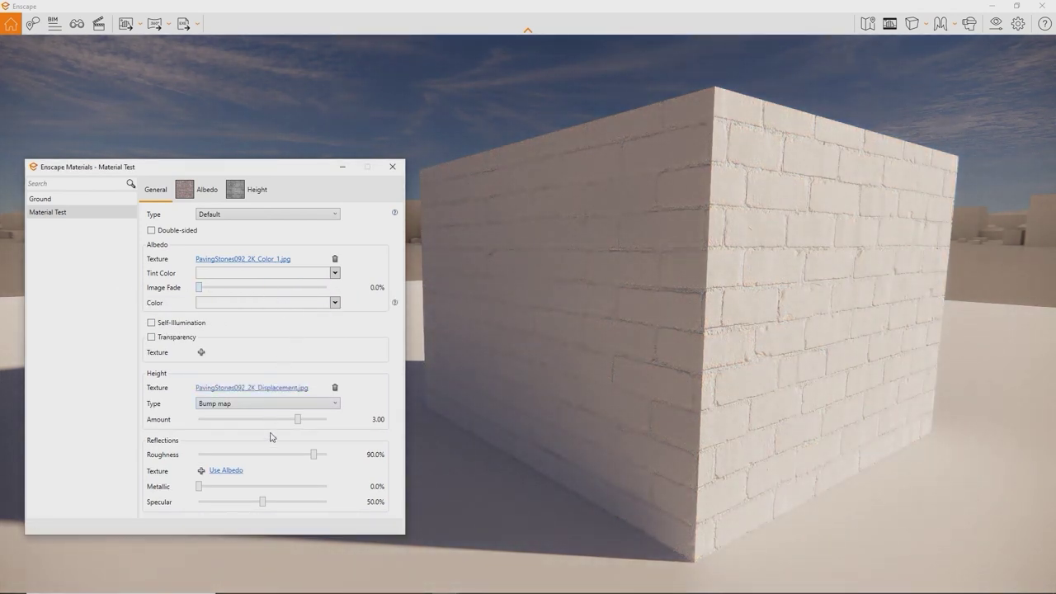
left_click_drag(313, 454, 198, 456)
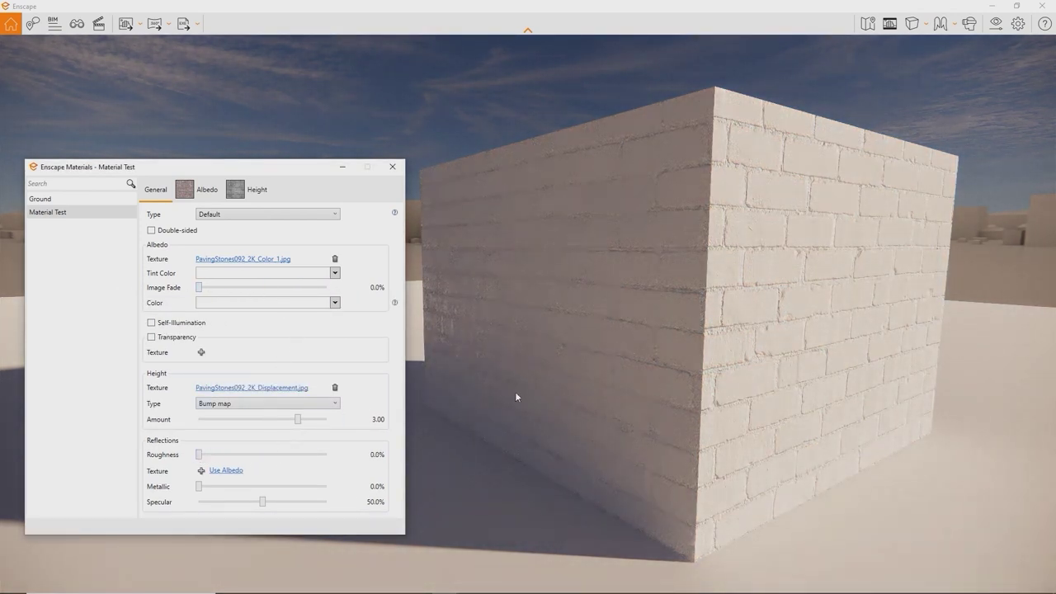
Step: Set the height map type to displacement at amount 2.81 and restore albedo image fade to 100%
right_click_drag(554, 391, 454, 388)
key("s")
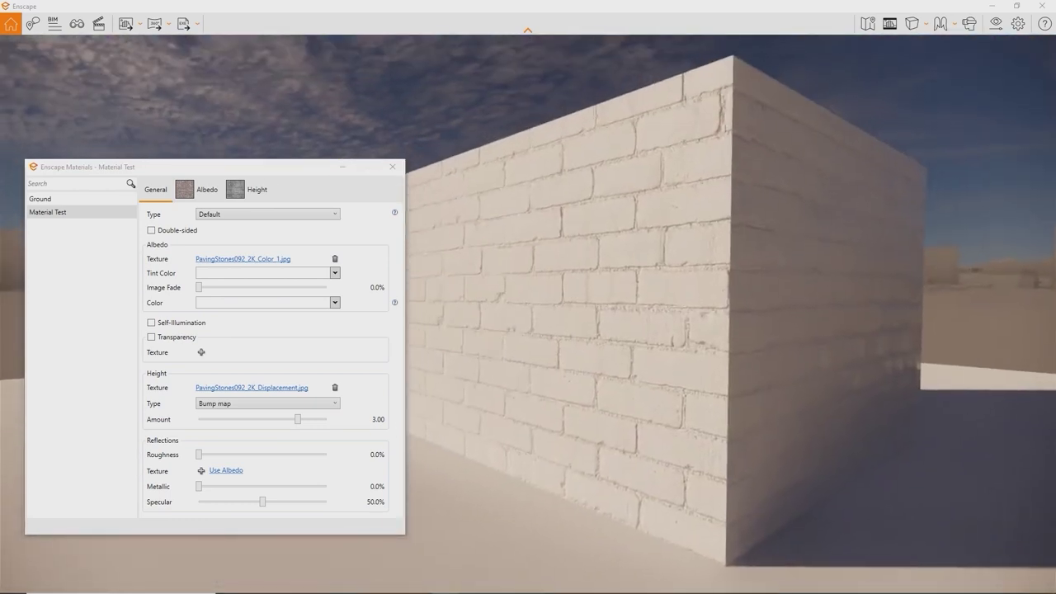
key("u")
key("i")
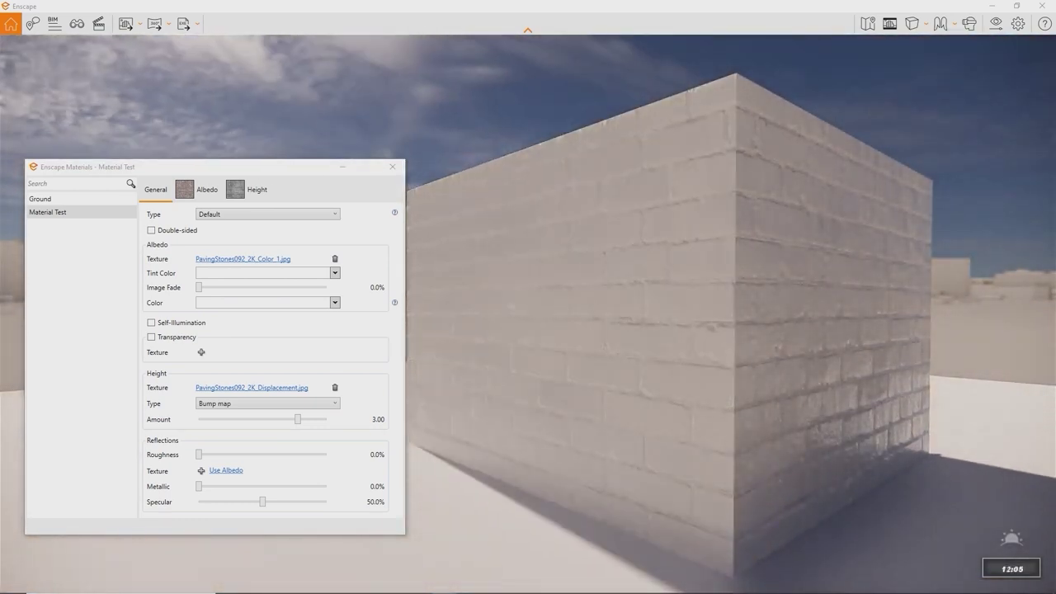
key("u")
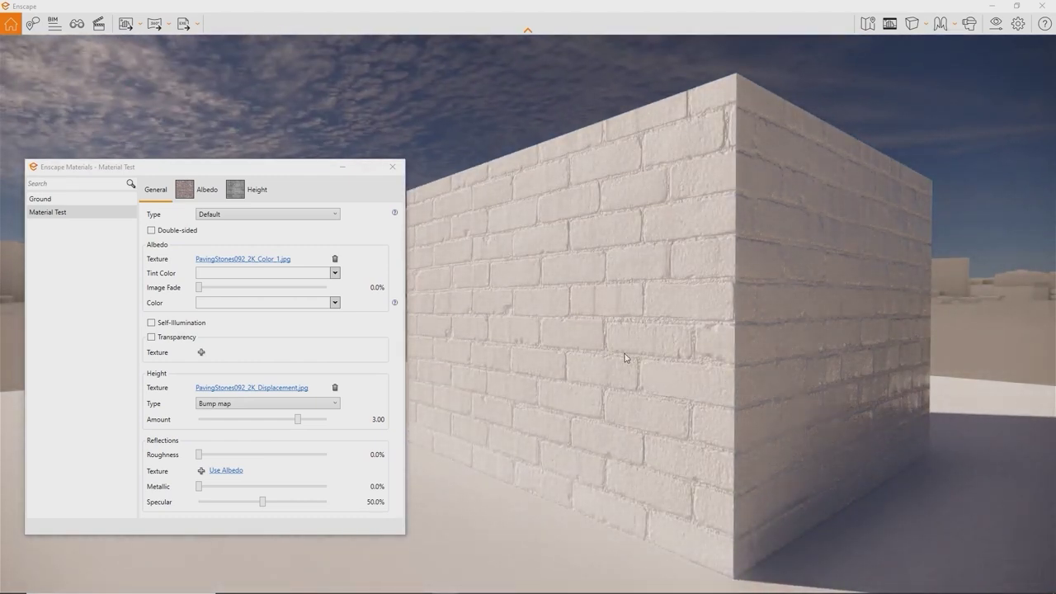
left_click(322, 402)
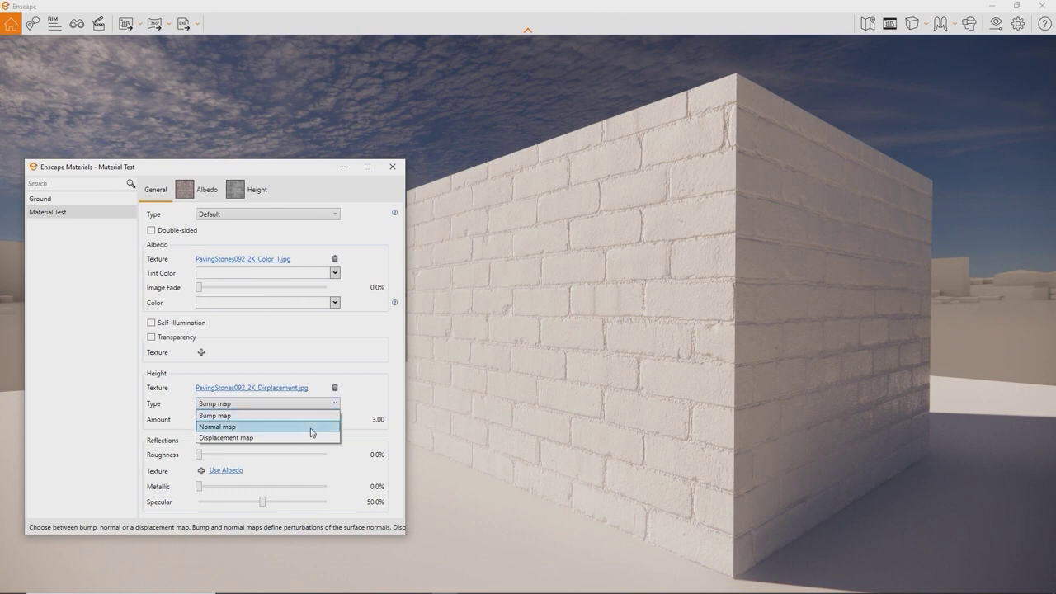
left_click(309, 437)
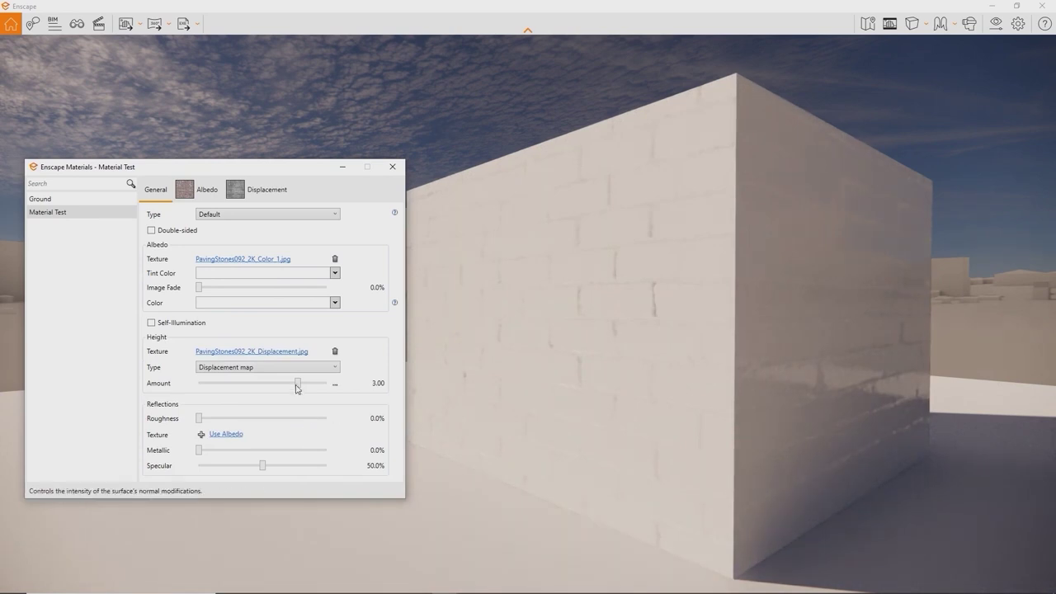
left_click_drag(297, 388, 296, 388)
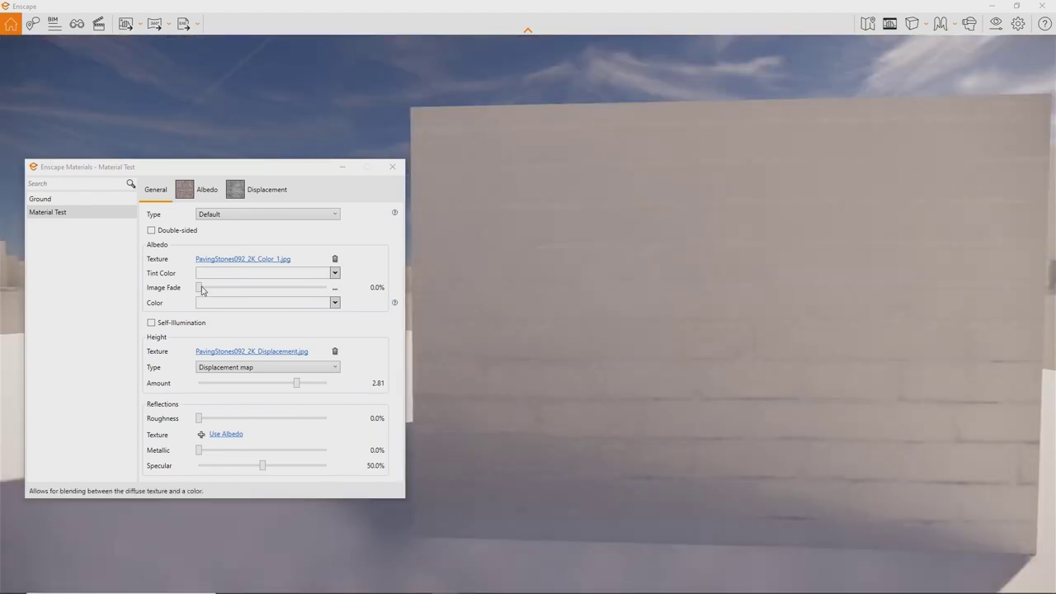
left_click_drag(201, 291, 327, 288)
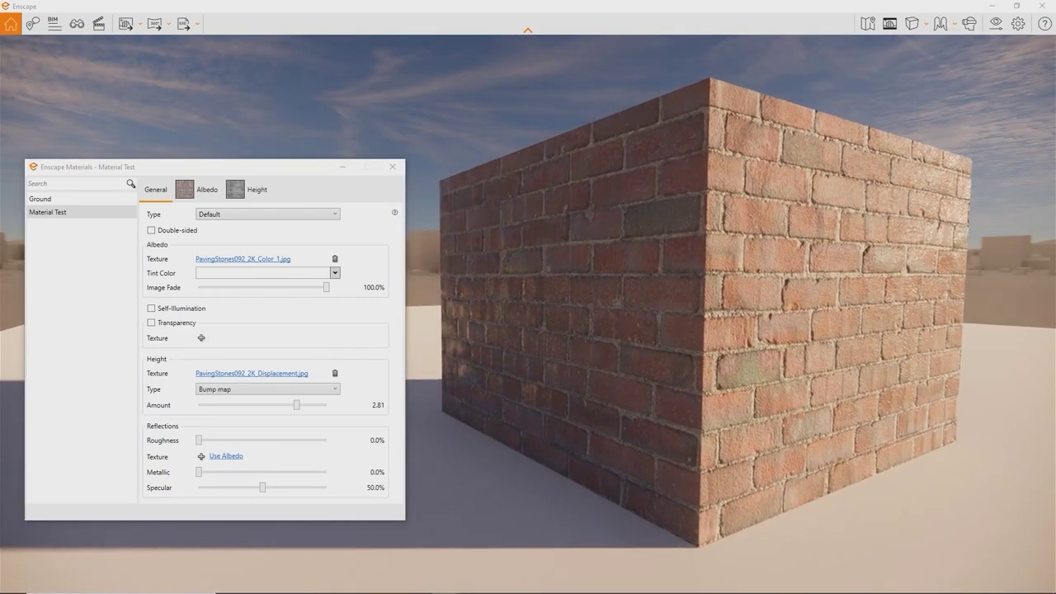
Step: Apply the paving stones Roughness image as the material's roughness texture
left_click(201, 456)
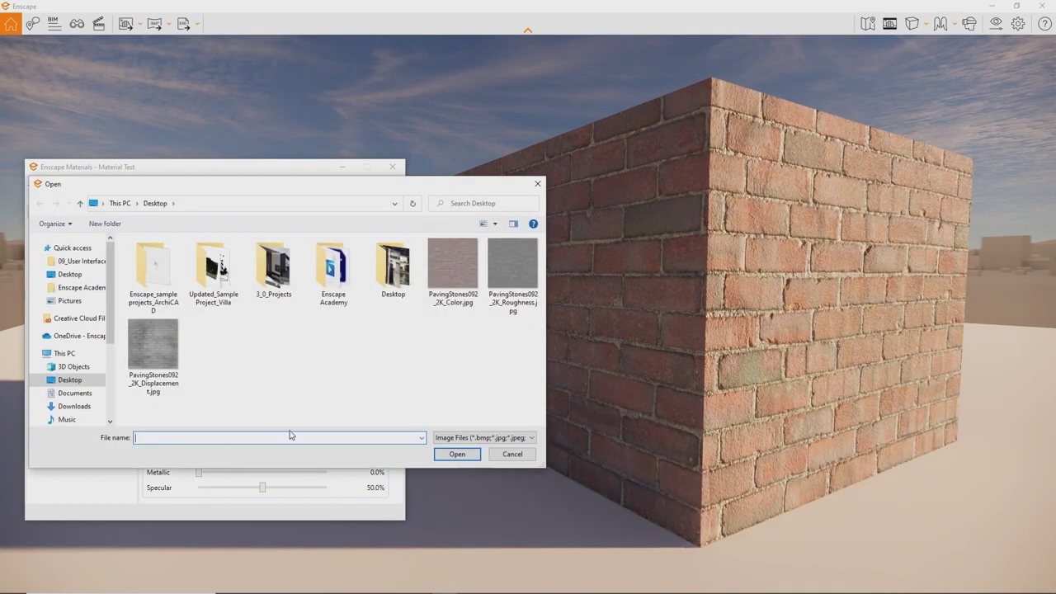
double_click(511, 262)
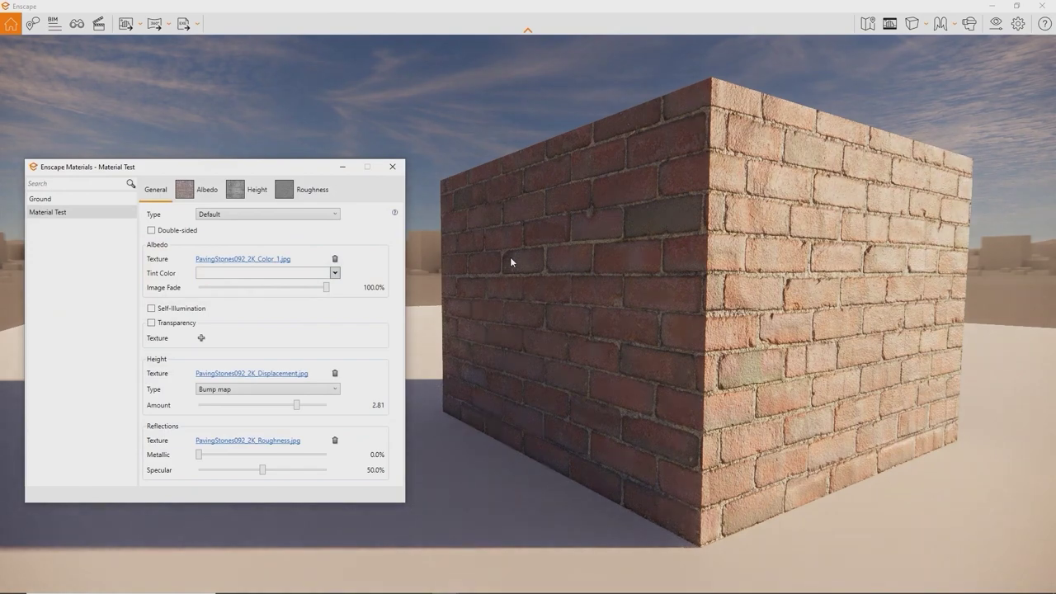
left_click_drag(596, 314, 549, 314)
key("s")
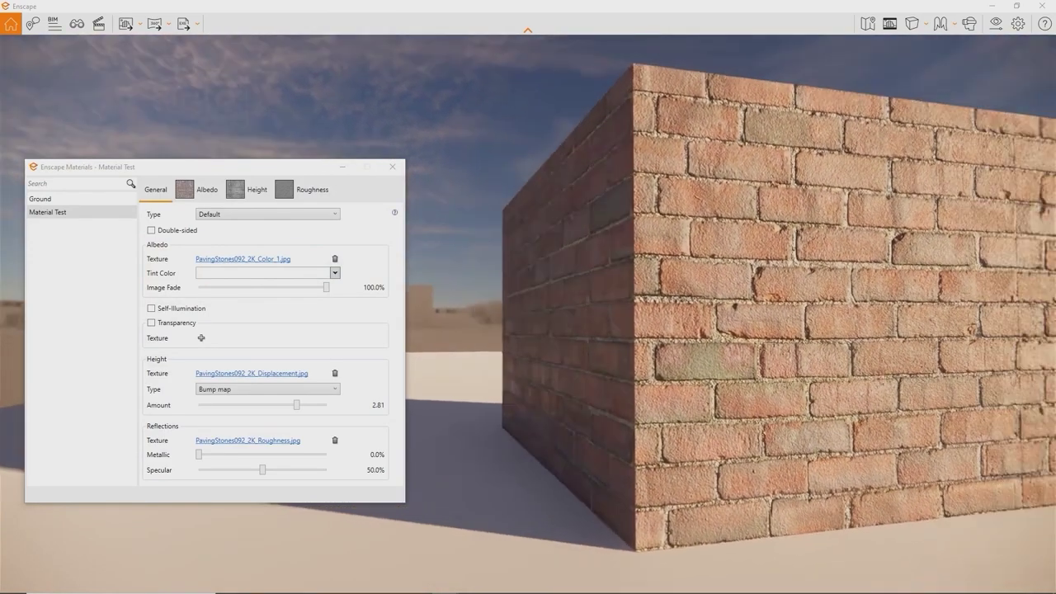
key("a")
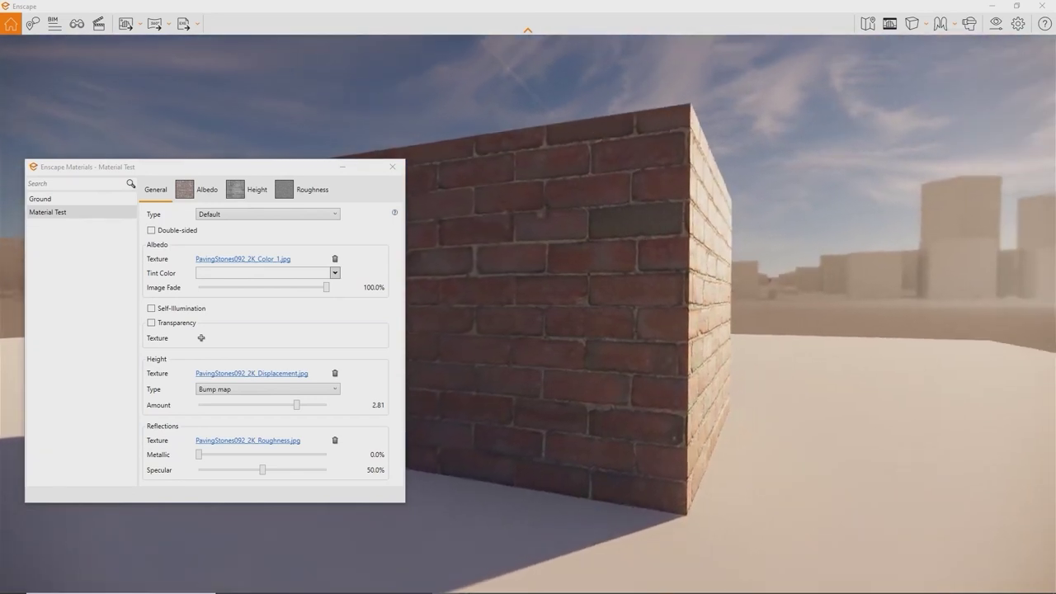
right_click_drag(596, 313, 503, 314)
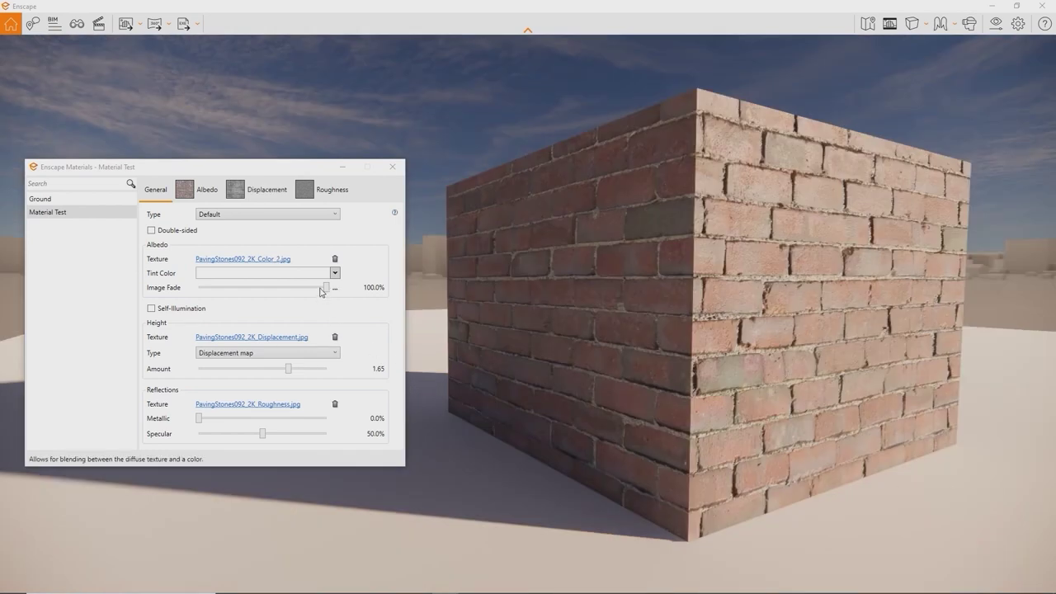
Step: Tint the brick albedo yellow-green, then raise image fade so the red bricks mostly return
left_click_drag(327, 288, 277, 287)
left_click(296, 305)
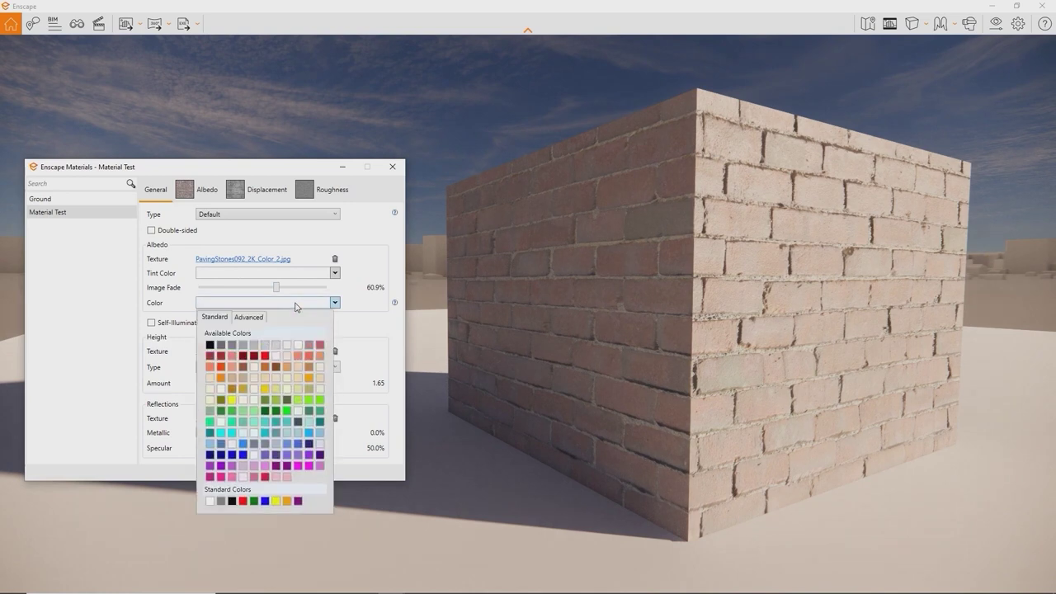
left_click(277, 401)
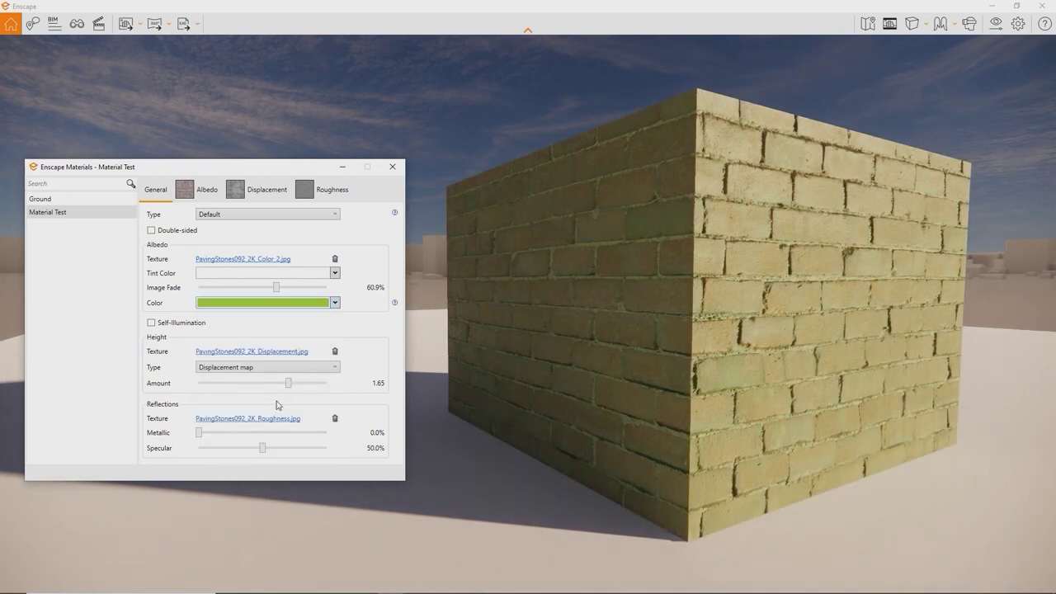
mouse_move(277, 287)
left_mouse_down()
mouse_move(314, 286)
mouse_move(293, 296)
left_mouse_up()
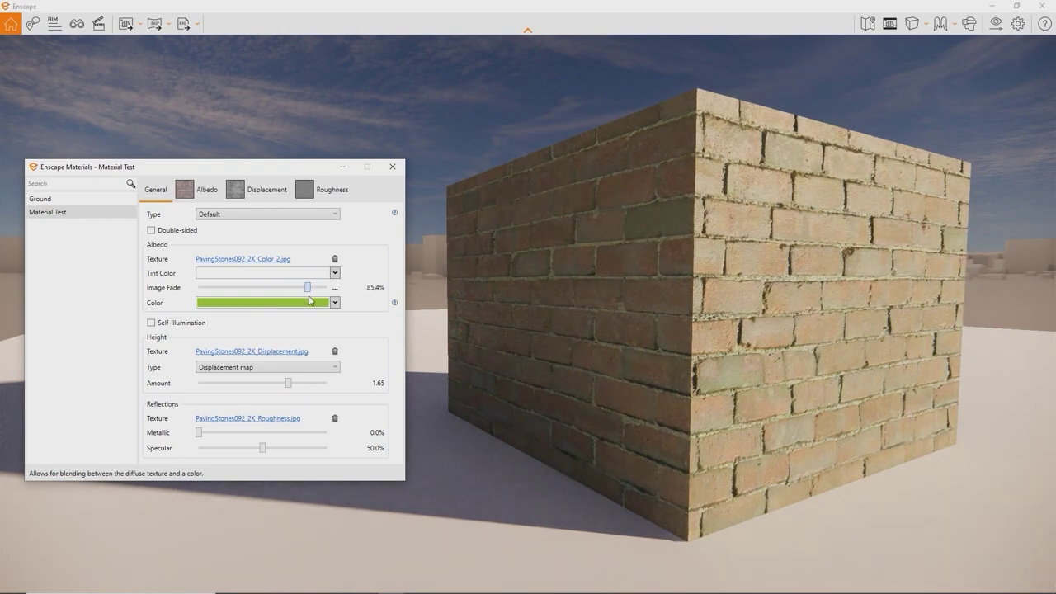
left_click_drag(310, 301, 231, 283)
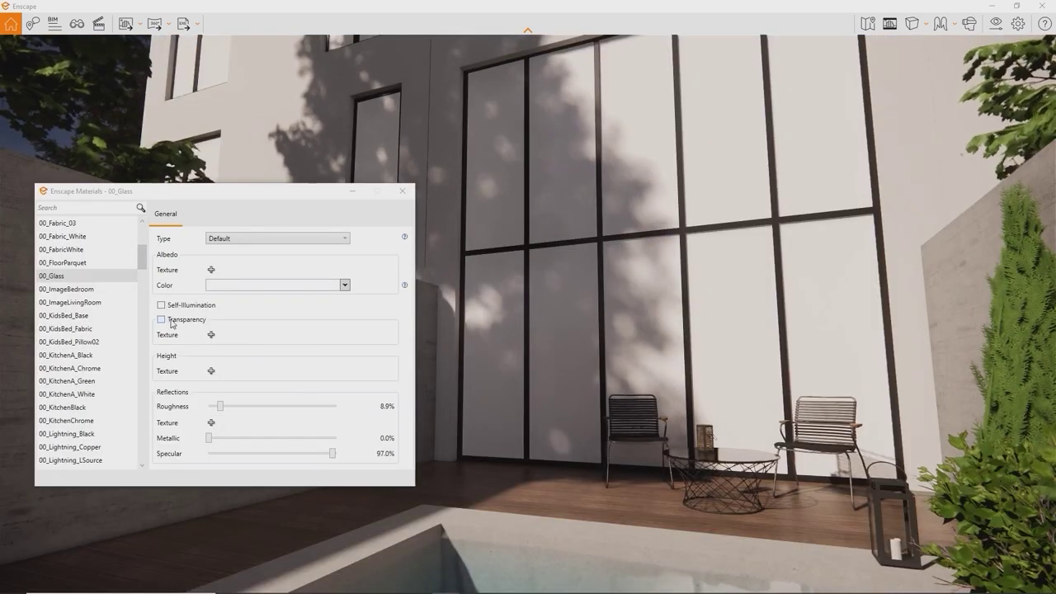
Step: Enable transparency on 00_Glass with 0% roughness, about 16.3% opacity and a black albedo colour
left_click(161, 320)
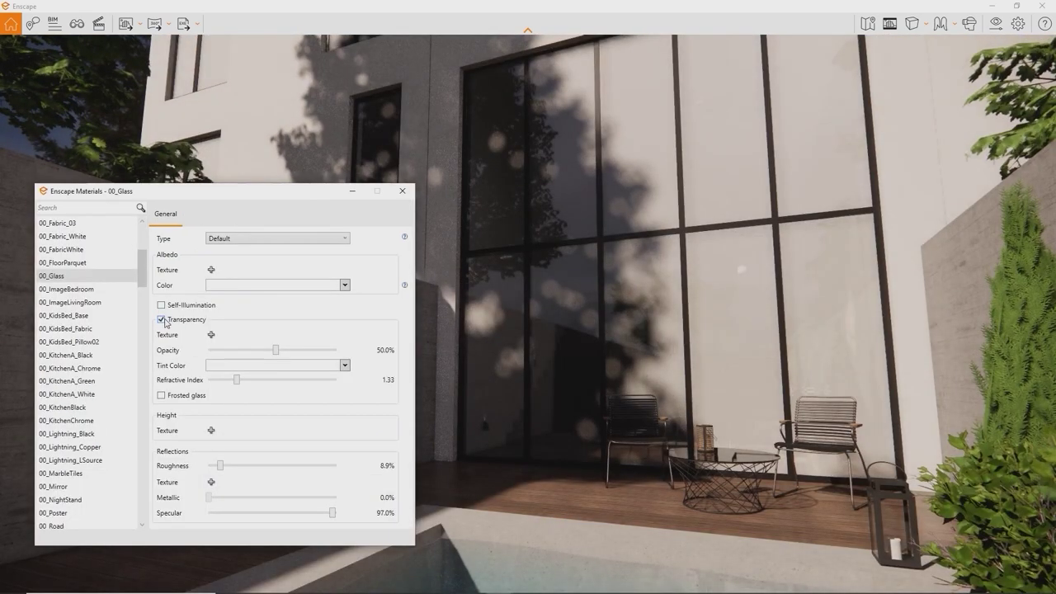
left_click_drag(275, 351, 208, 350)
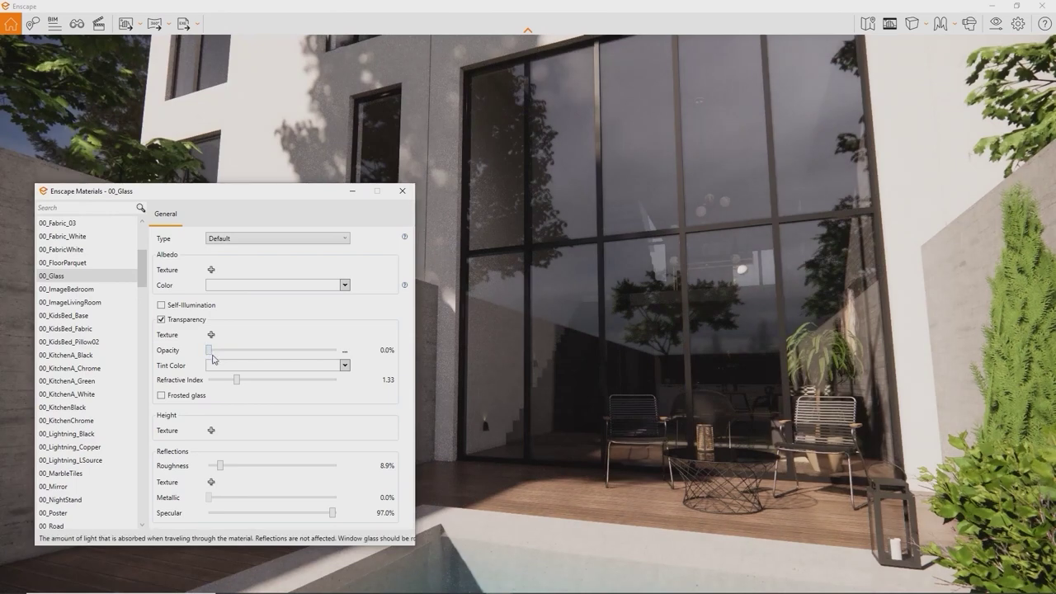
left_click_drag(236, 467, 198, 463)
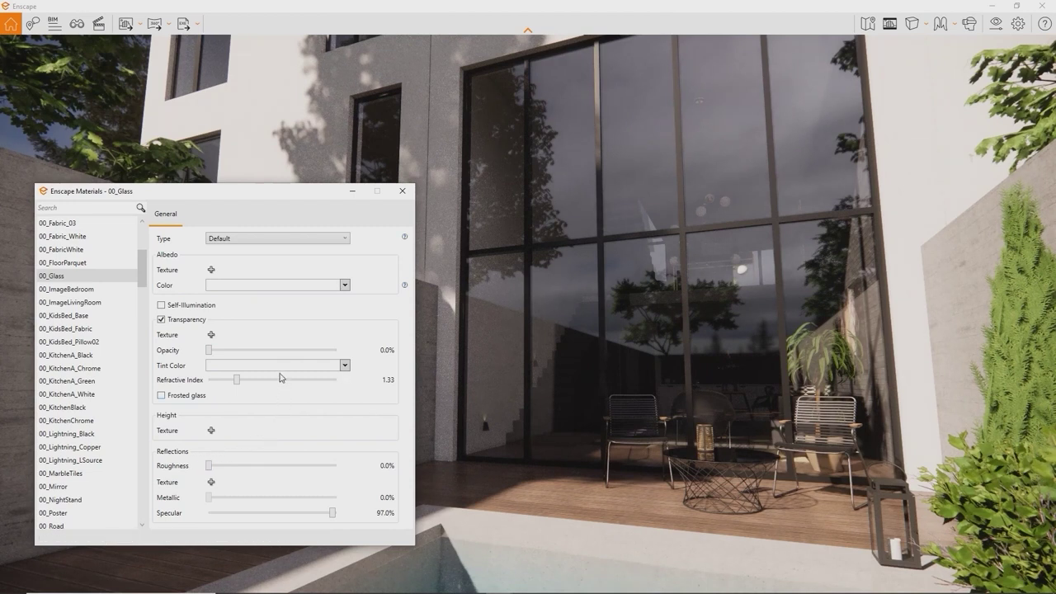
left_click(345, 285)
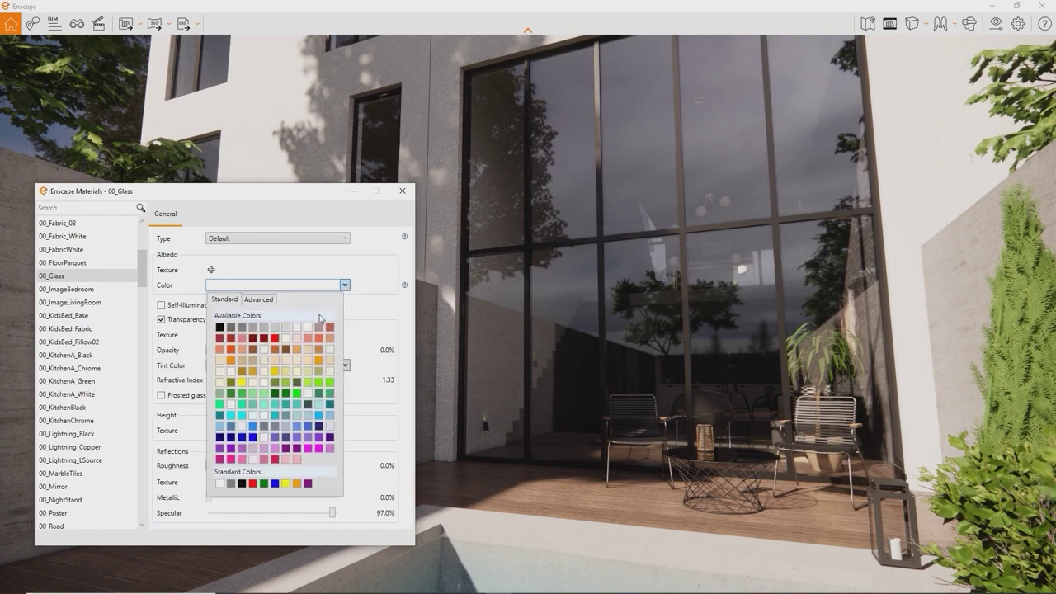
left_click(233, 328)
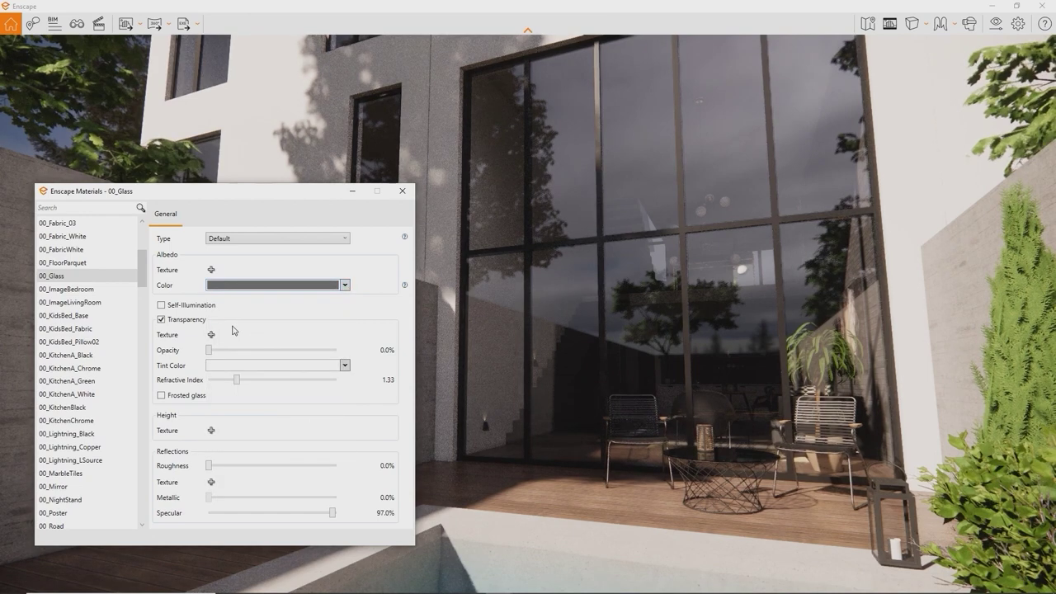
left_click_drag(209, 353, 236, 353)
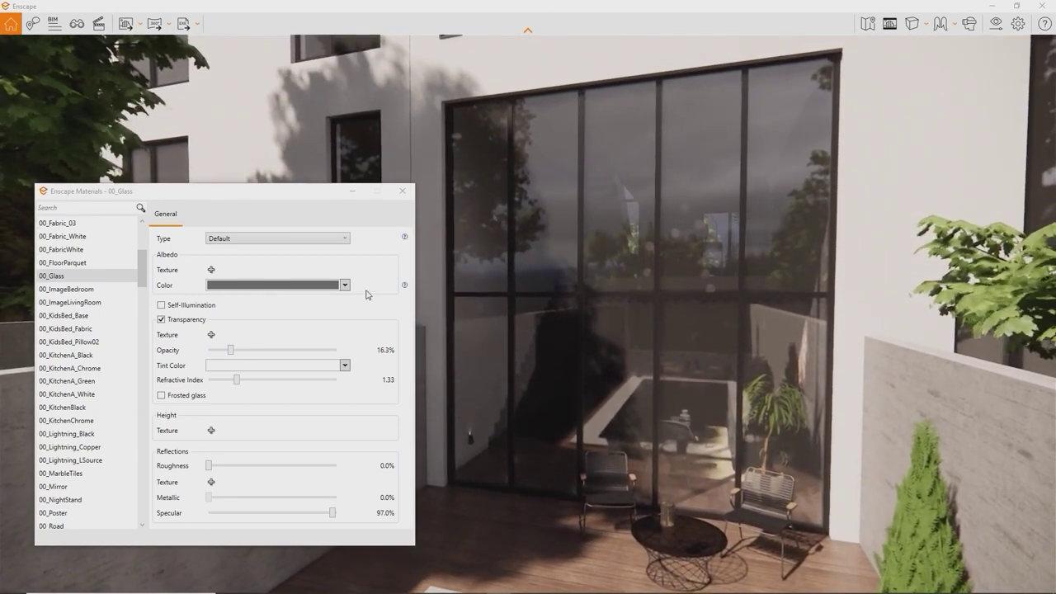
left_click(345, 284)
left_click(250, 471)
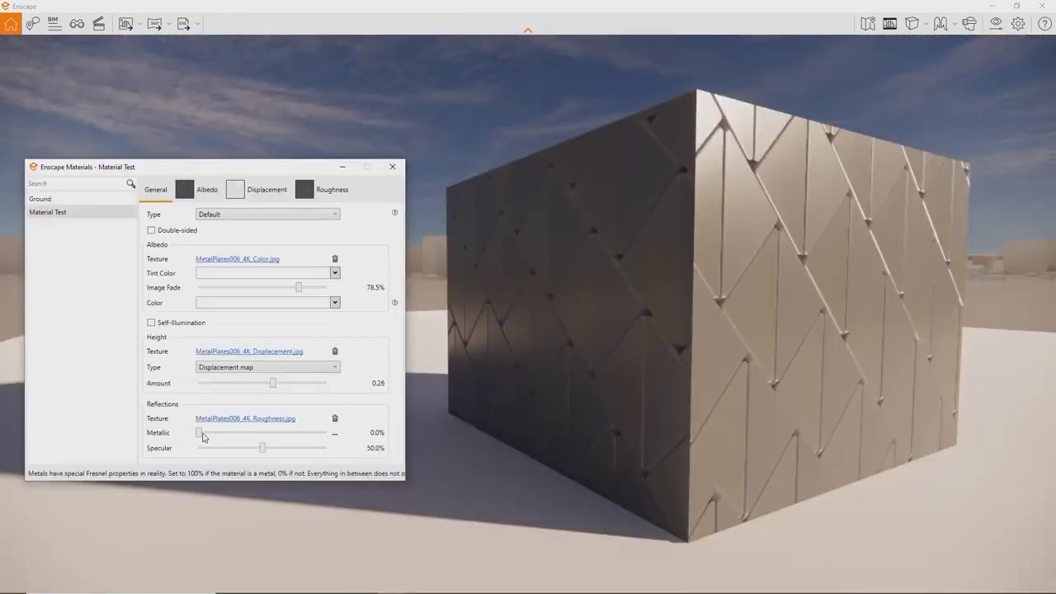
Step: Raise Metallic, add a yellow-green self-illumination glow, and load Release Tutorial.mp4 as the albedo texture
left_click_drag(200, 437, 341, 424)
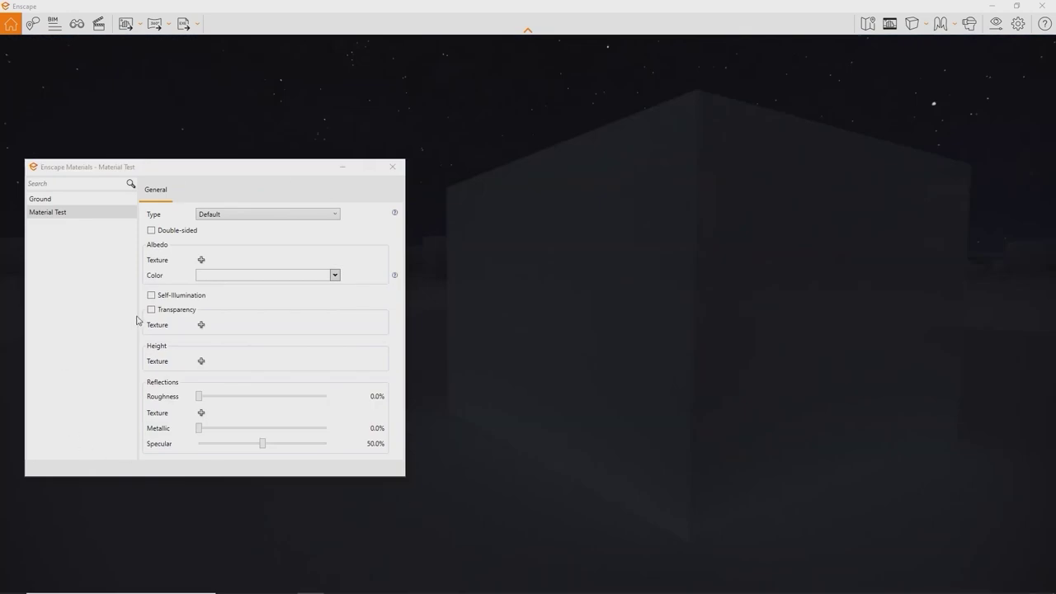
left_click(151, 295)
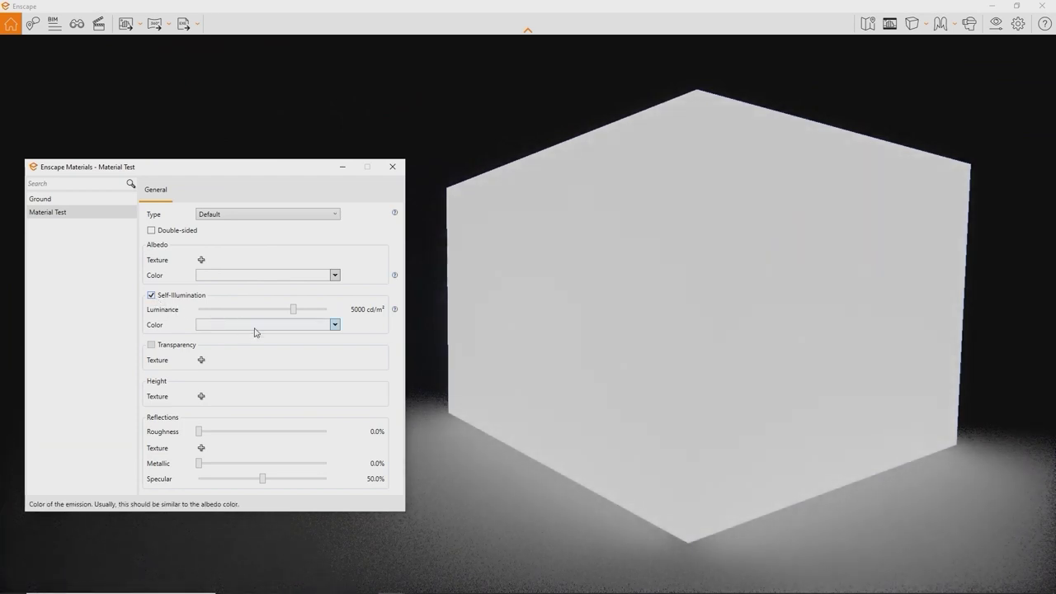
left_click(289, 328)
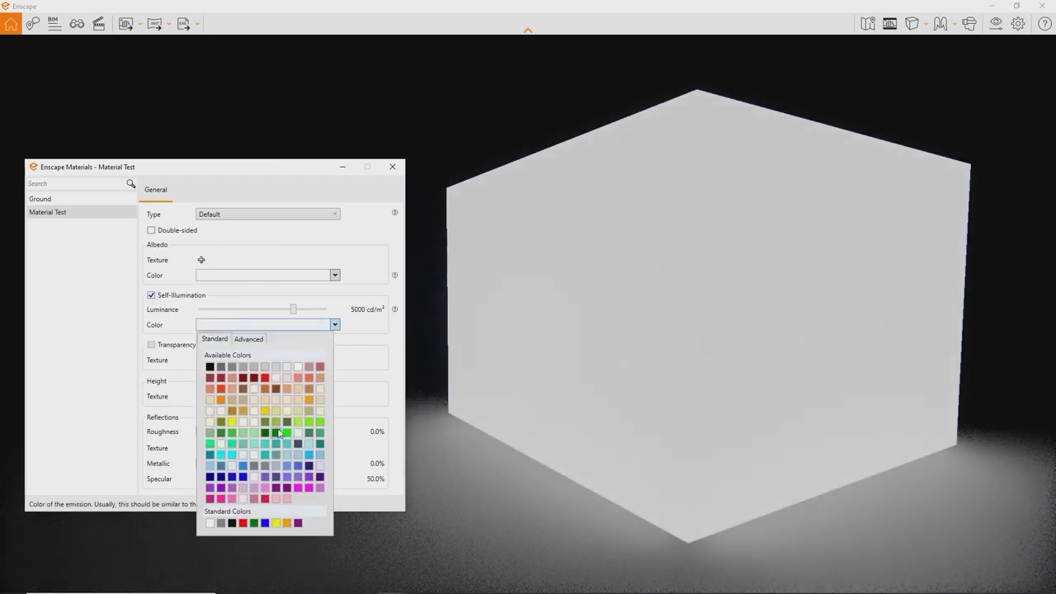
left_click(280, 433)
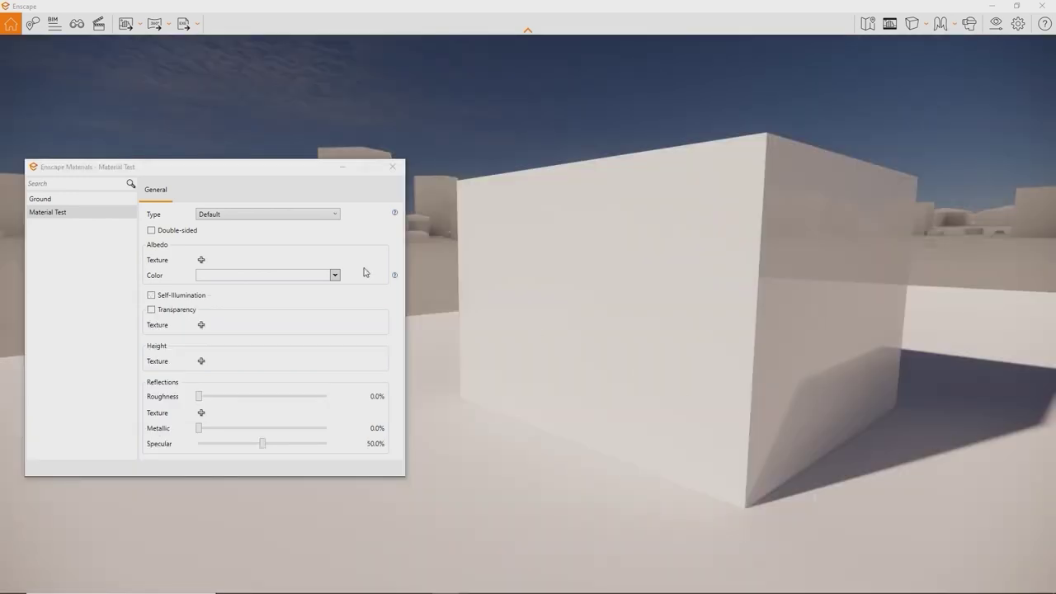
left_click(201, 260)
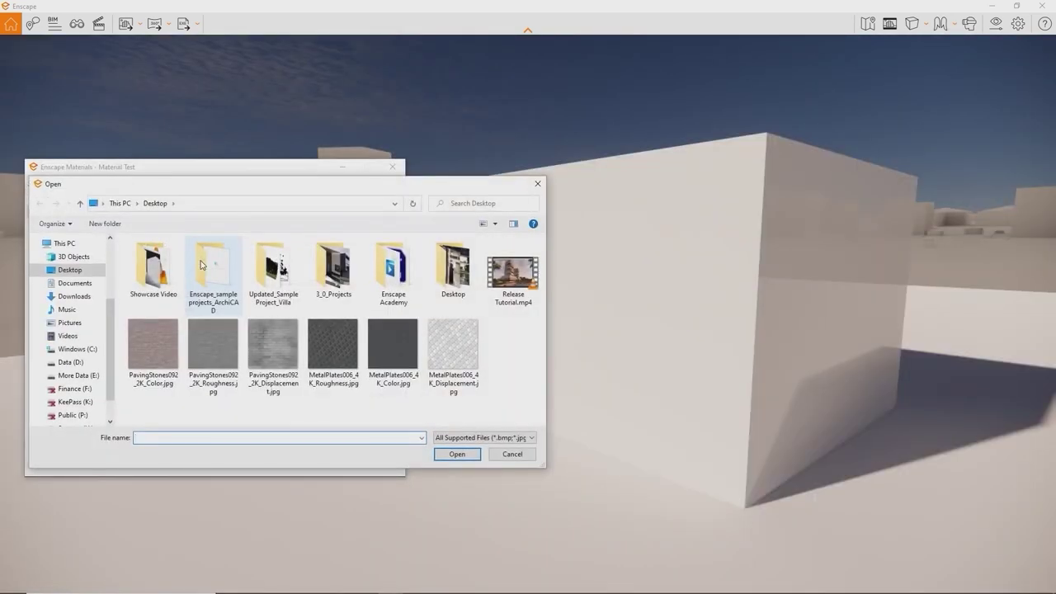
double_click(511, 274)
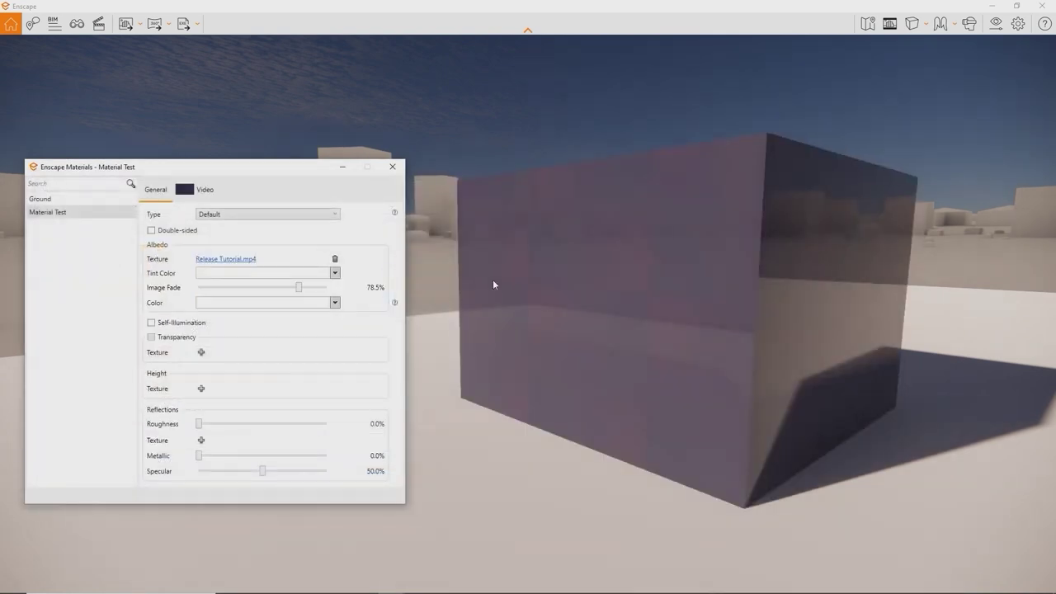
Step: Colour the Ground material green, switch its type to Grass, then to Water
left_click_drag(493, 283, 561, 283)
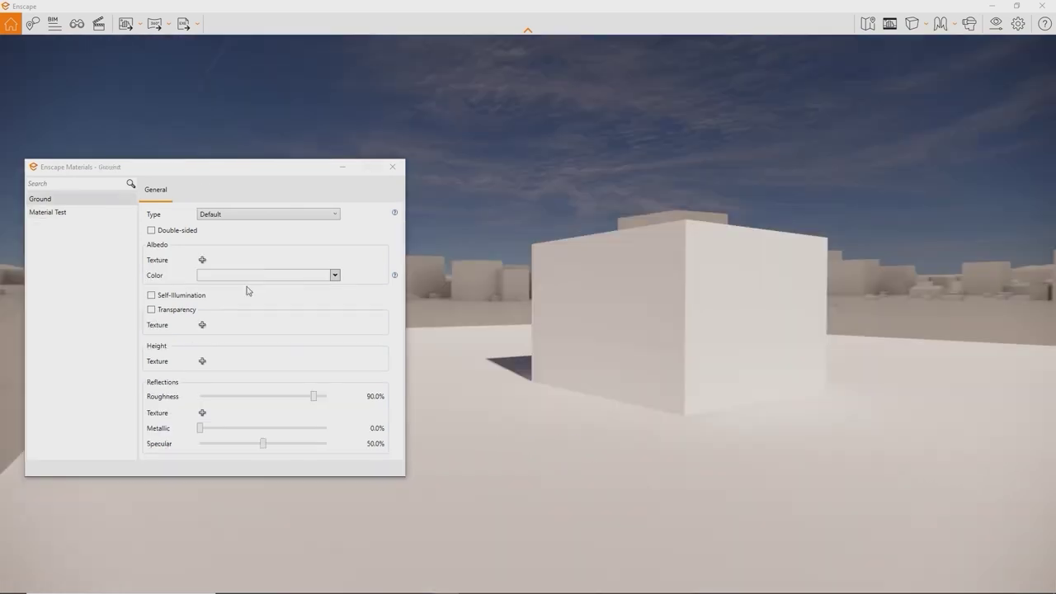
left_click(246, 276)
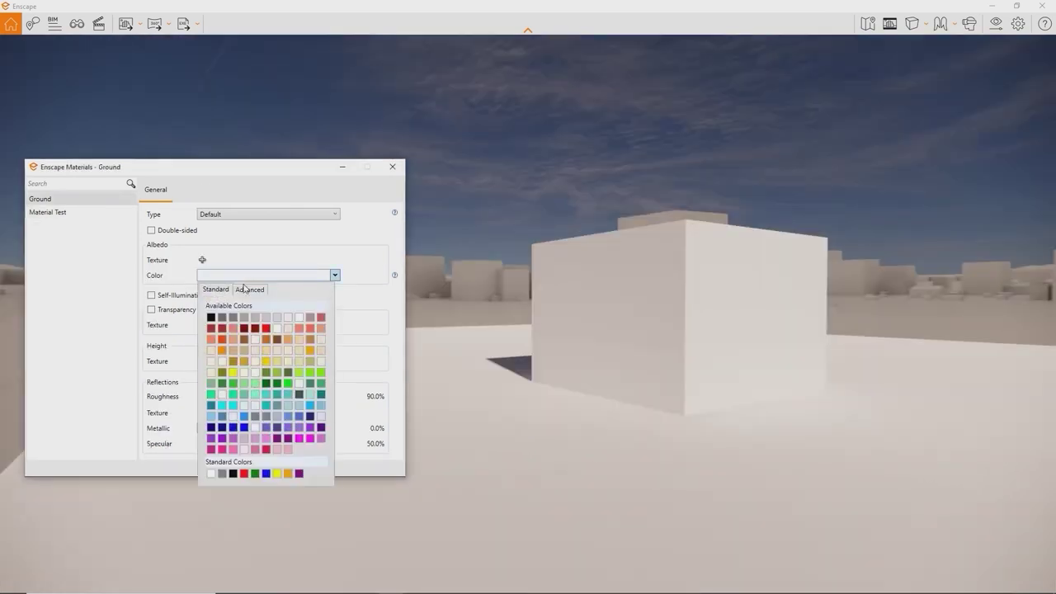
left_click(268, 382)
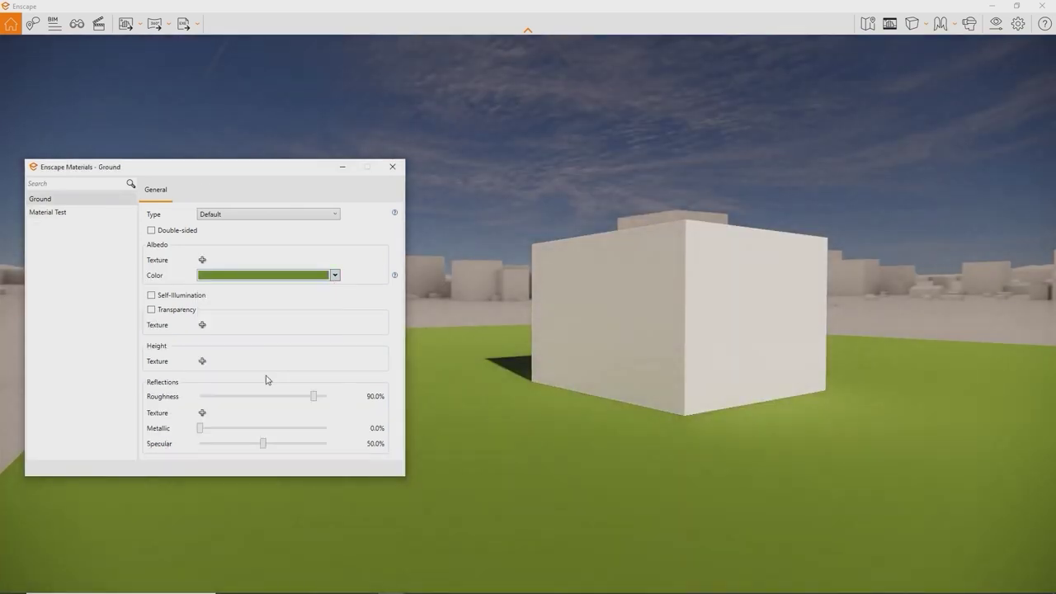
left_click(255, 219)
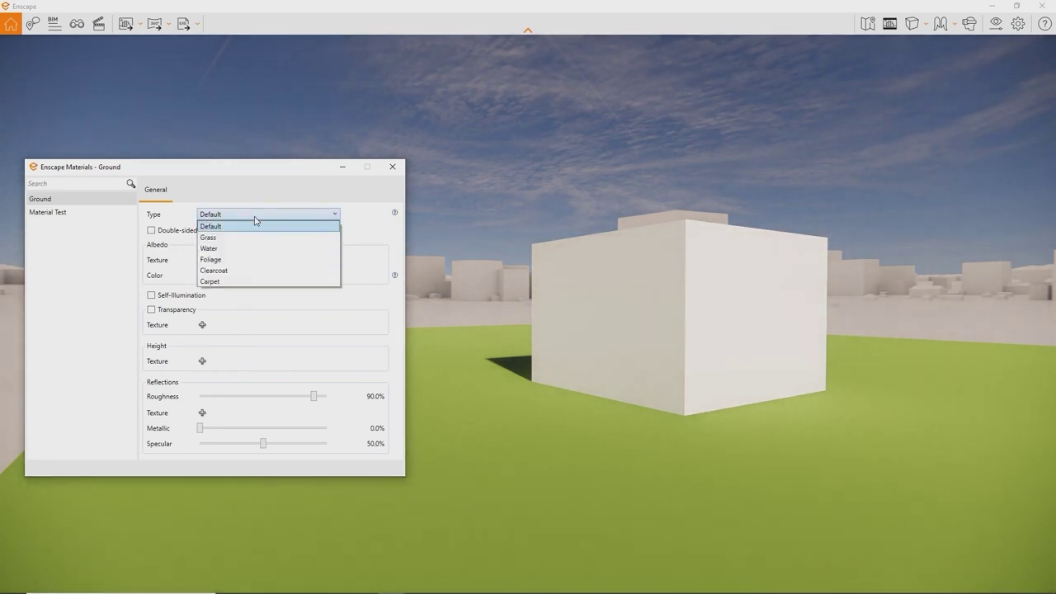
left_click(249, 238)
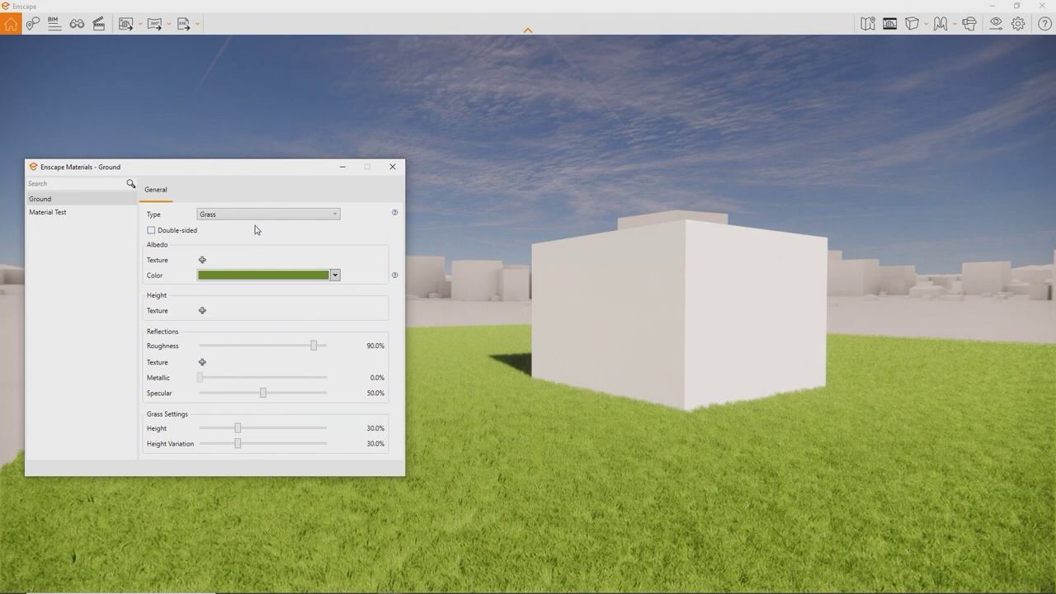
left_click(263, 217)
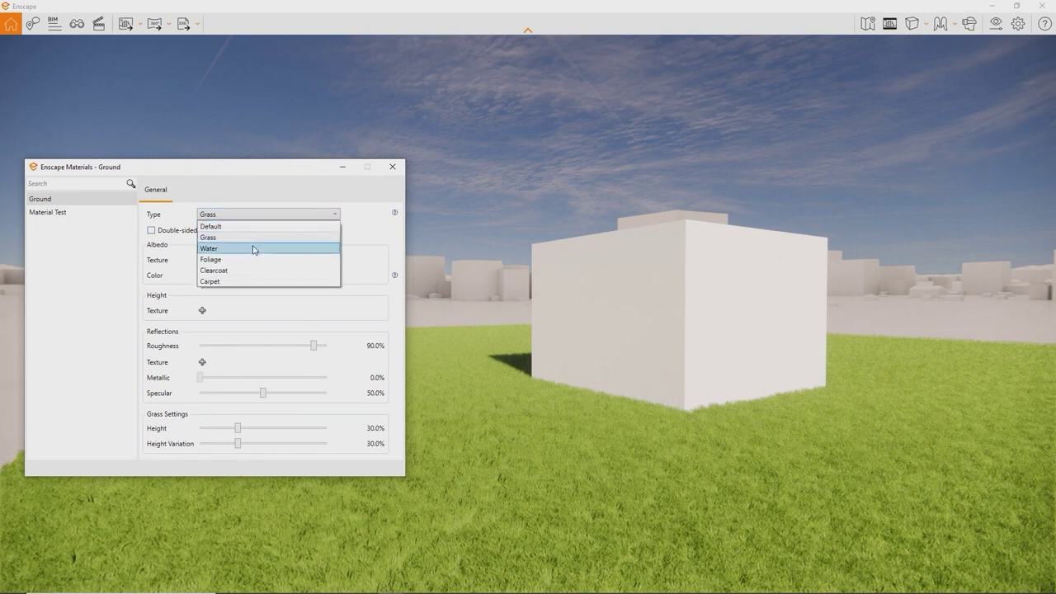
left_click(254, 249)
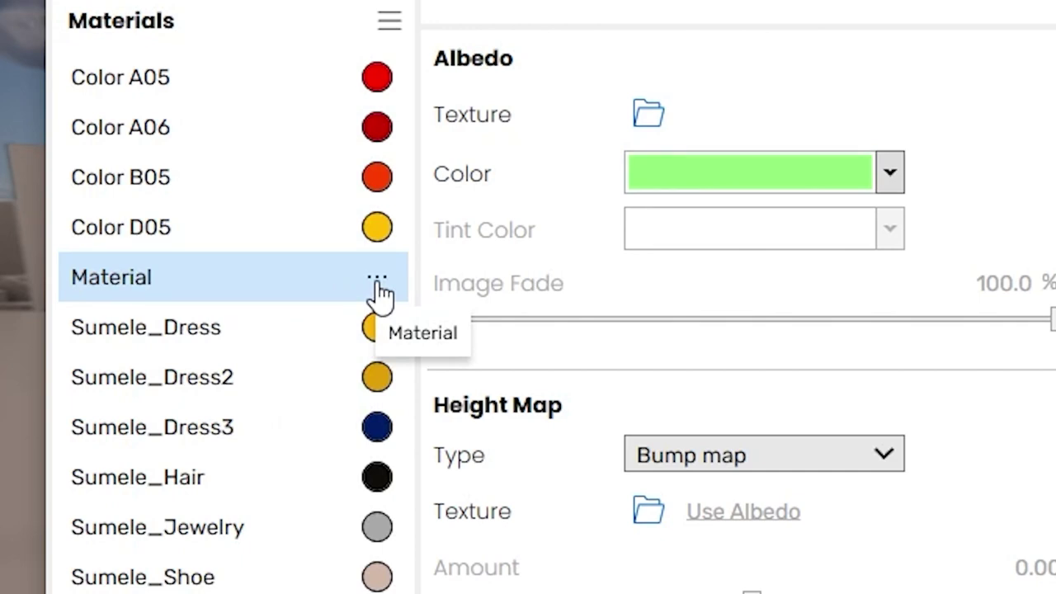
Step: Open Replace with Enscape Material and preview Brick 01, Marble 06, Marble 02 and Stone 01, Wall
left_click(377, 284)
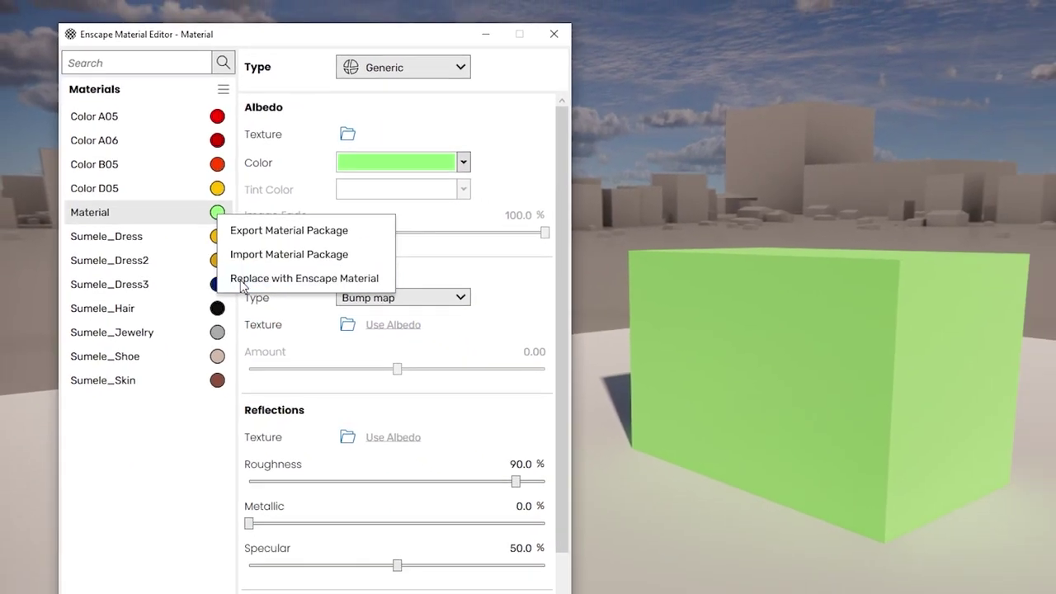
left_click(367, 369)
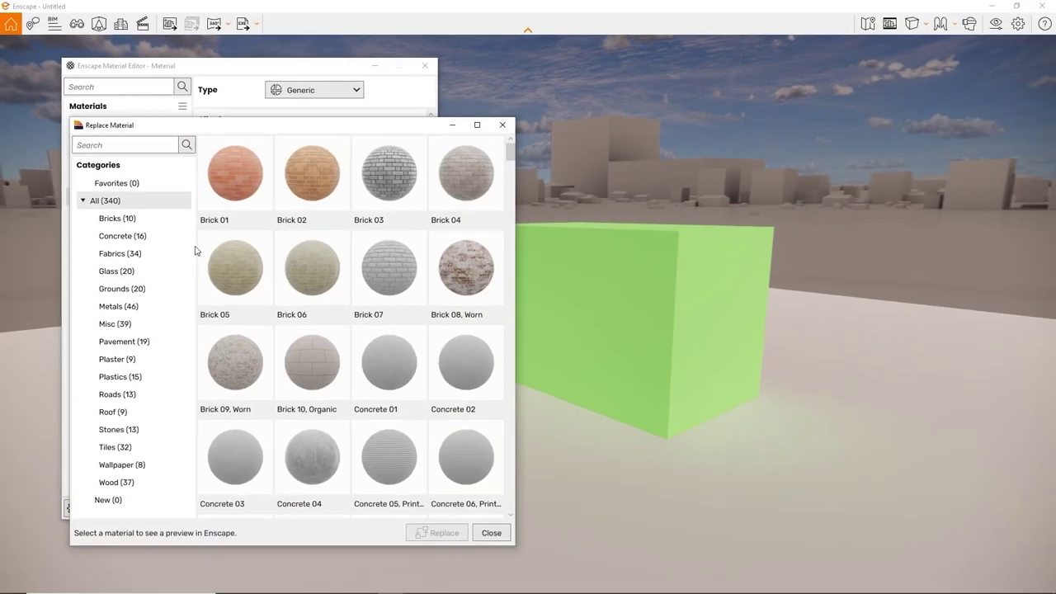
left_click(228, 209)
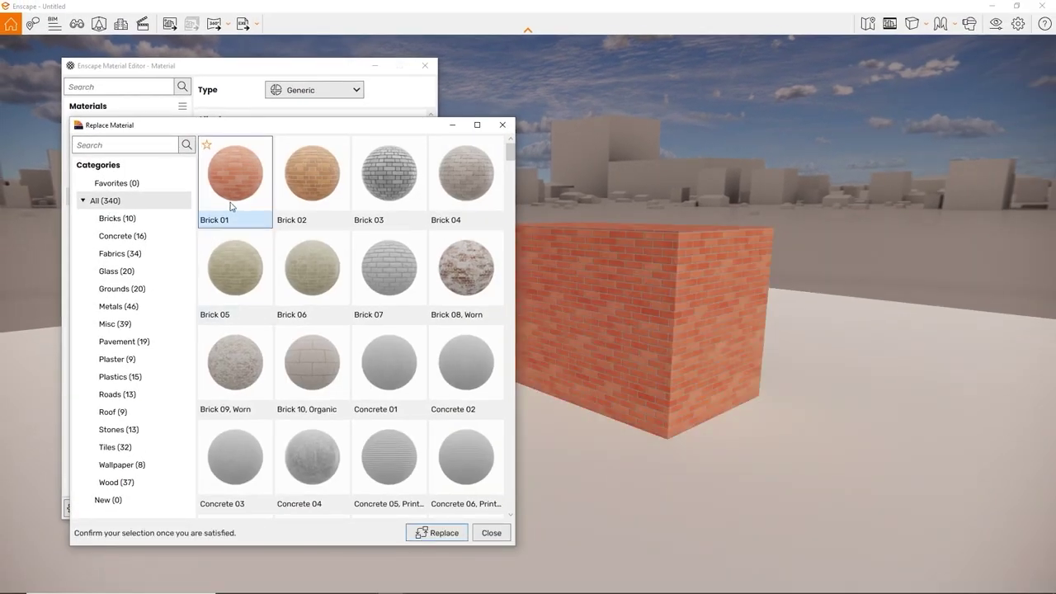
left_click(141, 429)
left_click(229, 359)
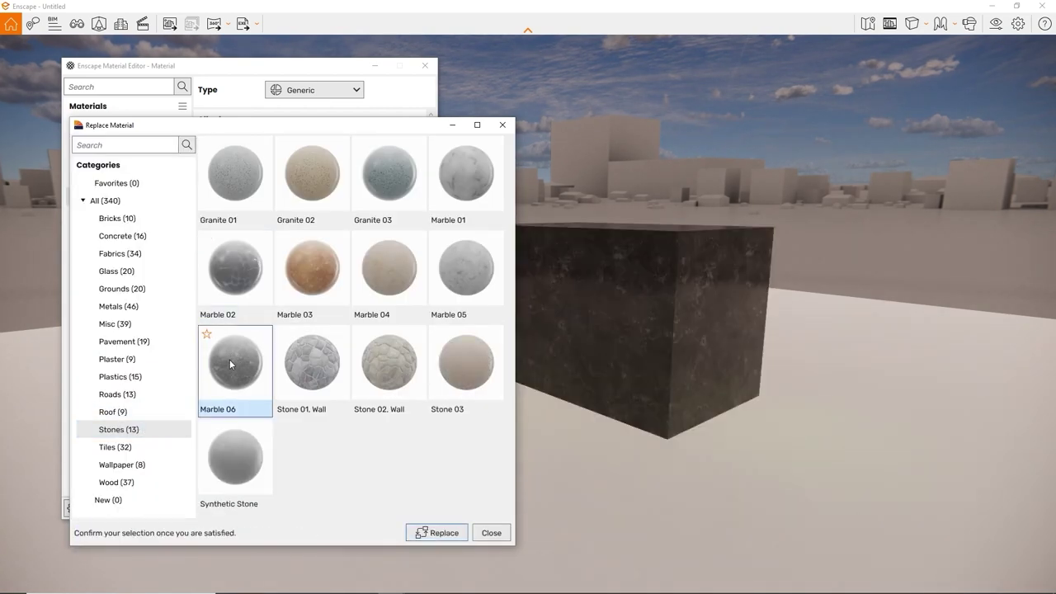
left_click(250, 299)
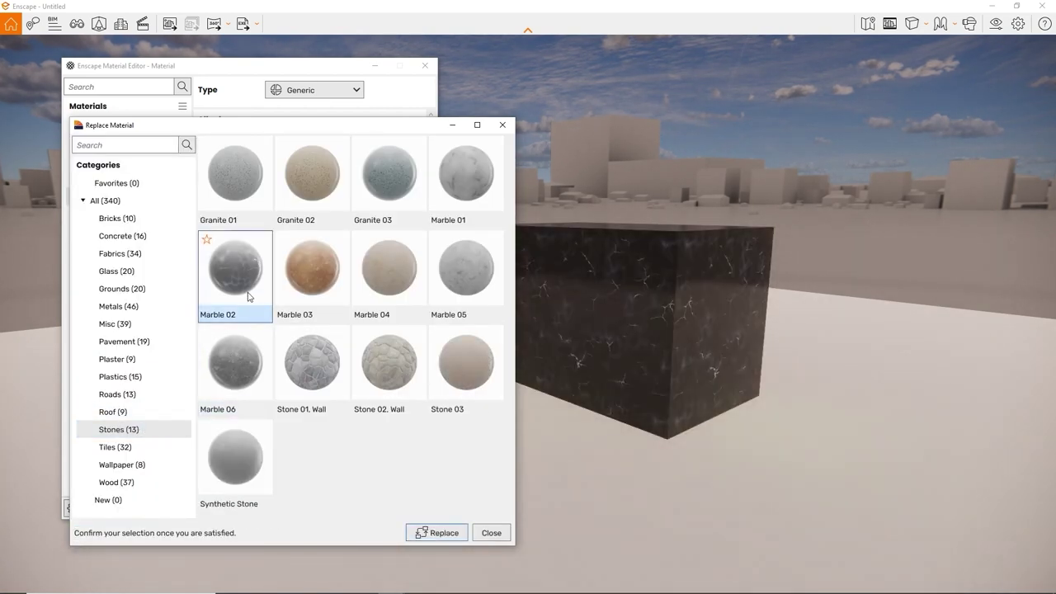
left_click(305, 363)
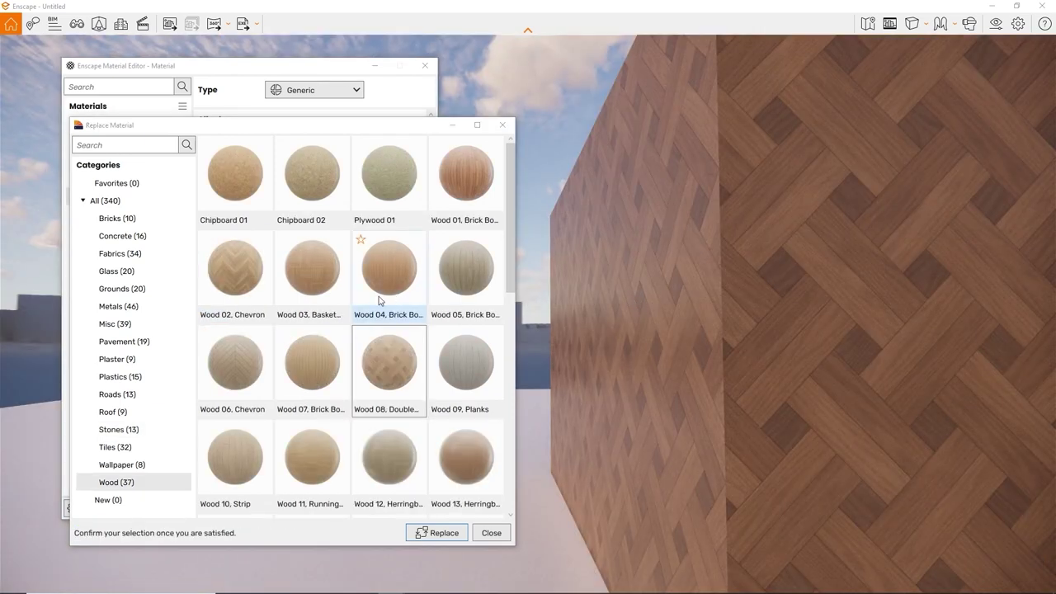
Step: Compare the Wood 01–04 patterns and replace the material with Wood 03, Basket Weave
left_click(322, 293)
left_click(372, 291)
left_click(481, 183)
left_click(252, 270)
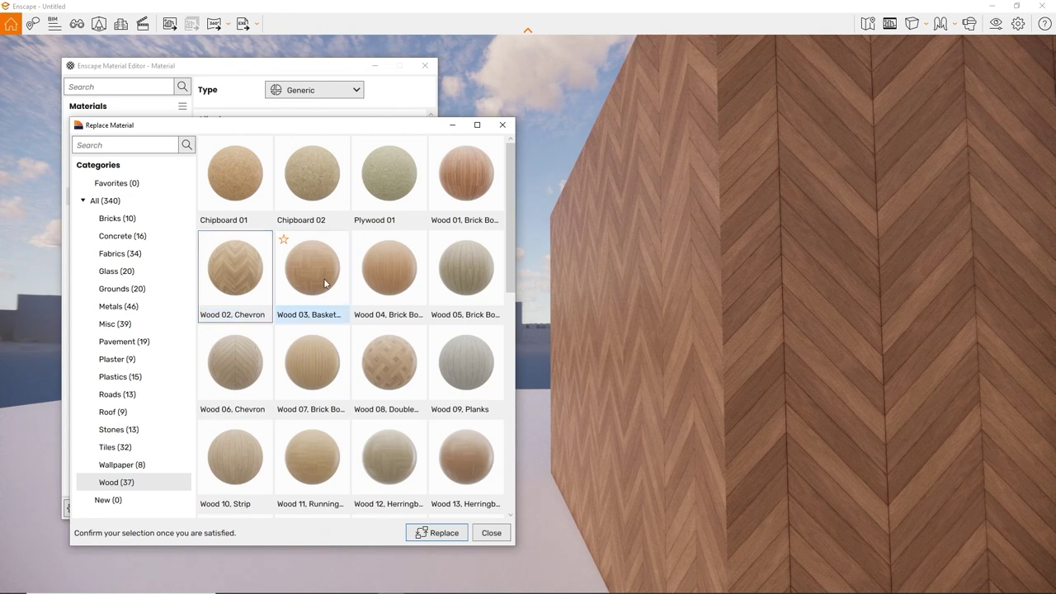
left_click(326, 284)
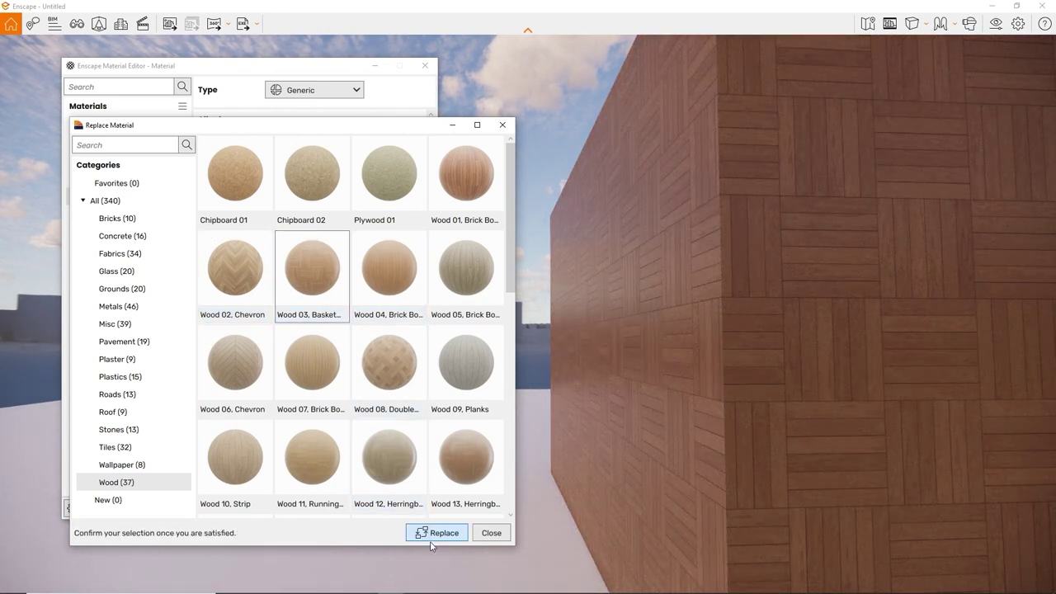
left_click(437, 533)
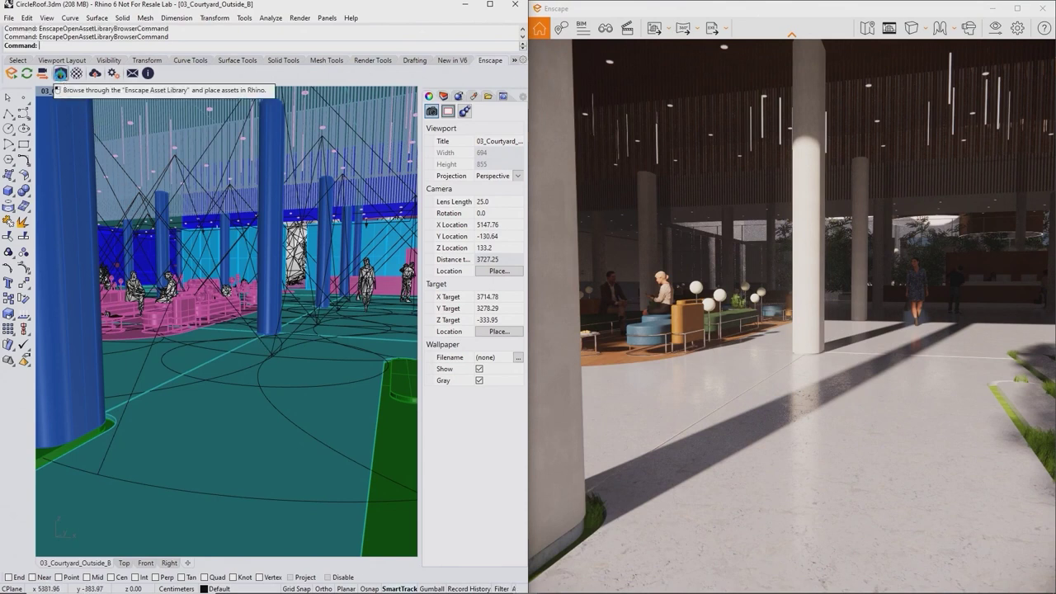
Step: Place Anselmo Standing 02 from the Enscape asset library on the courtyard floor
left_click(60, 73)
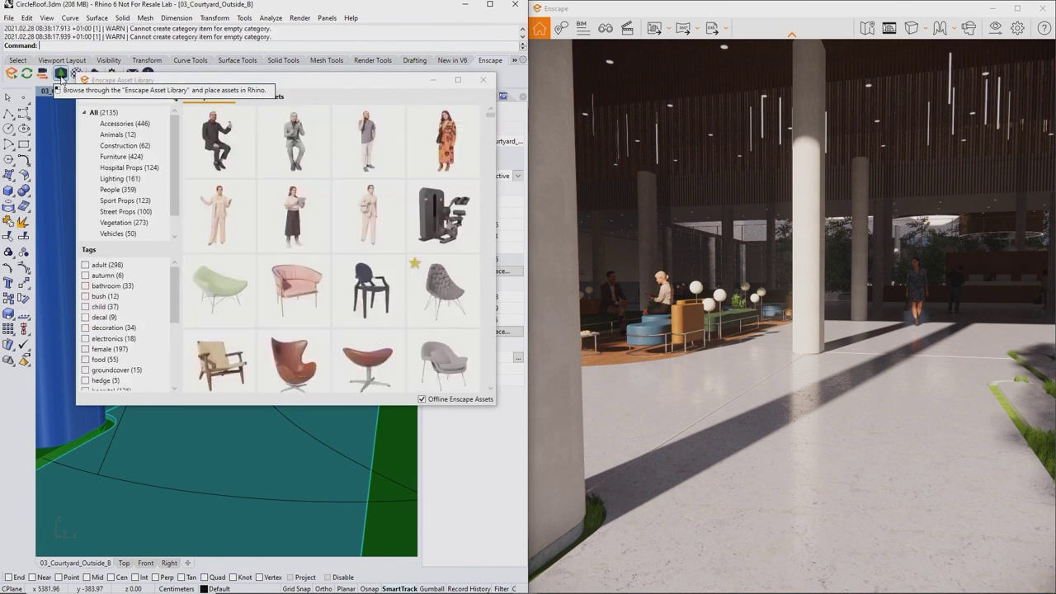
scroll(322, 228, "down", 5)
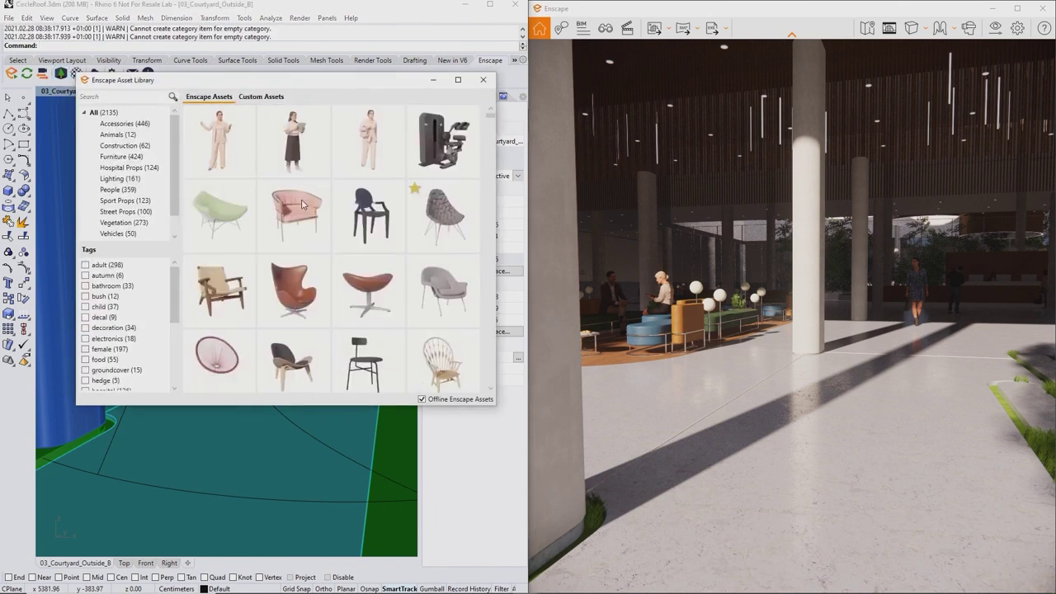
scroll(323, 228, "down", 8)
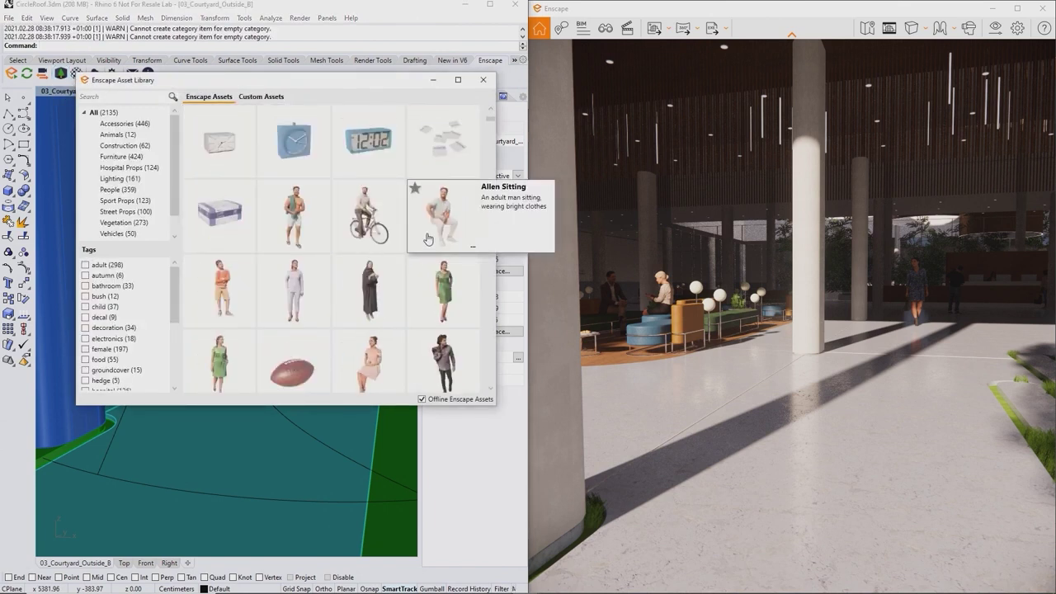
scroll(429, 246, "down", 4)
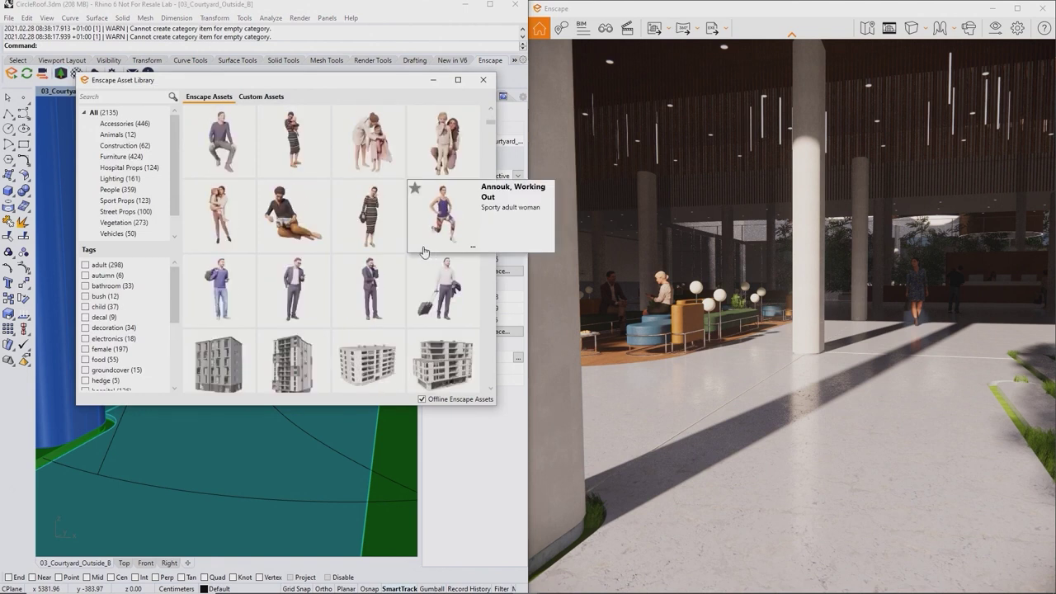
left_click(297, 290)
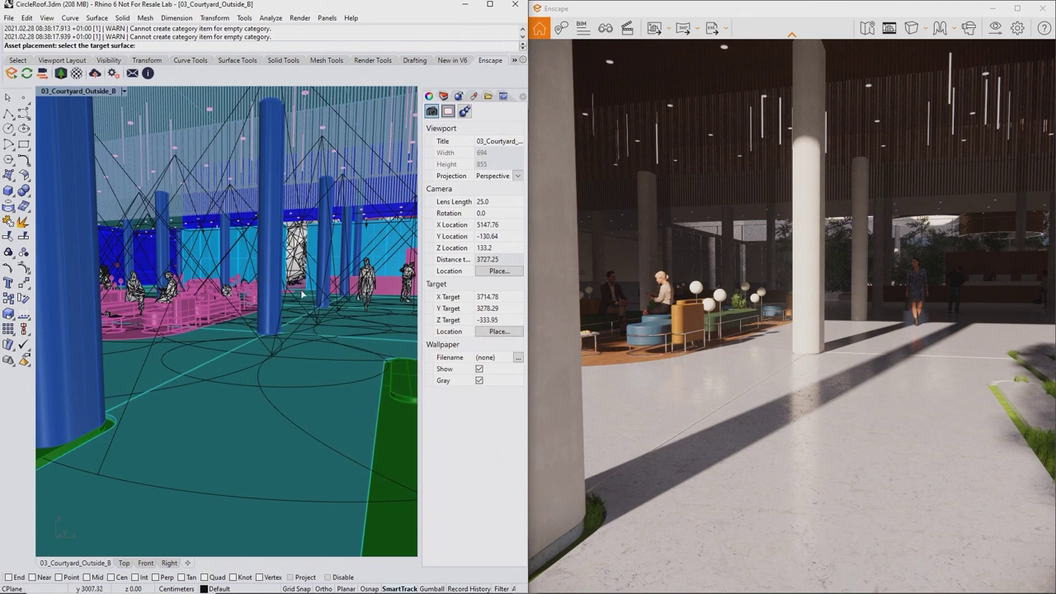
left_click(234, 386)
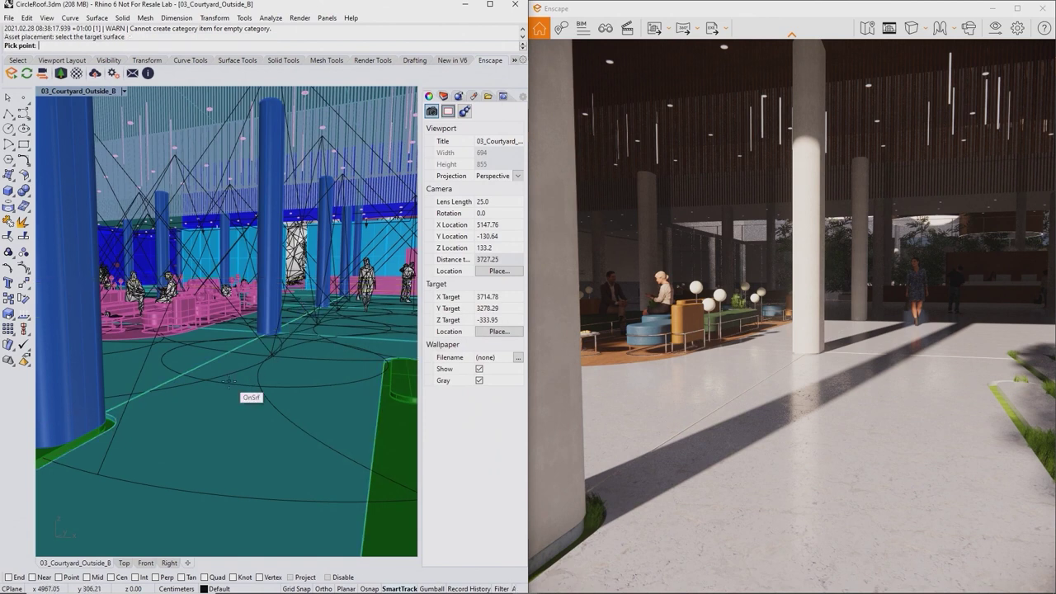
left_click(221, 393)
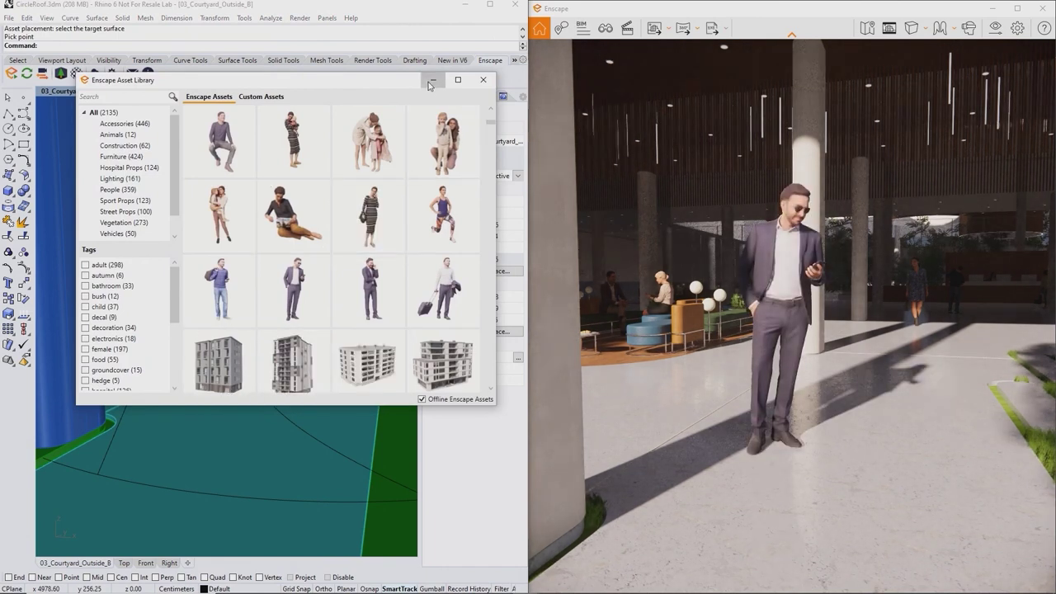
key("Escape")
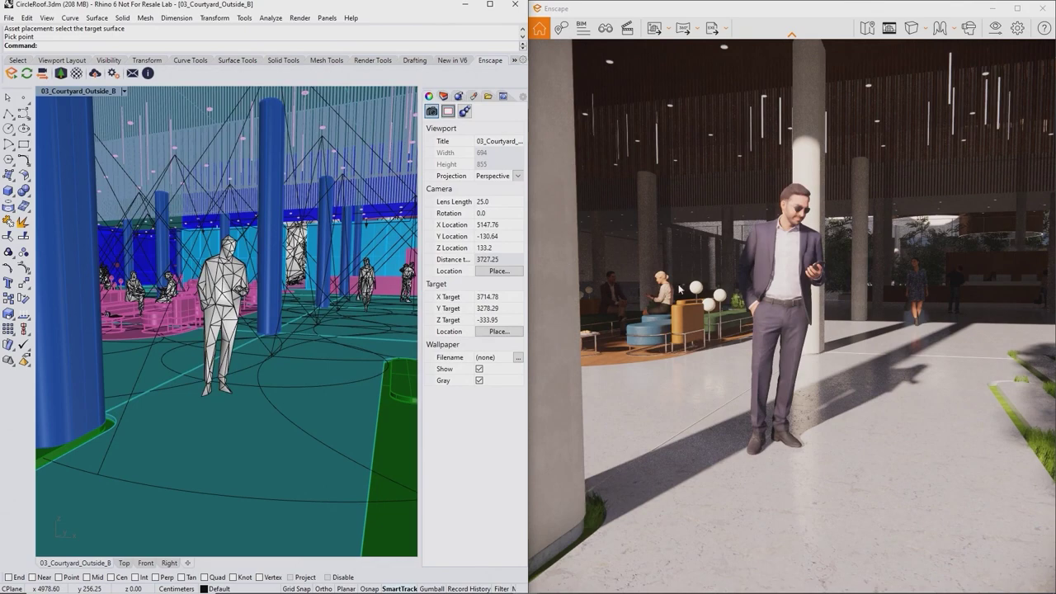
Step: Fly around the placed man to view him from the side, back and front
key("w")
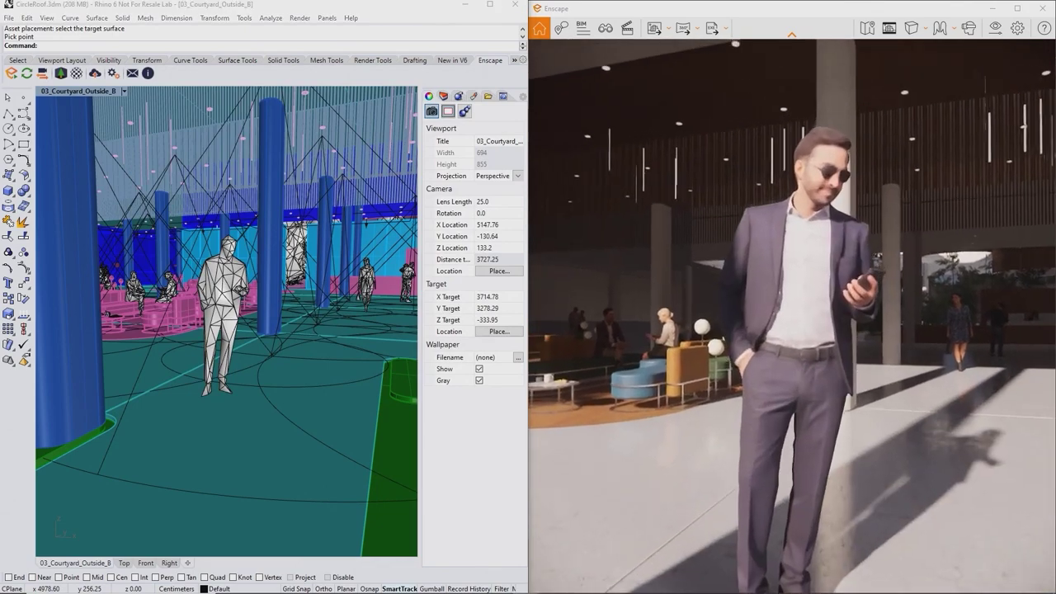
key("d")
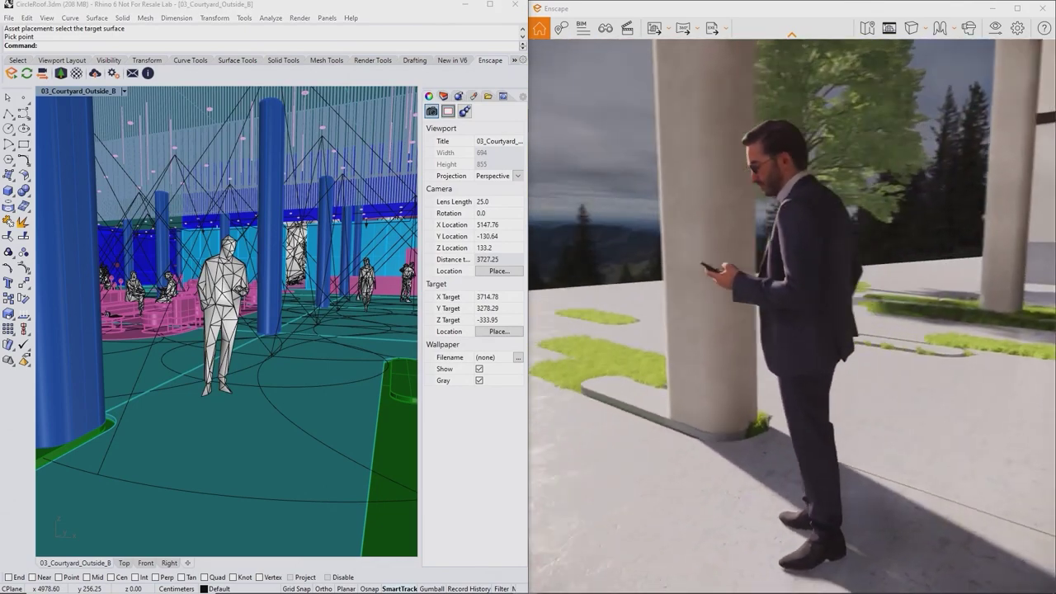
key("d")
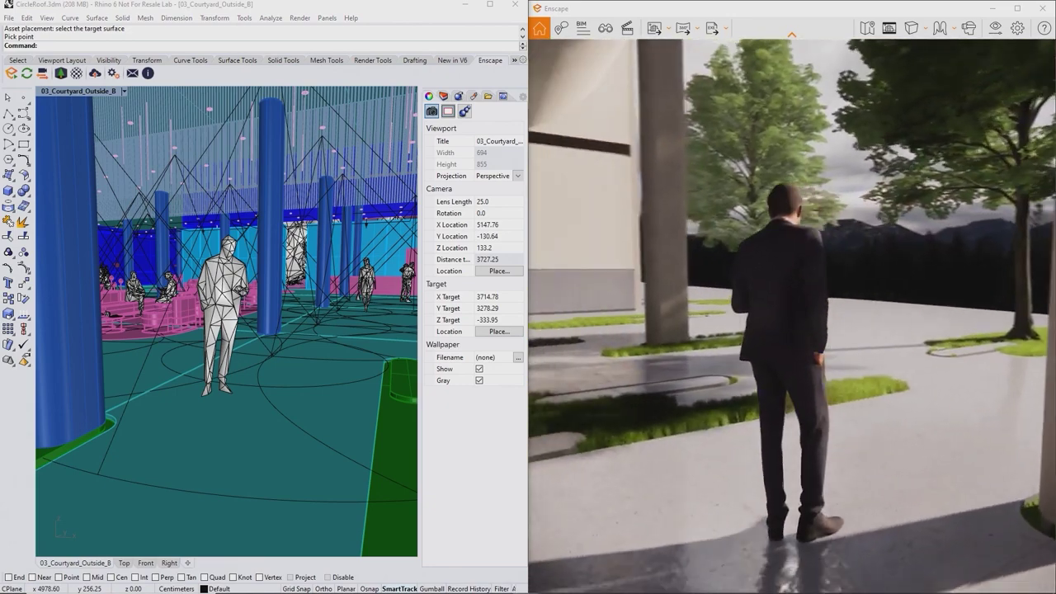
key("d")
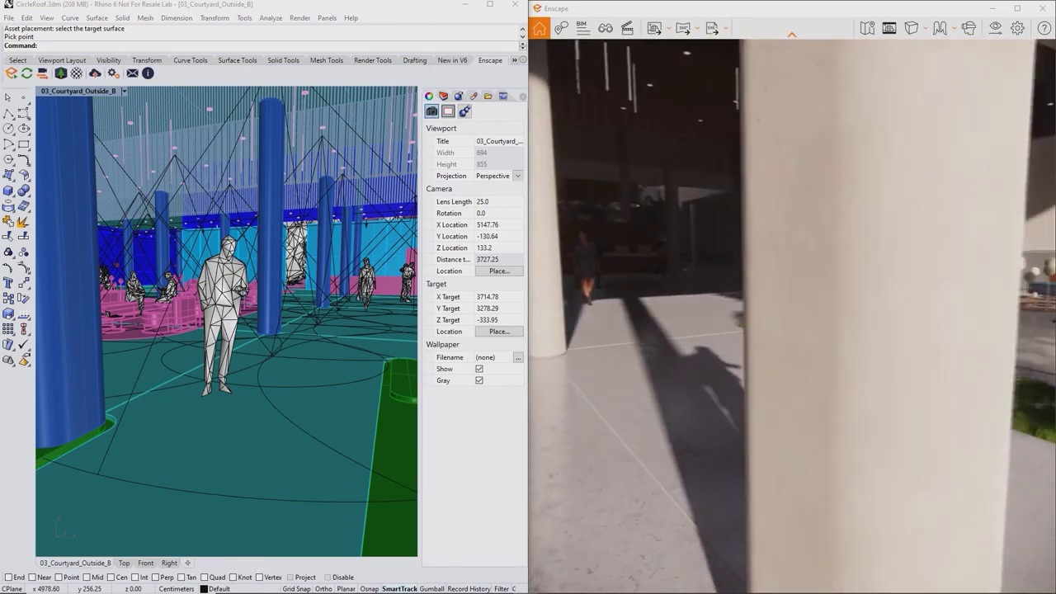
key("d")
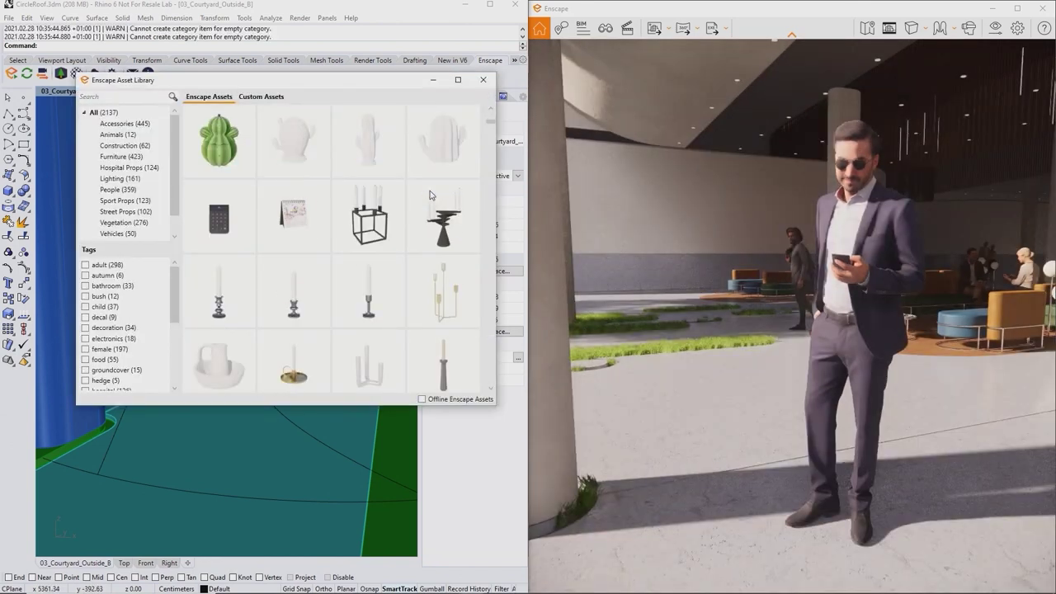
Step: Switch on Offline Enscape Assets using the existing D:\Enscape Assets folder
scroll(430, 195, "down", 8)
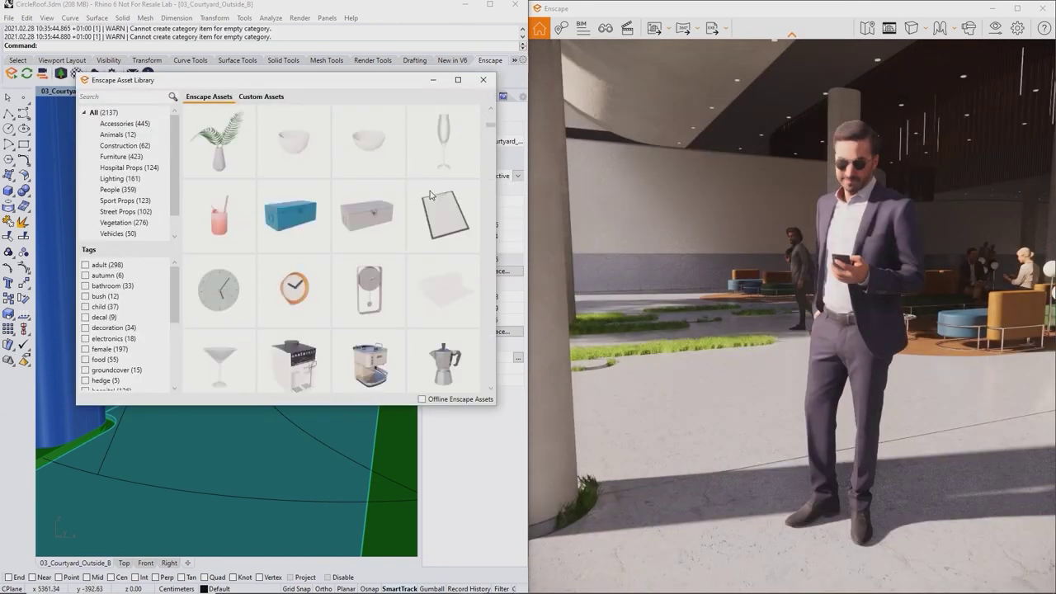
scroll(430, 195, "down", 10)
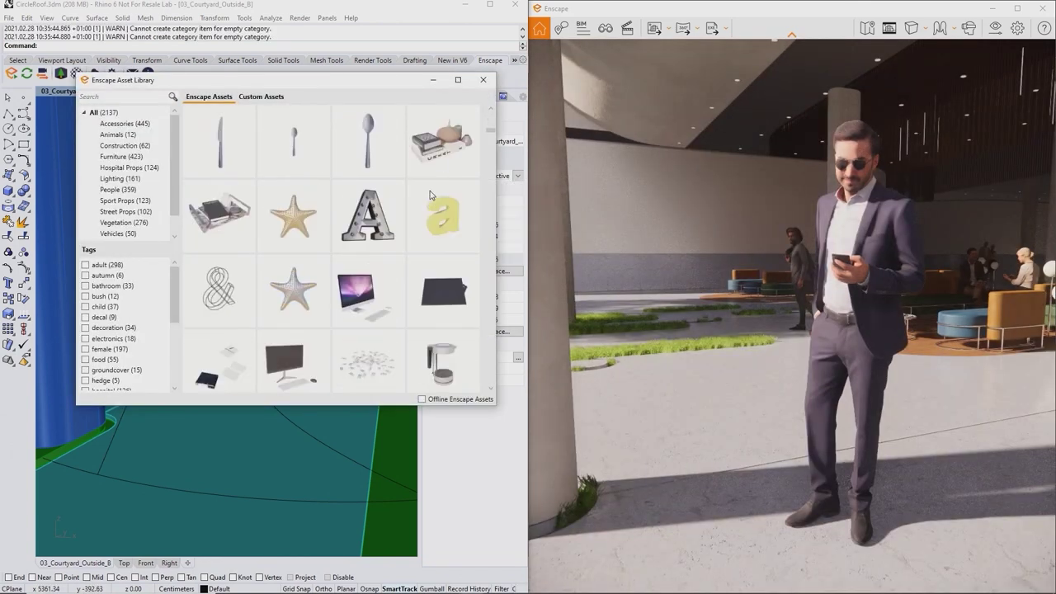
scroll(430, 195, "down", 10)
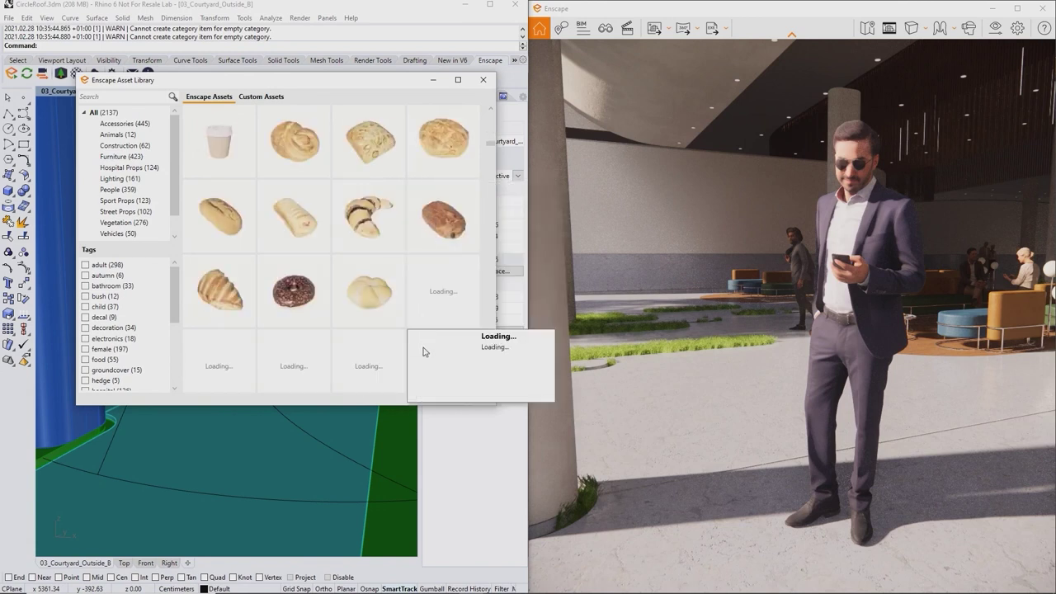
scroll(423, 352, "down", 3)
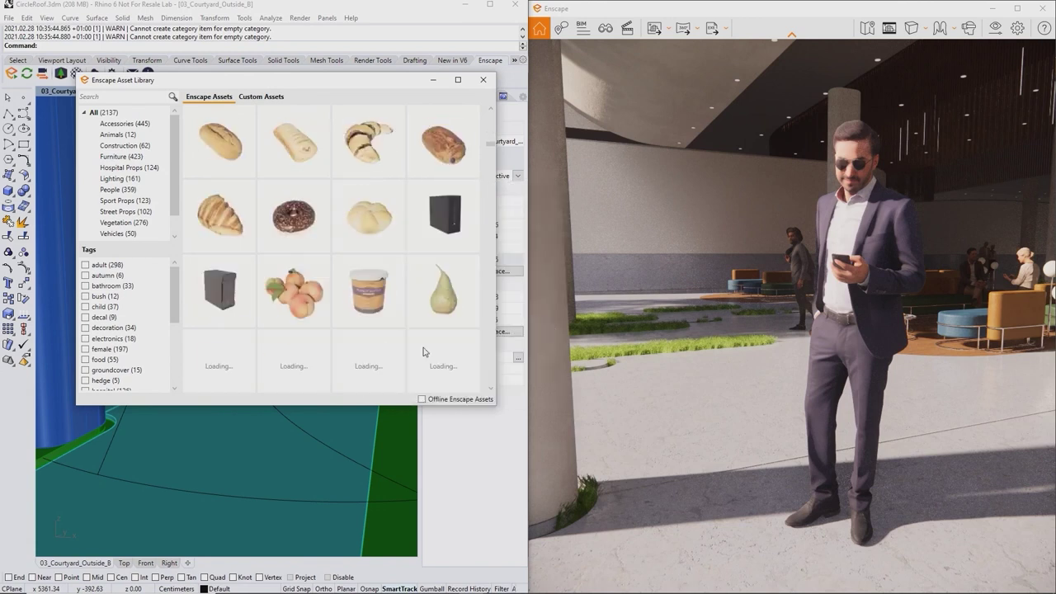
scroll(423, 352, "down", 2)
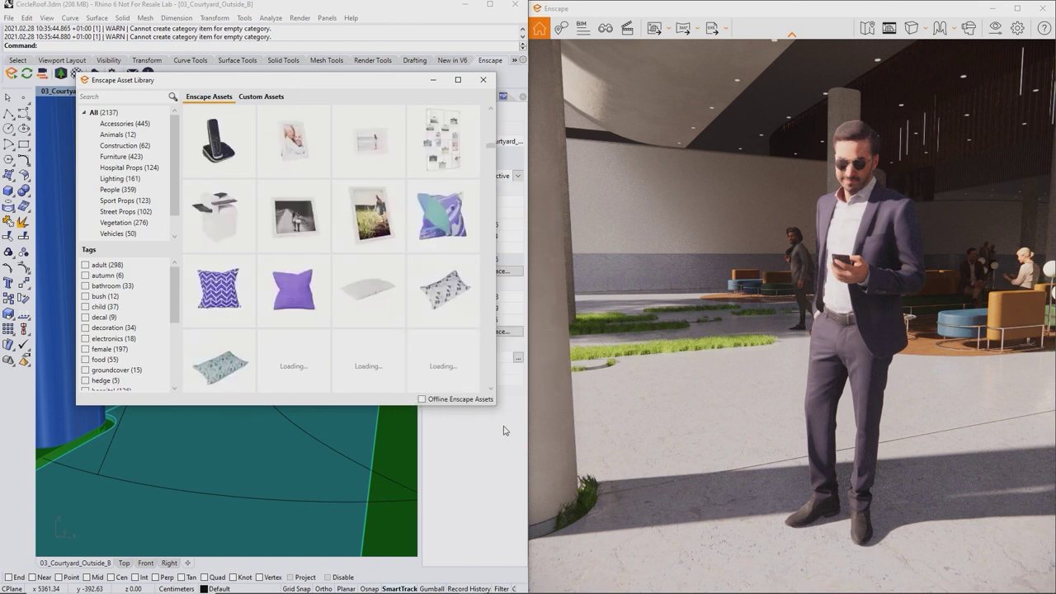
left_click(421, 400)
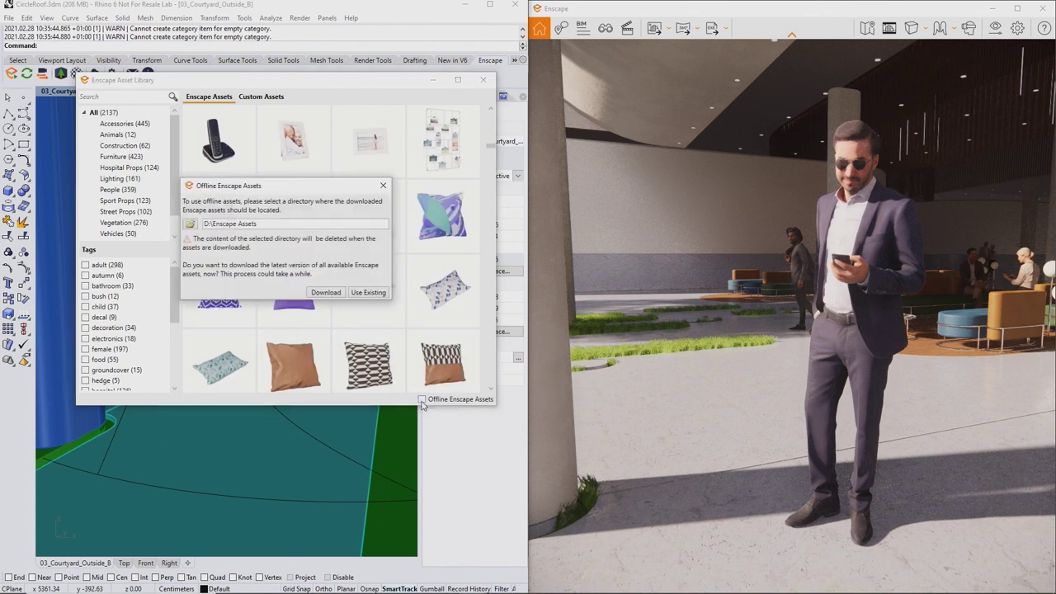
left_click(359, 293)
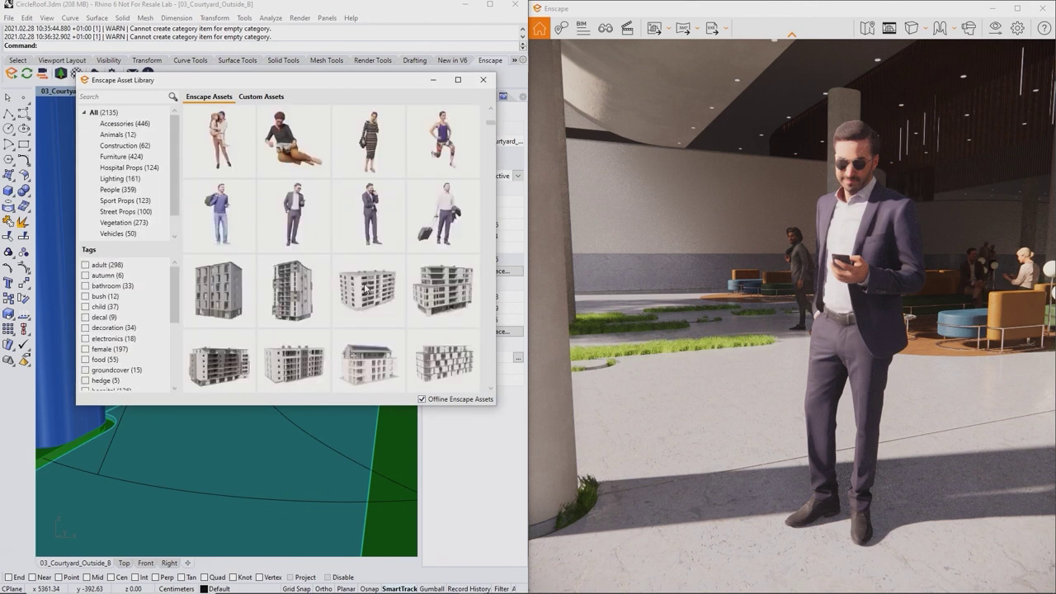
Step: Star the Anselmo standing man as a favourite, check the Favorites list, then return to All
left_click(265, 188)
scroll(141, 202, "down", 1)
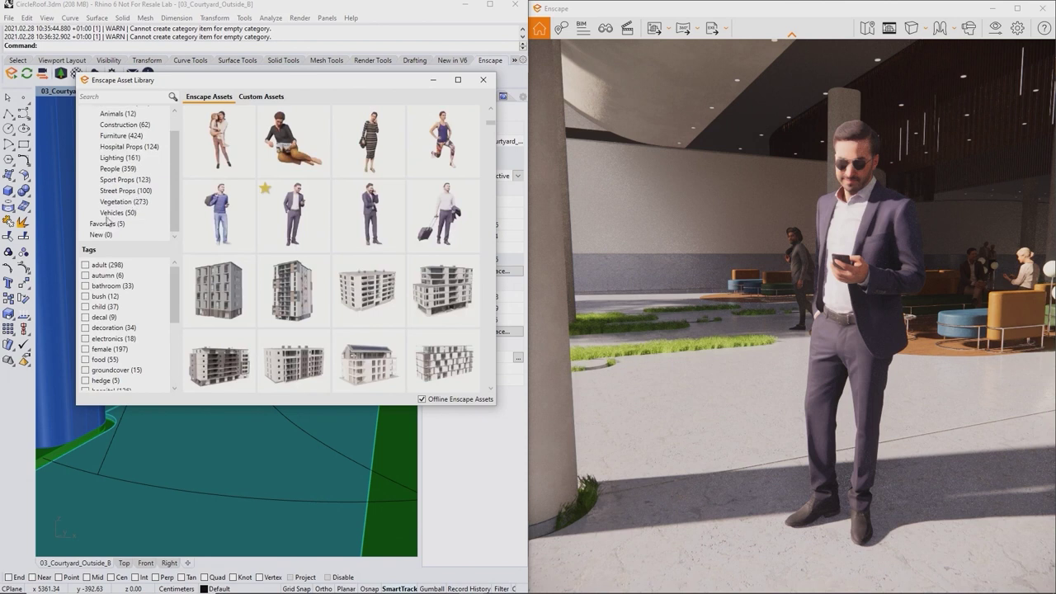
left_click(104, 224)
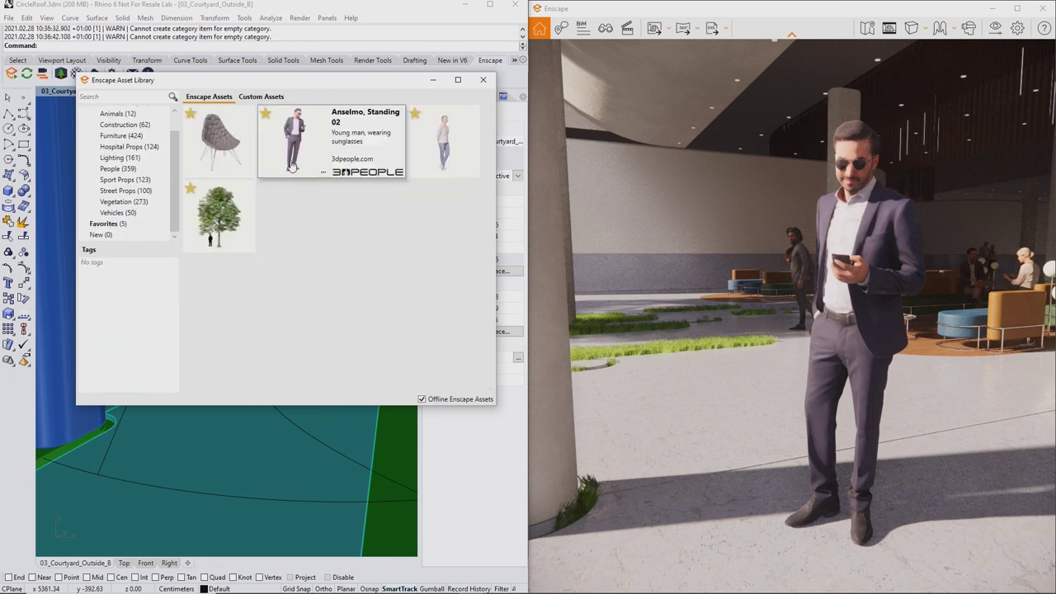
left_click(101, 113)
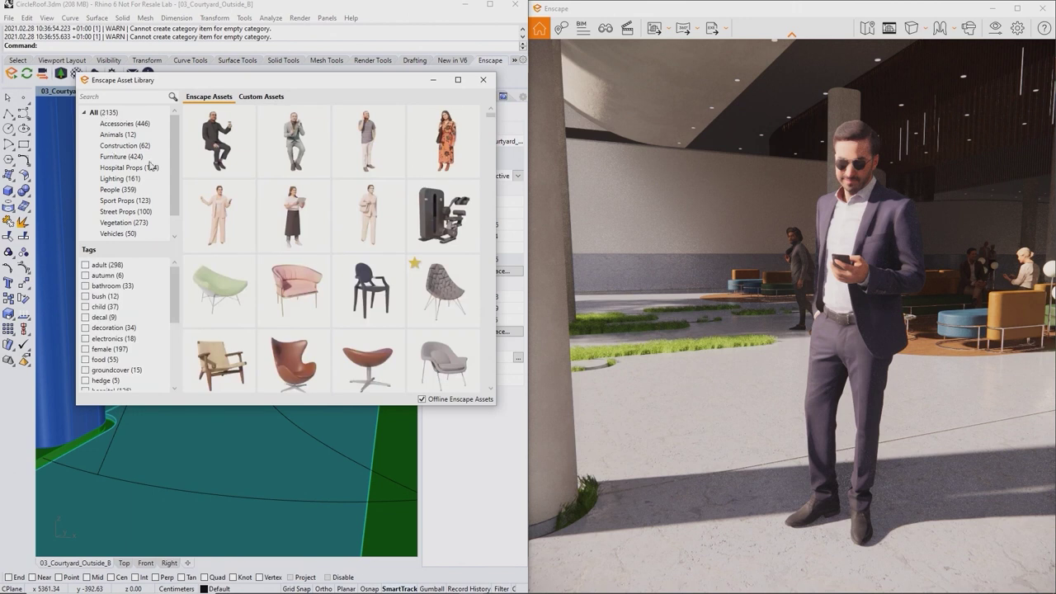
mouse_move(218, 150)
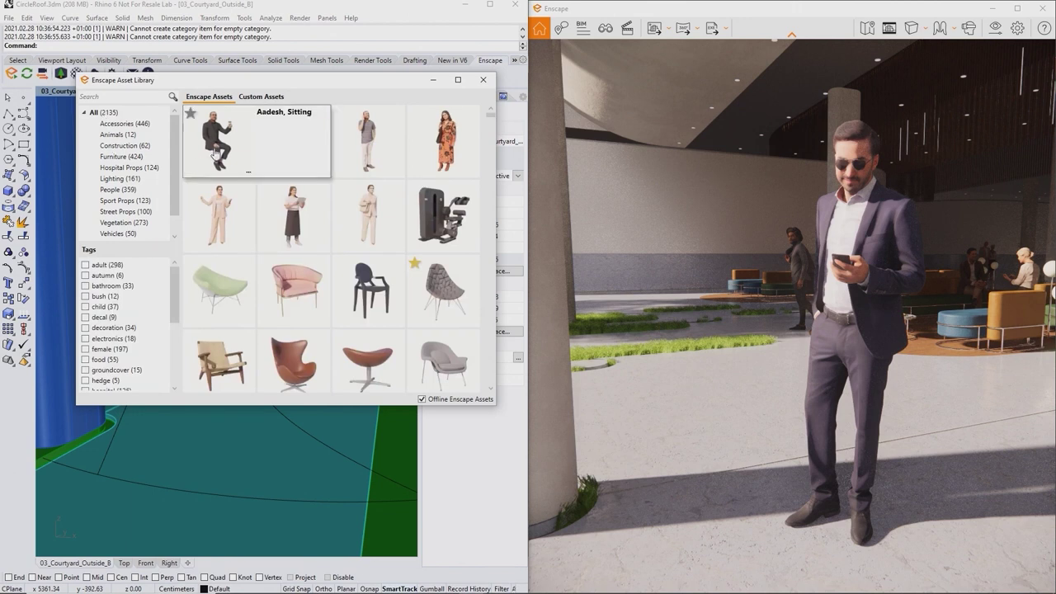
Step: Check the empty Custom Assets tab, then bring up Enscape's Asset Library panel
left_click(261, 96)
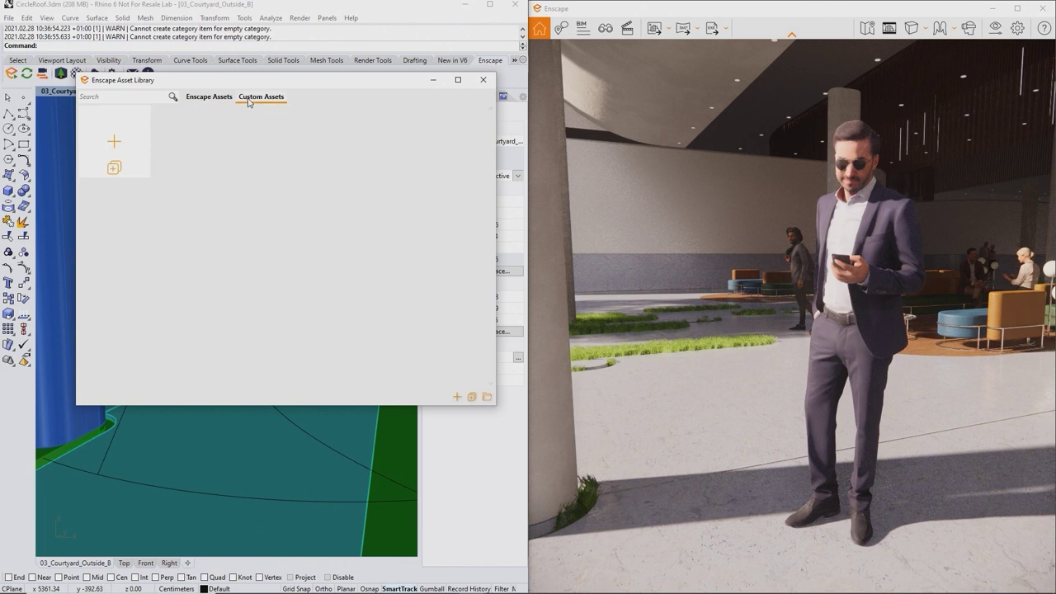
mouse_move(115, 142)
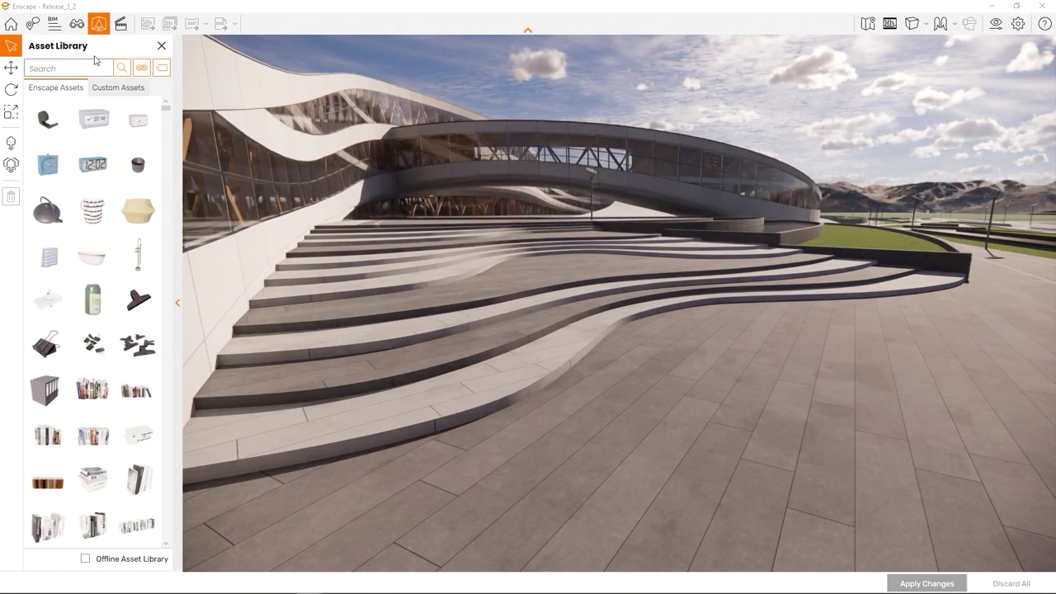
Step: Place a woman figure and a few more people on the plaza and stairs, then apply
left_click(92, 344)
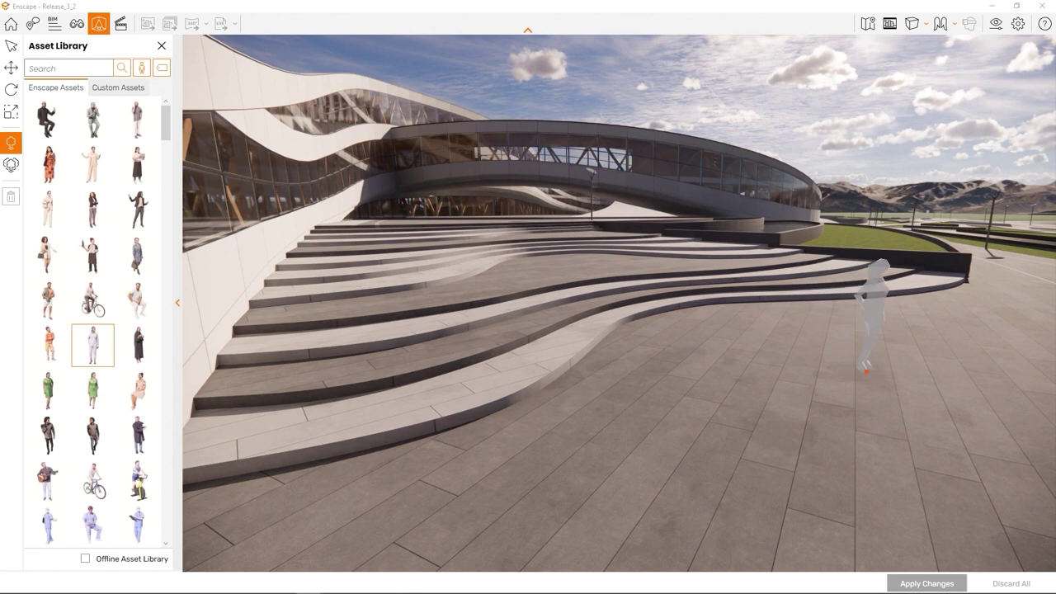
left_click(870, 368)
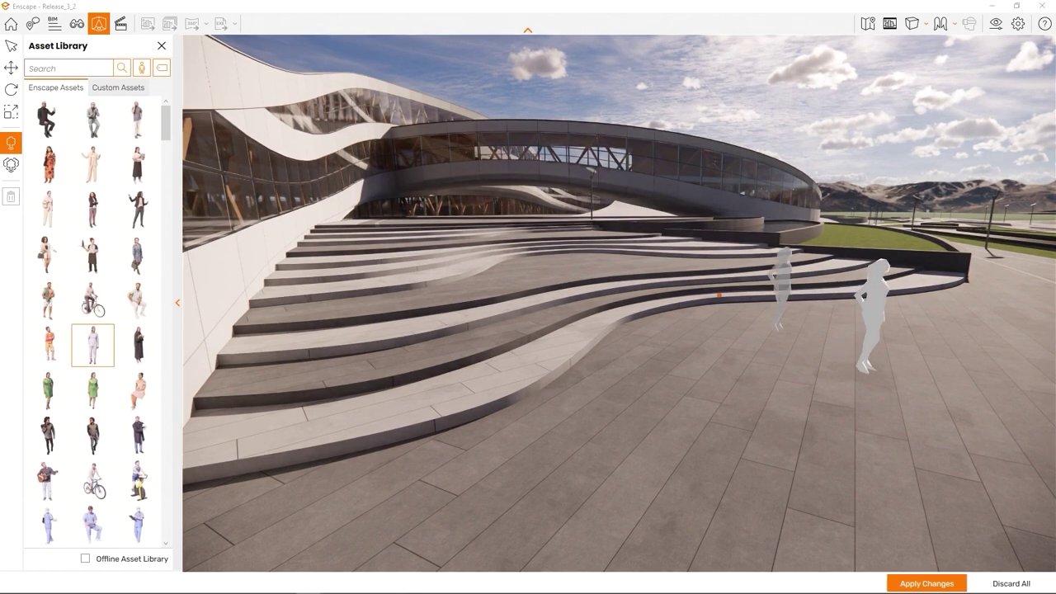
left_click(570, 264)
left_click(392, 239)
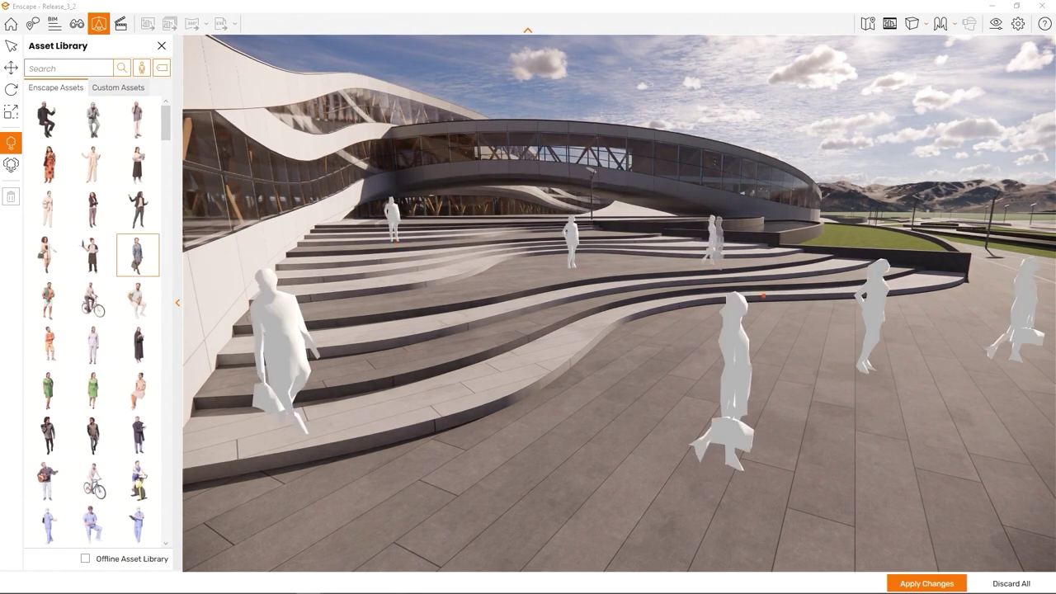
left_click(927, 584)
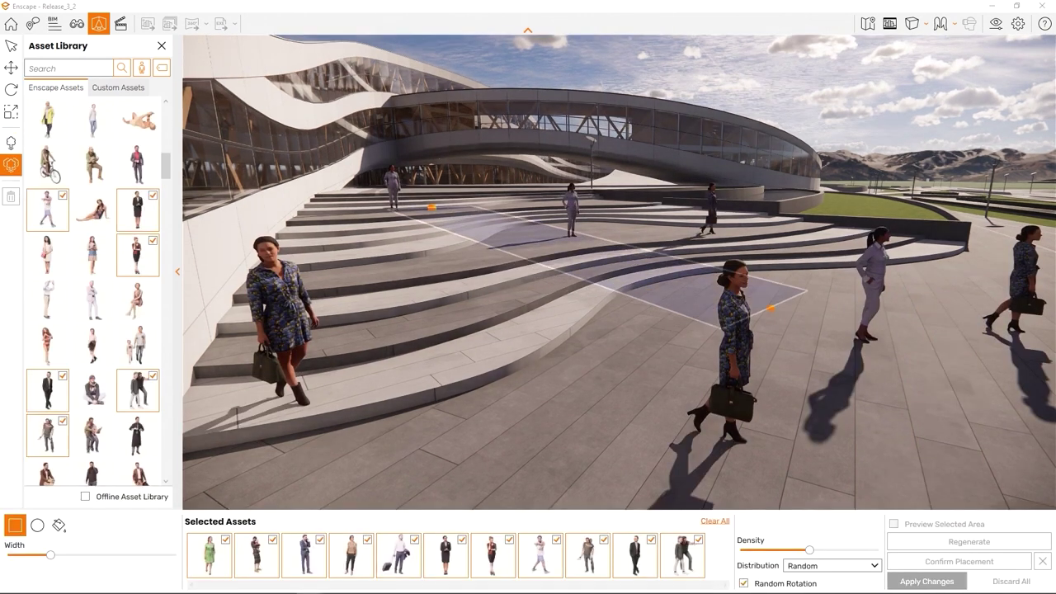
Step: Fill an area across the stairs with a crowd, raising width and density, then apply
left_click_drag(778, 309, 943, 295)
left_click_drag(51, 554, 149, 564)
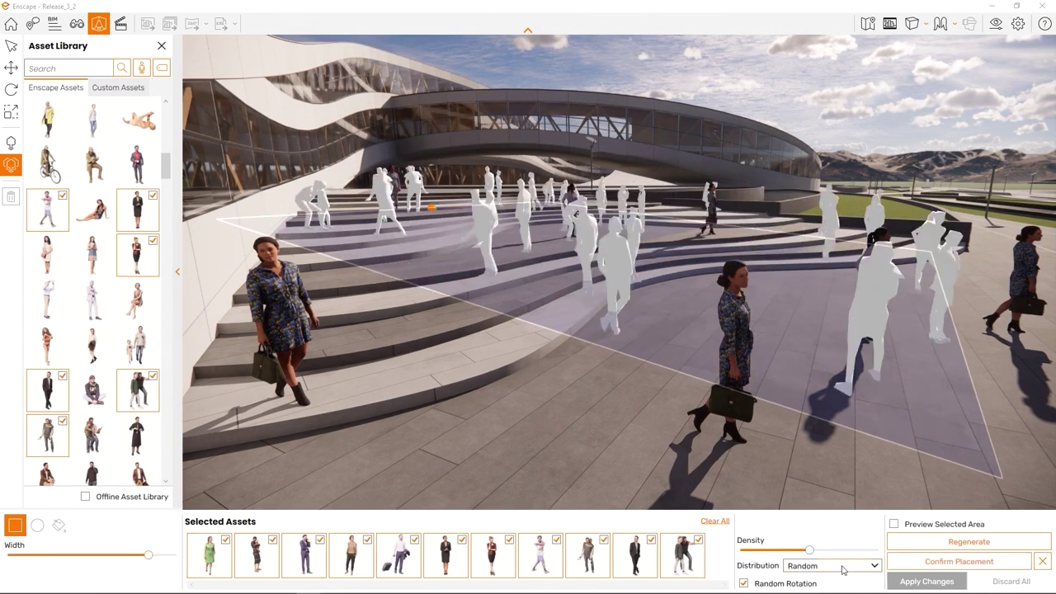
left_click_drag(813, 552, 822, 555)
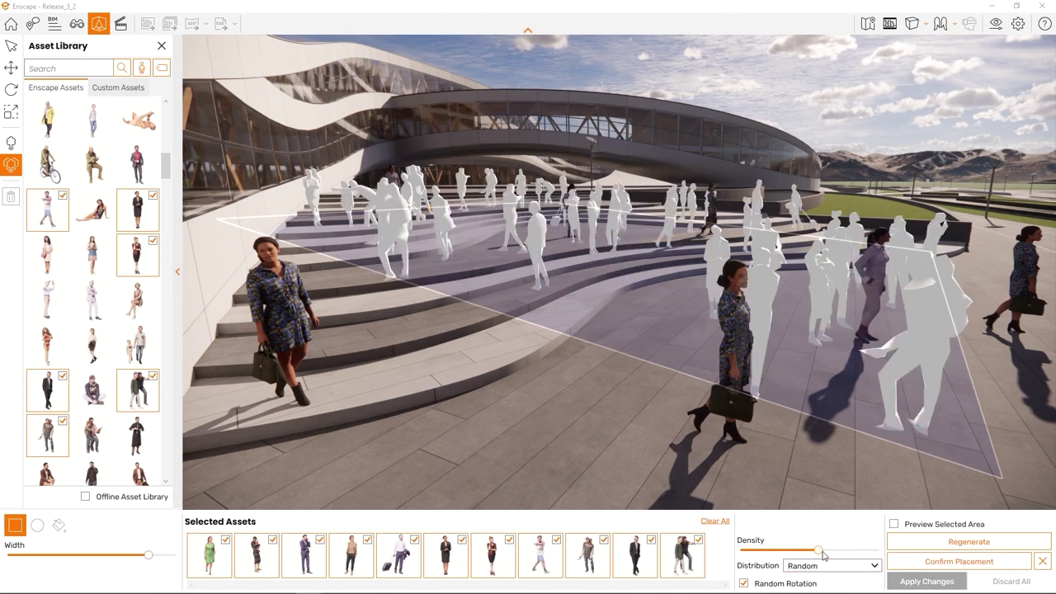
left_click(926, 581)
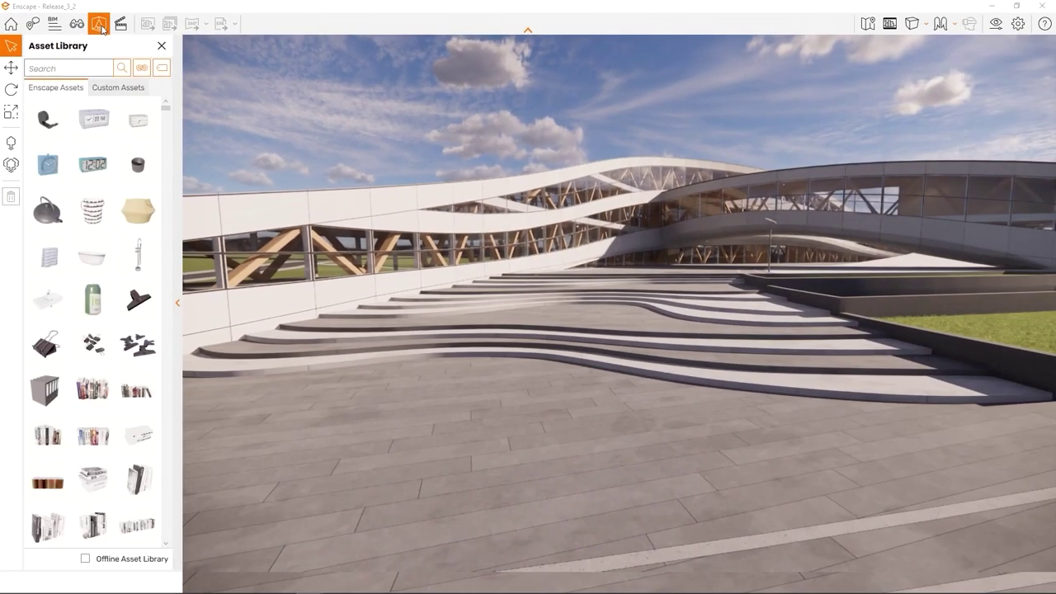
Step: Scroll through Enscape Assets and Custom Assets, then return to Enscape Assets' search field
scroll(92, 165, "down", 10)
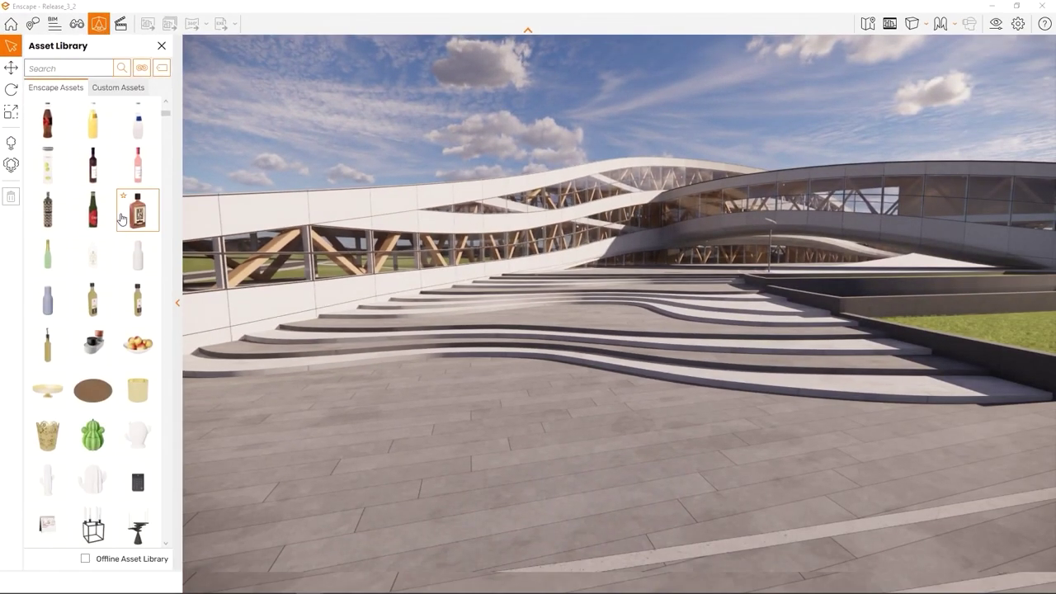
scroll(123, 222, "down", 15)
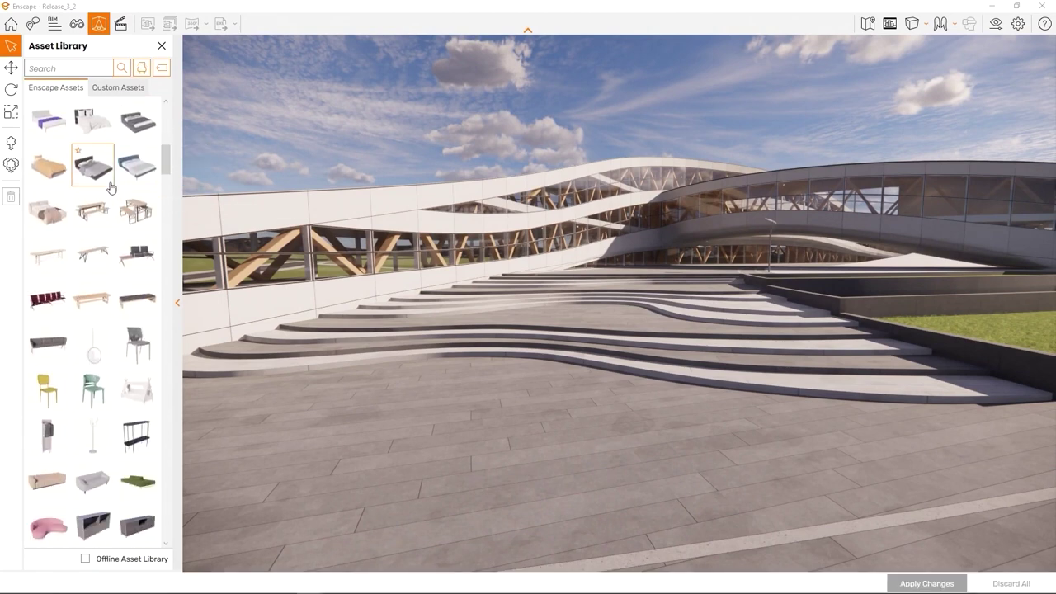
left_click(121, 89)
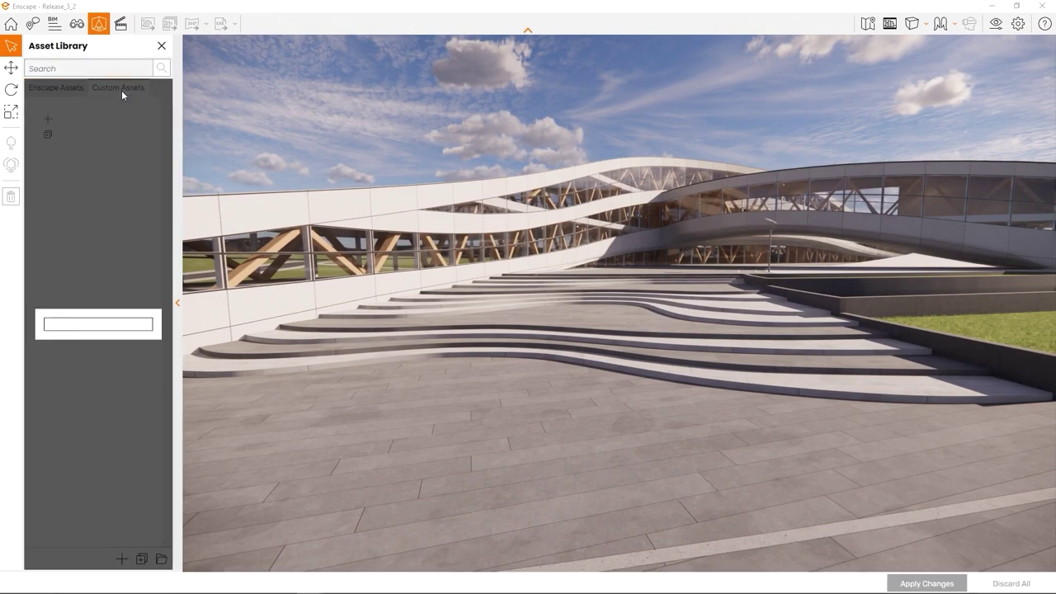
scroll(96, 216, "down", 3)
scroll(96, 216, "down", 9)
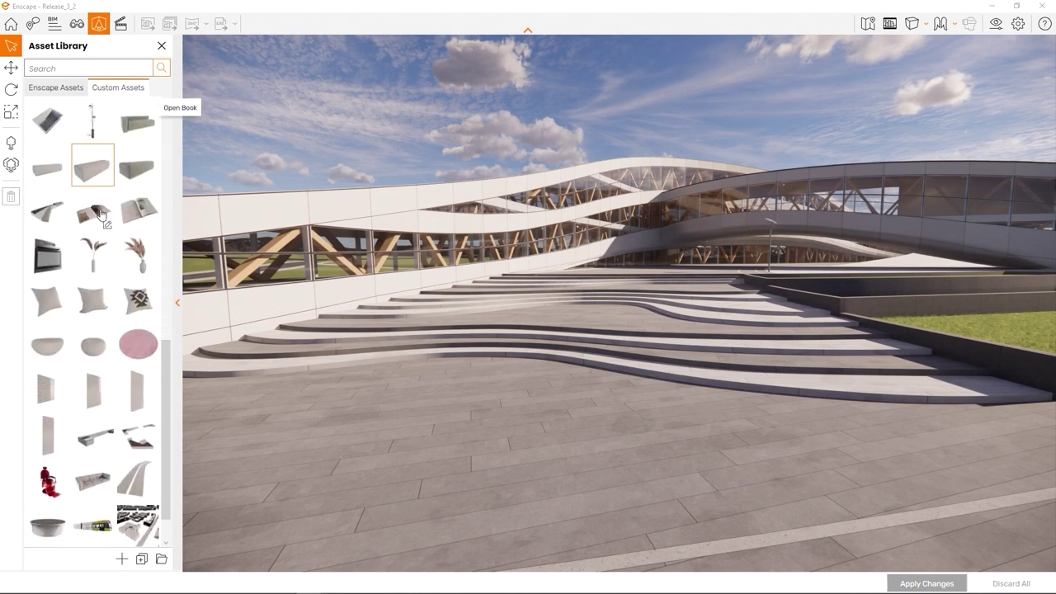
left_click(58, 89)
left_click(65, 68)
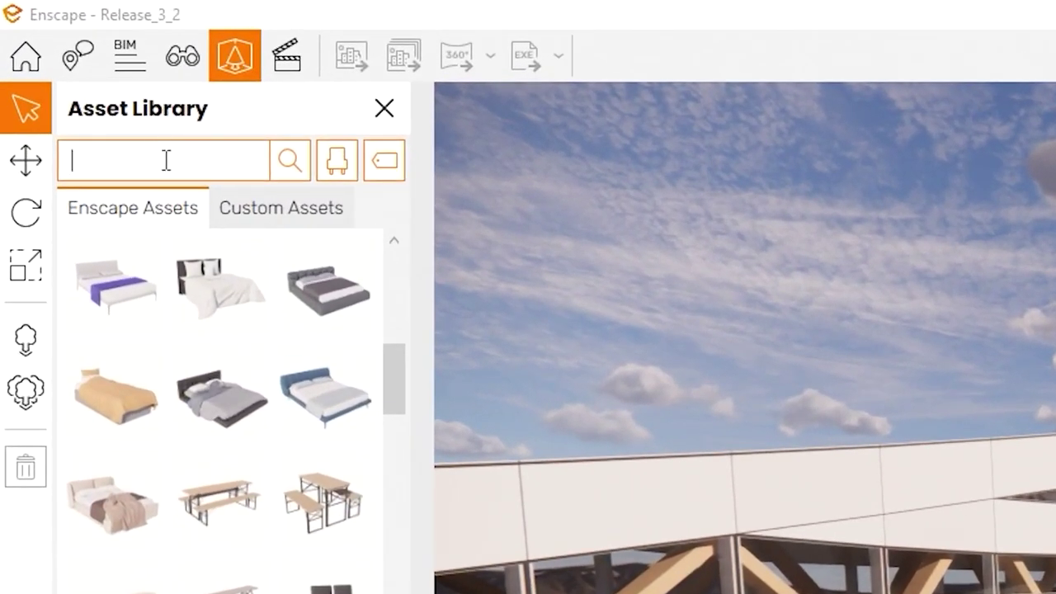
Step: Search the asset library for 'chair' and filter it to the People category
type("chair")
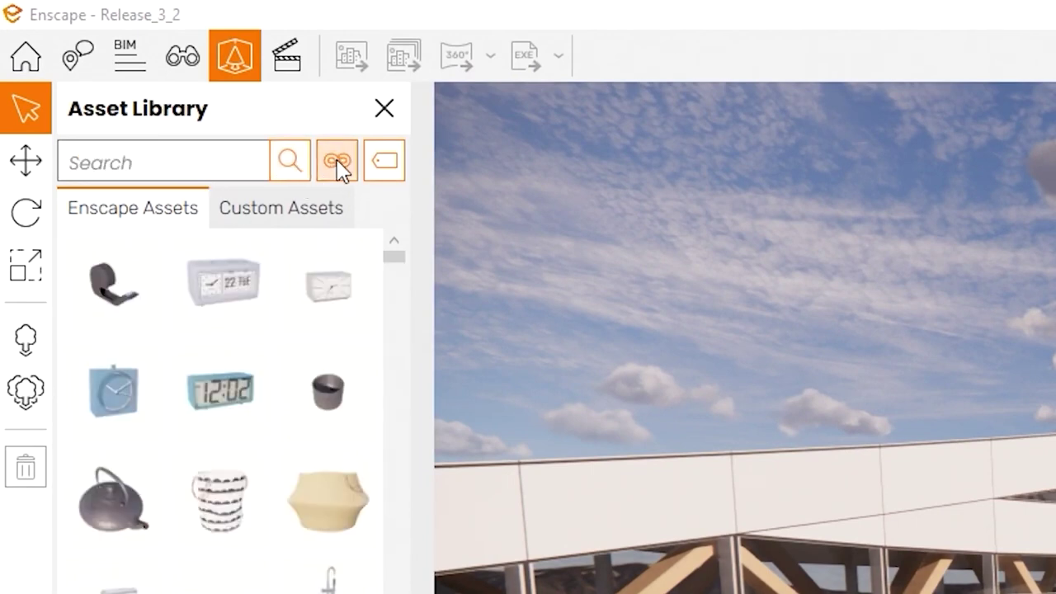
left_click(338, 165)
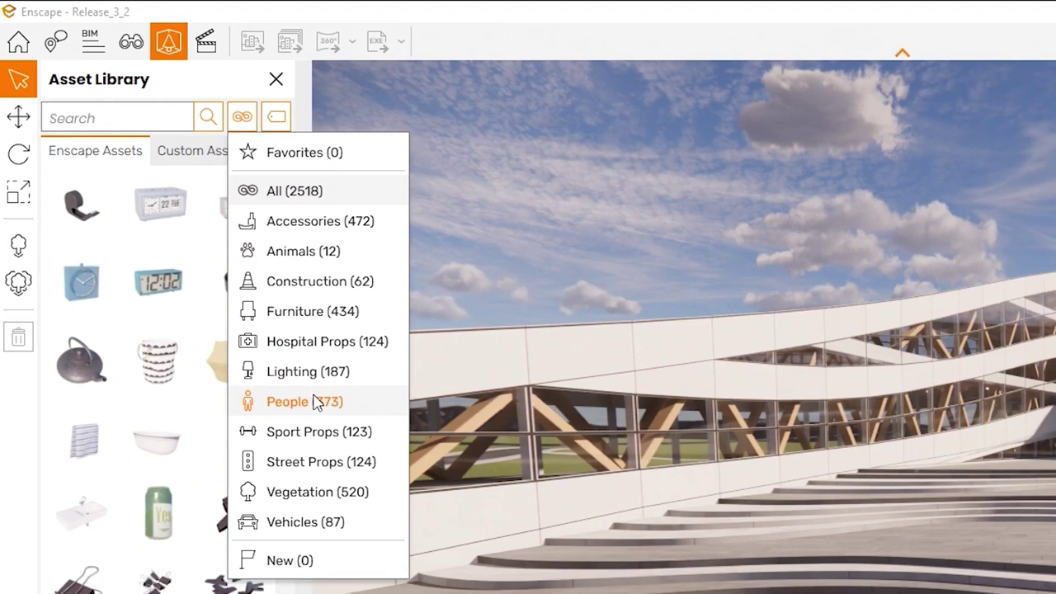
left_click(317, 402)
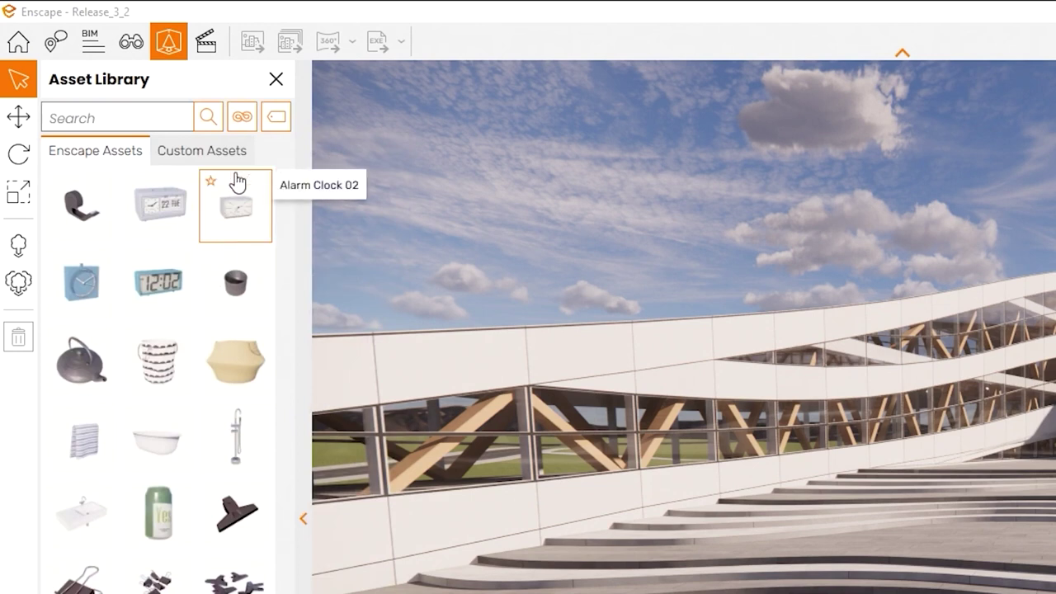
Step: Scroll through the list of asset tags
left_click(278, 122)
scroll(305, 289, "down", 3)
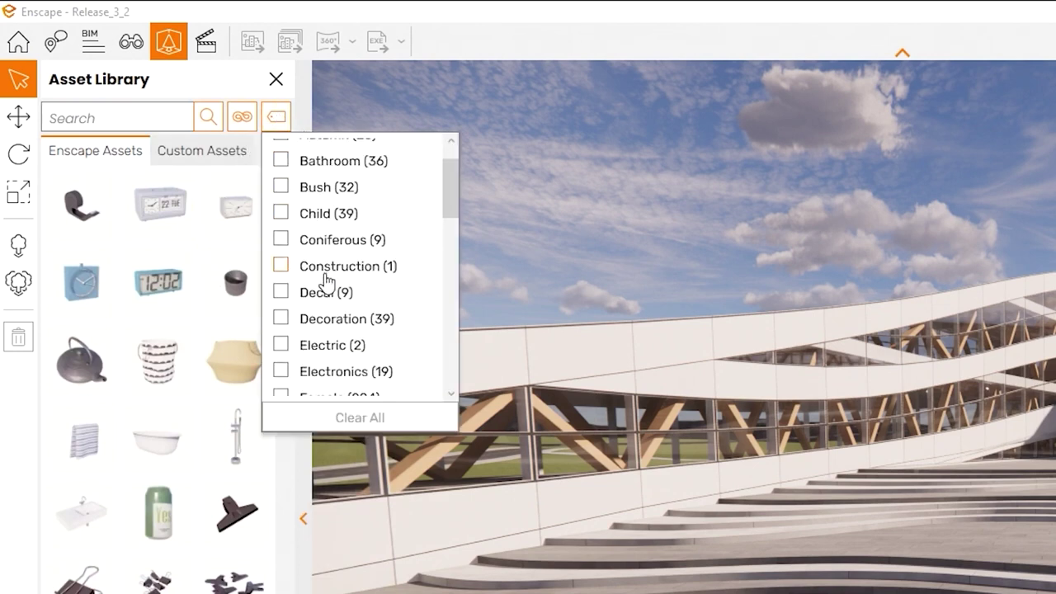
scroll(323, 315, "down", 5)
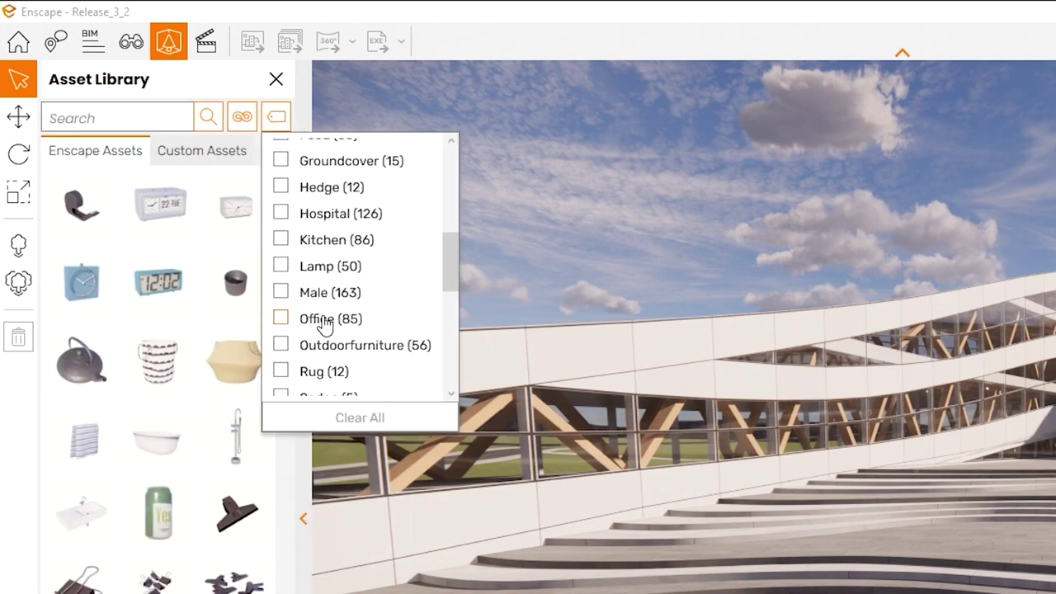
scroll(328, 322, "down", 6)
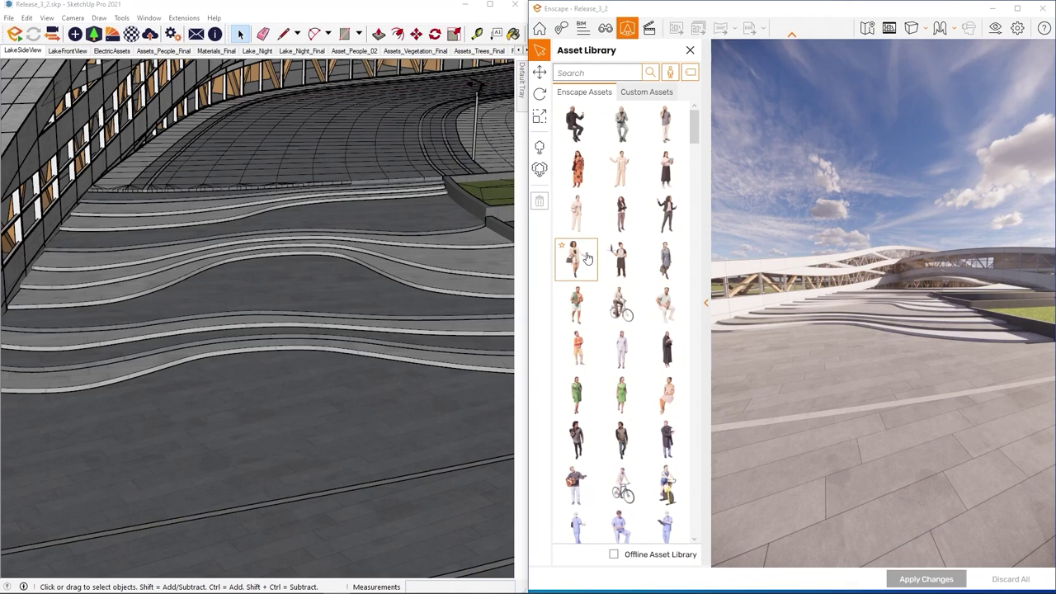
Step: Place four people, including a standing woman and a dark-clothed figure, on the plaza and apply
left_click(587, 258)
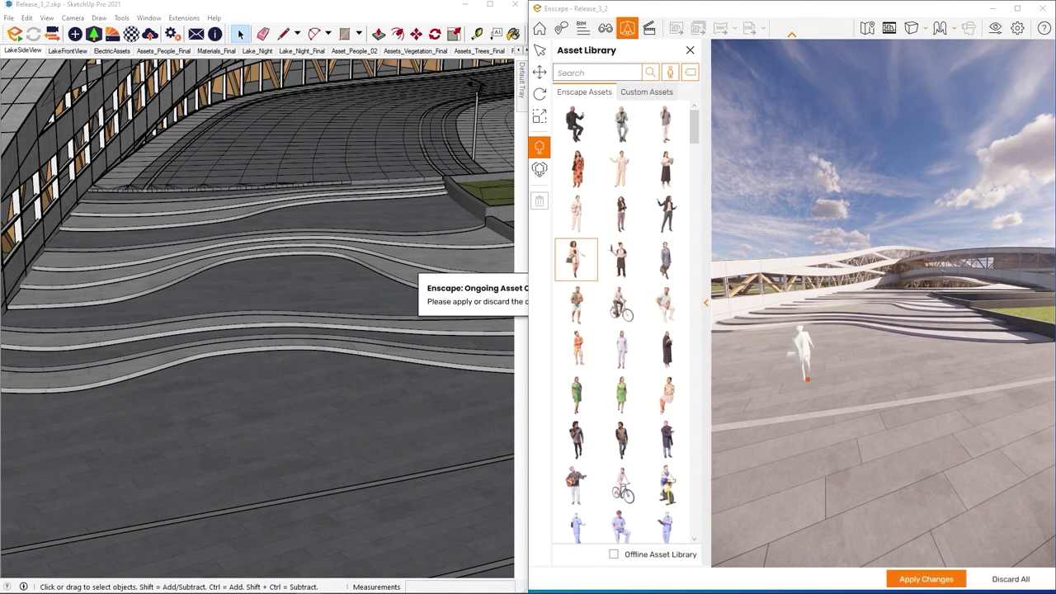
left_click(807, 380)
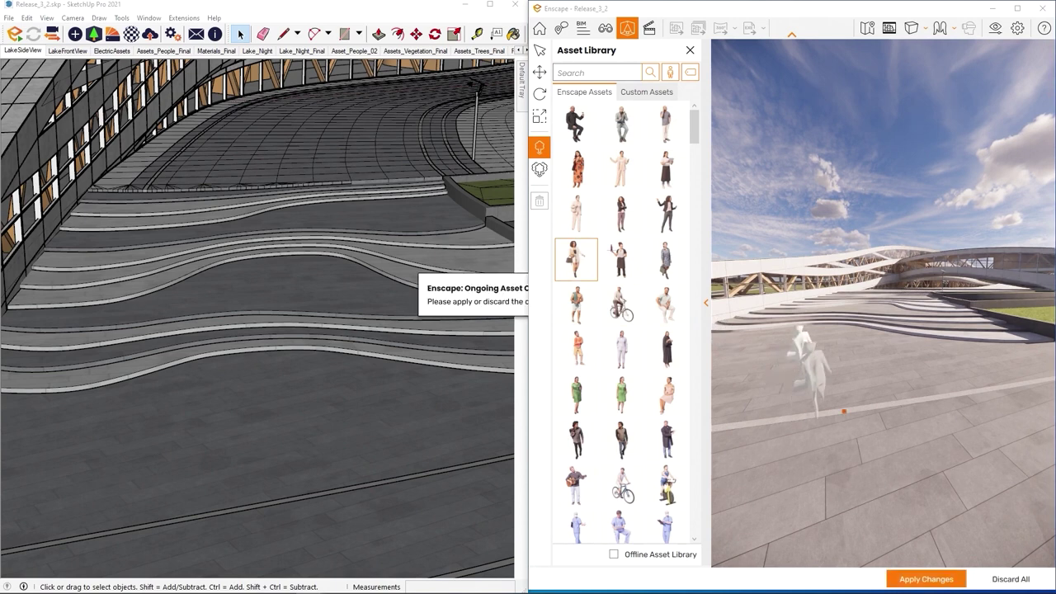
left_click(621, 169)
left_click(920, 379)
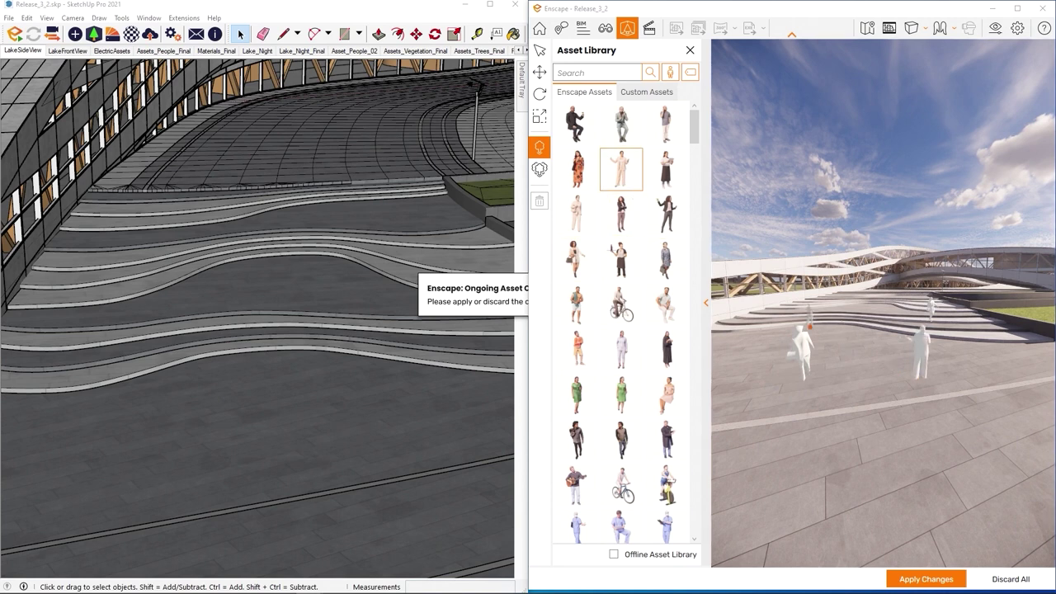
left_click(757, 499)
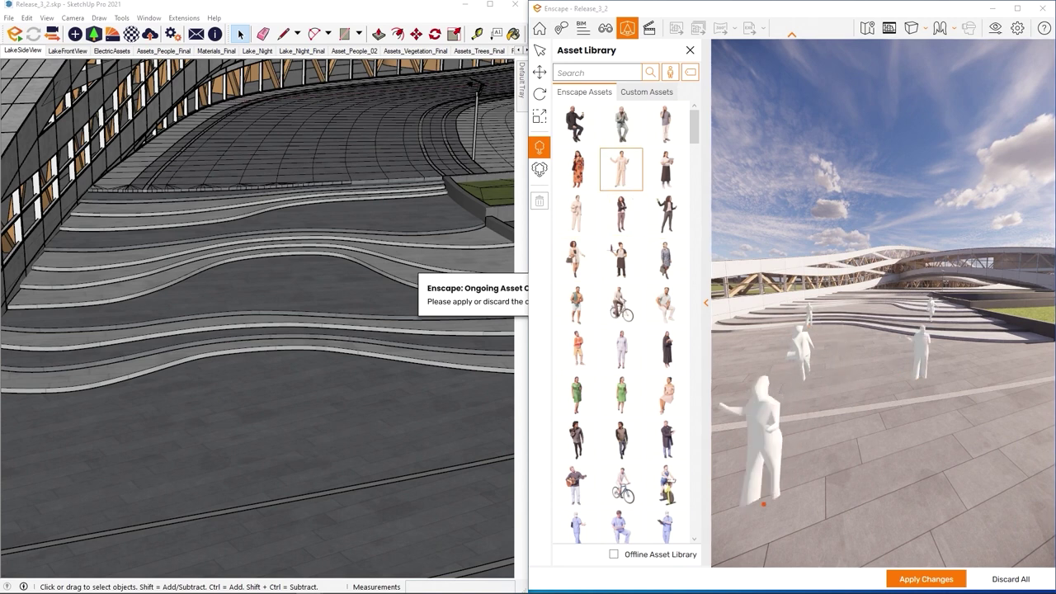
left_click(581, 430)
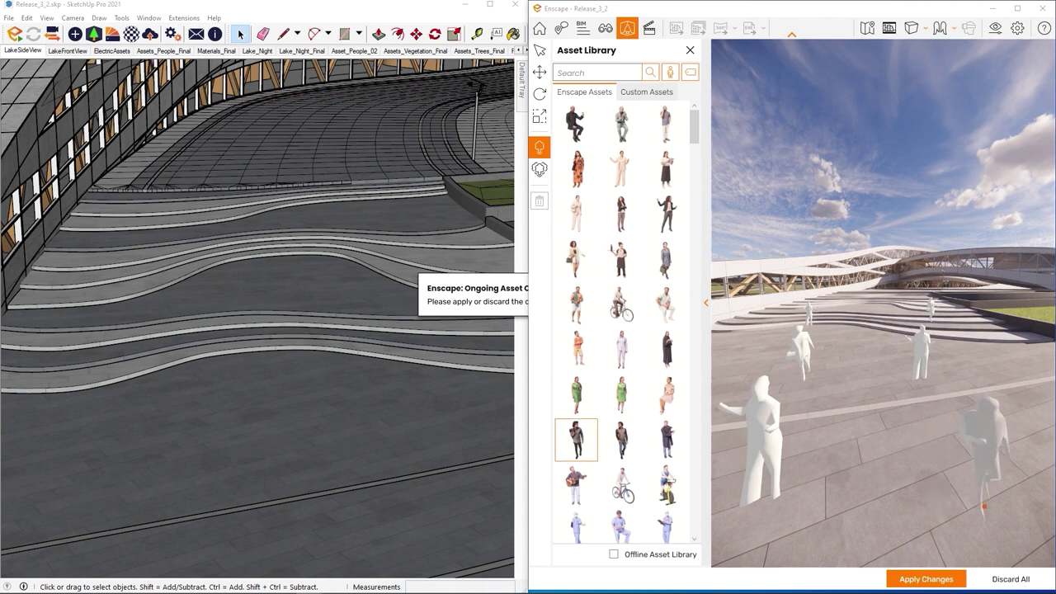
left_click(984, 493)
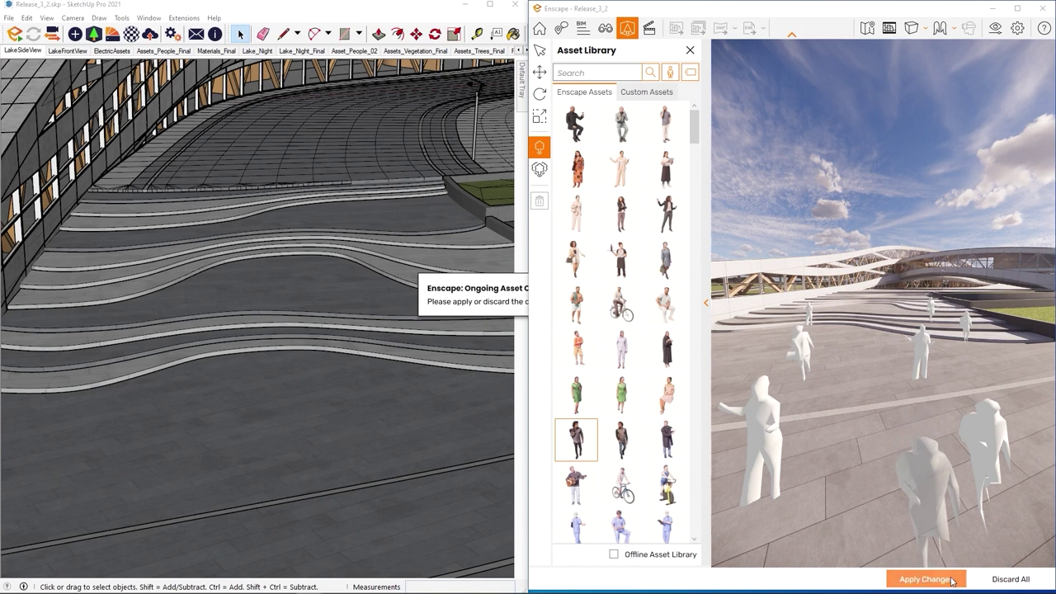
left_click(951, 580)
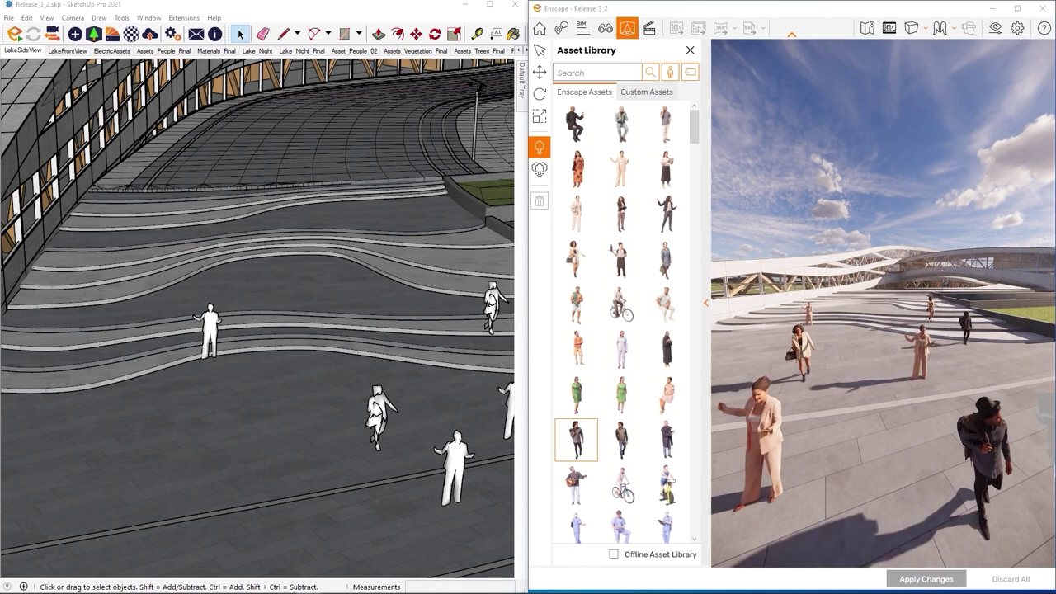
key("Escape")
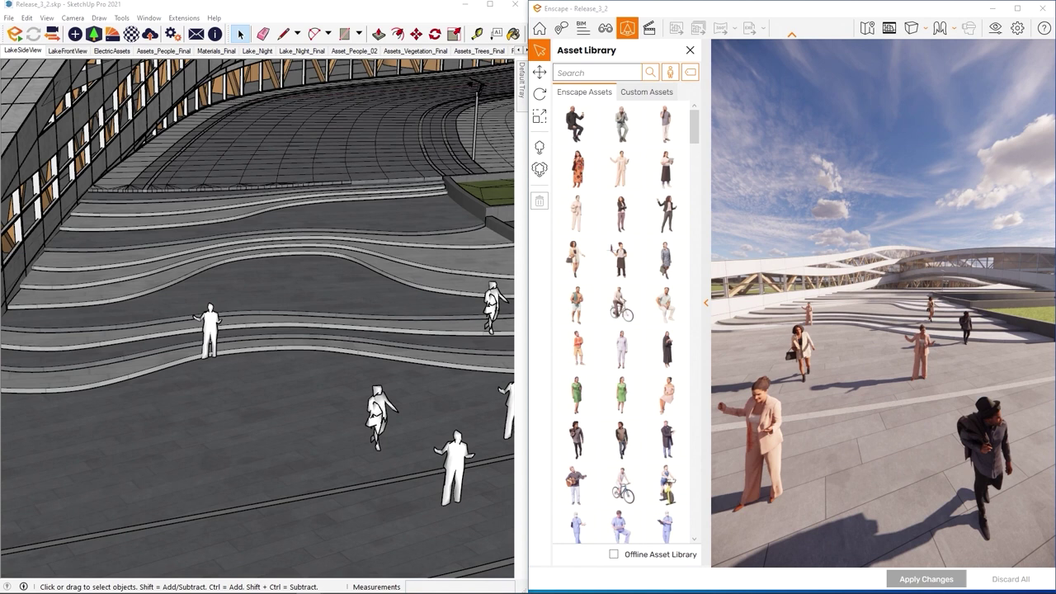
left_click_drag(905, 275, 856, 104)
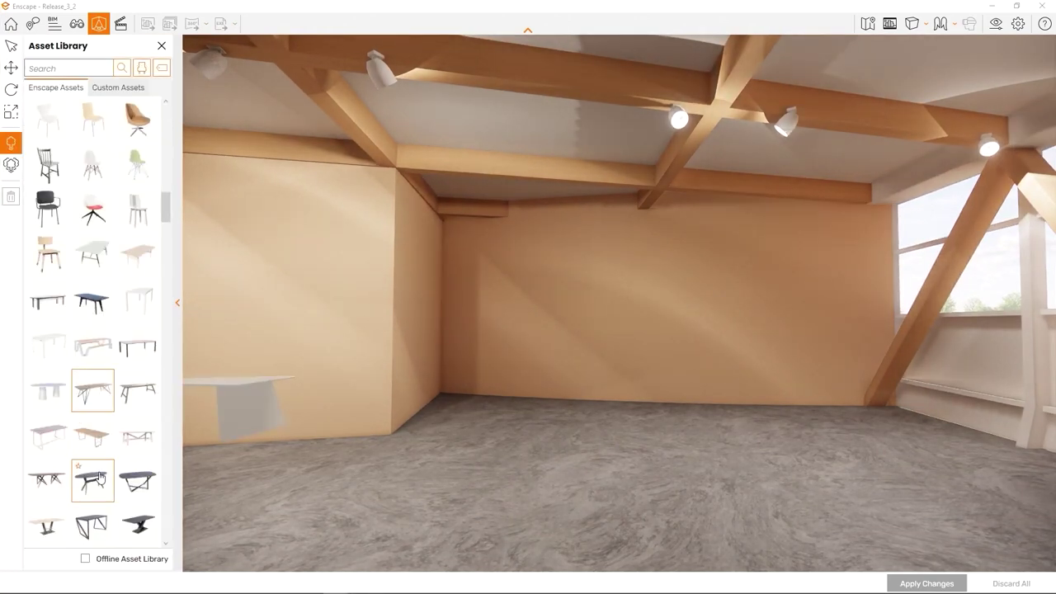
Step: Place six dining tables across the room's floor and apply the changes
scroll(47, 441, "down", 2)
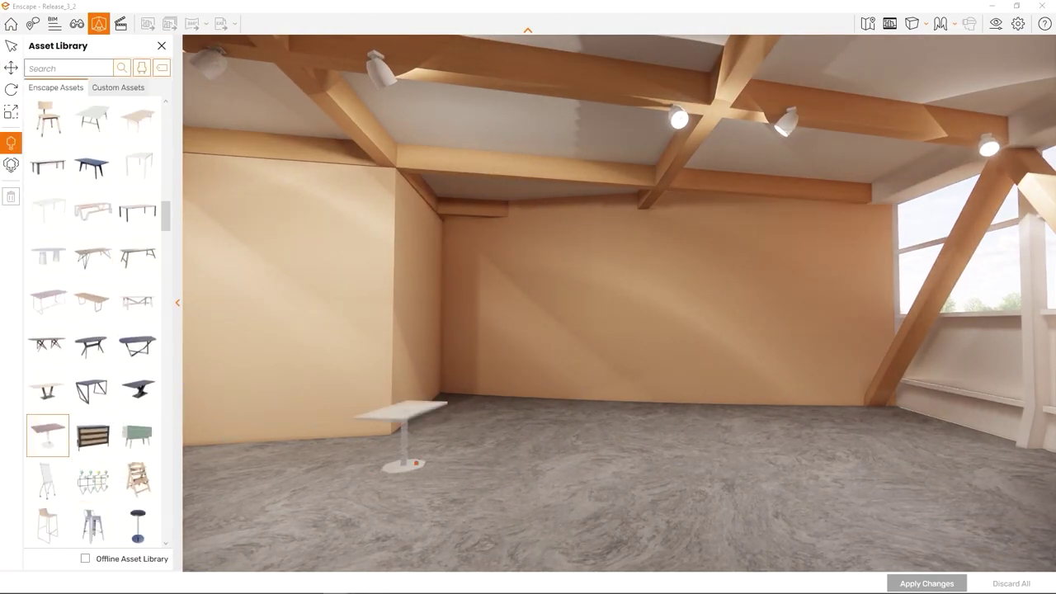
left_click(437, 464)
left_click(539, 423)
left_click(603, 466)
left_click(696, 432)
left_click(745, 499)
left_click(839, 429)
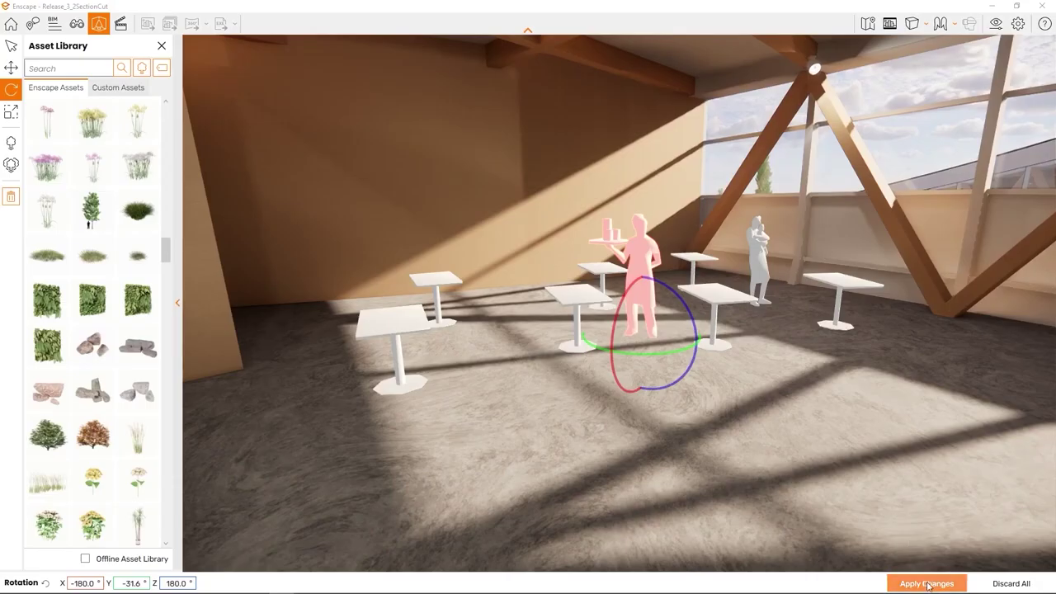
left_click(927, 584)
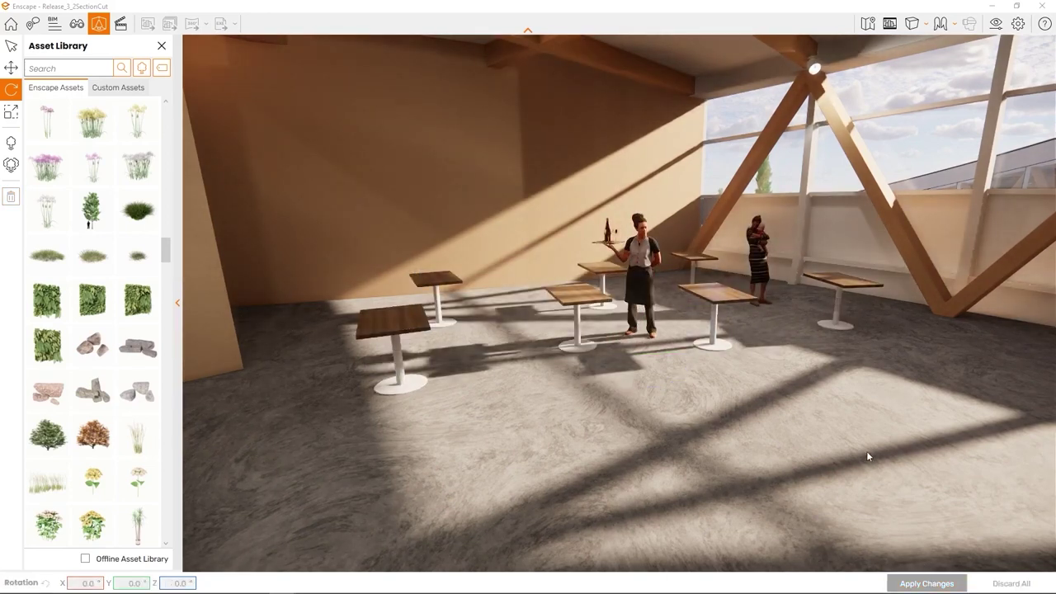
mouse_move(868, 456)
left_mouse_down()
mouse_move(880, 456)
mouse_move(858, 445)
left_mouse_up()
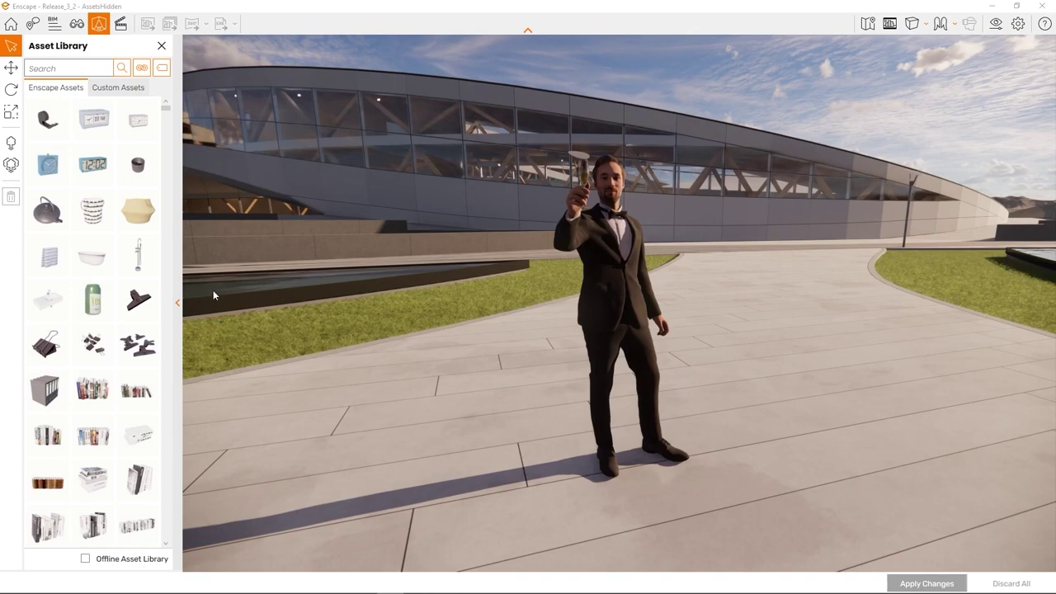
Step: Collapse the asset library panel to widen the Enscape view
left_click(179, 303)
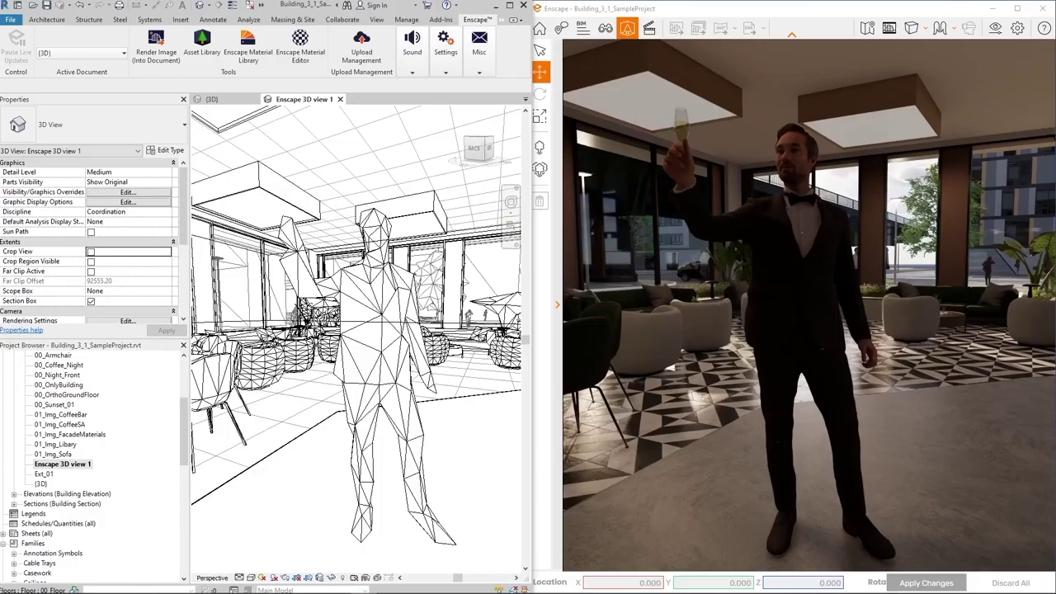
Step: Rotate the tuxedoed man with the gizmo's green ring to face another direction
left_click(816, 303)
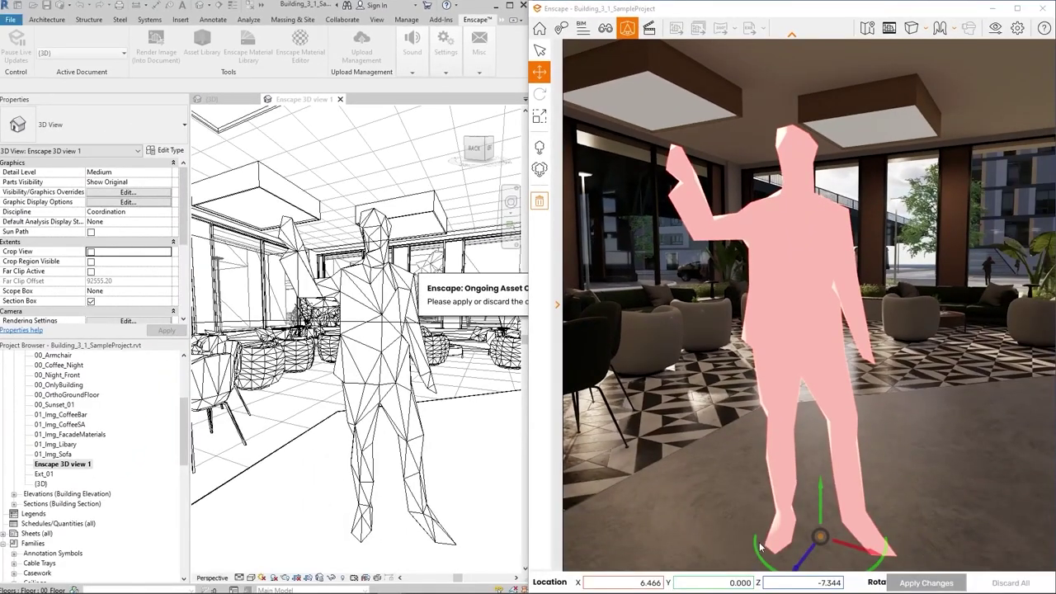
left_click_drag(759, 548, 748, 541)
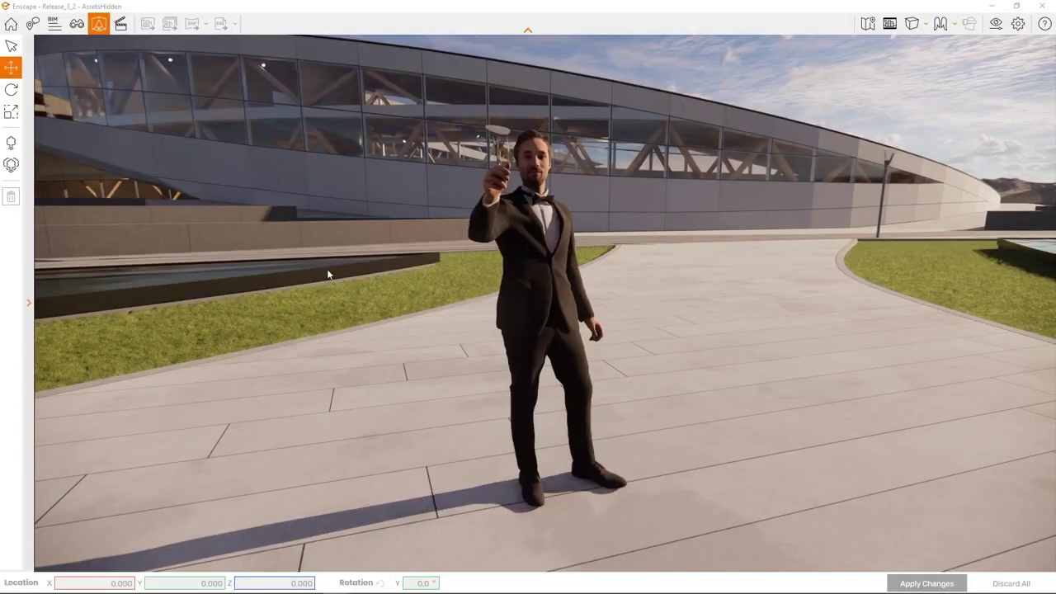
Step: Drag the tuxedoed man slightly along the paved path and apply the new position
left_click(538, 309)
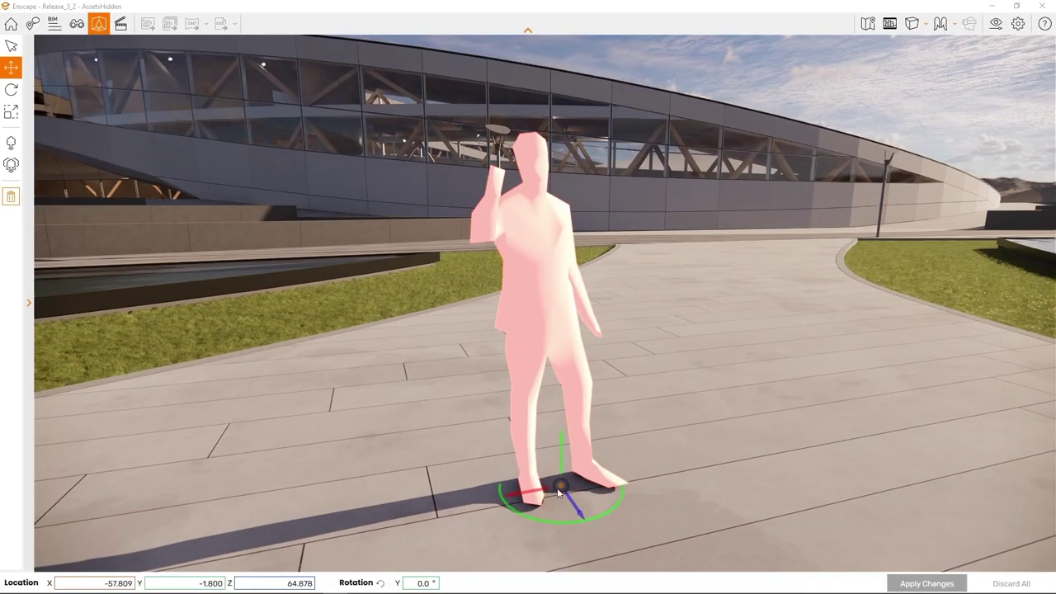
left_click_drag(559, 487, 655, 467)
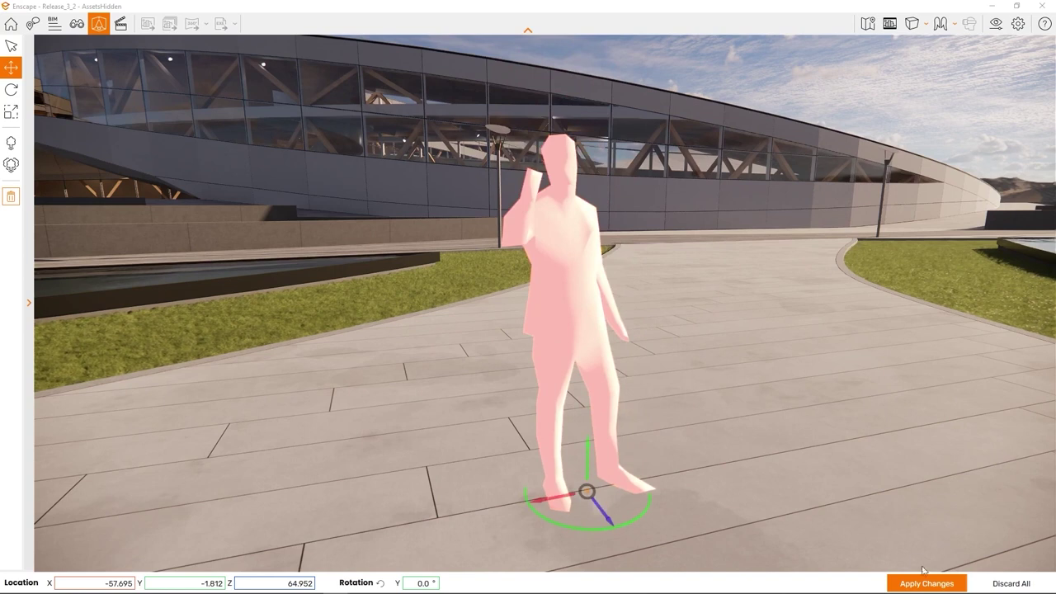
left_click(924, 582)
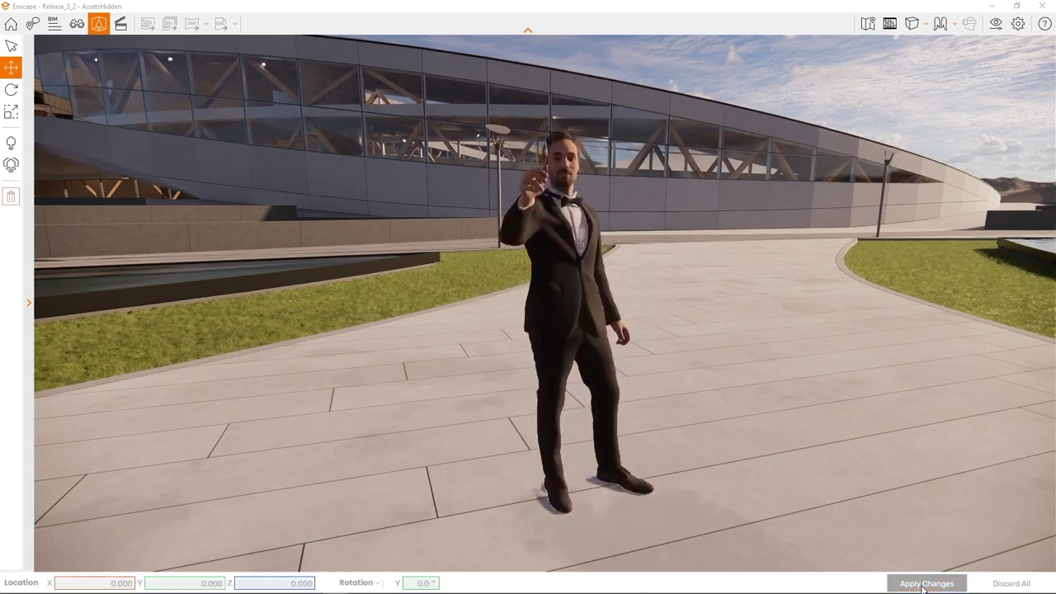
Step: Set the tuxedoed man's X location to -58 and apply the change
left_click(561, 324)
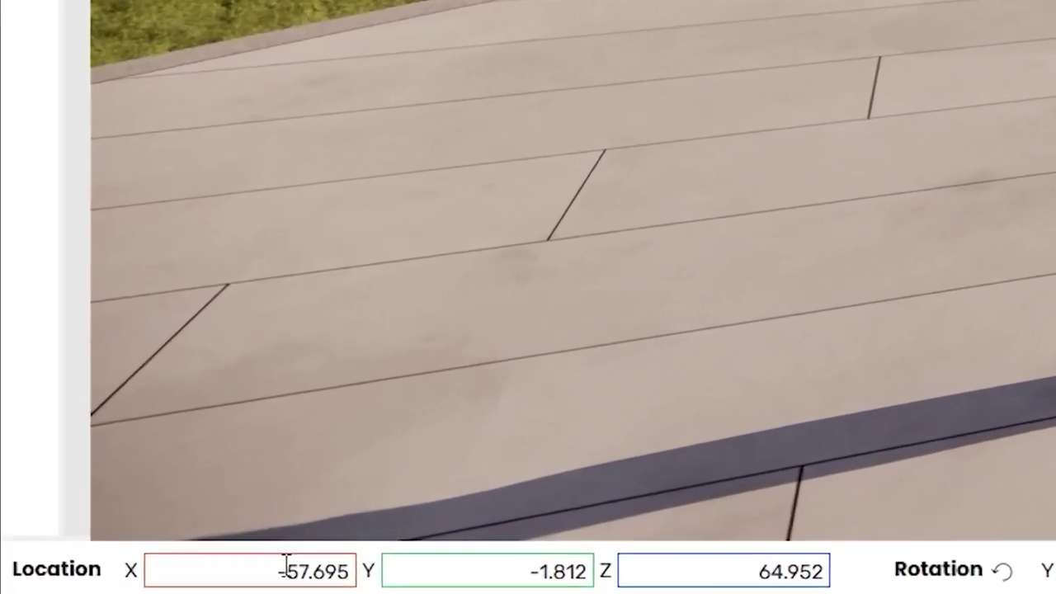
left_click(307, 576)
left_click(324, 577)
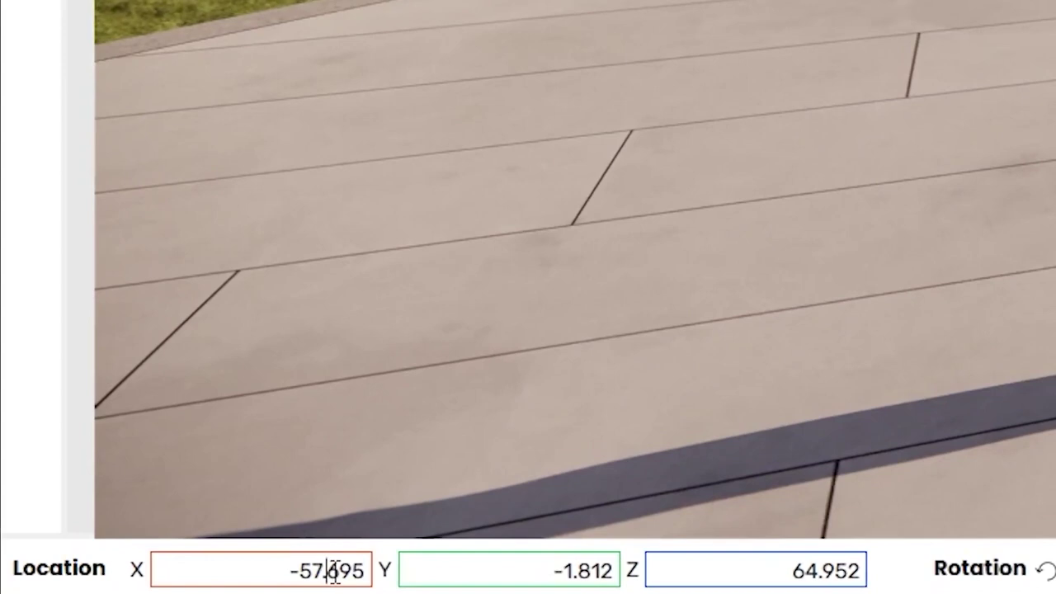
left_click_drag(315, 569, 438, 577)
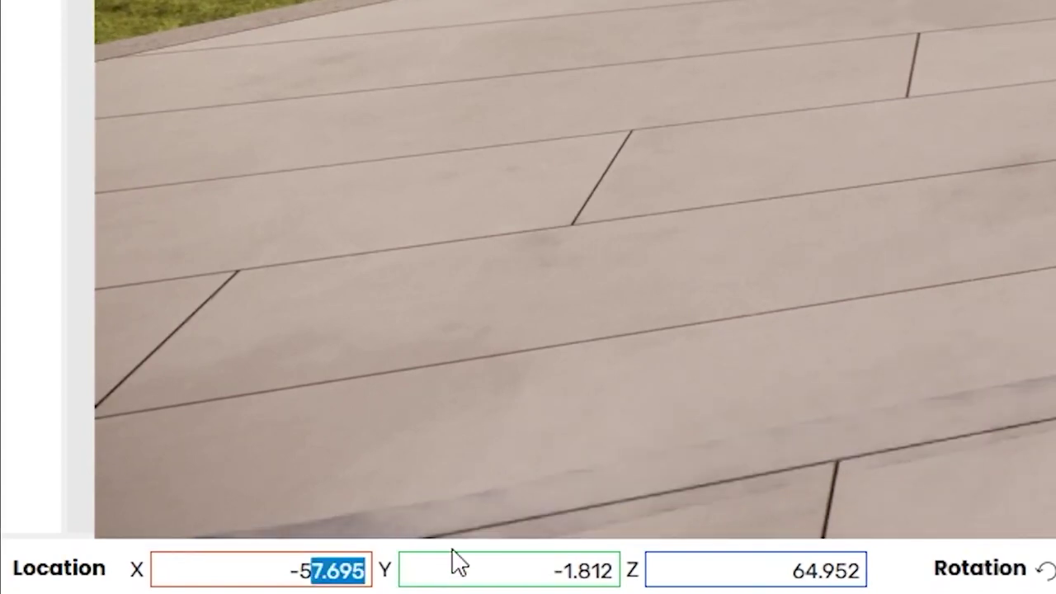
type("8")
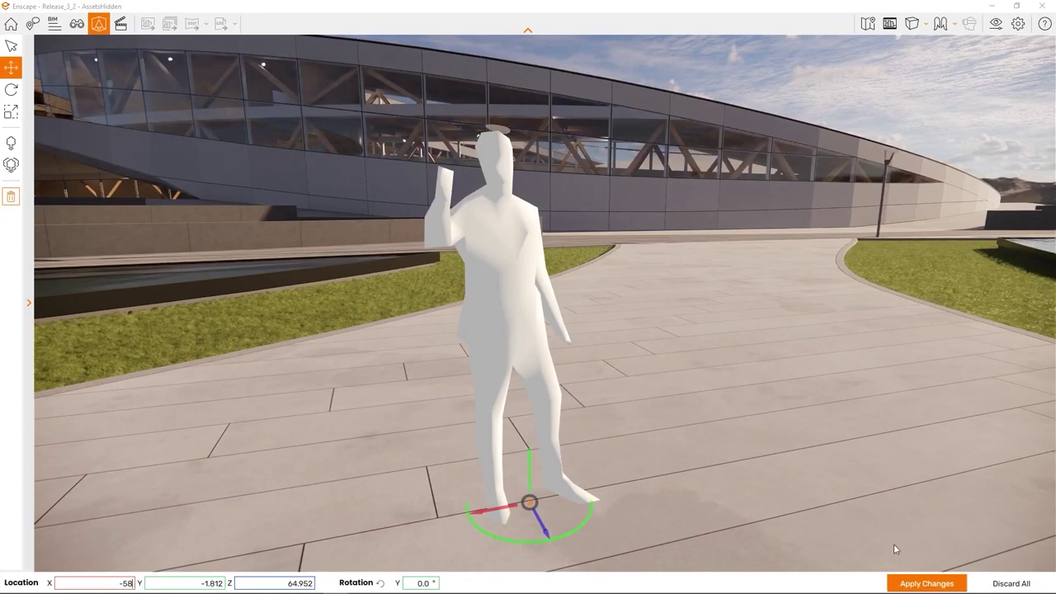
left_click(914, 582)
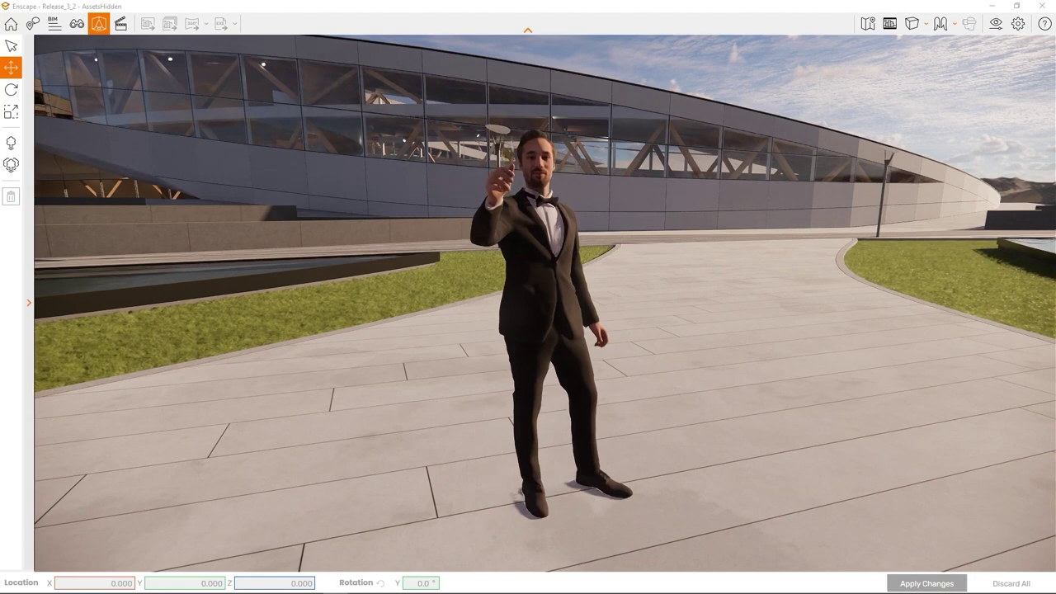
Step: Turn the man around his vertical axis, shrink him, and apply both changes
left_click(12, 89)
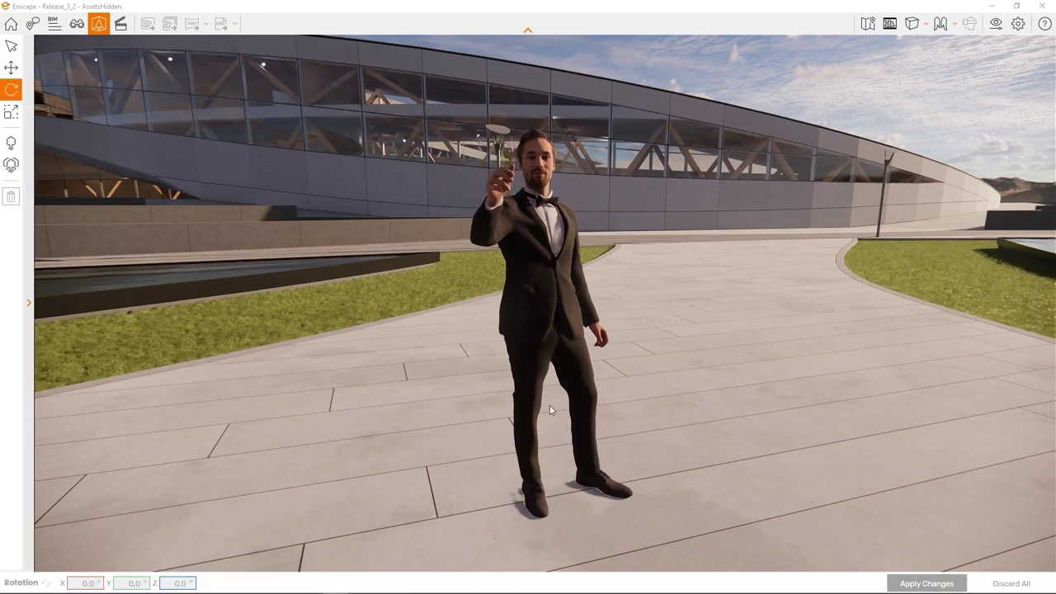
left_click(555, 342)
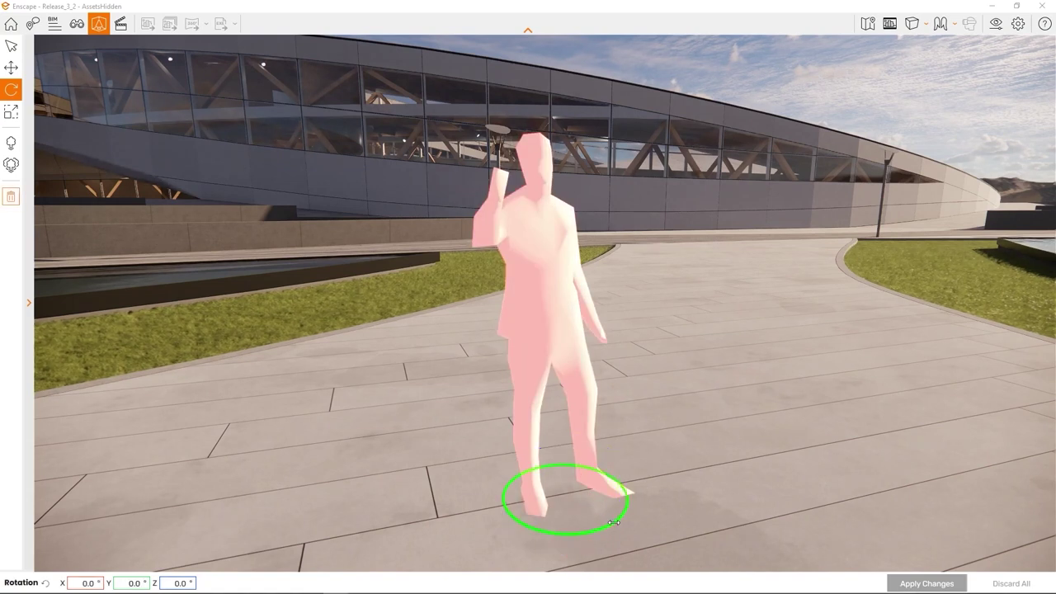
left_click_drag(617, 526, 112, 253)
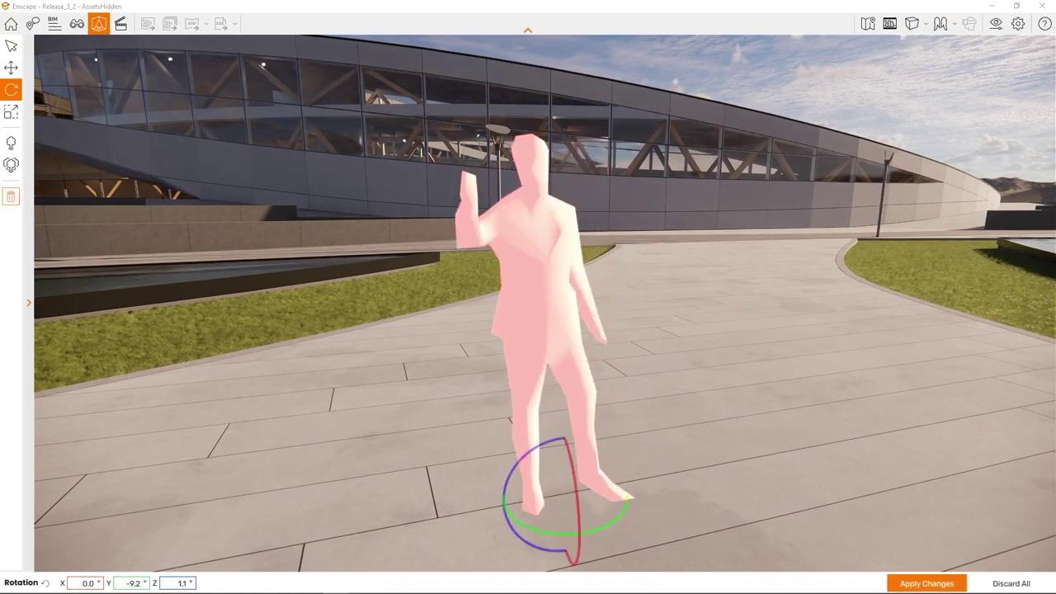
left_click(10, 111)
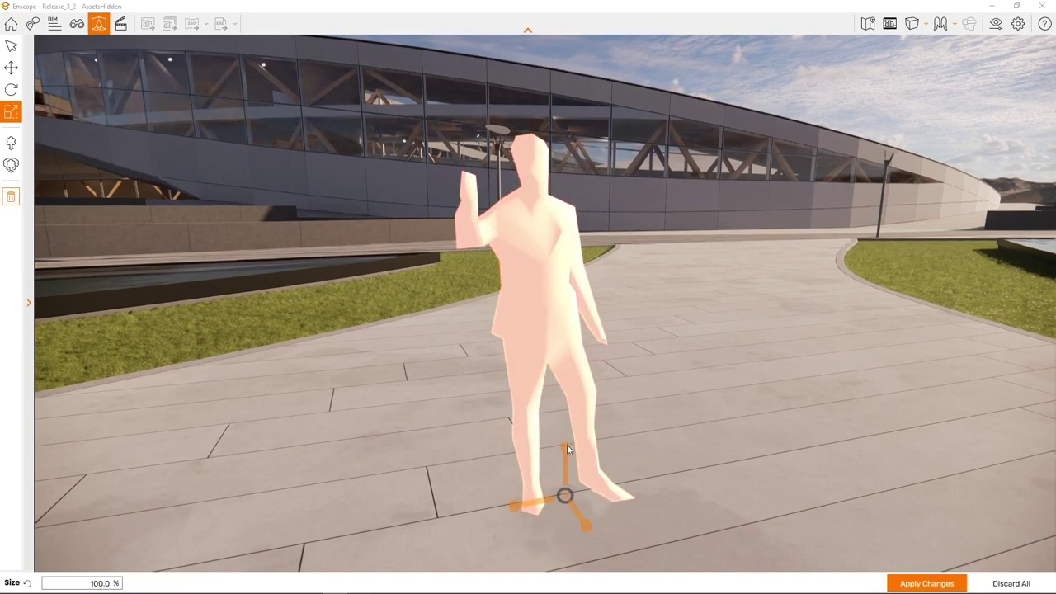
mouse_move(565, 452)
left_mouse_down()
mouse_move(569, 383)
mouse_move(566, 470)
mouse_move(565, 446)
left_mouse_up()
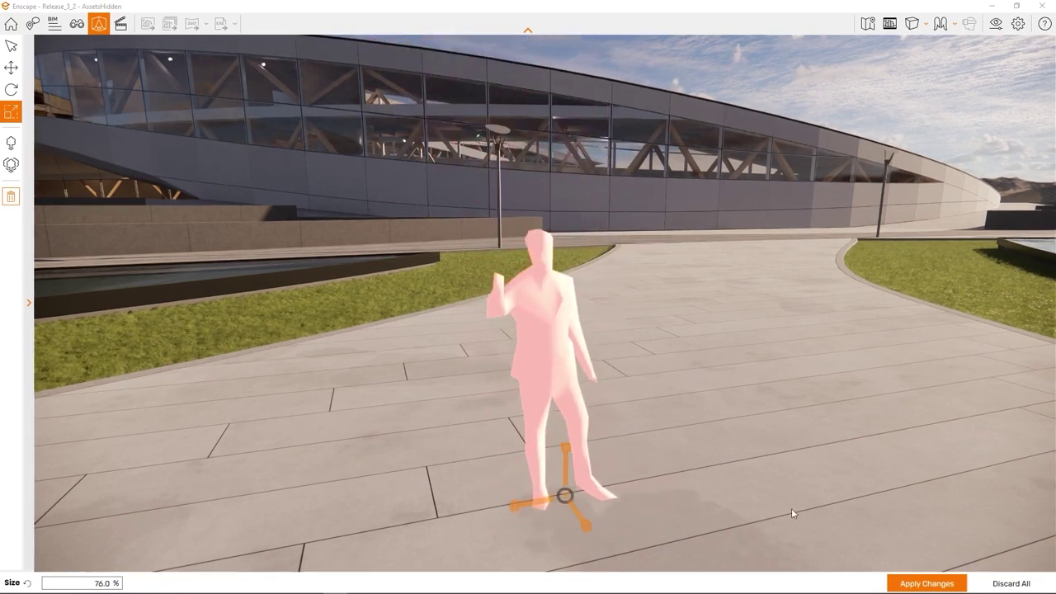
left_click(905, 585)
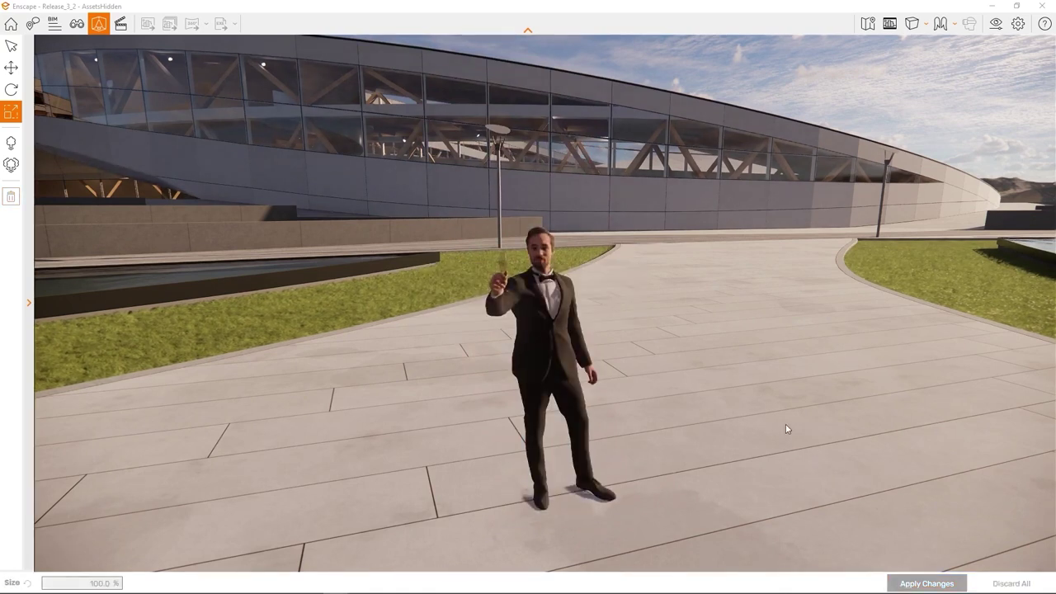
Step: Delete the man asset and apply the removal
left_click(555, 288)
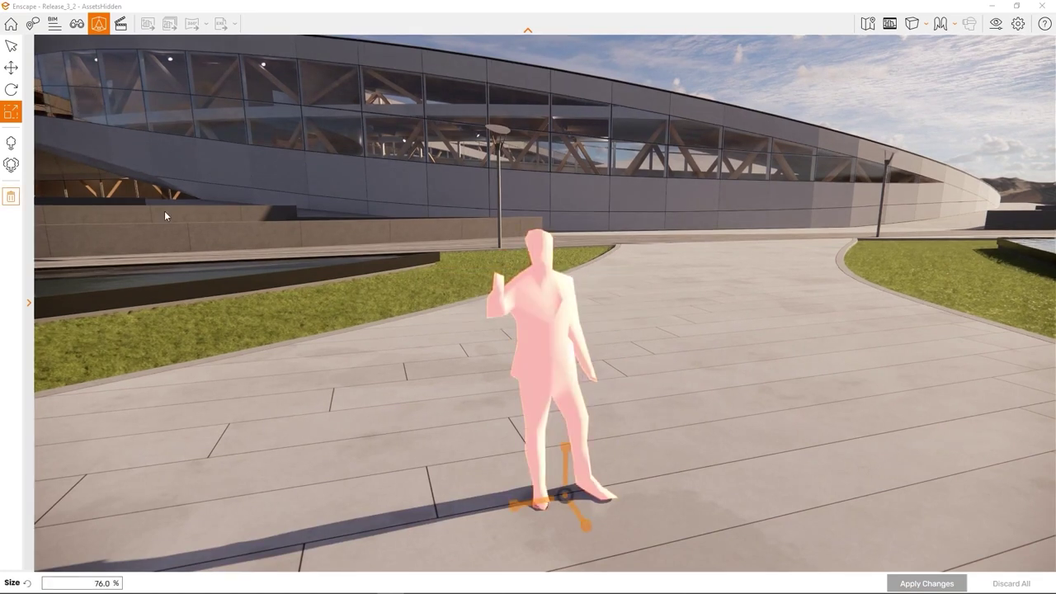
left_click(11, 197)
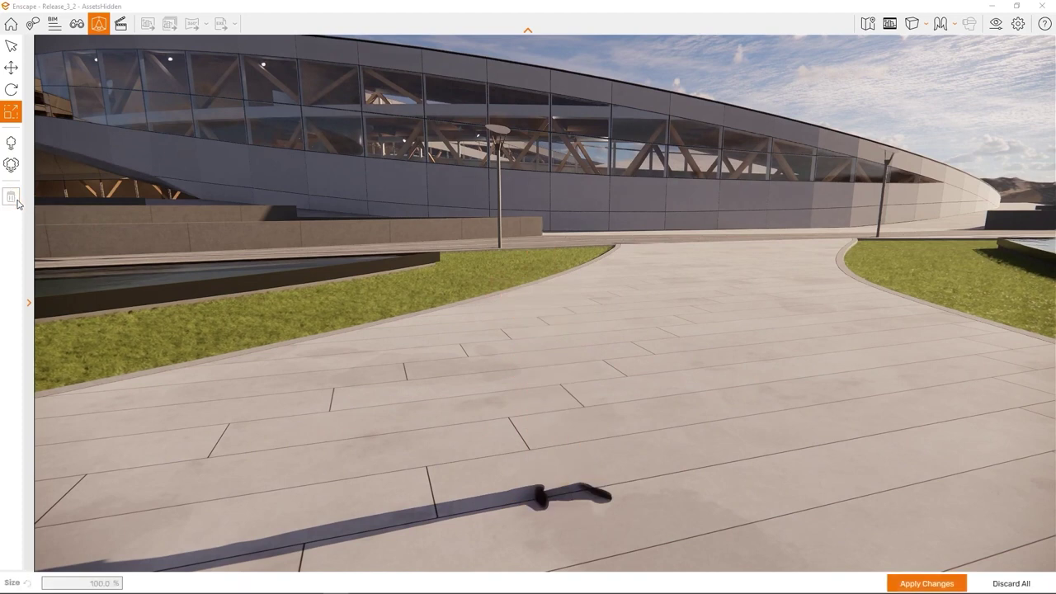
left_click(925, 582)
Step: Open Multi Asset Placement (reopened with P) and orbit around the V-shaped bench and water feature
left_click_drag(871, 509, 653, 499)
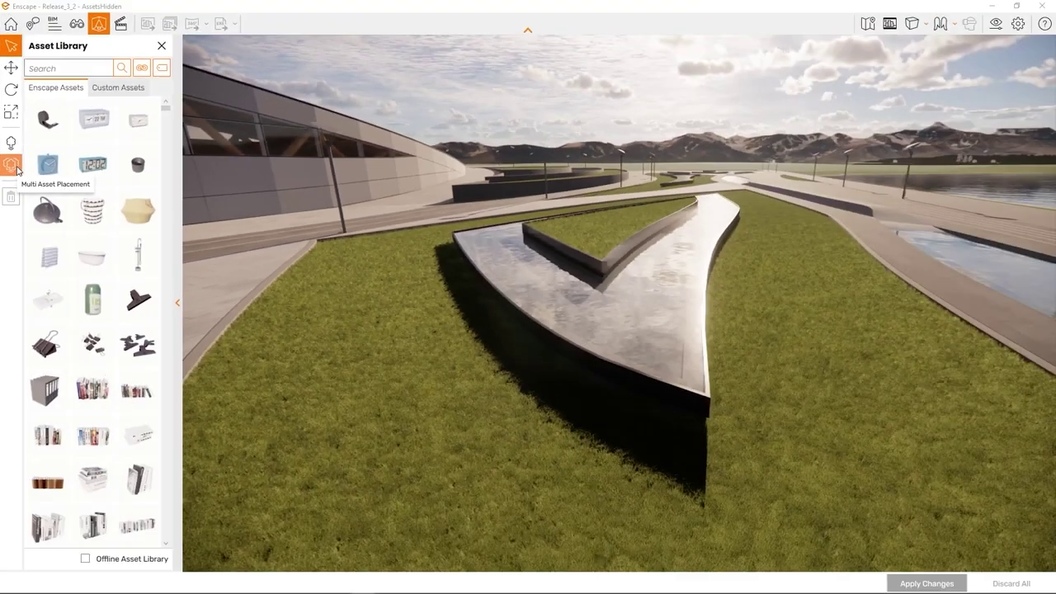
left_click(12, 165)
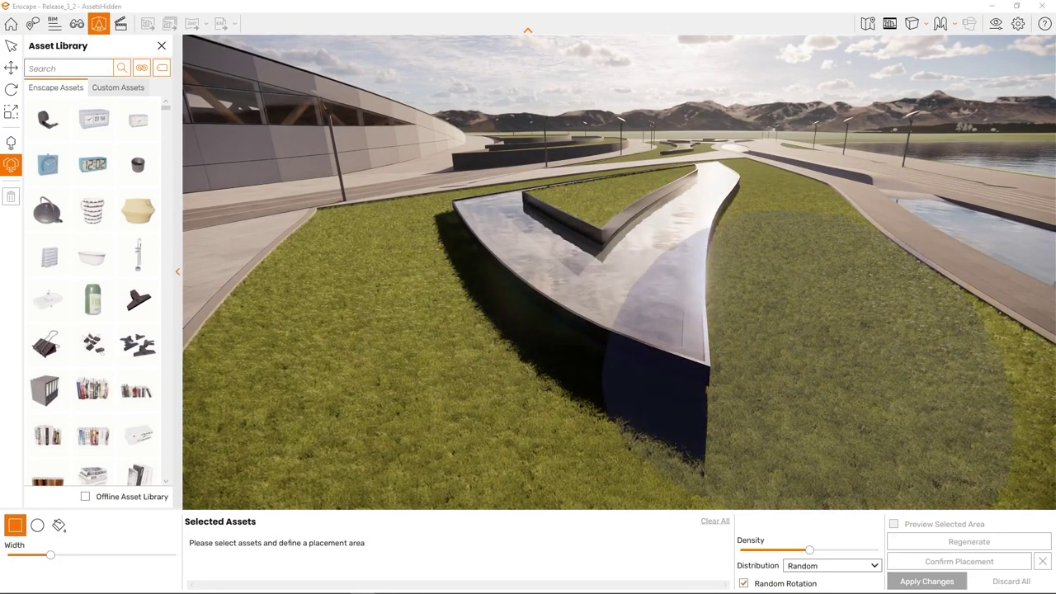
left_click(677, 262)
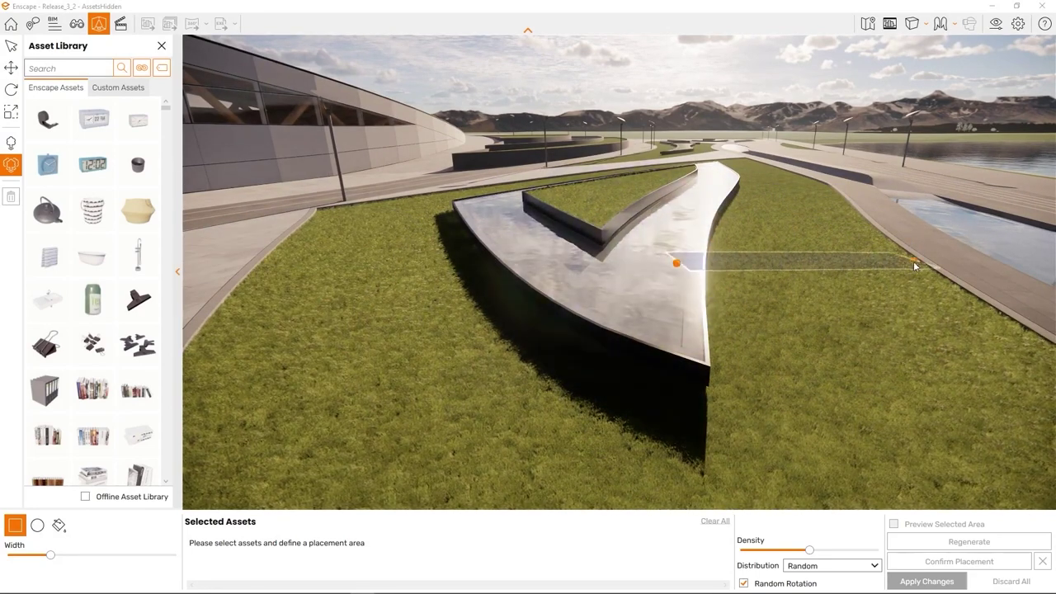
key("Escape")
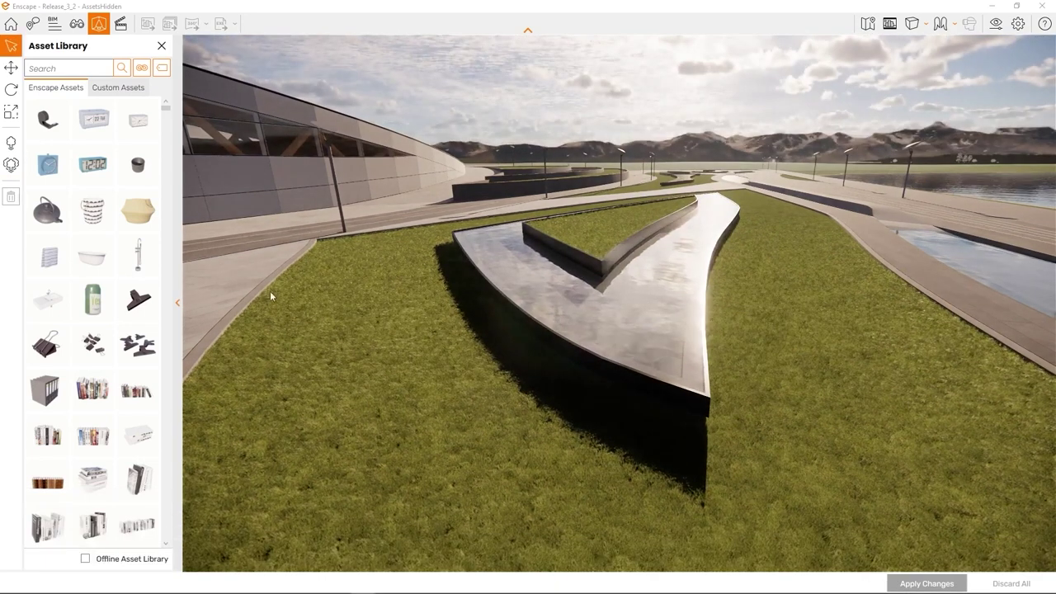
key("p")
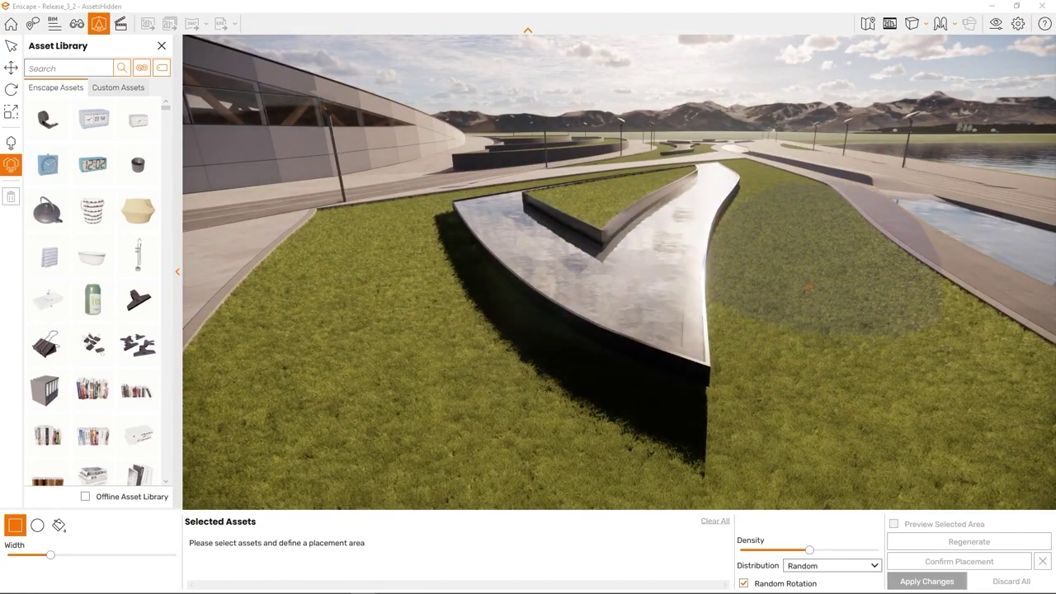
mouse_move(677, 375)
right_mouse_down()
mouse_move(804, 287)
mouse_move(797, 269)
mouse_move(886, 245)
right_mouse_up()
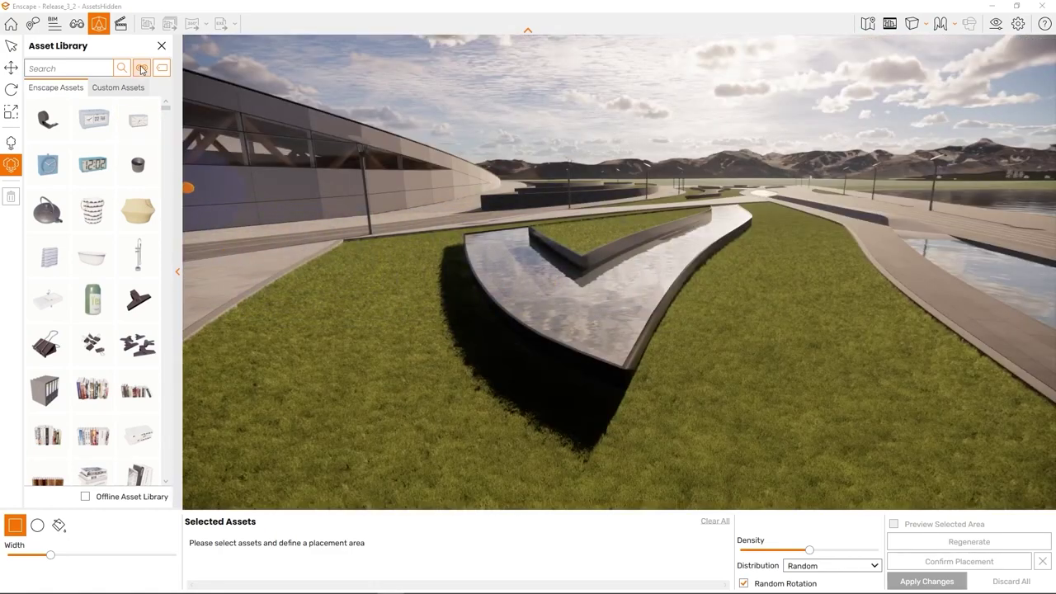
Step: Filter the library to Vegetation and select Bush 1, Bush 3, neighbouring bushes and a grass
left_click(141, 68)
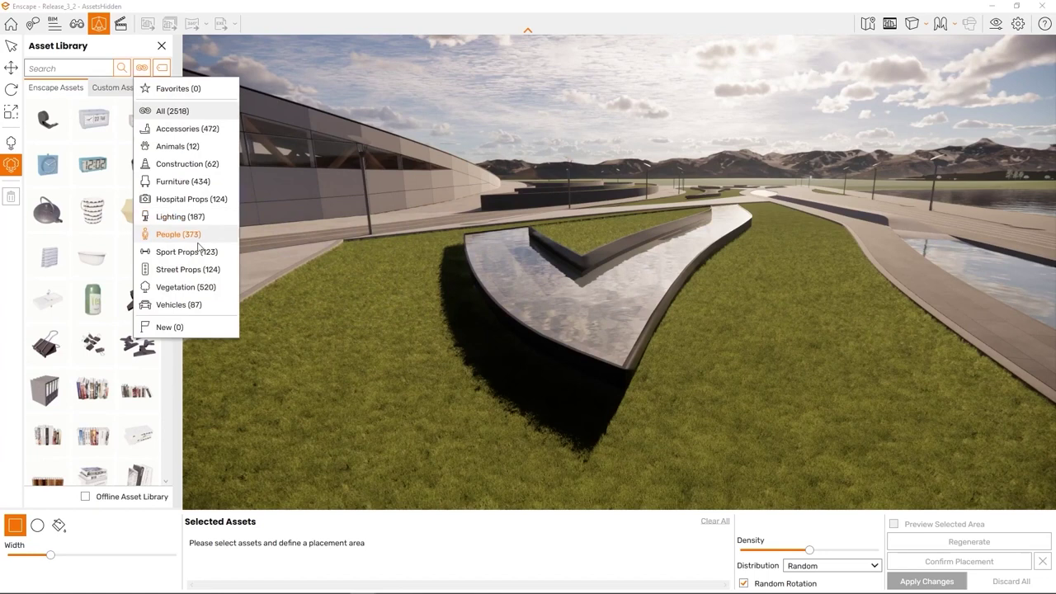
left_click(182, 289)
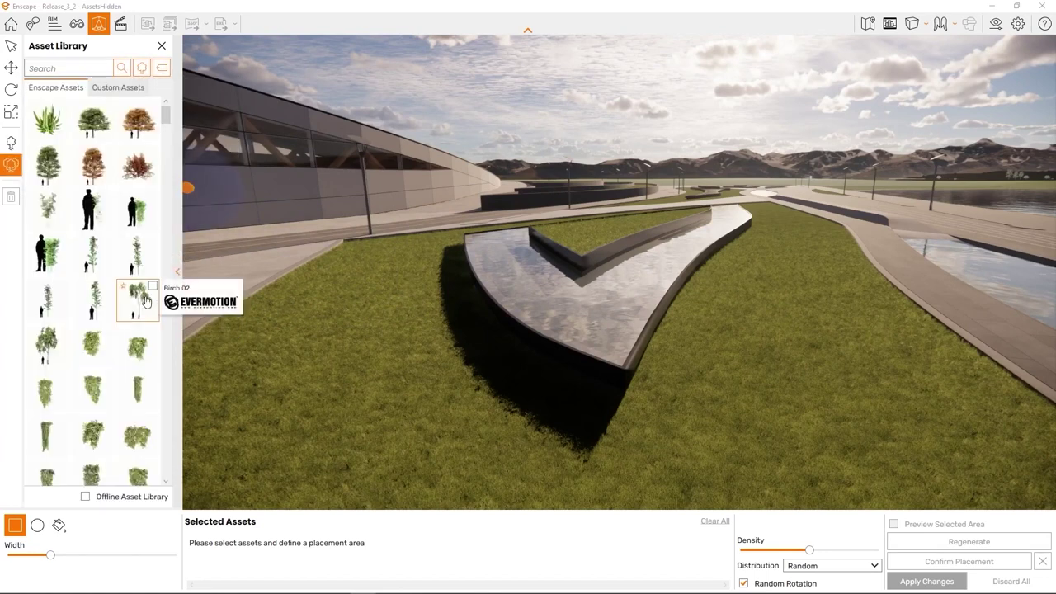
scroll(128, 287, "down", 3)
scroll(124, 288, "down", 2)
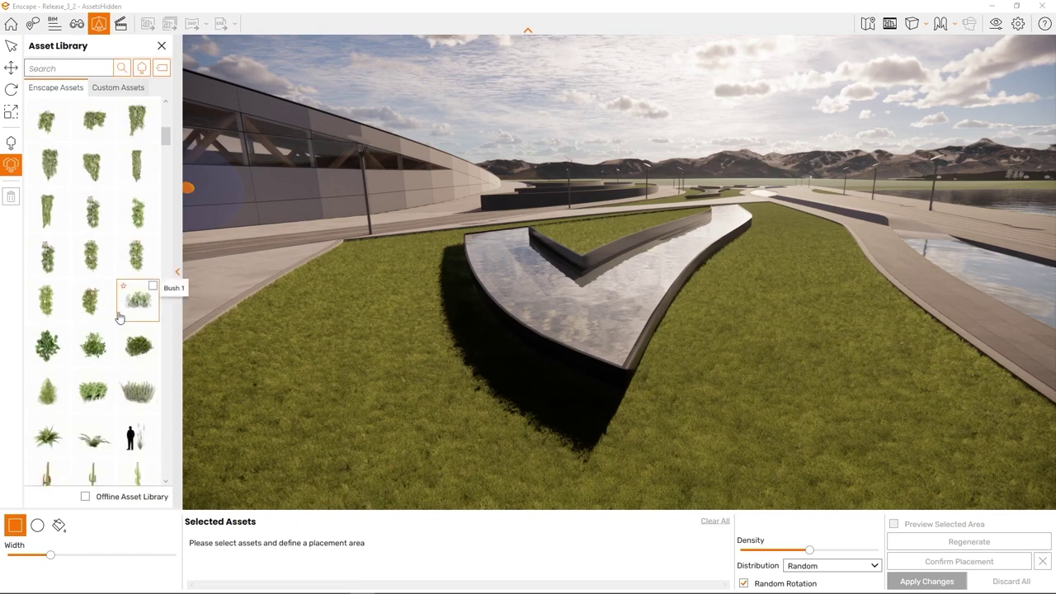
left_click(101, 349)
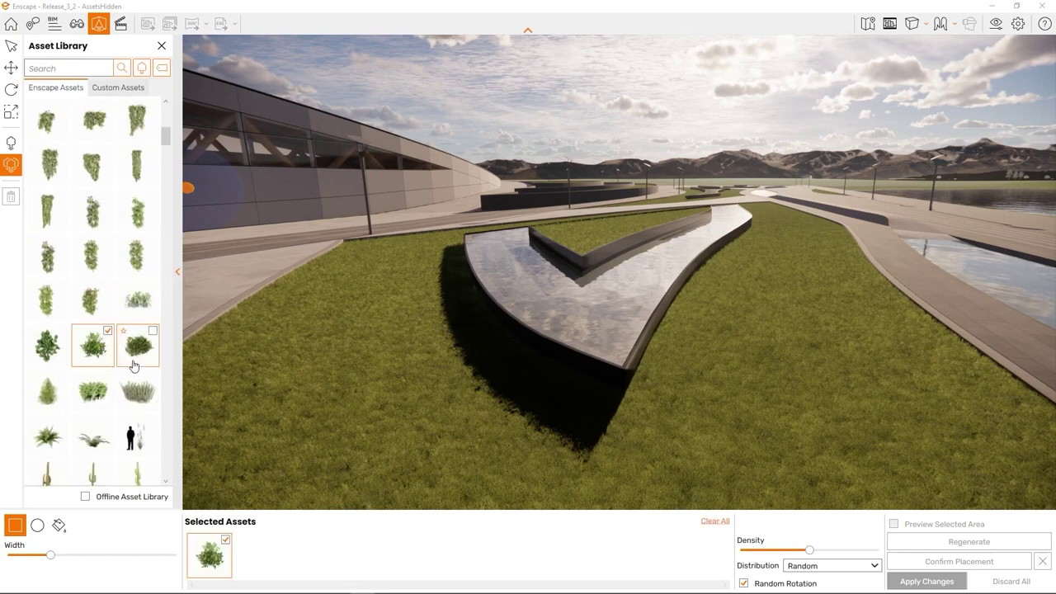
left_click(139, 348)
left_click(45, 359)
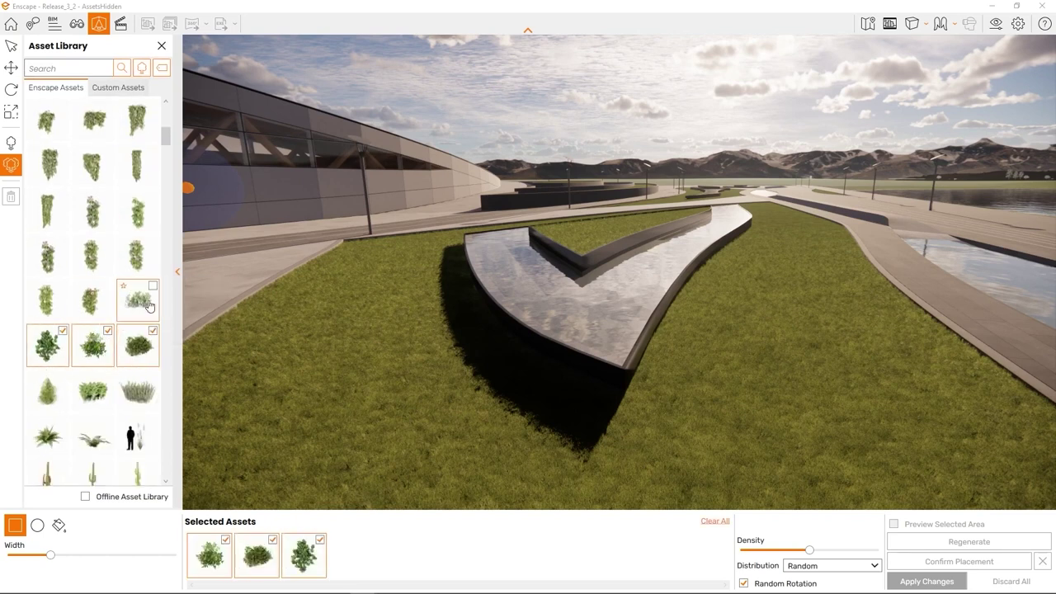
left_click(149, 305)
left_click(139, 389)
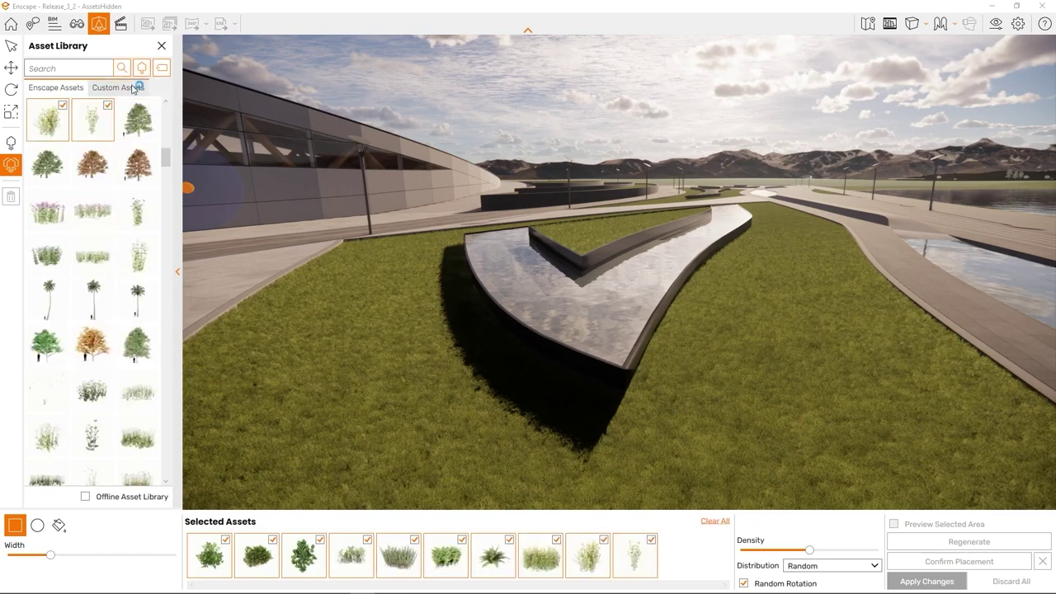
Step: From Custom Assets, add Feathertop Grass 04 and another grass to the selection
left_click(118, 87)
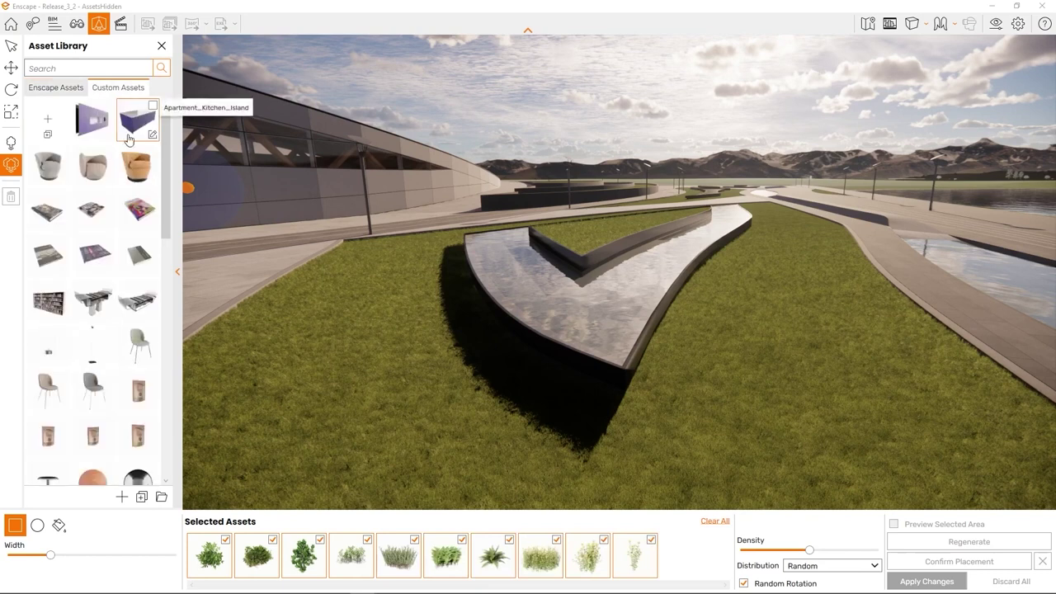
scroll(119, 161, "down", 3)
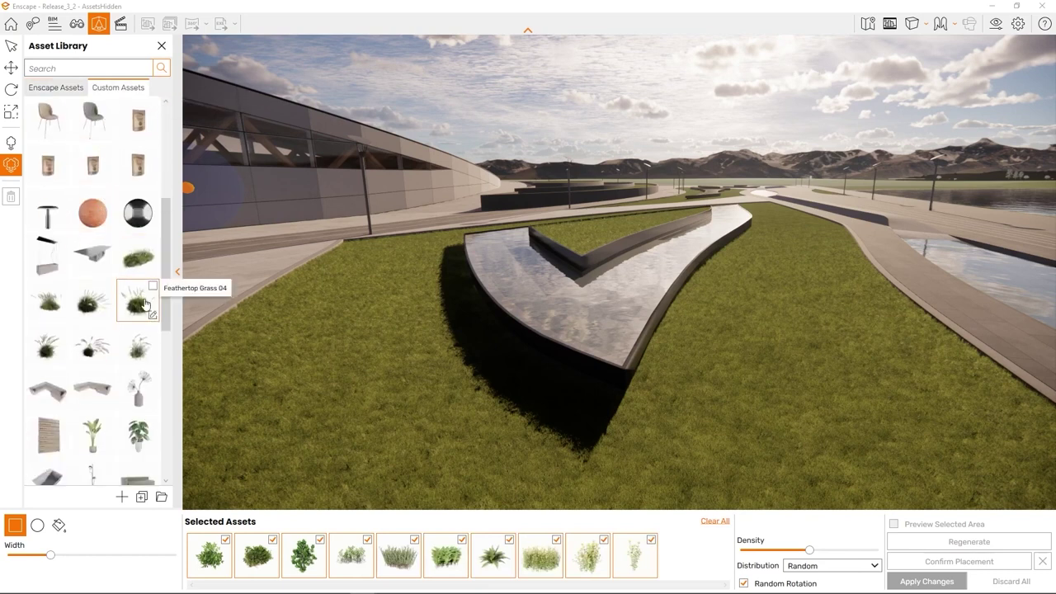
left_click(145, 304)
scroll(136, 300, "down", 5)
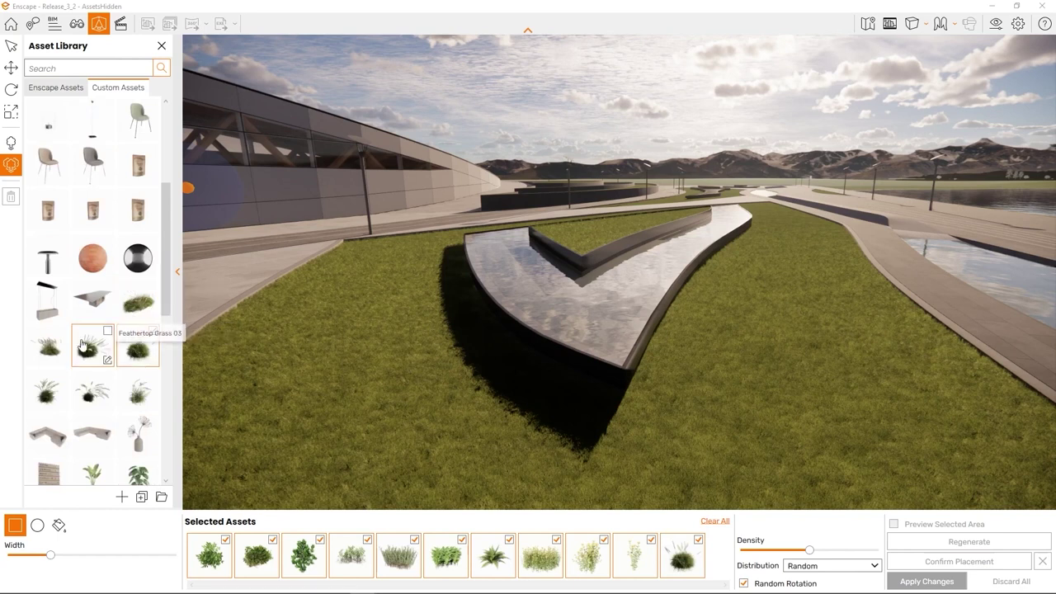
left_click(48, 347)
Step: Add the middle grass and outline a square placement area on the lawn
left_click(89, 353)
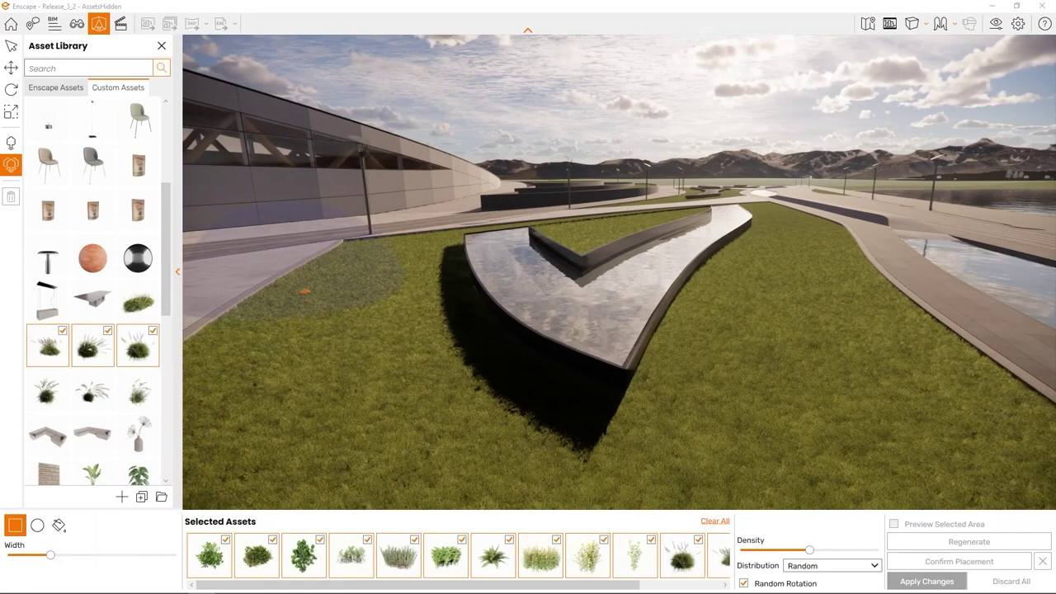
left_click_drag(363, 282, 513, 493)
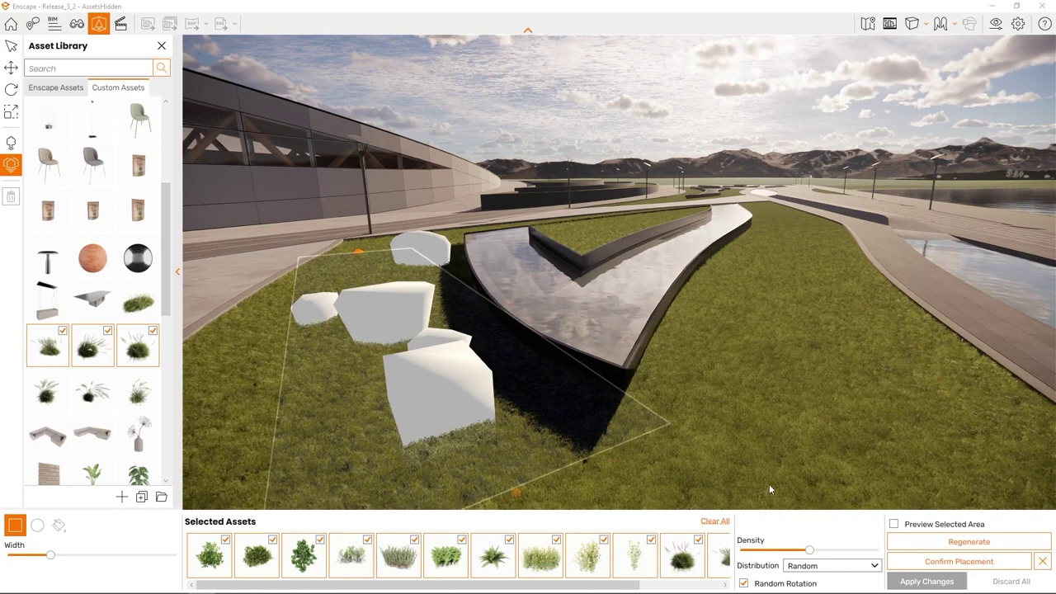
left_click_drag(760, 475, 666, 452)
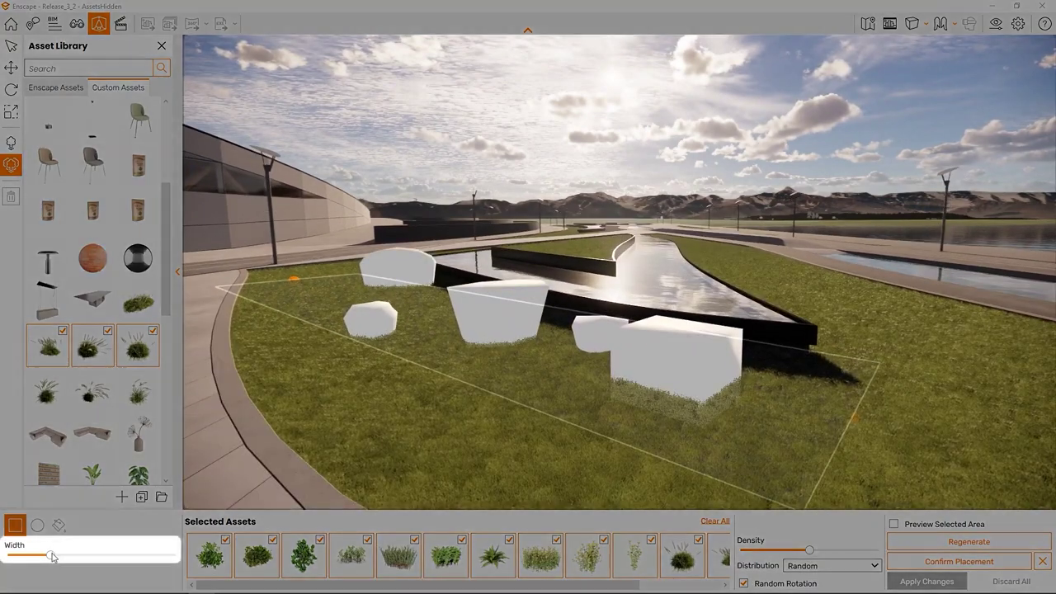
Step: Widen the placement brush and enlarge and reshape the area beside the fountain
left_click_drag(50, 555, 92, 558)
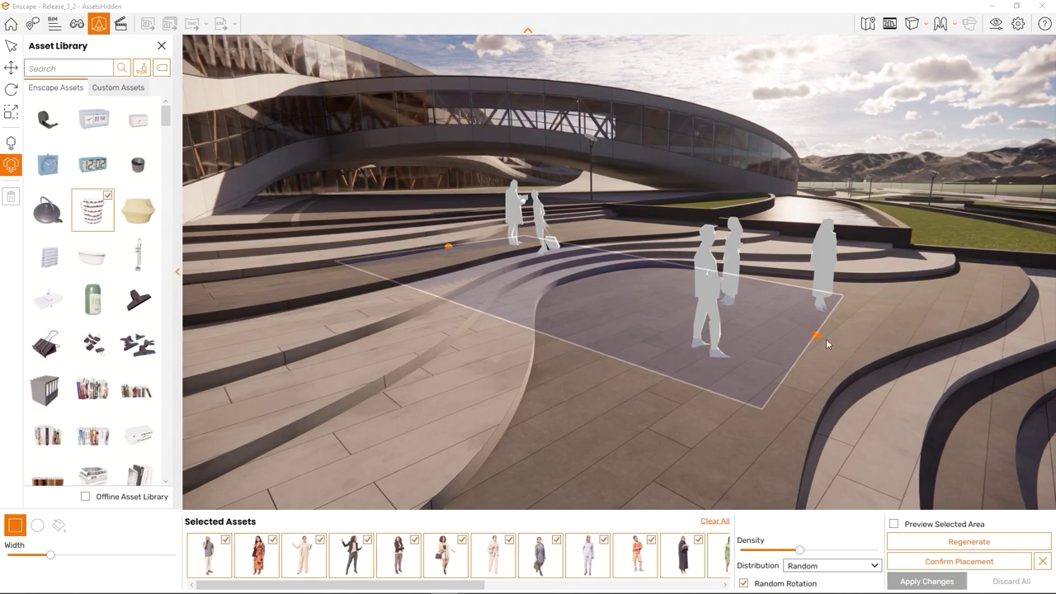
left_click_drag(814, 333, 873, 329)
left_click_drag(448, 246, 499, 361)
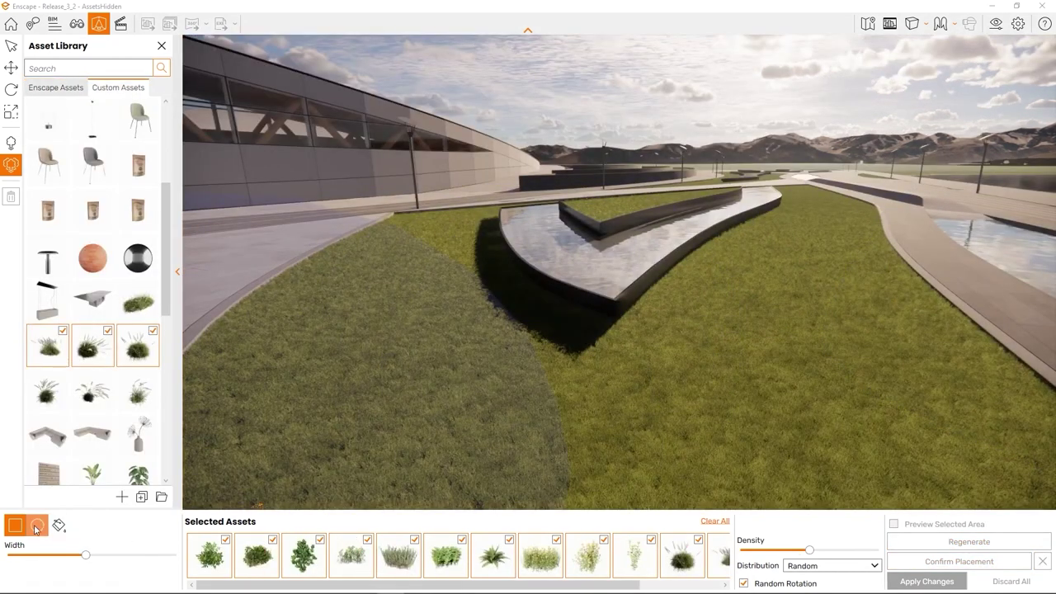
Step: Scatter the selected plants within a circular area on the lawn
left_click(36, 528)
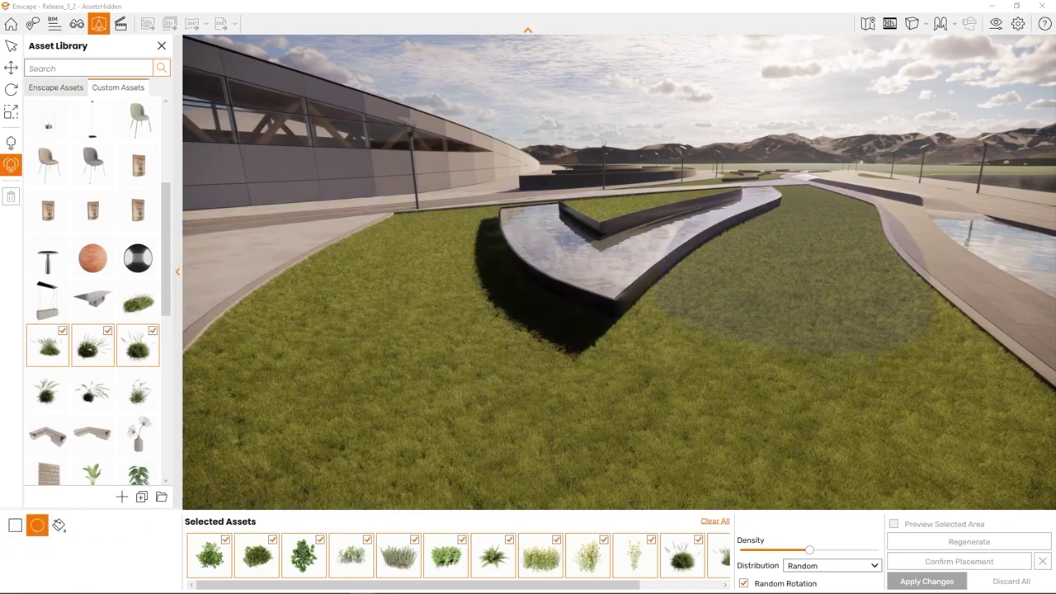
left_click(839, 306)
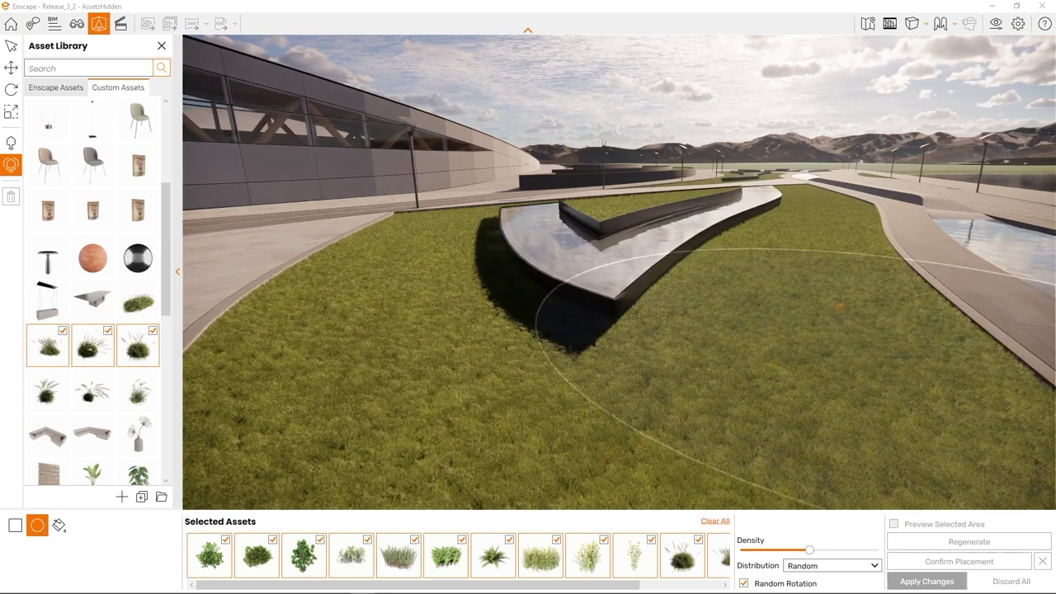
left_click(611, 451)
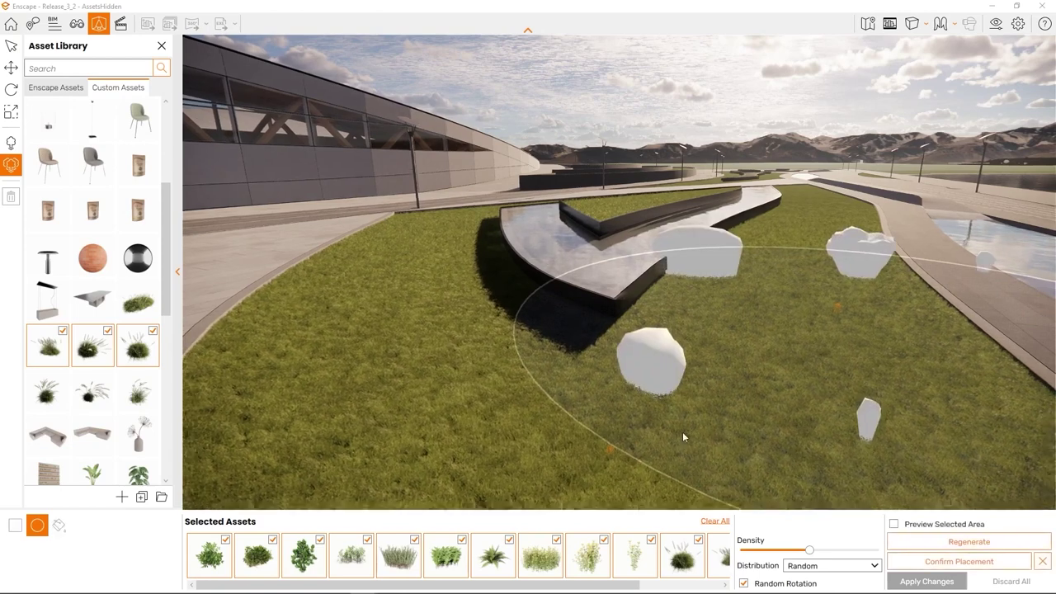
scroll(684, 438, "down", 5)
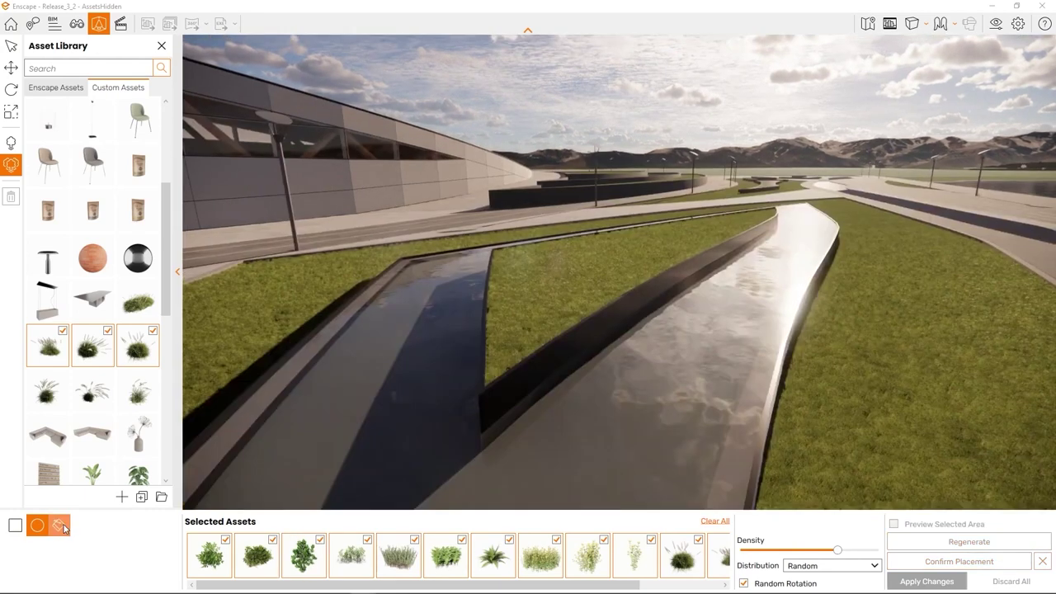
Step: Scatter plants densely on the grass strip between the water channels, with Preview Selected Area on
left_click(64, 528)
left_click(536, 305)
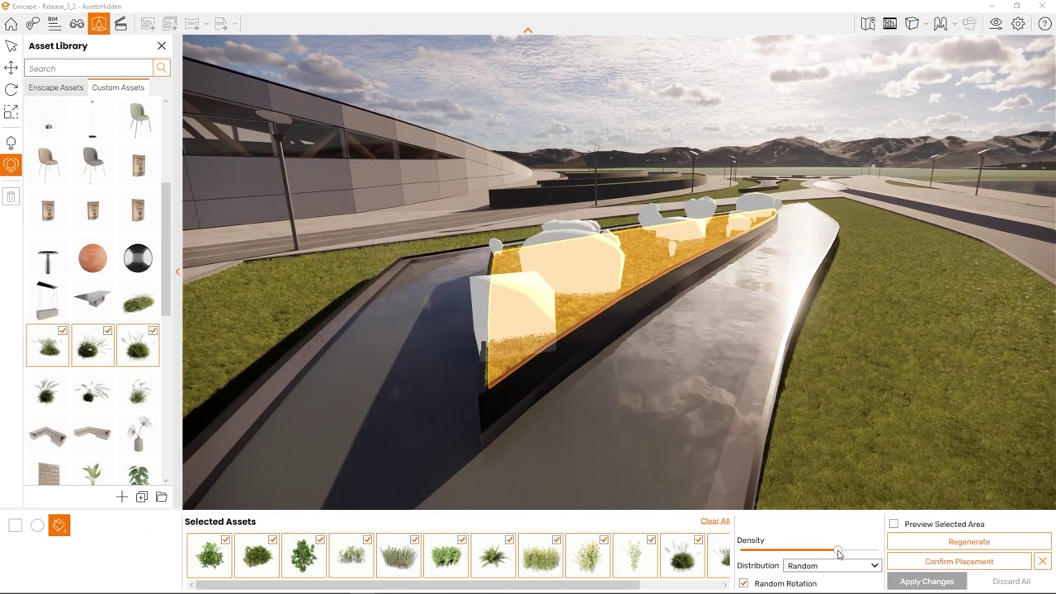
left_click_drag(838, 549, 858, 553)
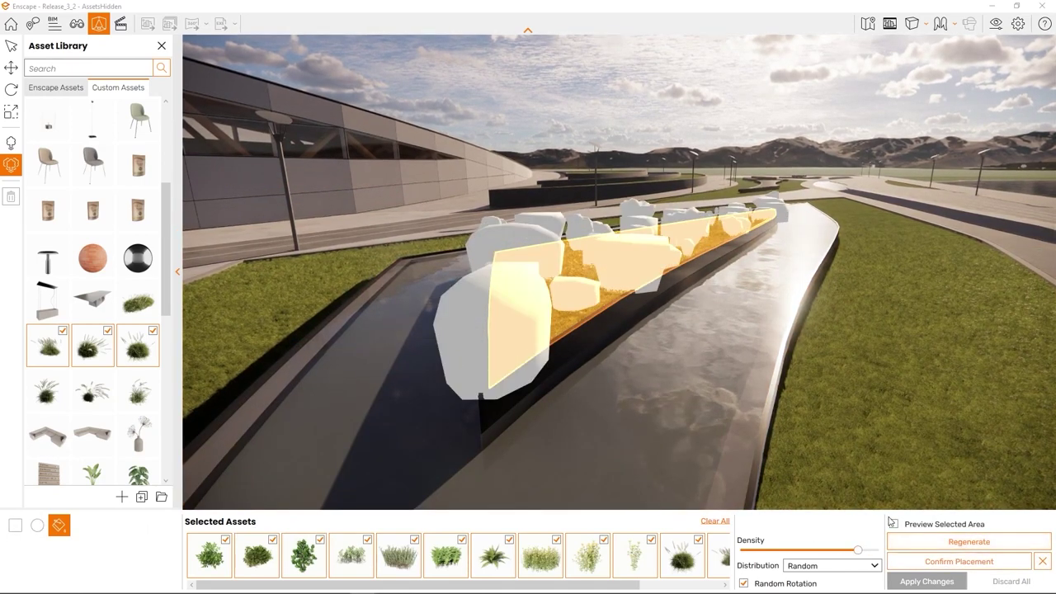
left_click(893, 524)
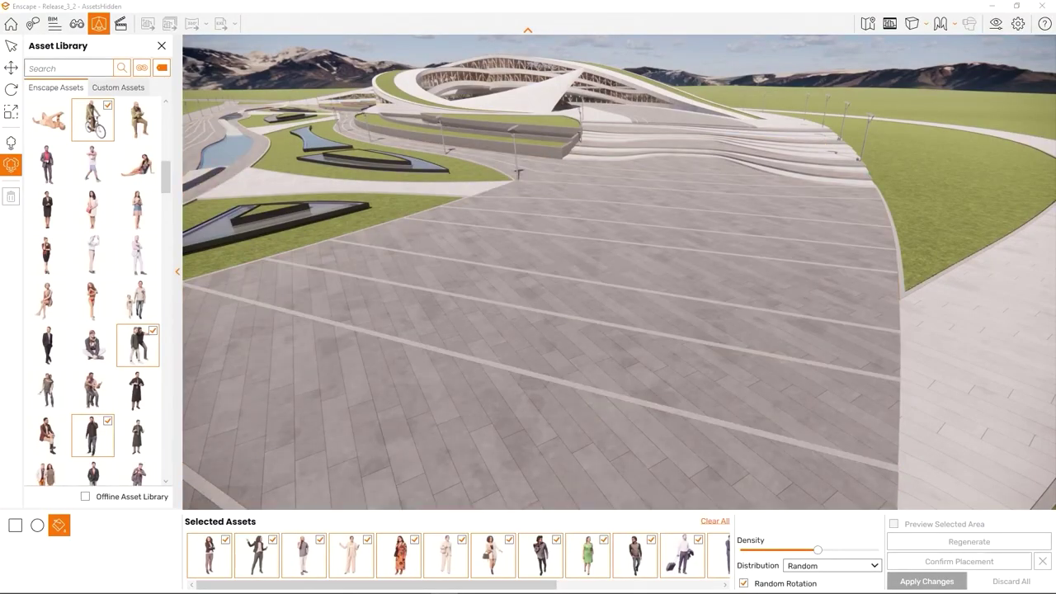
Step: Draw a large rectangle across the plaza and lower Density for a sparse crowd
left_click(15, 525)
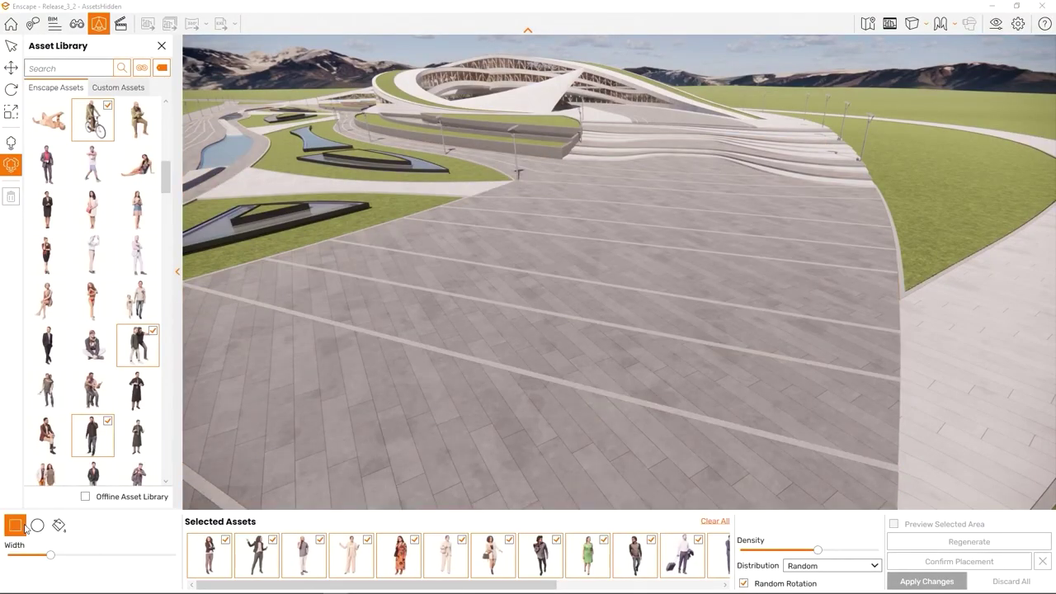
left_click_drag(688, 149, 817, 262)
left_click_drag(620, 245, 385, 391)
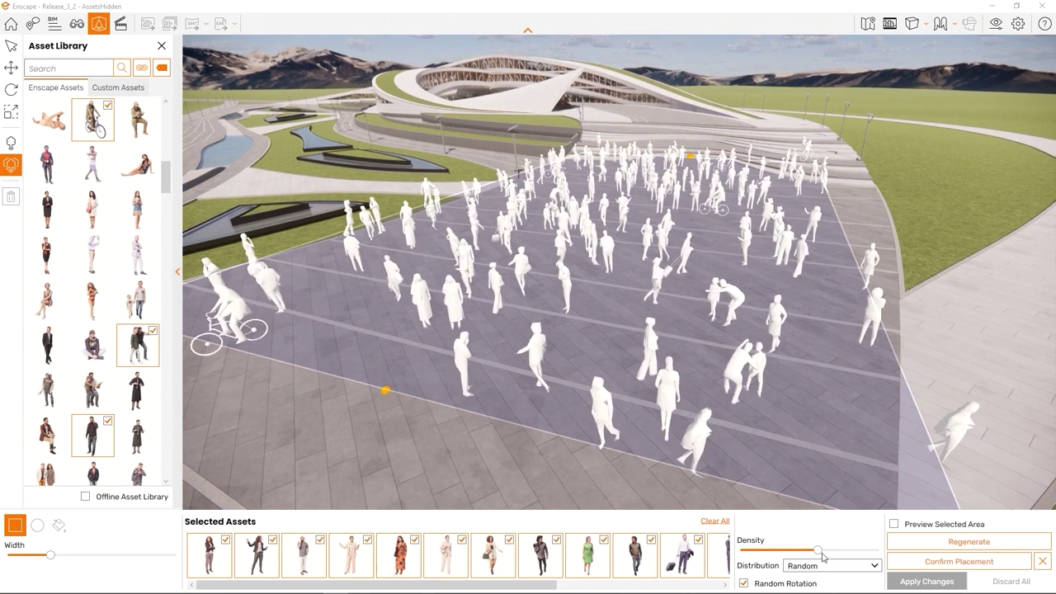
left_click_drag(821, 553, 843, 552)
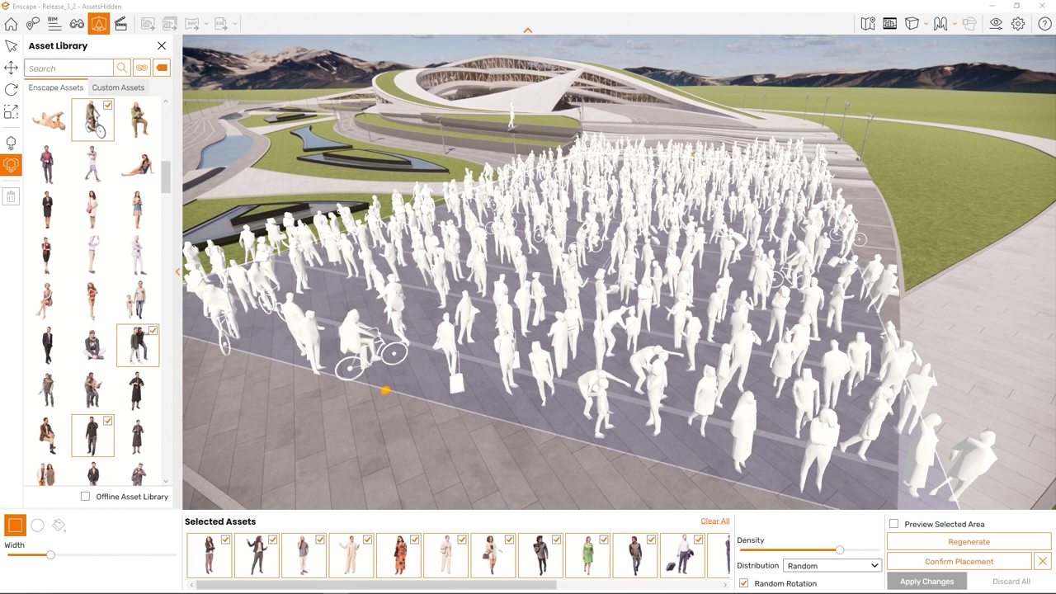
left_click_drag(839, 549, 812, 550)
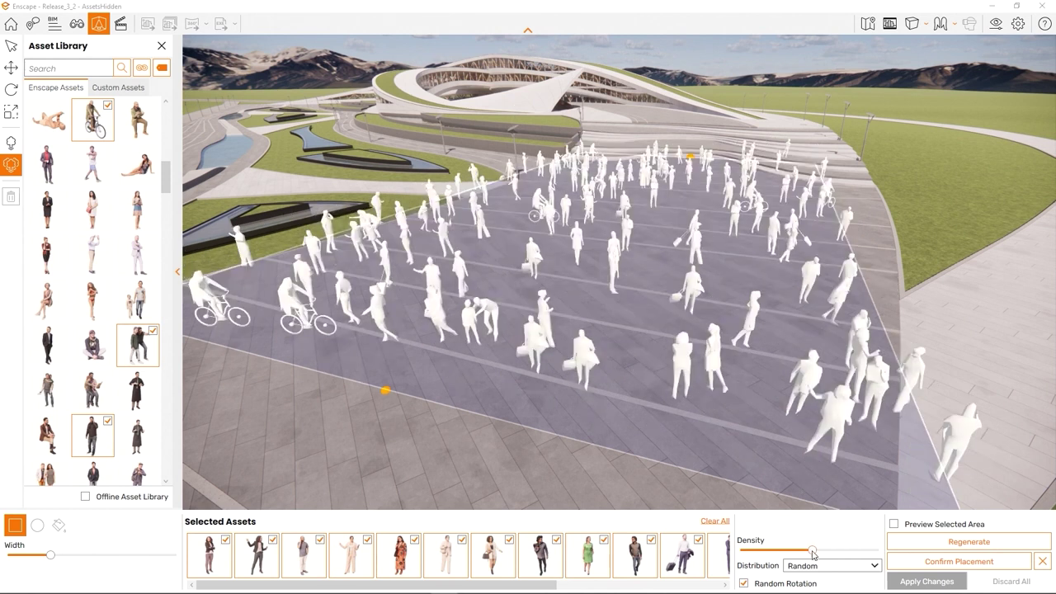
Step: Set the crowd's Distribution to Jitter, then Uniform, and turn off Random Rotation
left_click(850, 569)
left_click(846, 541)
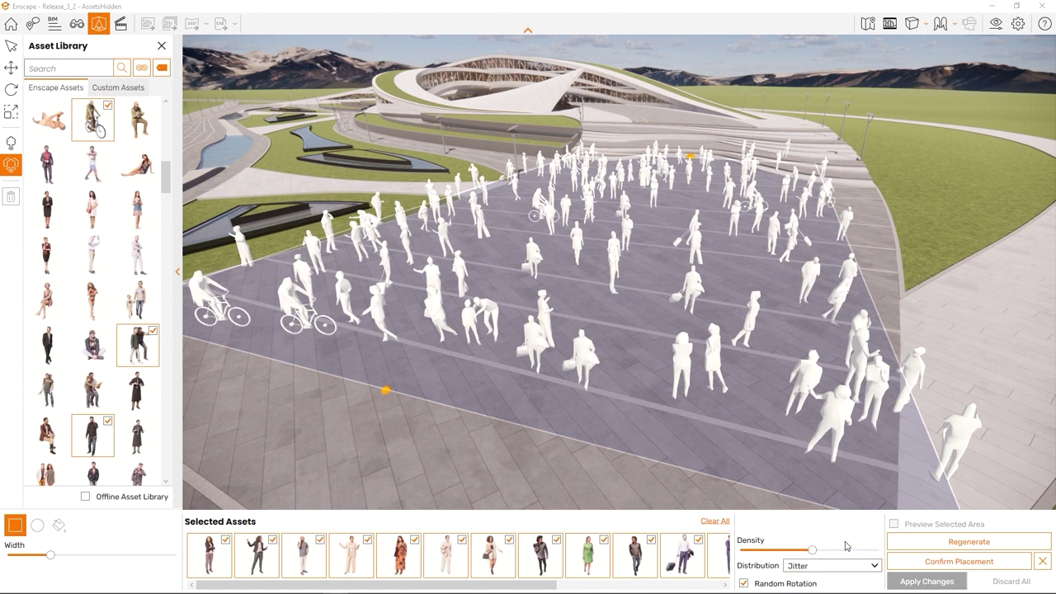
right_click_drag(833, 356, 965, 370)
right_click_drag(792, 446, 828, 447)
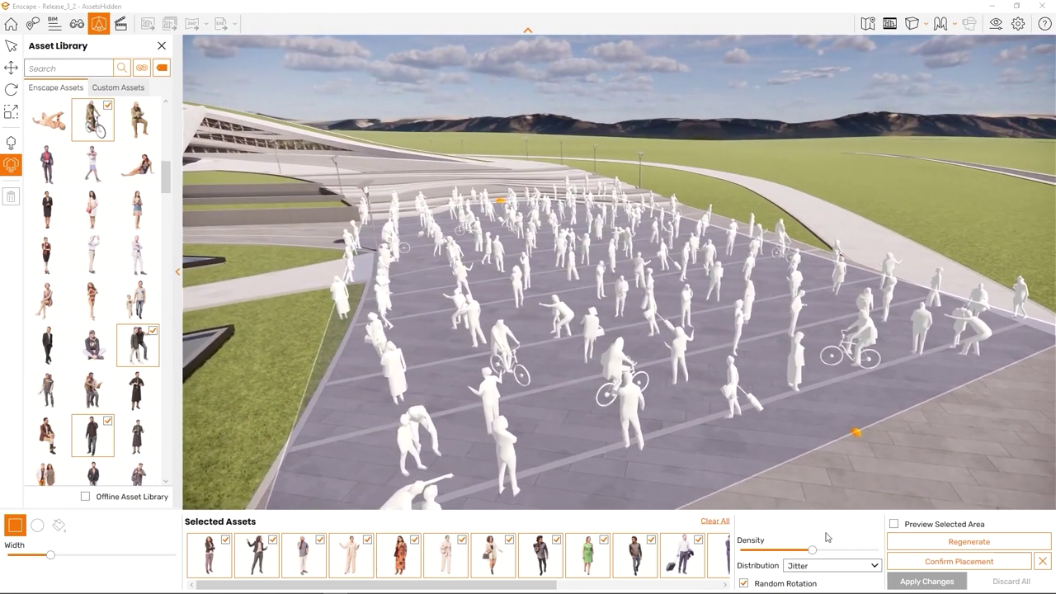
left_click(845, 569)
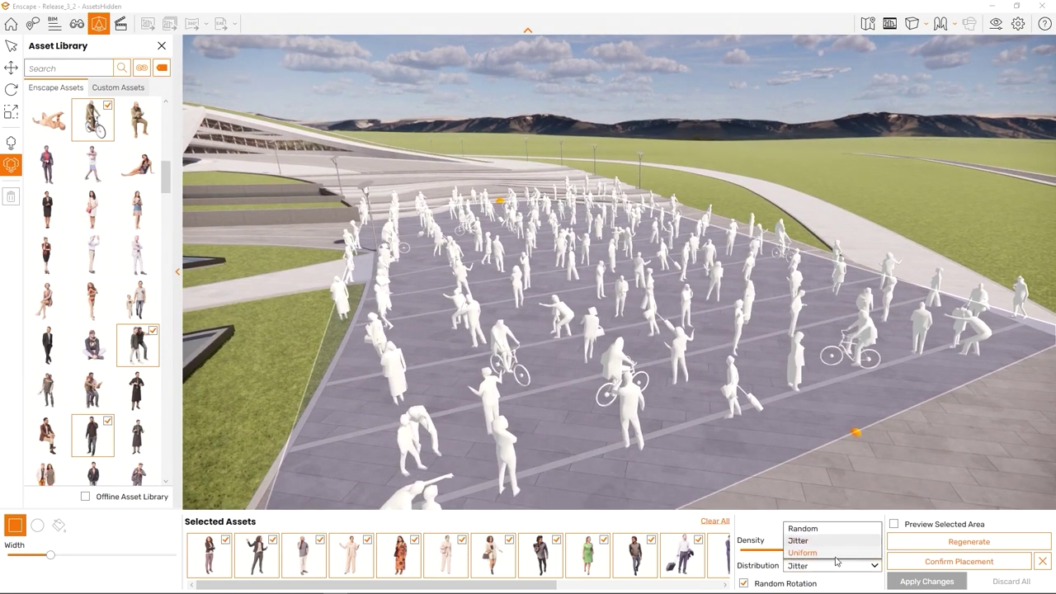
left_click(835, 556)
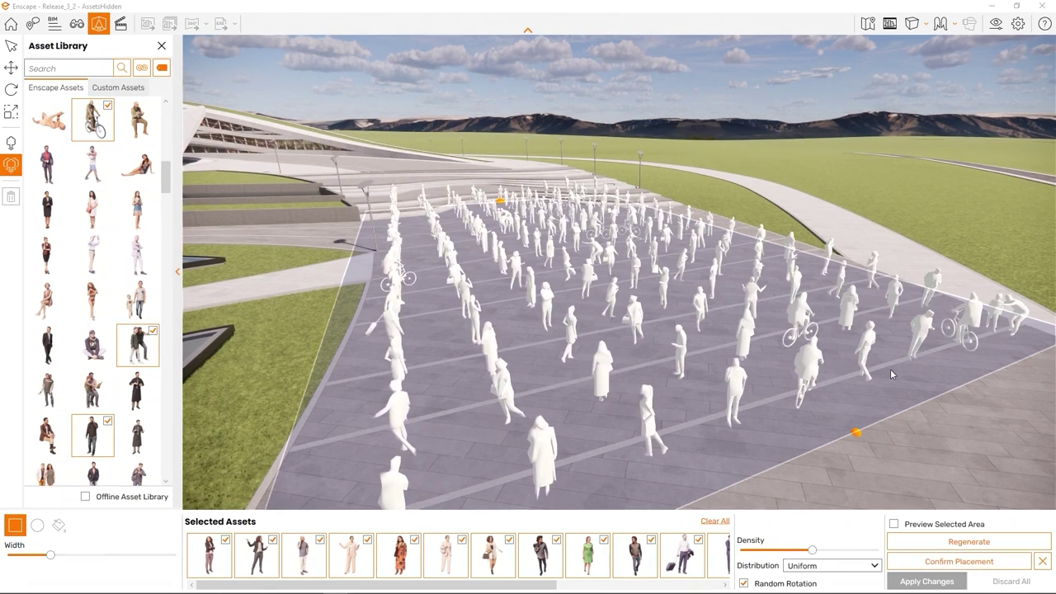
right_click_drag(891, 375, 1055, 378)
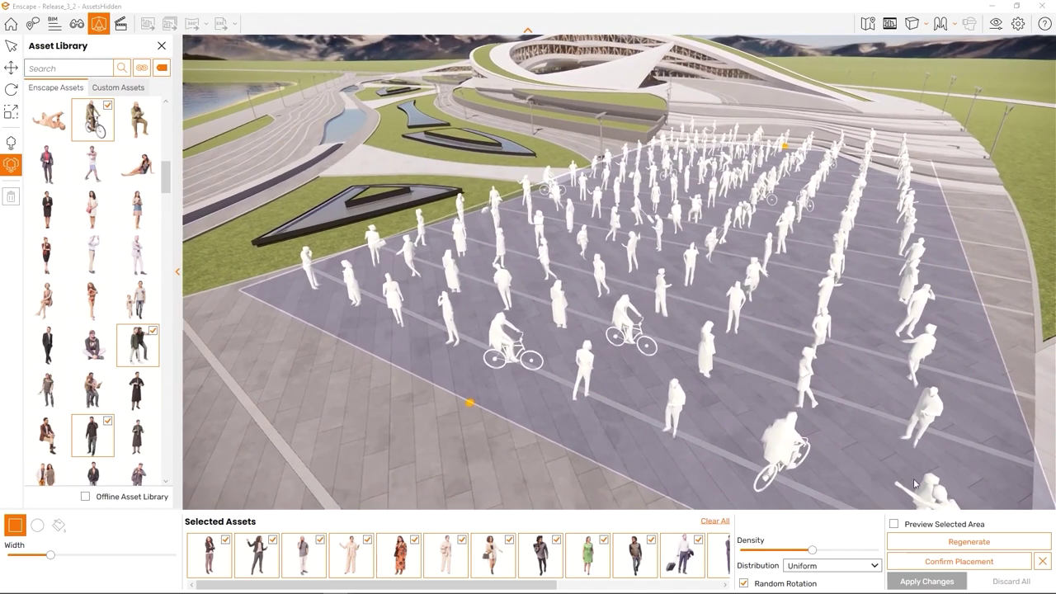
left_click(810, 584)
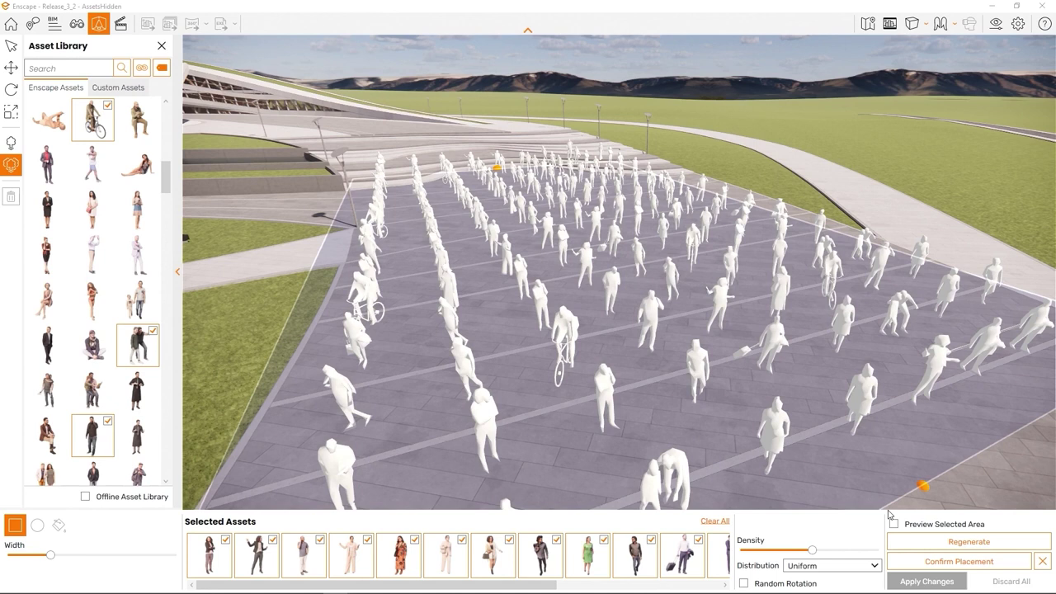
Step: Regenerate the crowd with the textured preview on, then confirm placement and apply changes
left_click(893, 523)
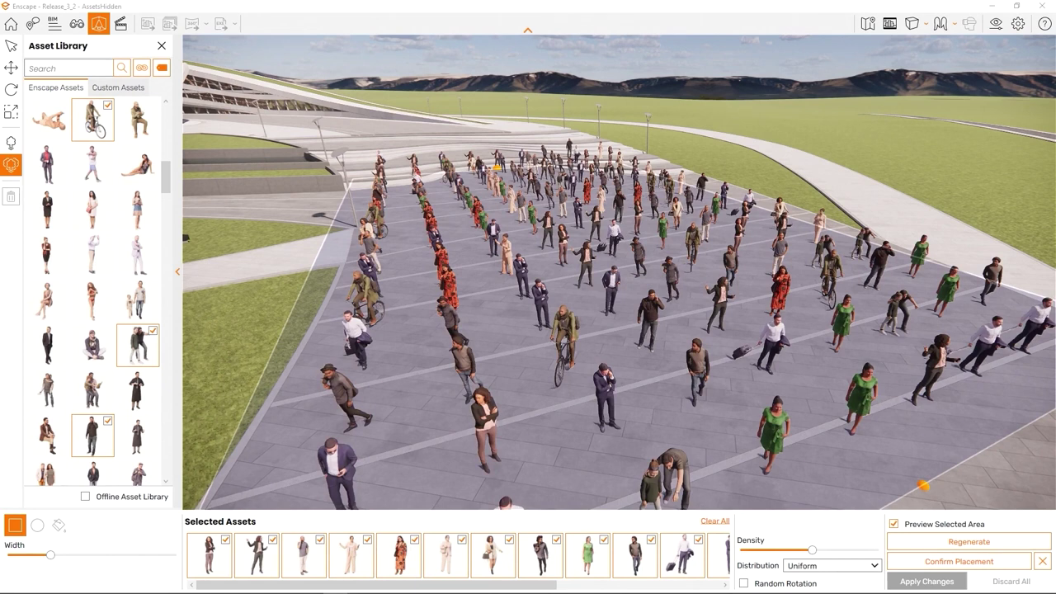
left_click(946, 542)
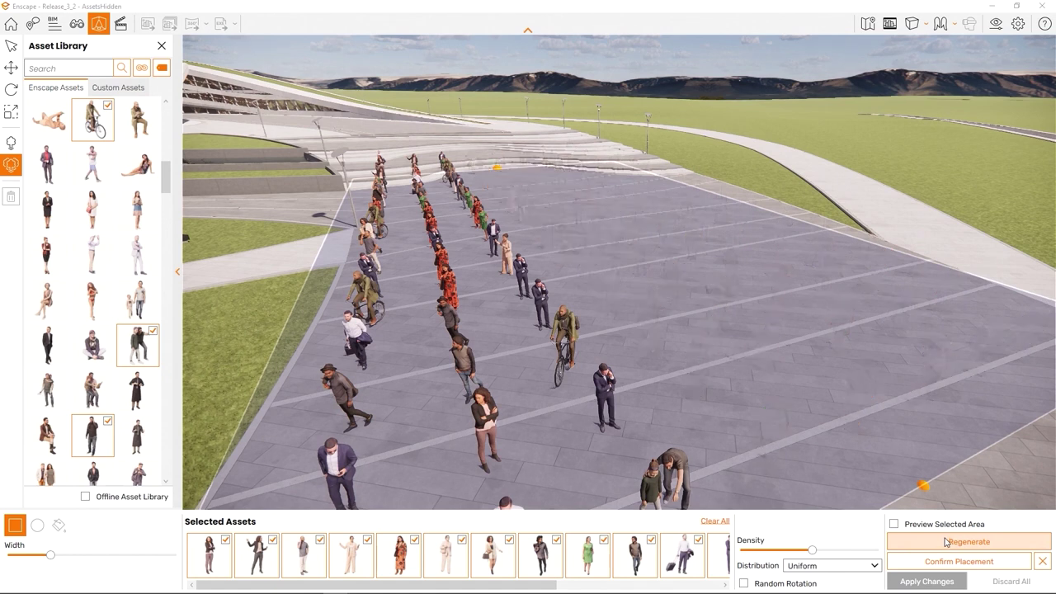
left_click(894, 525)
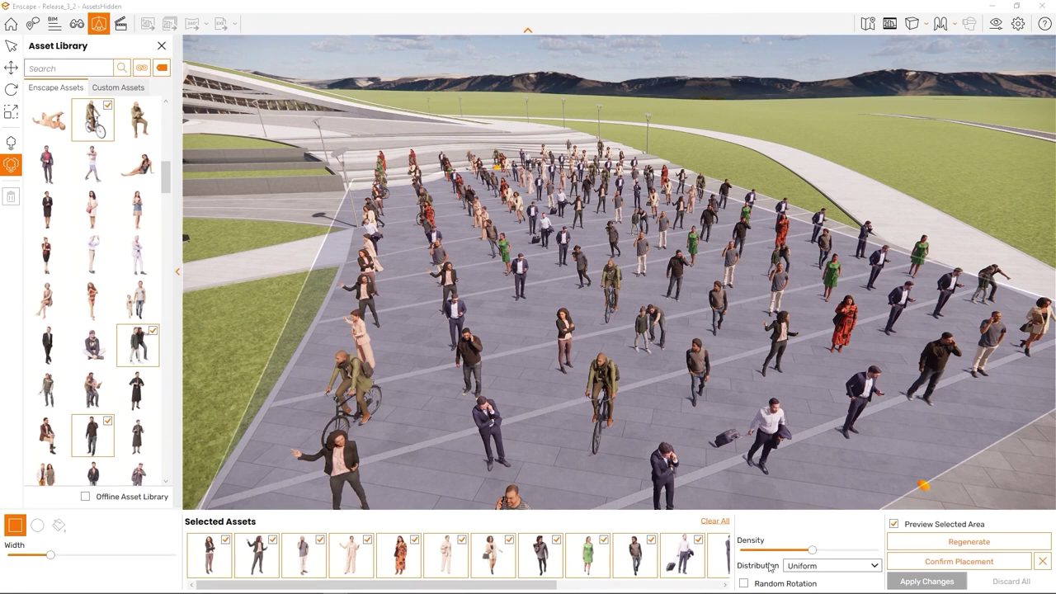
left_click(932, 567)
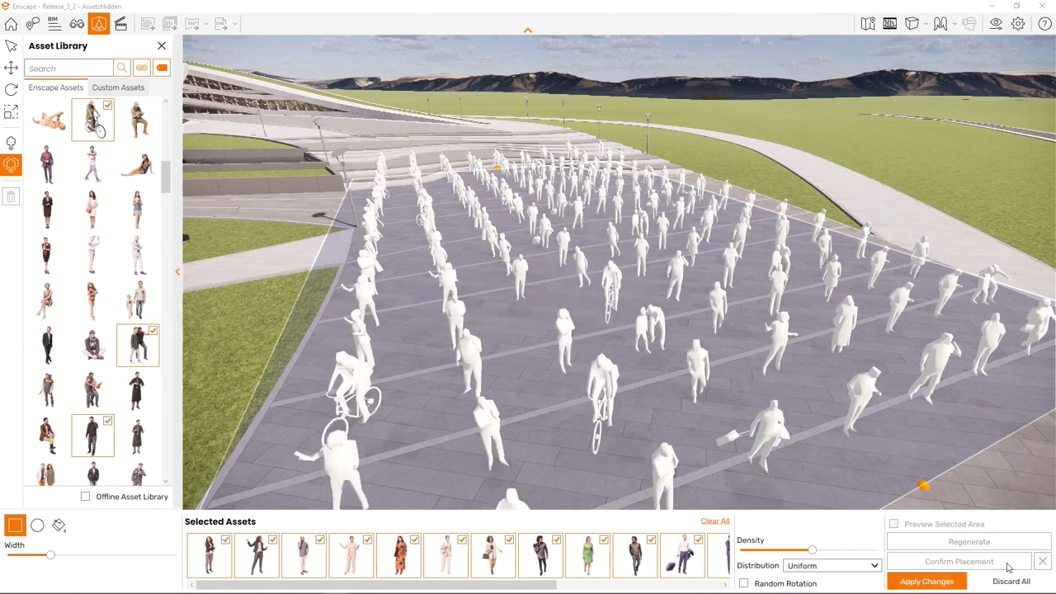
left_click(926, 582)
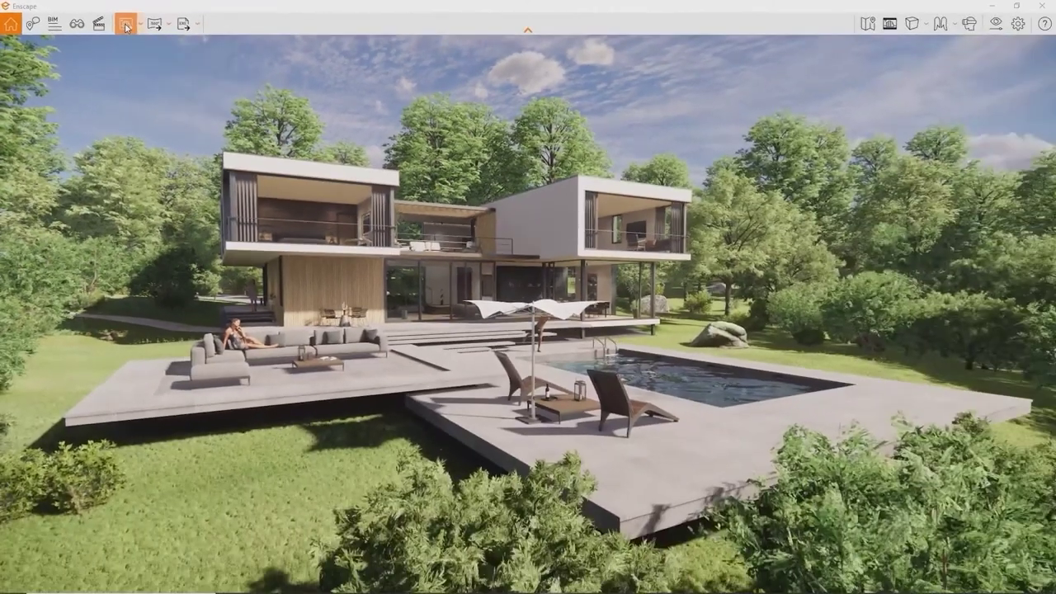
Step: Save a screenshot of the current poolside villa view
left_click(273, 56)
key("Return")
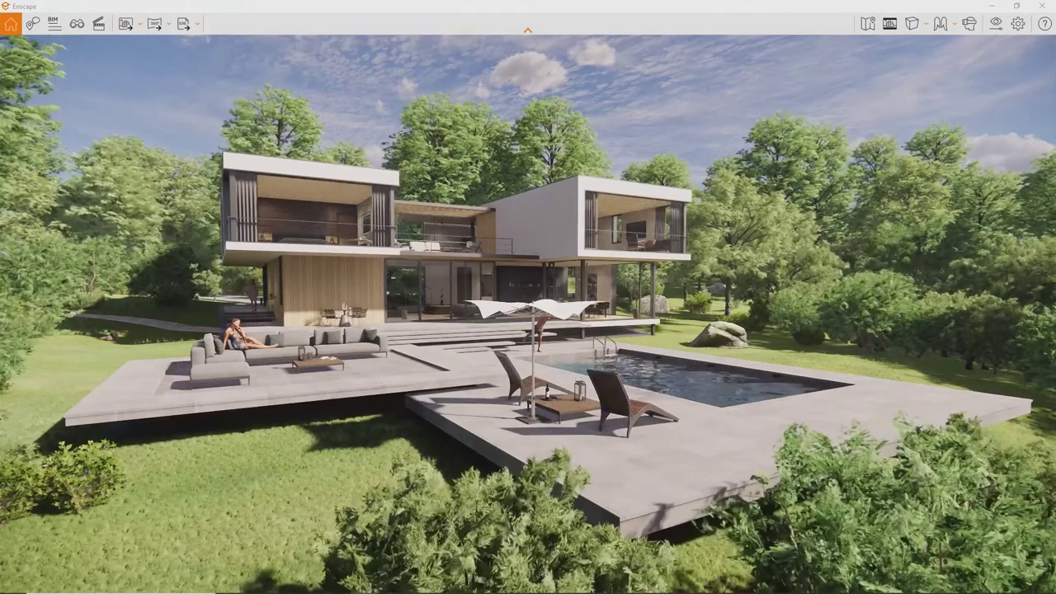
Step: Set the Output resolution to Custom with width 1080, giving a 1080 × 1080 square
left_click(995, 24)
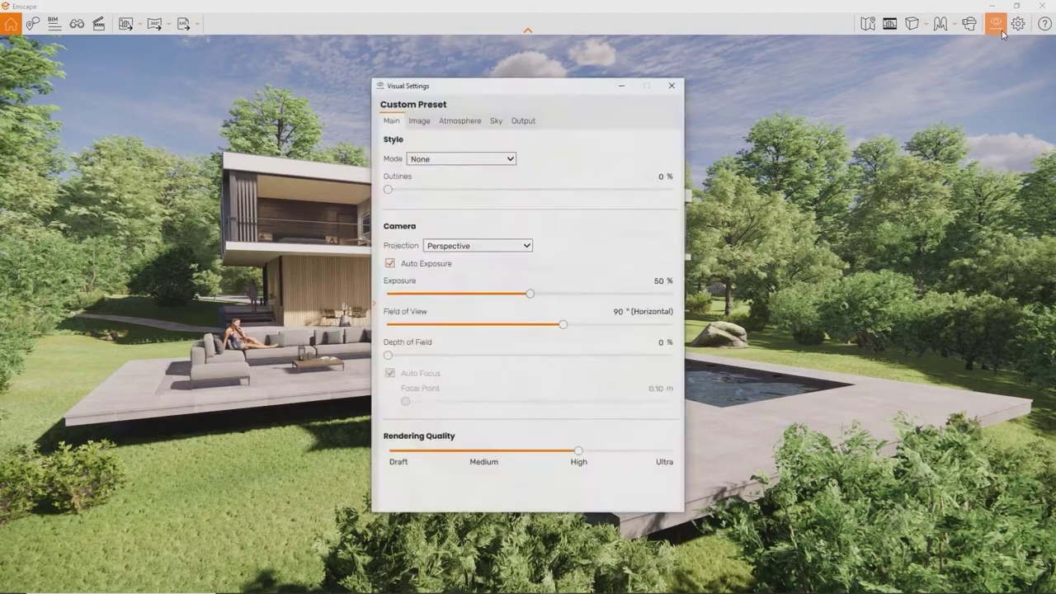
left_click(535, 125)
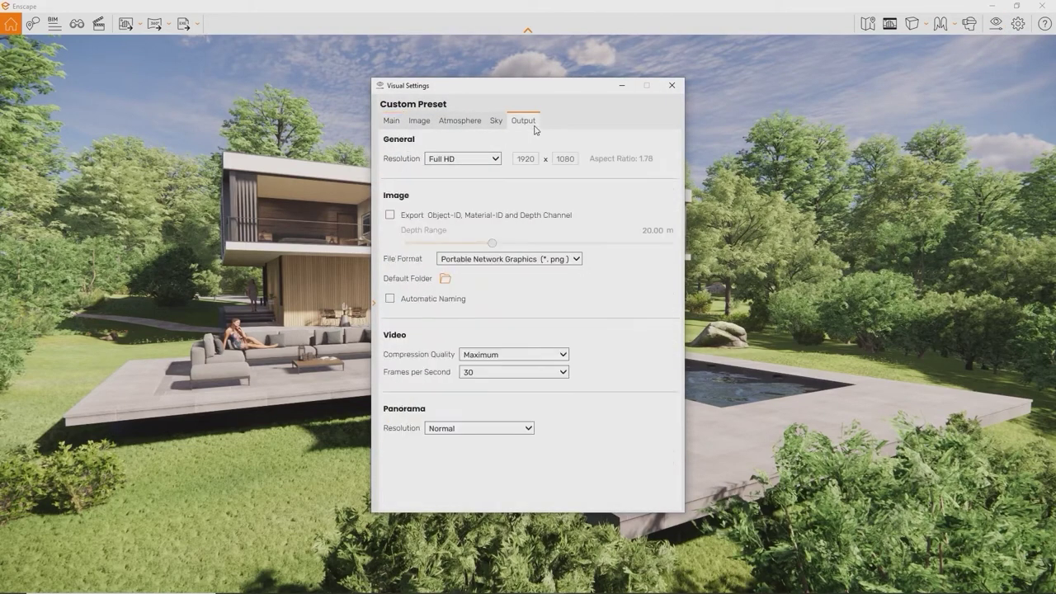
left_click(496, 159)
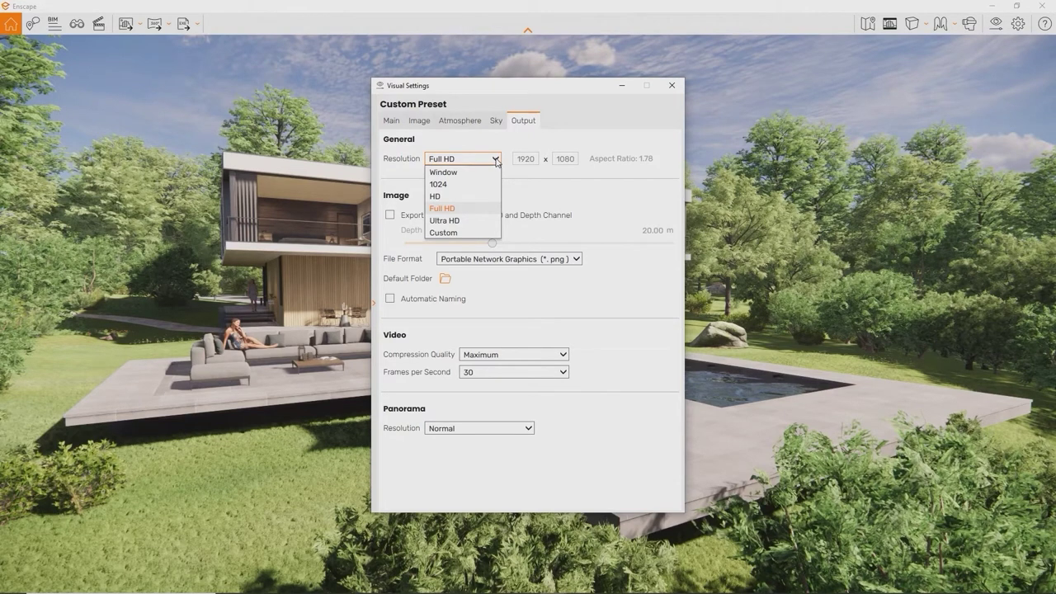
left_click(497, 159)
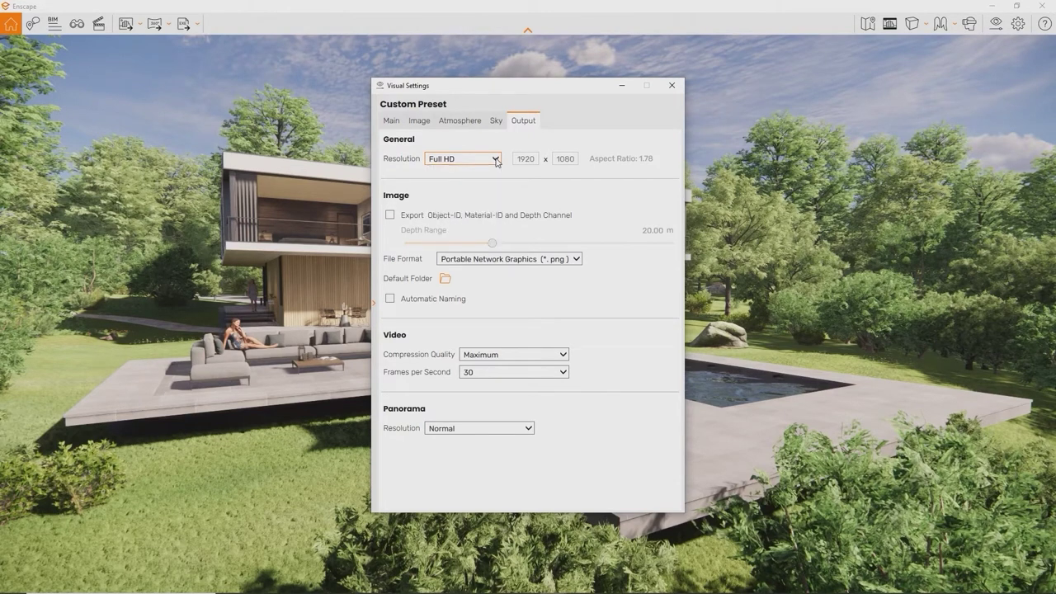
left_click(495, 159)
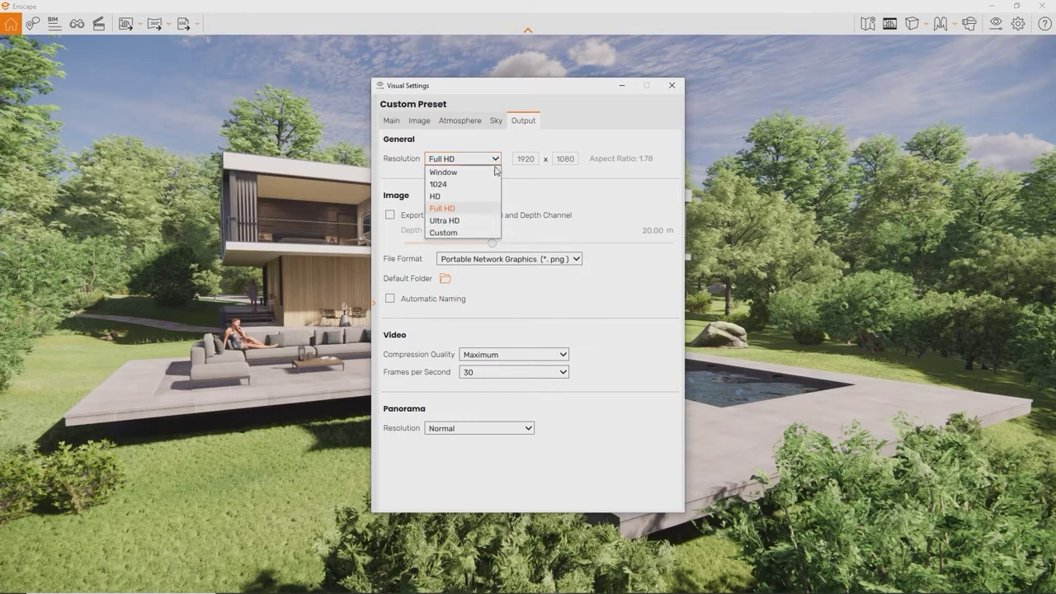
left_click(490, 223)
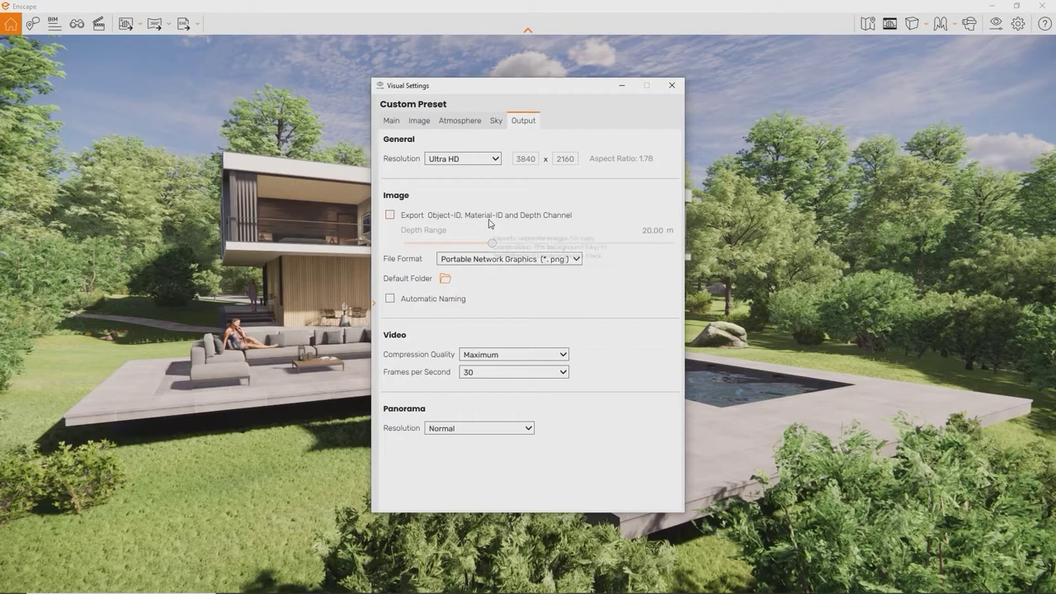
key("alt+Down")
left_click(488, 232)
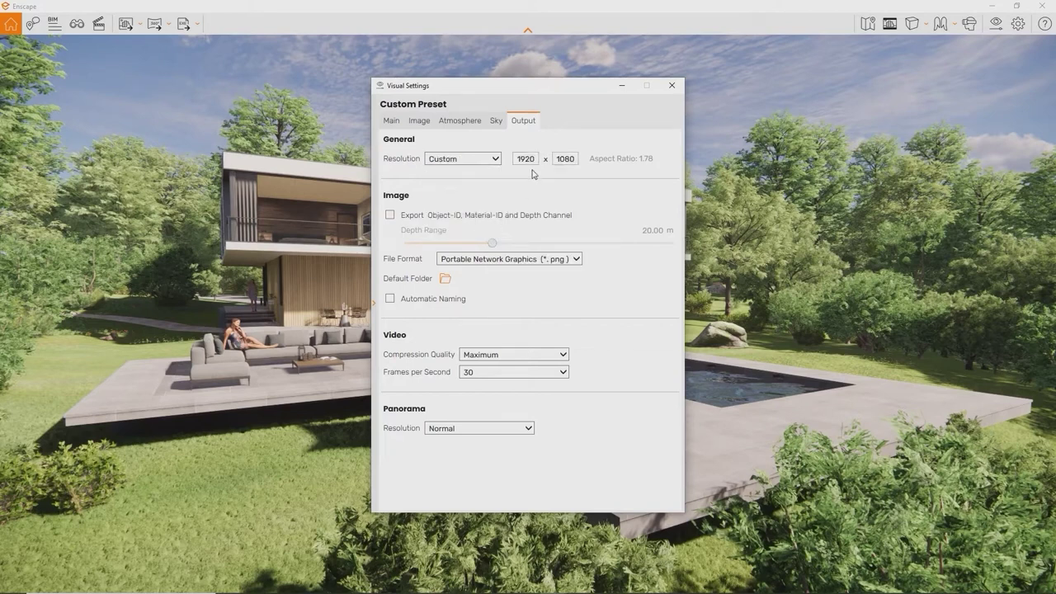
left_click_drag(535, 160, 518, 162)
key("BackSpace")
type("1080")
left_click_drag(575, 156, 557, 158)
Step: Assign Shift+F10 as the screenshot hotkey in the renderer window's Input settings
left_click(671, 85)
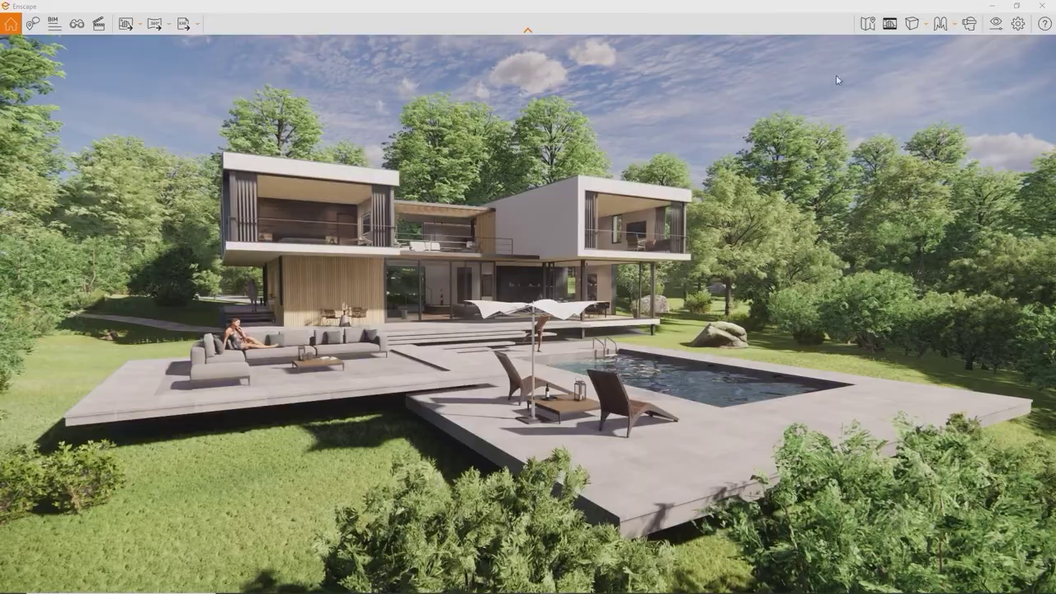
left_click(888, 25)
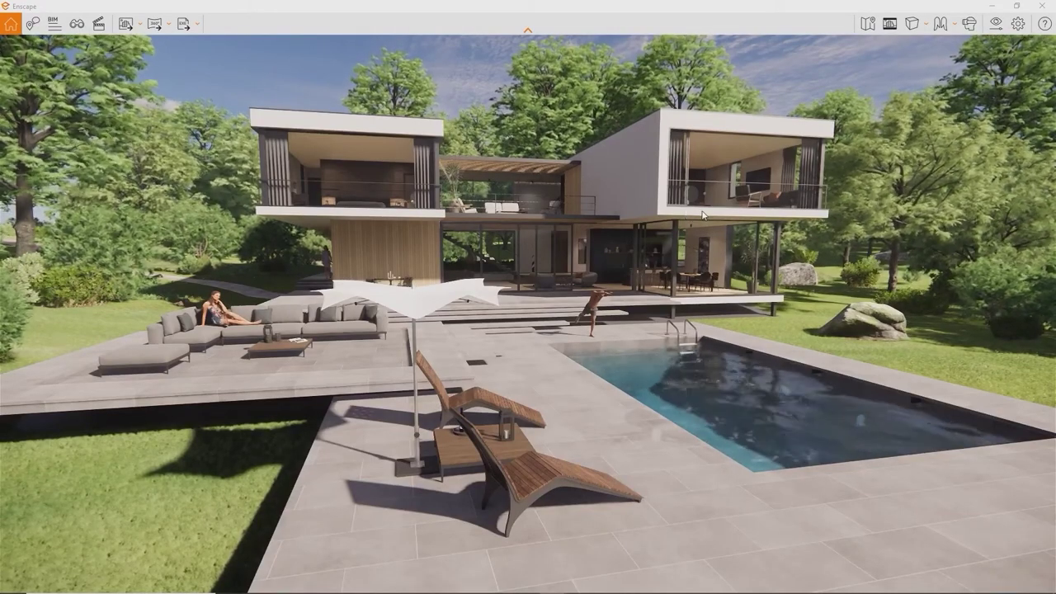
left_click(1020, 24)
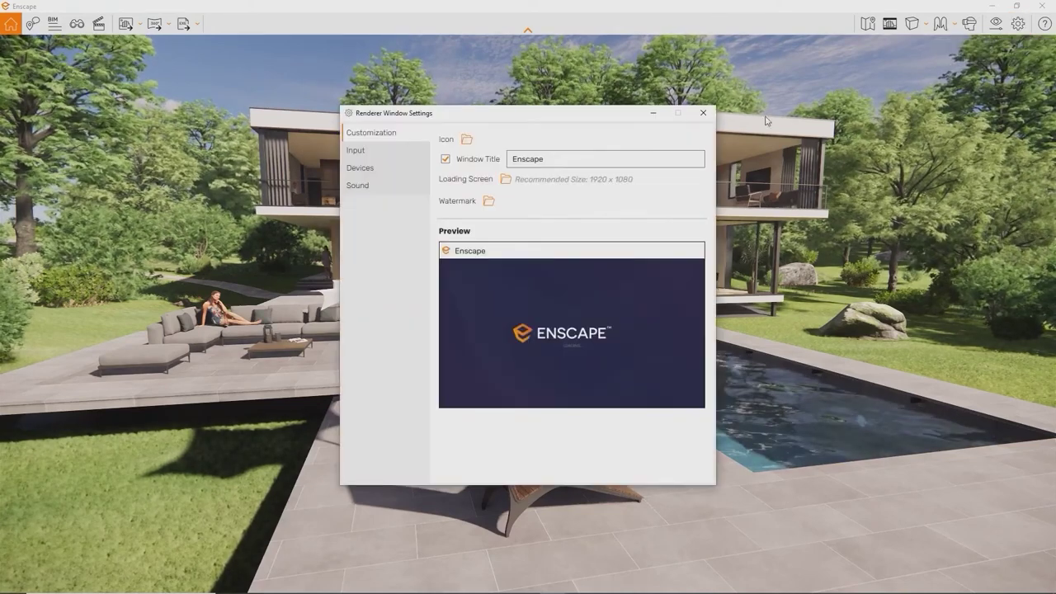
left_click(391, 151)
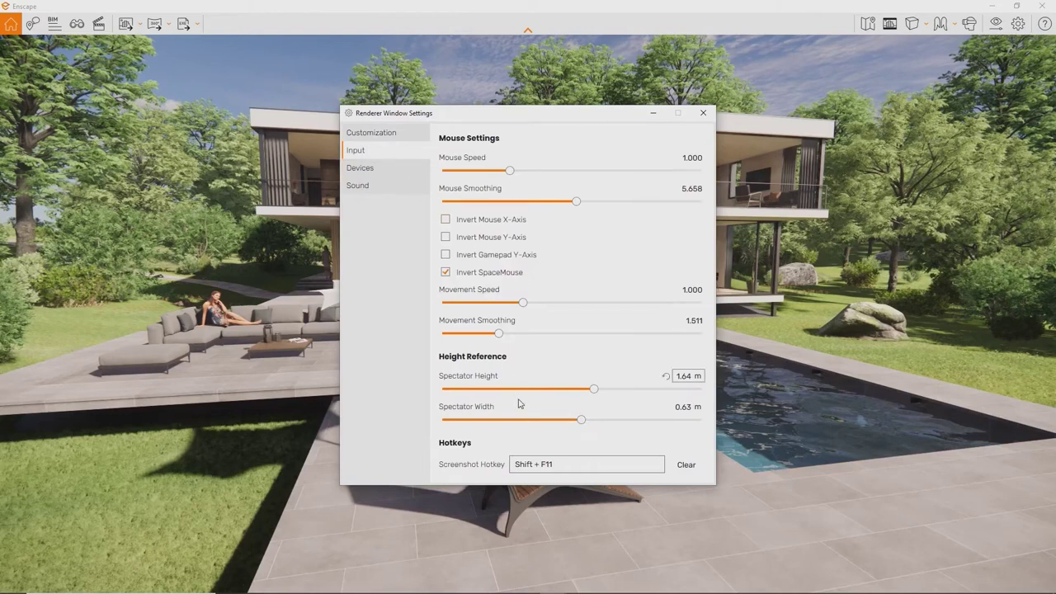
mouse_move(568, 468)
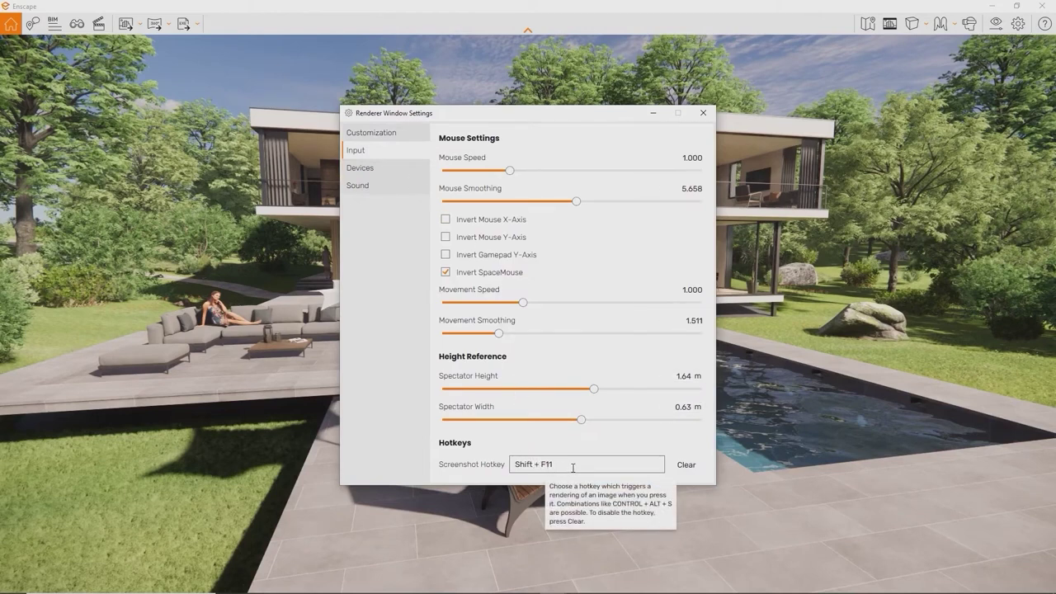
left_click(573, 467)
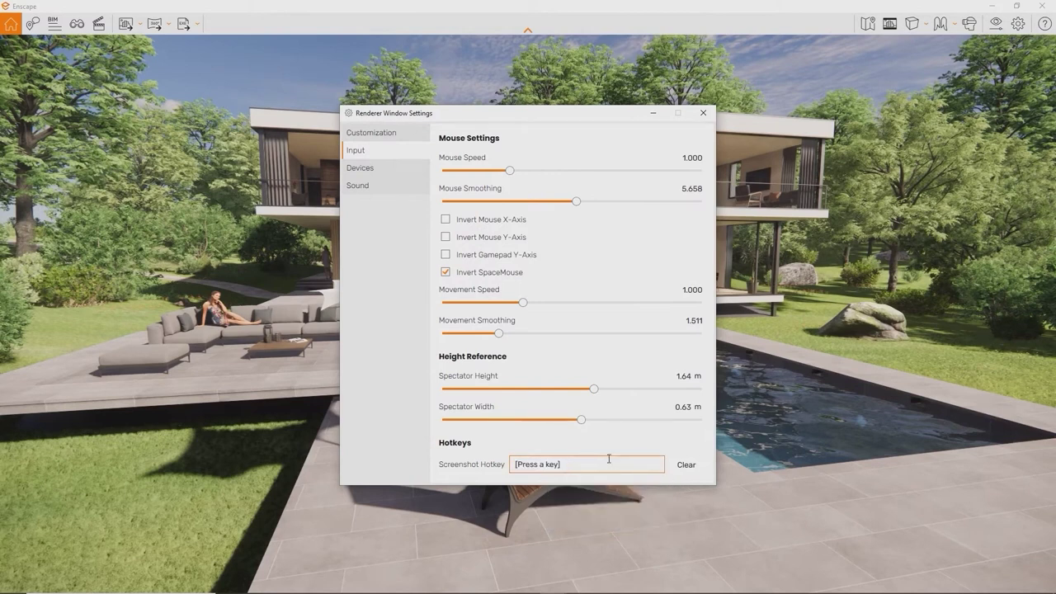
key("shift+F10")
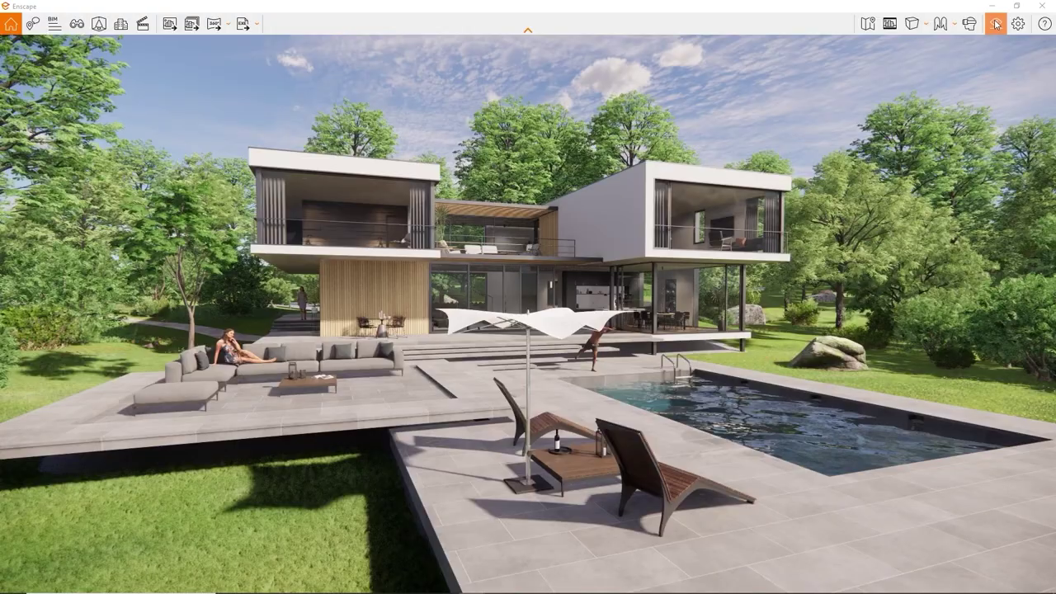
Step: Open the Output settings and try the default export folder and automatic naming, leaving both unchanged
left_click(996, 23)
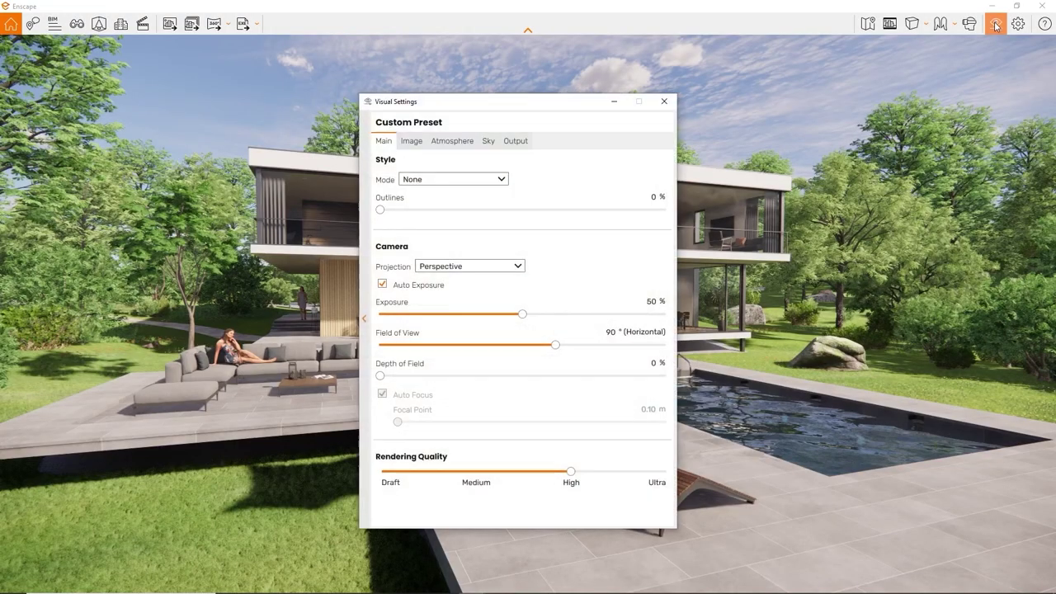
left_click(517, 142)
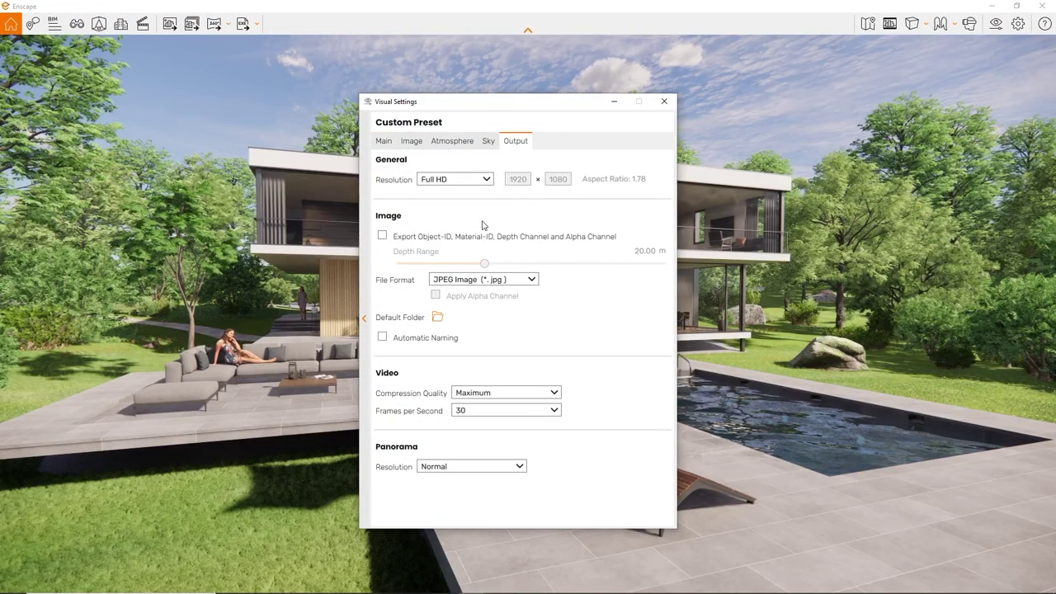
left_click(437, 317)
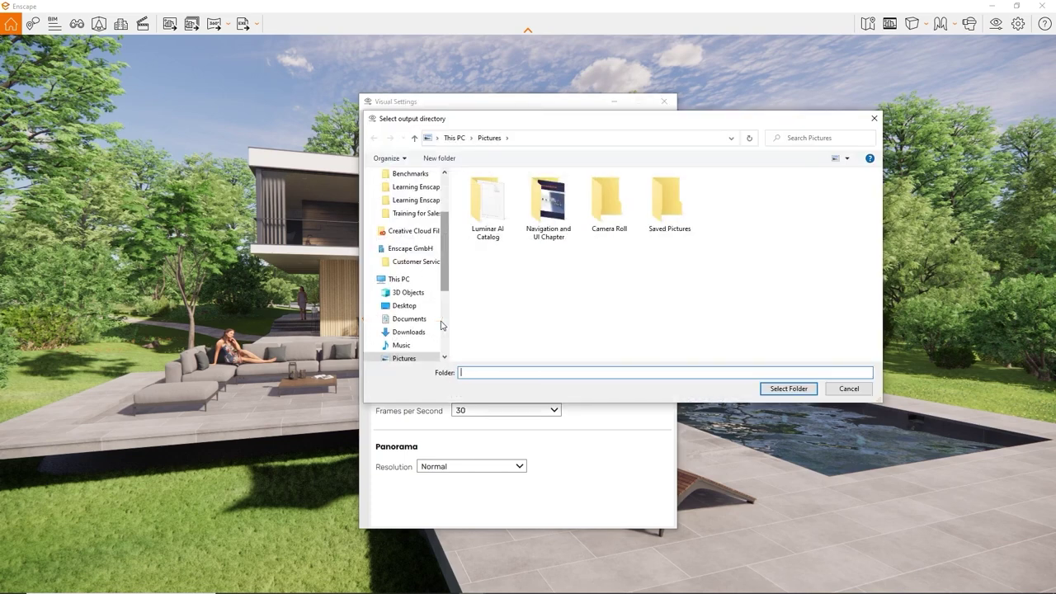
left_click(874, 119)
left_click(402, 343)
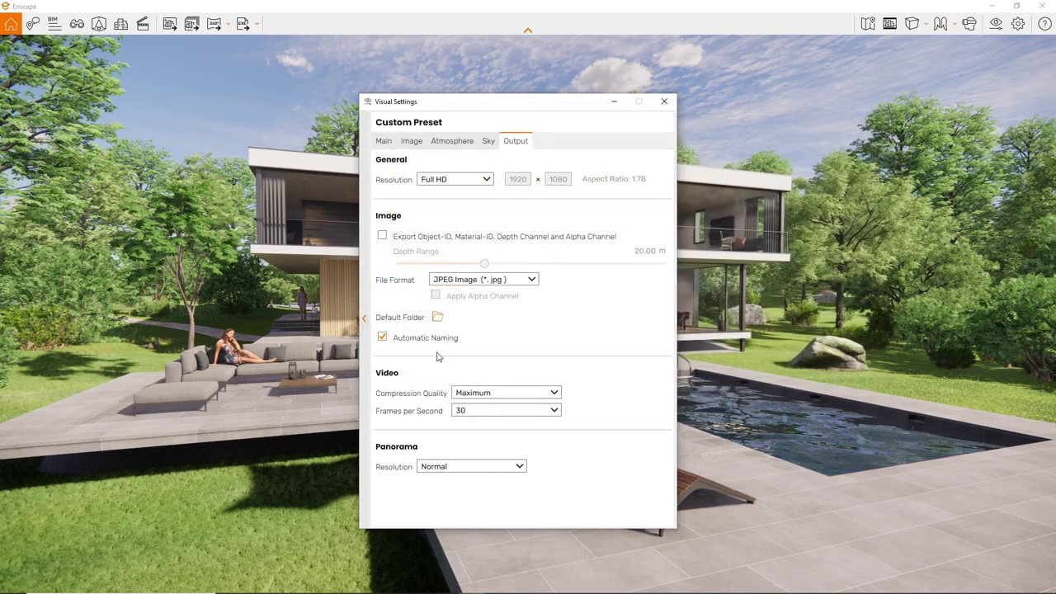
left_click(422, 344)
Step: Switch the image file format to PNG and export a screenshot of the house view
left_click(533, 280)
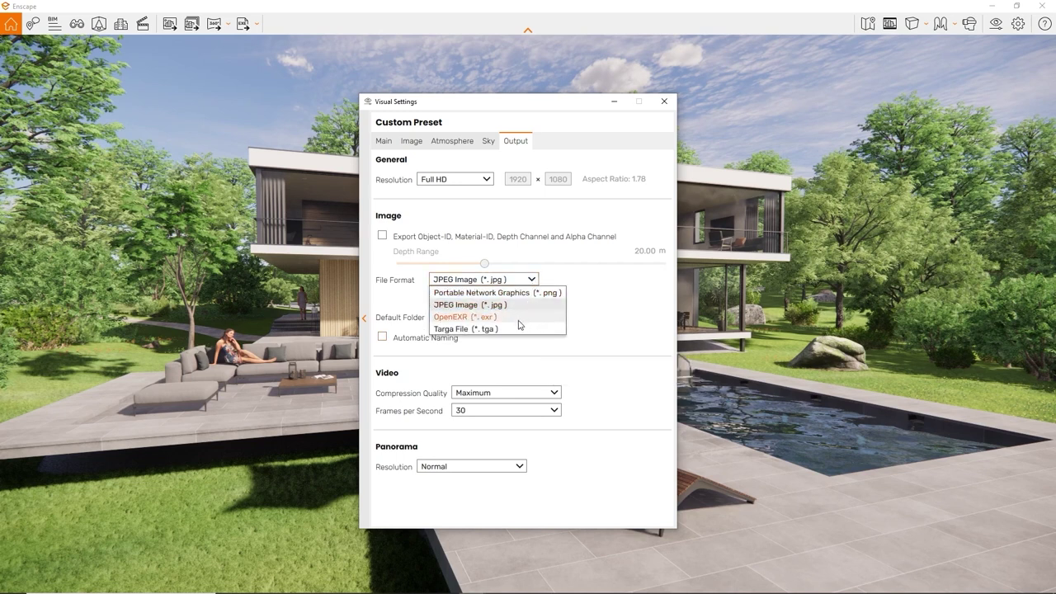
left_click(528, 294)
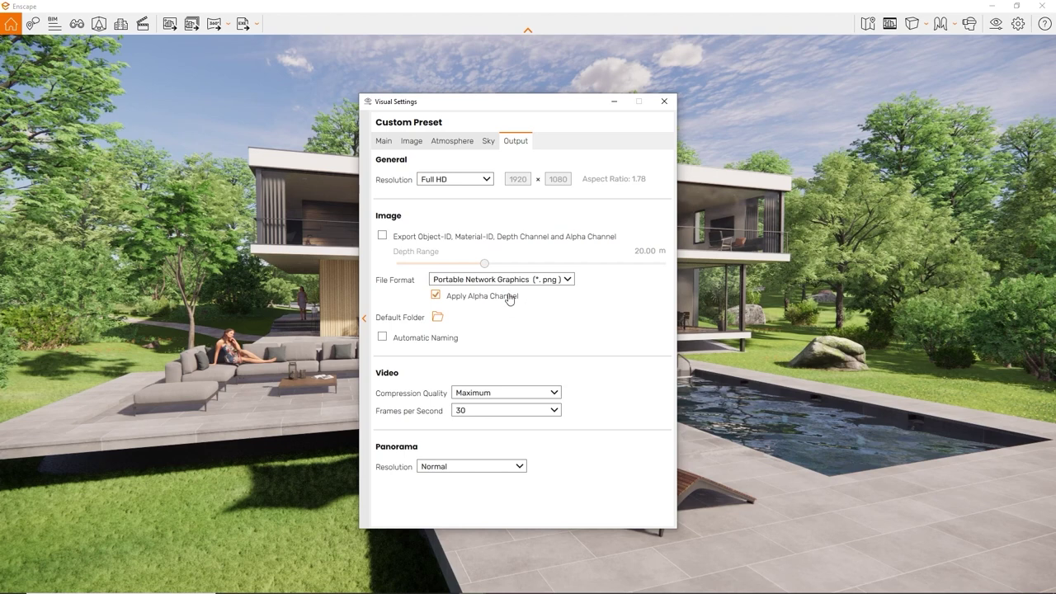
left_click(613, 101)
key("F11")
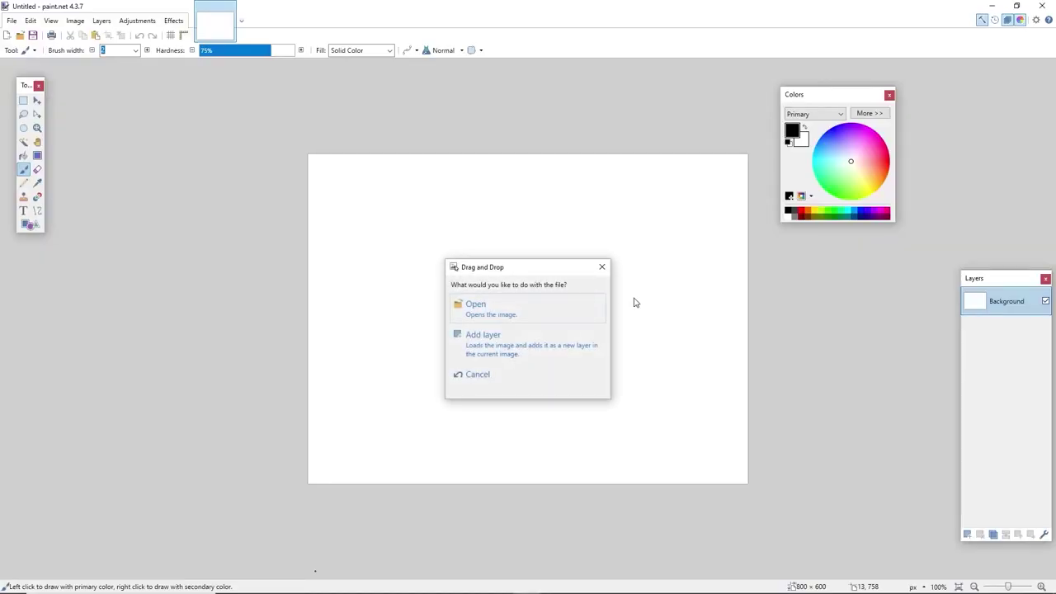
Step: Add the exported render as a layer above a new layer filled black with the Paint Bucket
left_click(581, 345)
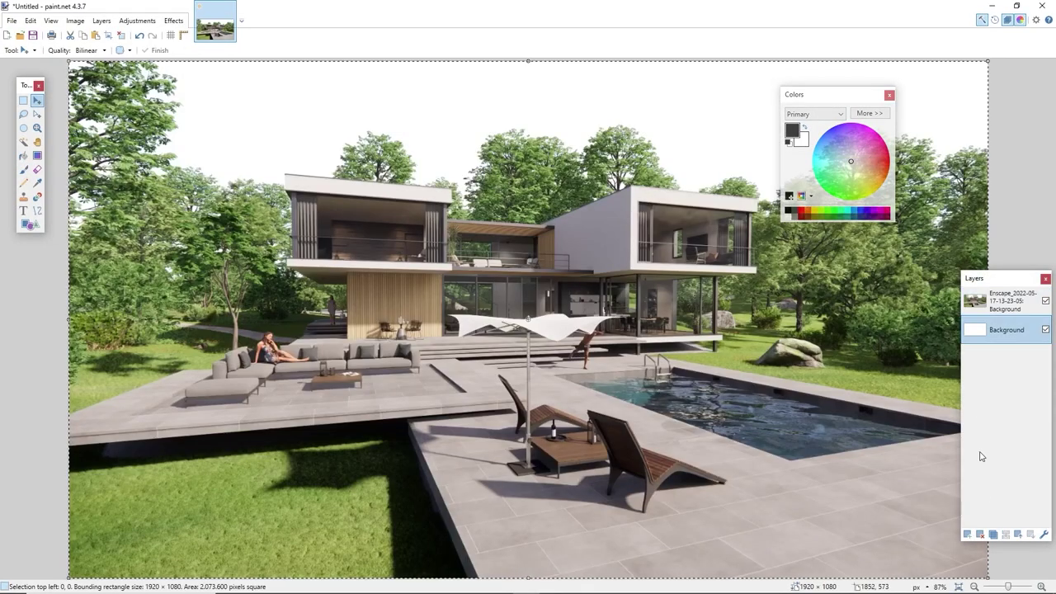
left_click(979, 535)
key("f")
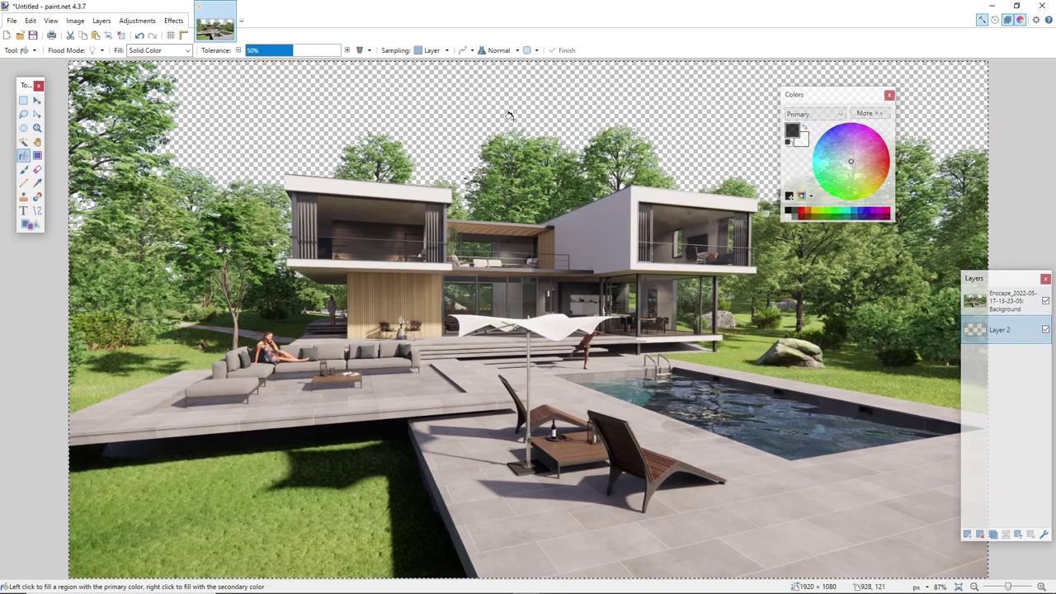
left_click(525, 115)
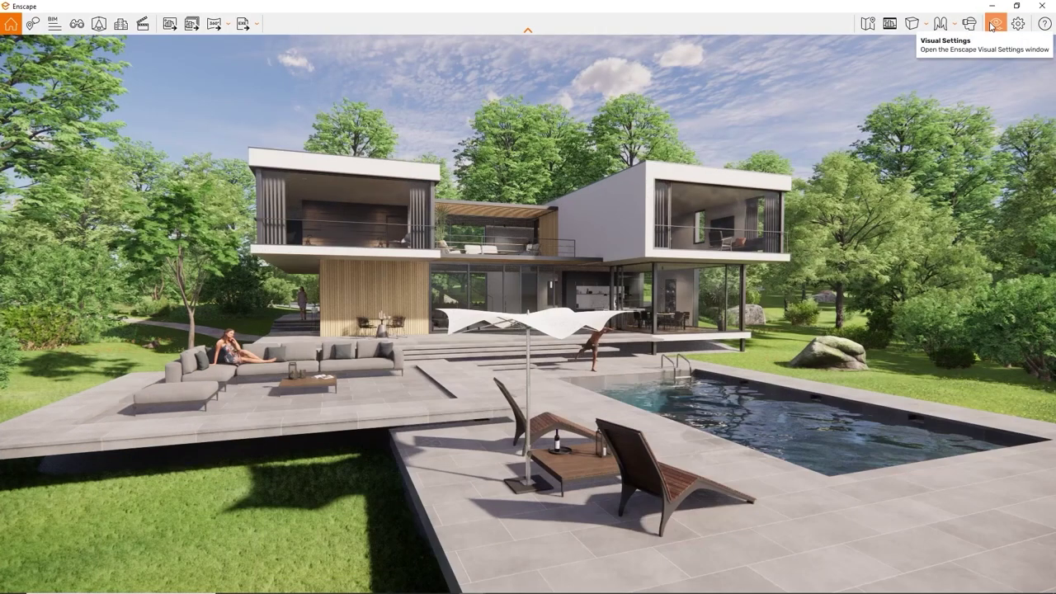
Step: Enable Object-ID, Material-ID, Depth and Alpha channels, set depth range to 73.95 m, and export a screenshot
left_click(995, 23)
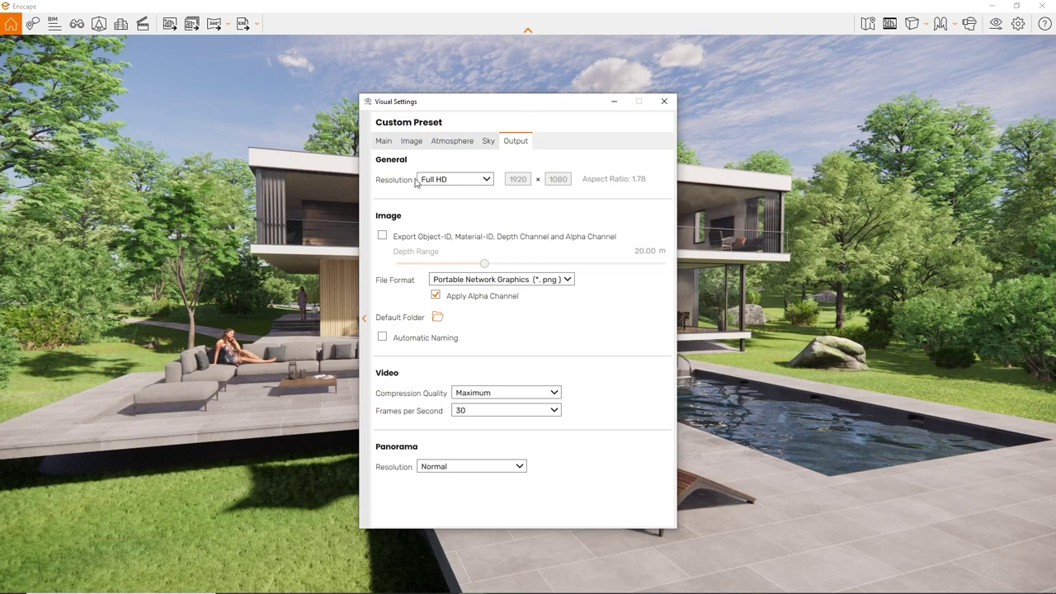
left_click(383, 238)
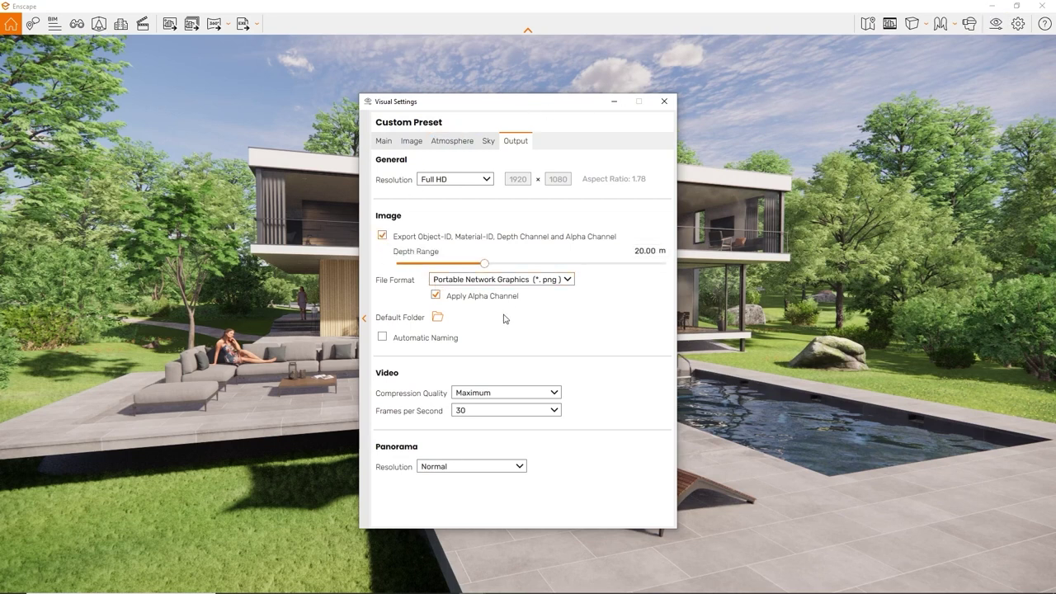
left_click_drag(484, 263, 522, 263)
left_click(170, 23)
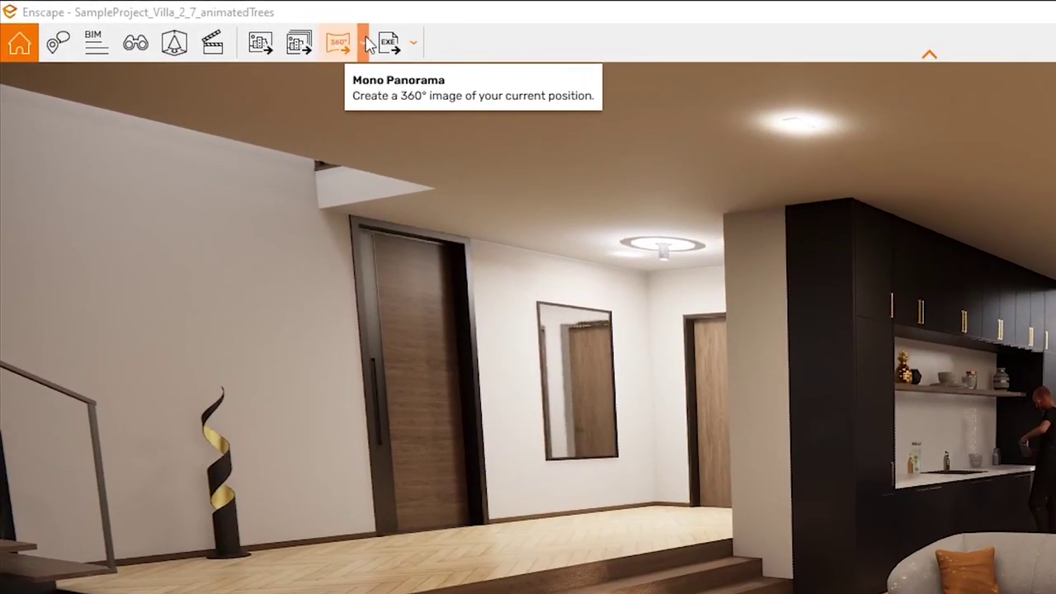
Step: Export a Mono Panorama of the living room from the 360° panorama dropdown
left_click(255, 31)
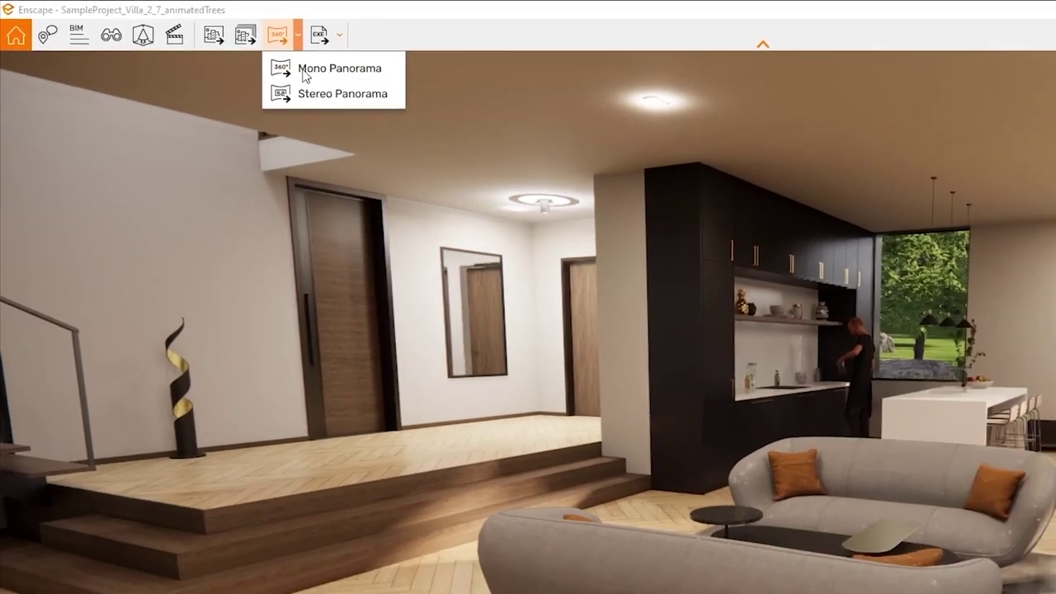
left_click(356, 82)
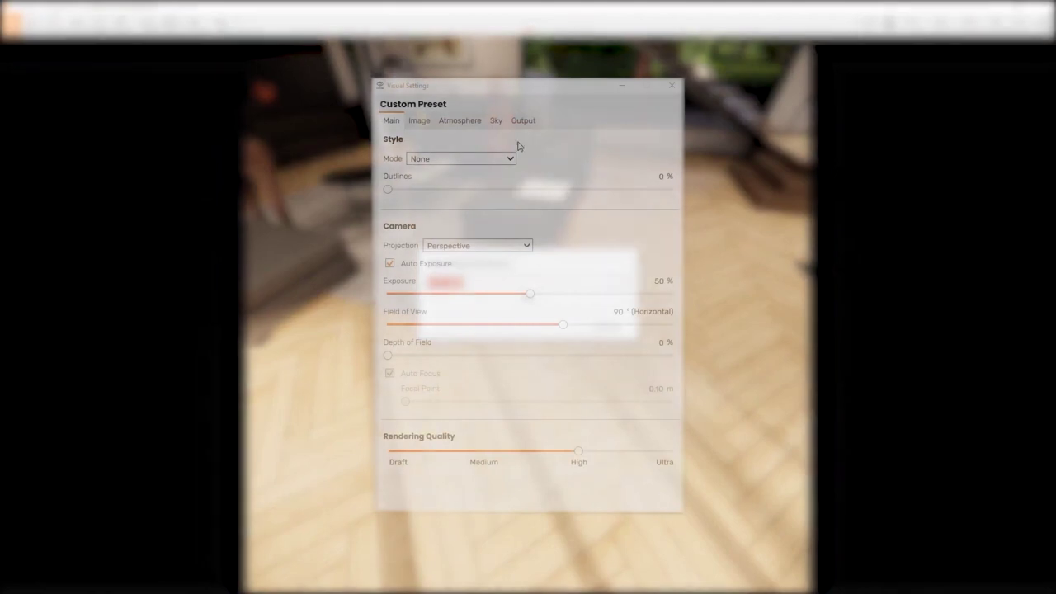
Step: Switch Visual Settings to the Output tab and check the Panorama Resolution dropdown
left_click(525, 123)
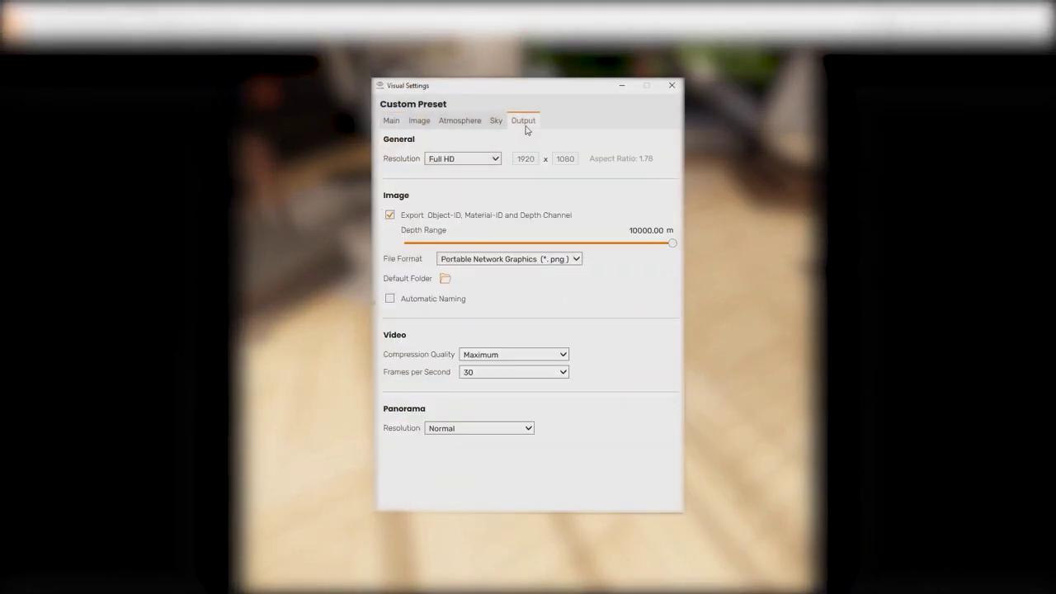
mouse_move(517, 434)
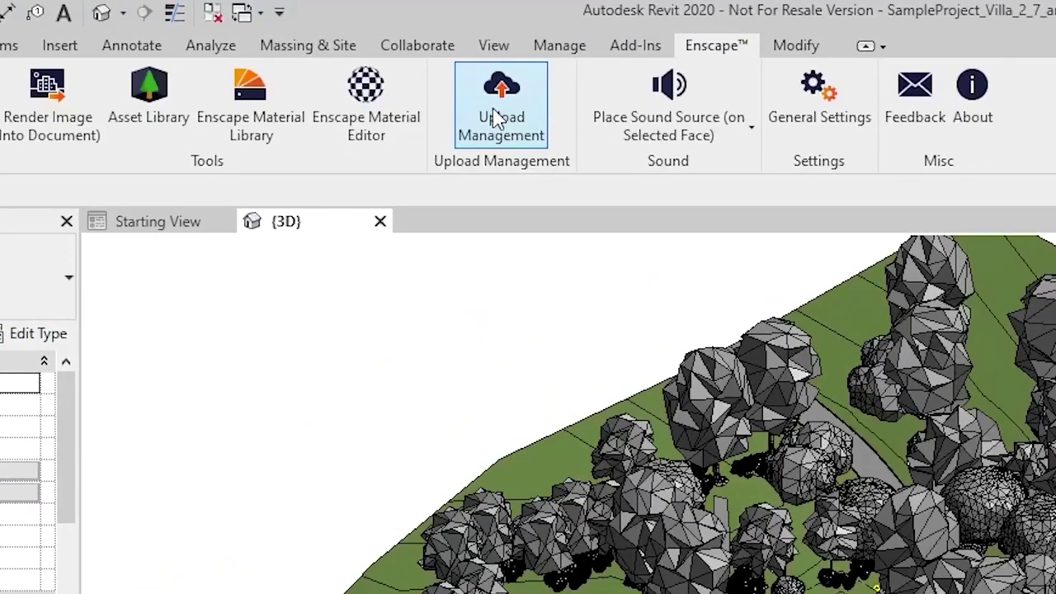
Step: Open Upload Management from the Enscape ribbon tab
left_click(498, 118)
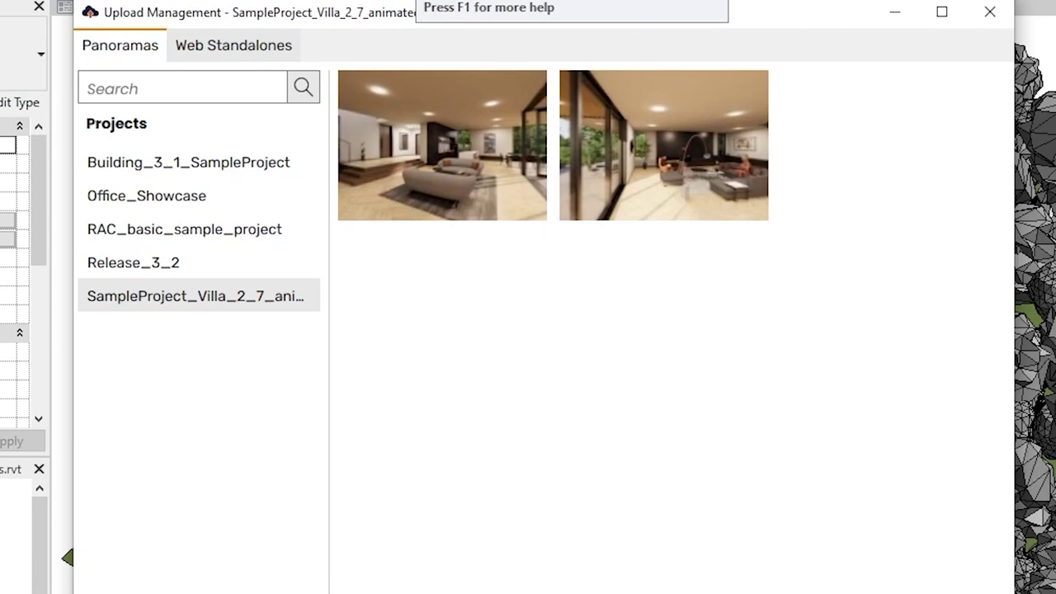
Step: Browse Release_3_2, RAC_basic_sample_project, Office_Showcase and Building_3_1 panoramas, then view the villa panorama's details
left_click(178, 264)
left_click(174, 234)
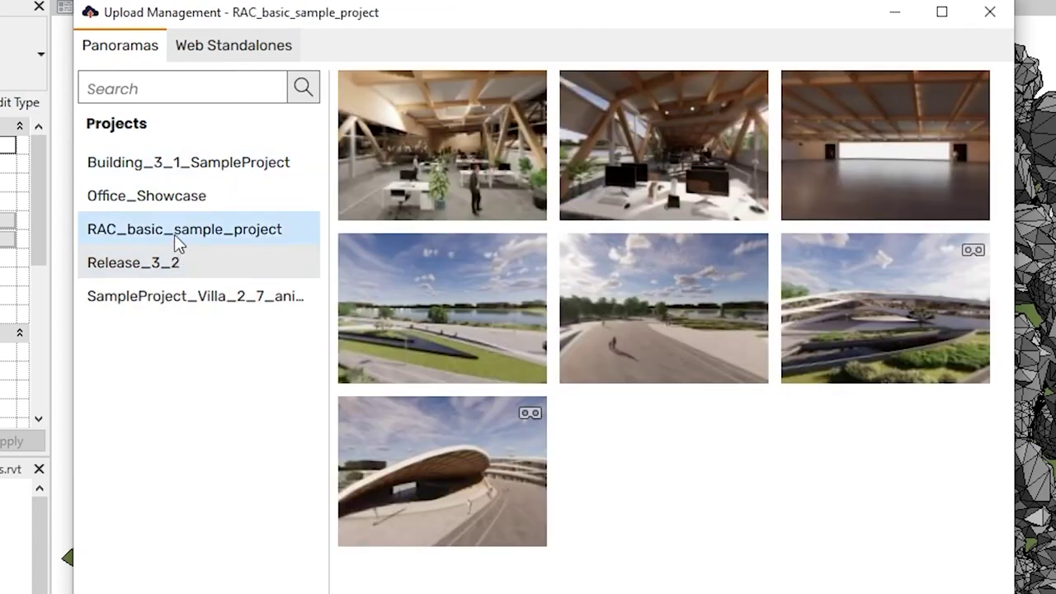
left_click(180, 207)
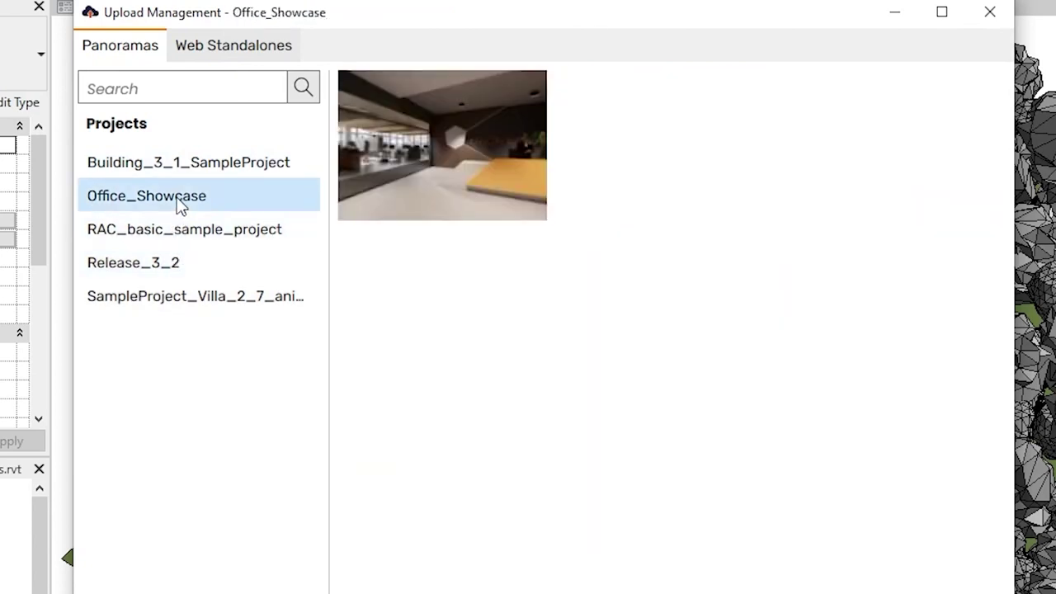
left_click(194, 172)
left_click(219, 299)
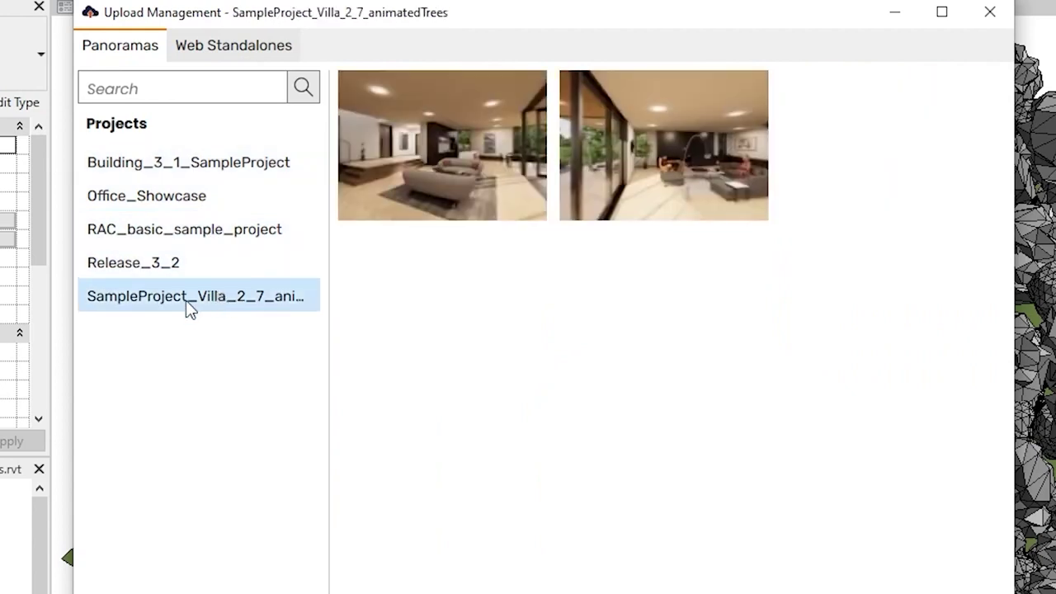
mouse_move(460, 189)
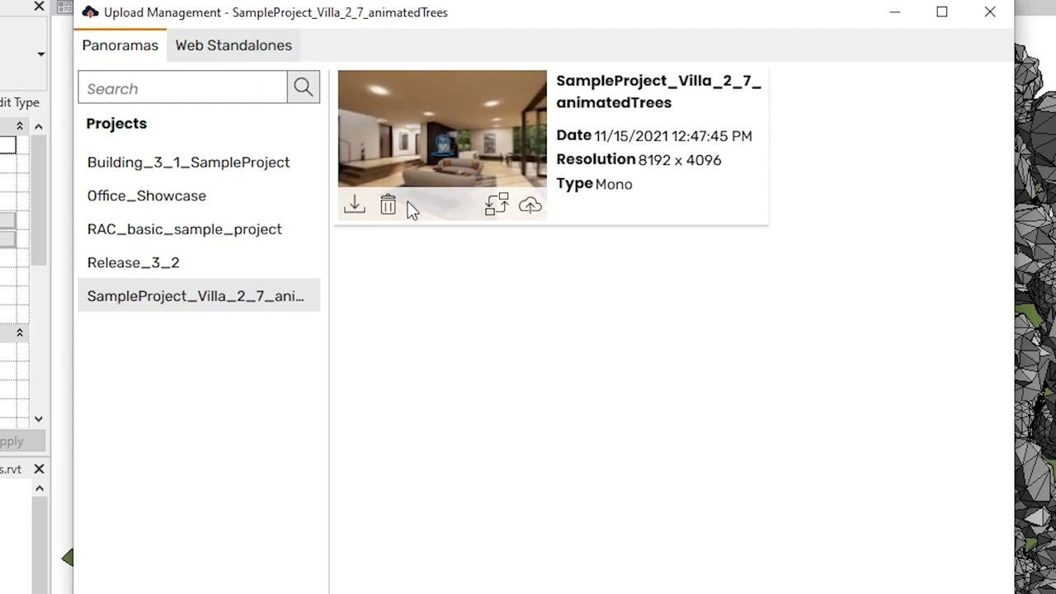
left_click(354, 206)
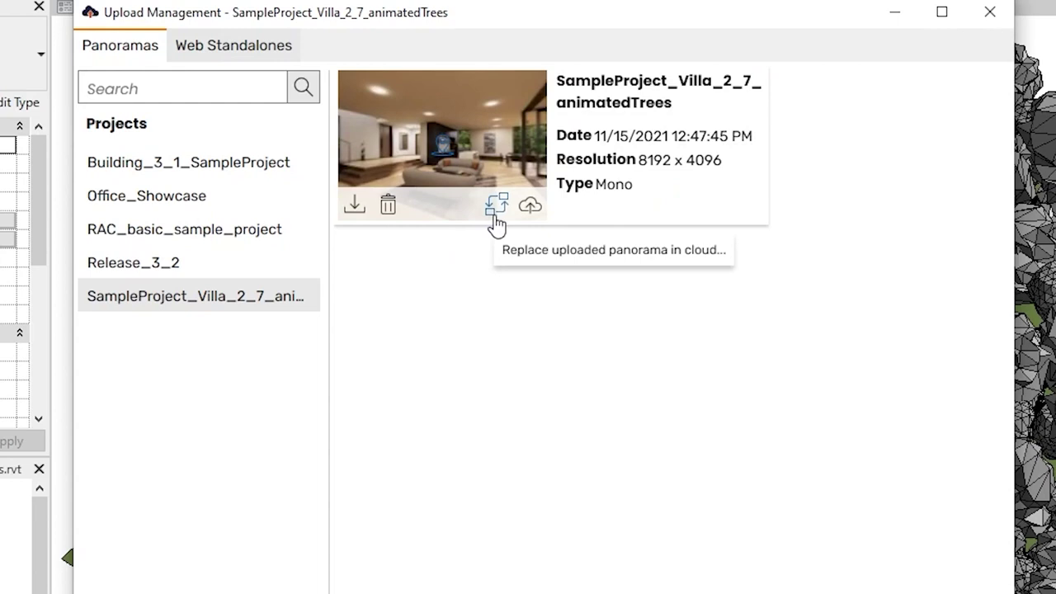
Step: Replace a Release_3_2 cloud panorama with the local villa living room panorama, then close the window
left_click(496, 206)
left_click(341, 221)
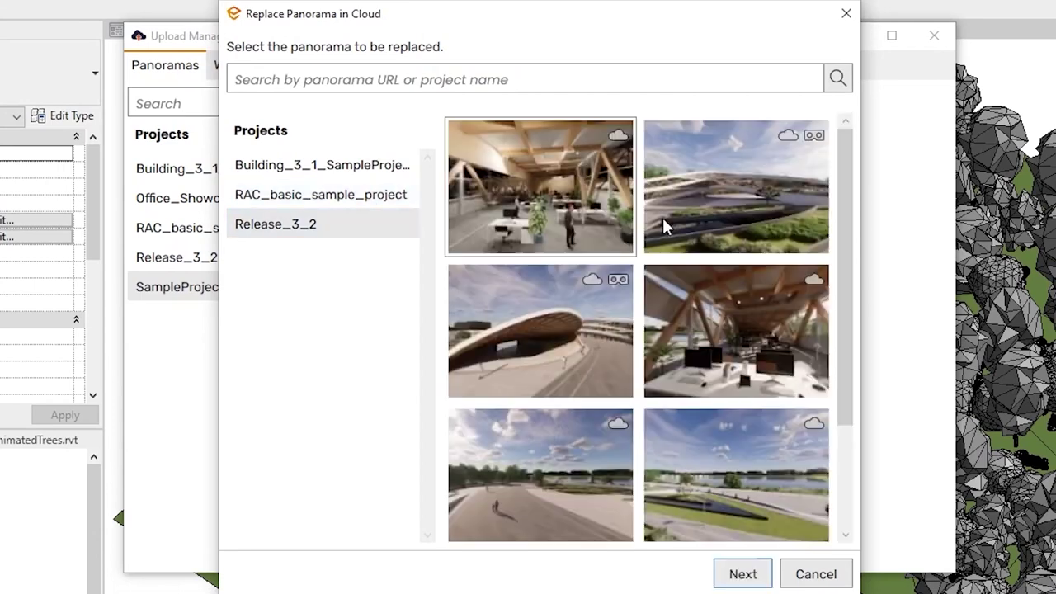
left_click(511, 358)
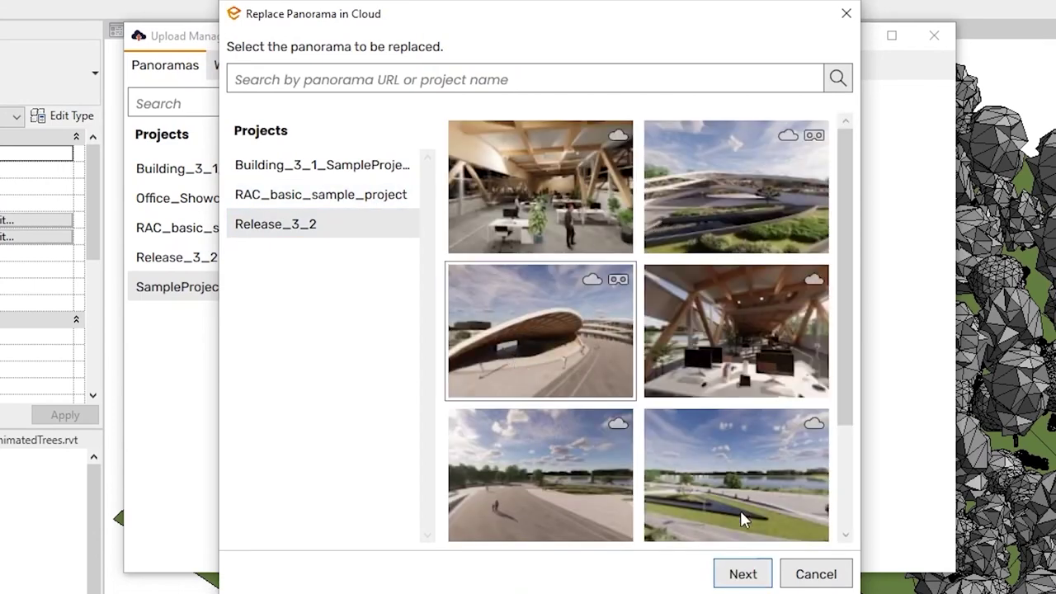
left_click(742, 574)
left_click(739, 404)
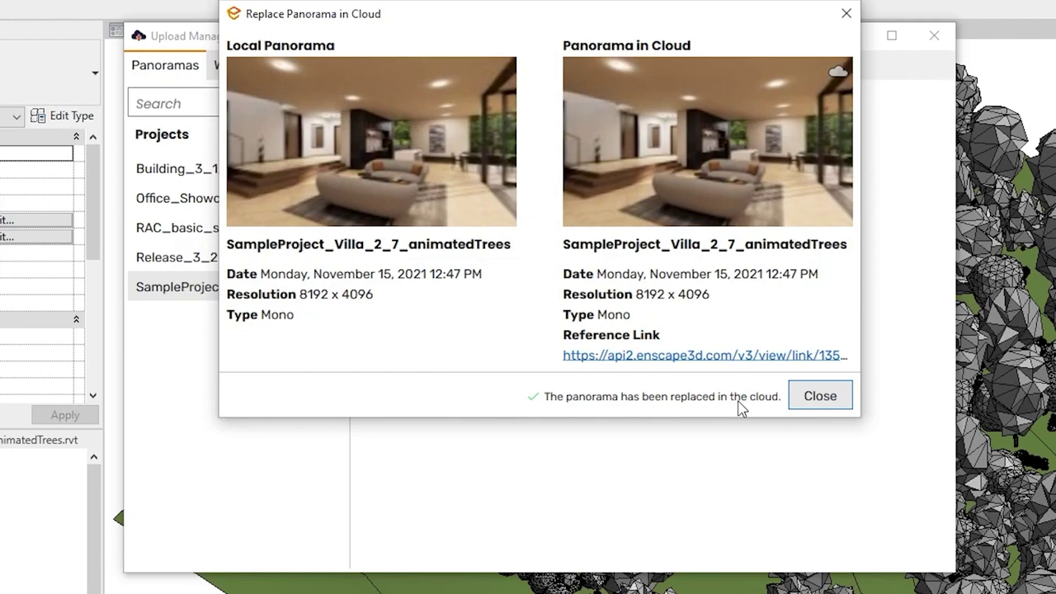
left_click(820, 397)
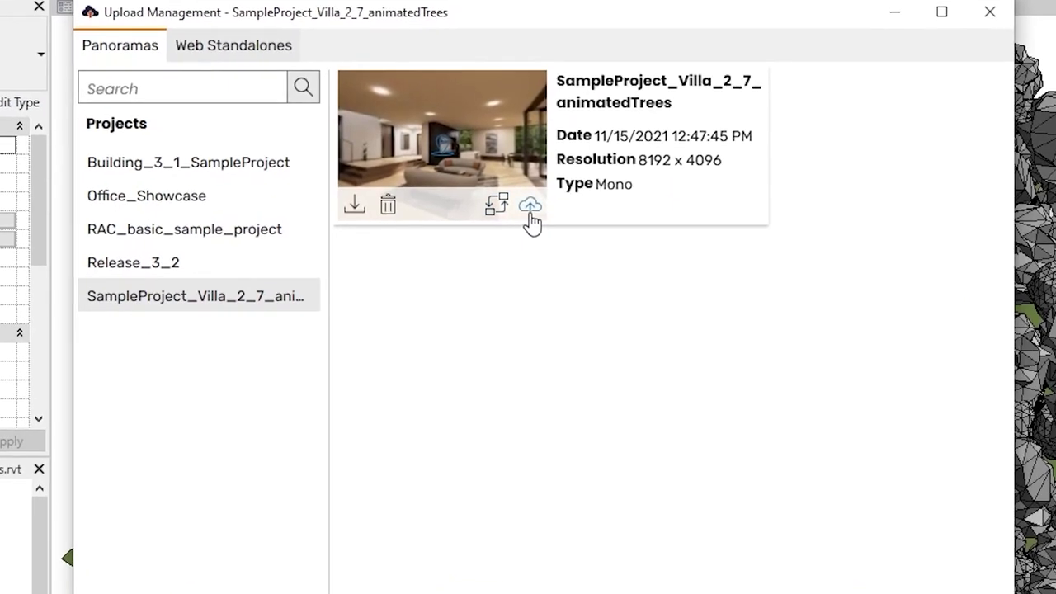
Step: Upload the villa panorama to the cloud and open it in the web browser from its sharing menu
left_click(529, 206)
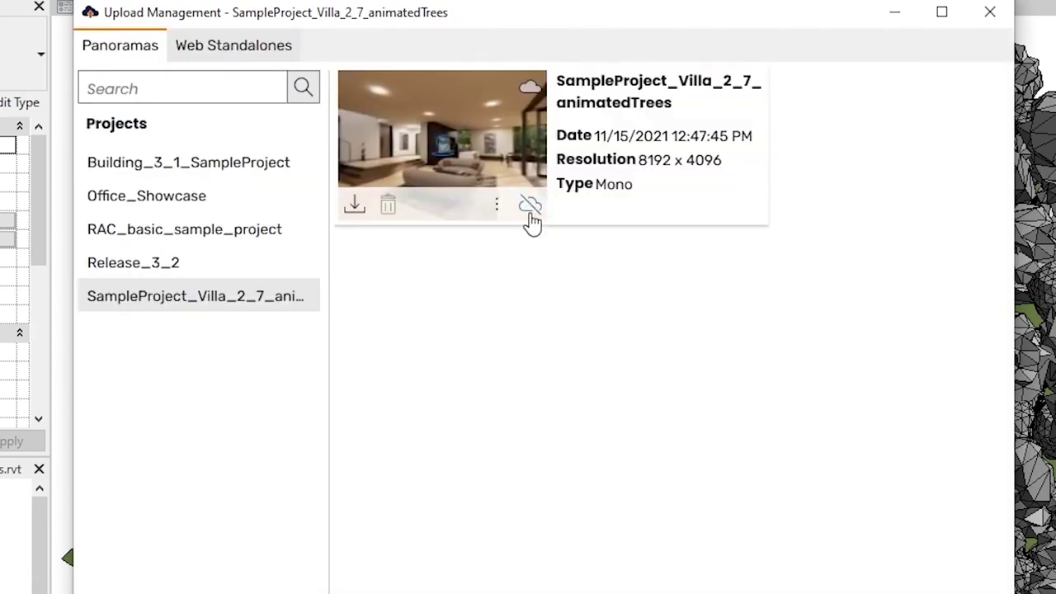
left_click(533, 216)
left_click(496, 211)
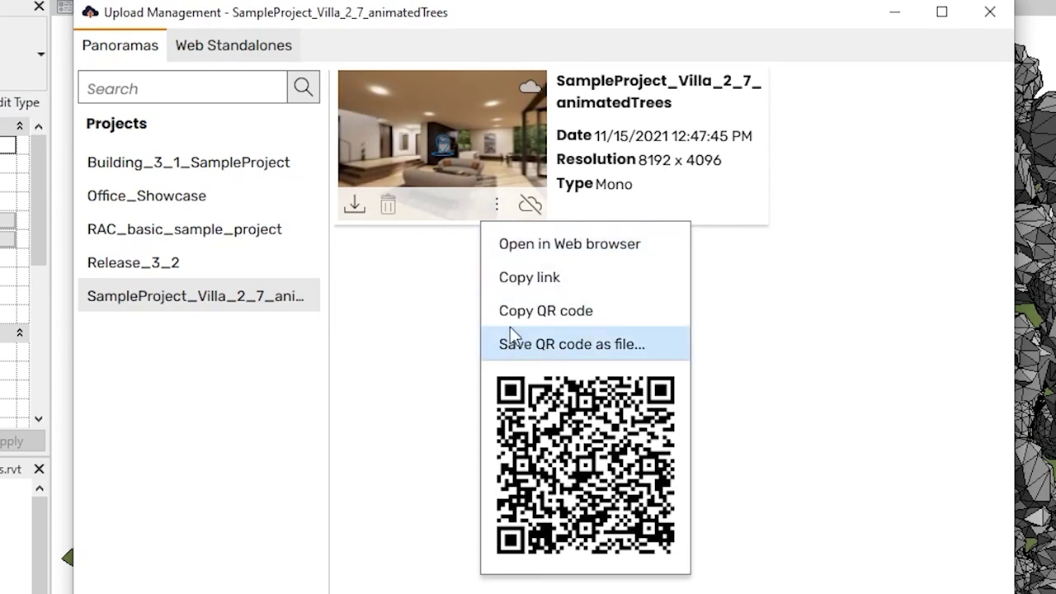
left_click(500, 245)
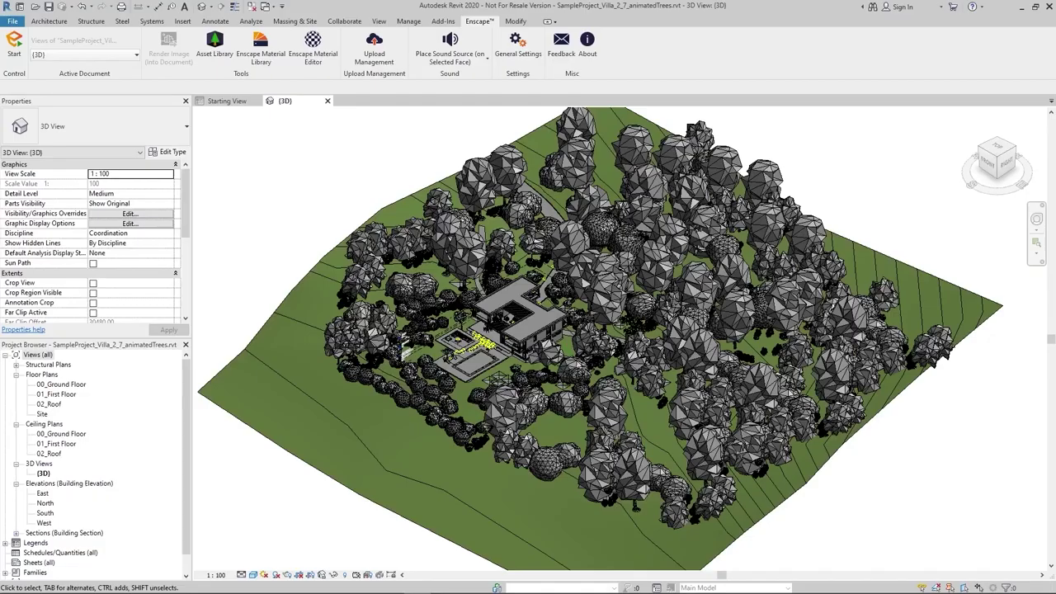
Step: Log out of the Enscape user account under General Settings' Licensing and Privacy
left_click(522, 62)
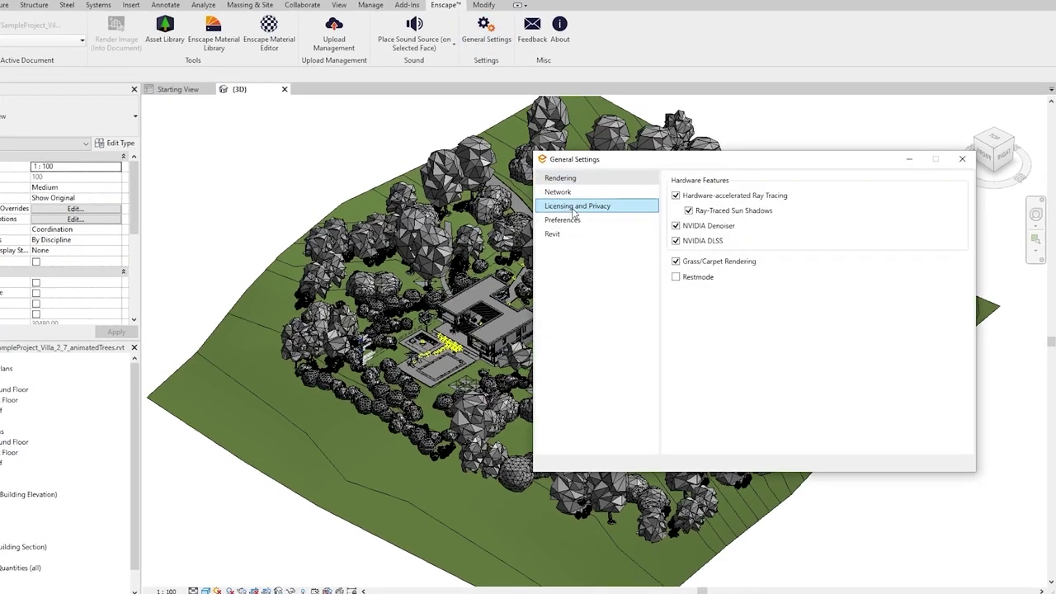
left_click(574, 213)
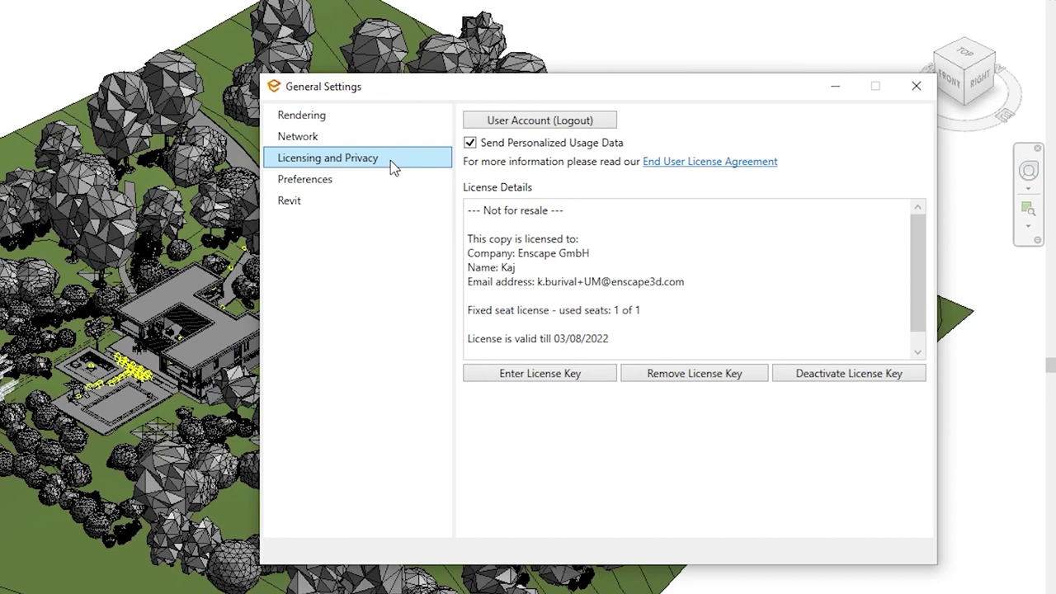
left_click(532, 122)
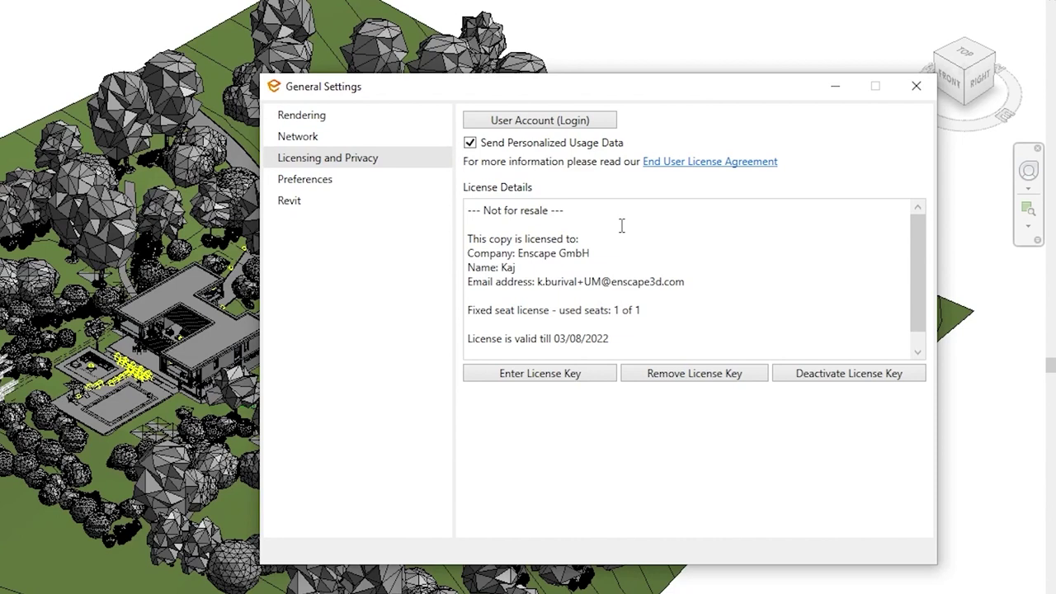
Step: Log back into the Enscape user account by entering the account password
left_click(530, 123)
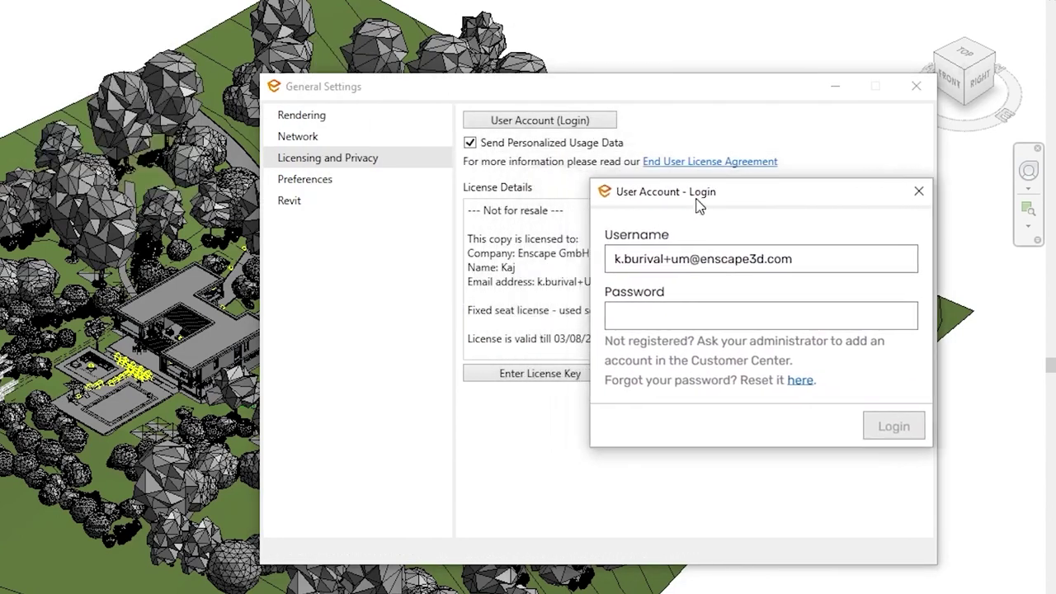
left_click_drag(697, 205, 631, 240)
left_click(638, 350)
type("•••••••••••••")
key("Return")
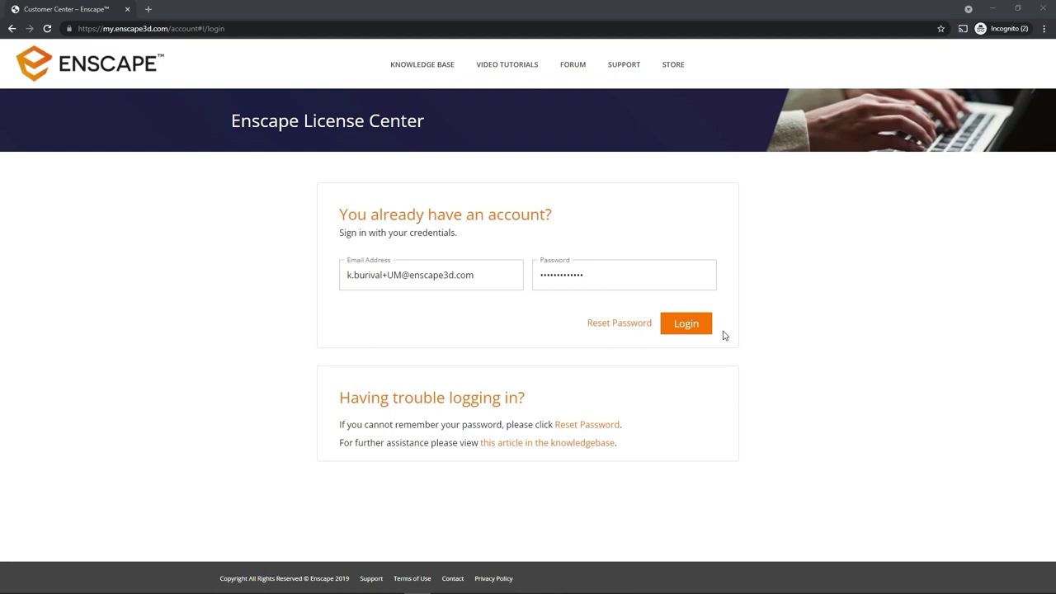
Step: Sign in, open the SampleProject_Villa_2_7_animatedTrees folder and check the panorama's share link
left_click(703, 332)
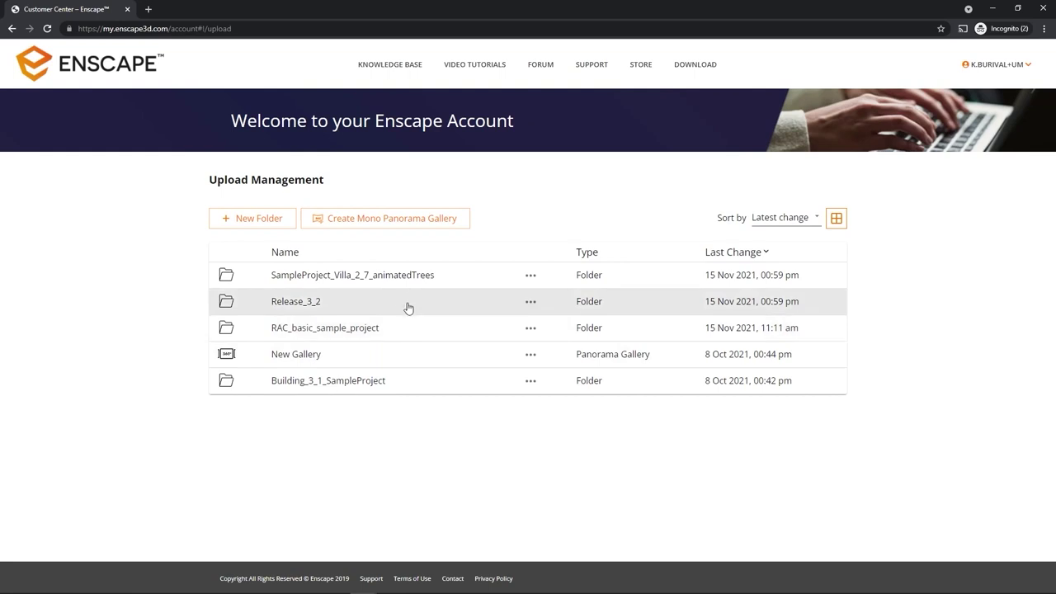
left_click(379, 280)
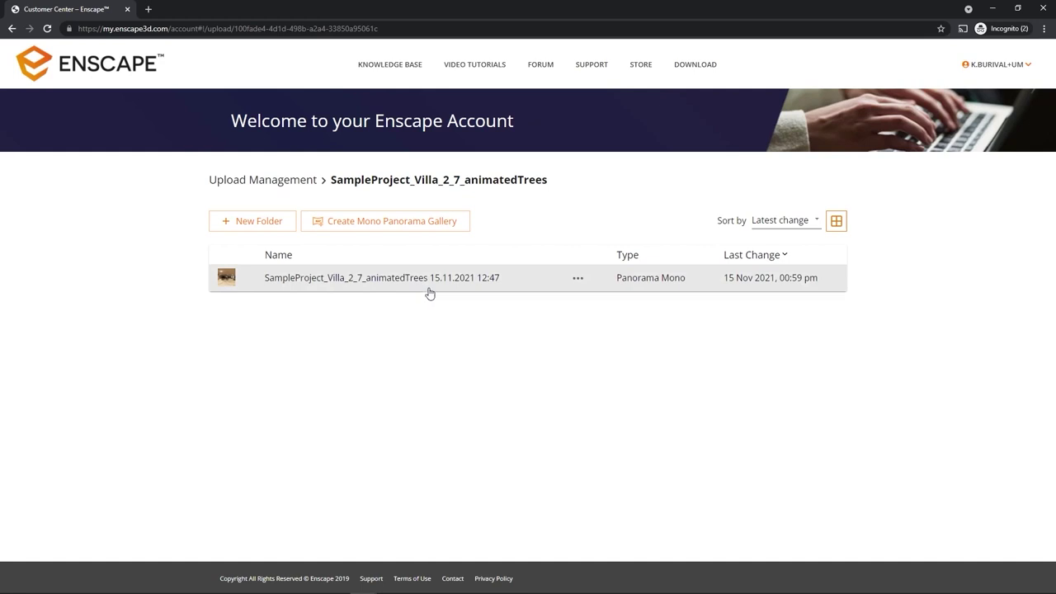
left_click(578, 278)
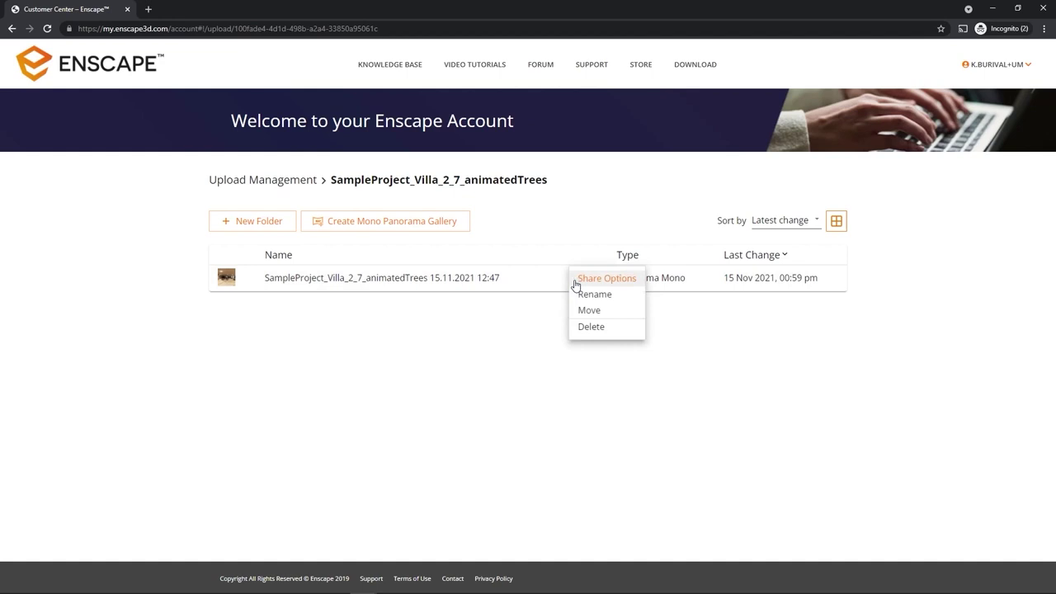
left_click(615, 286)
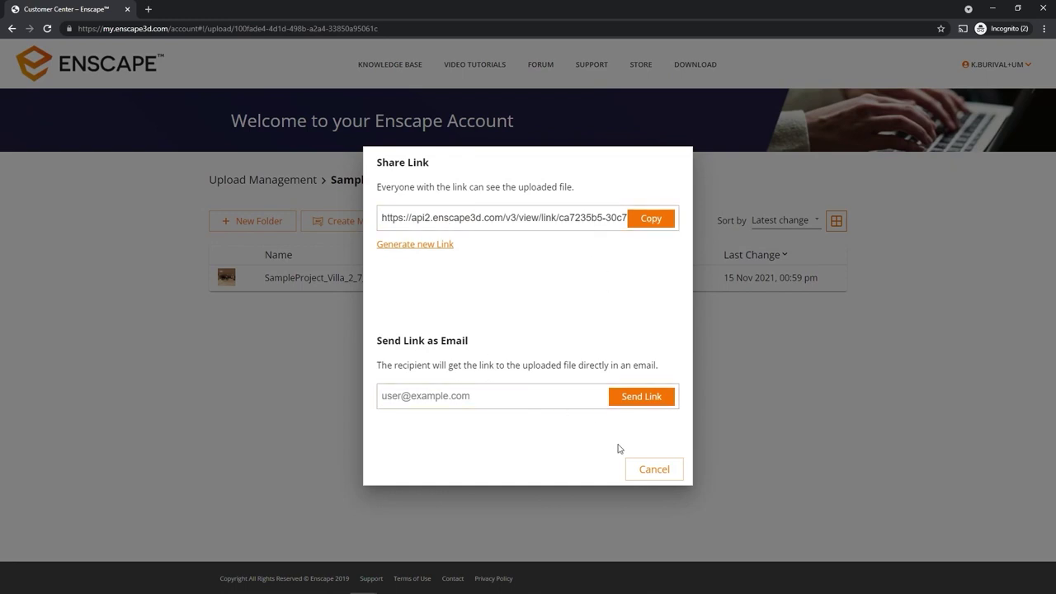
left_click(650, 479)
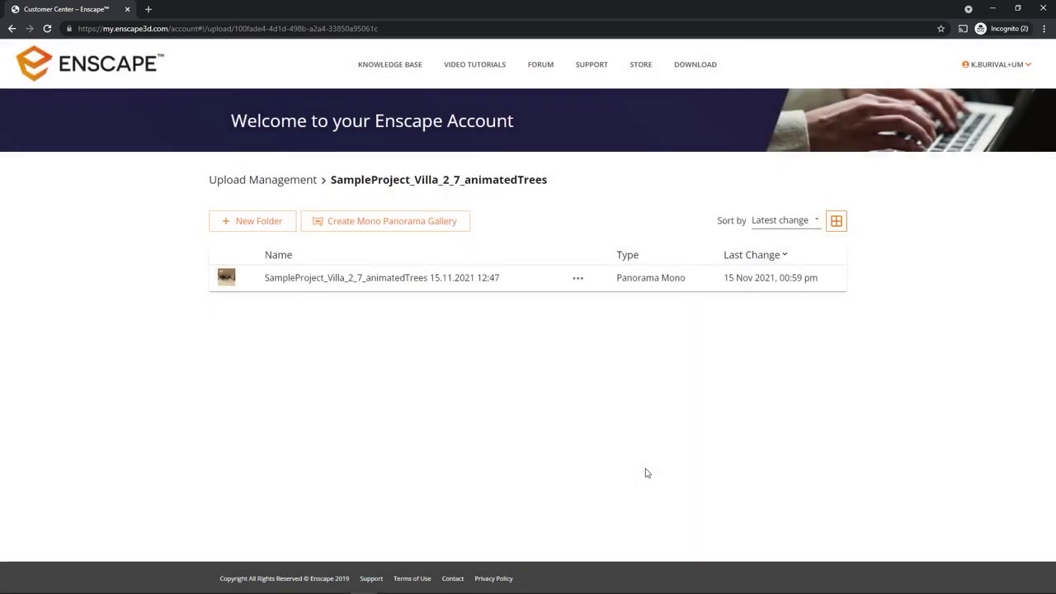
left_click(575, 284)
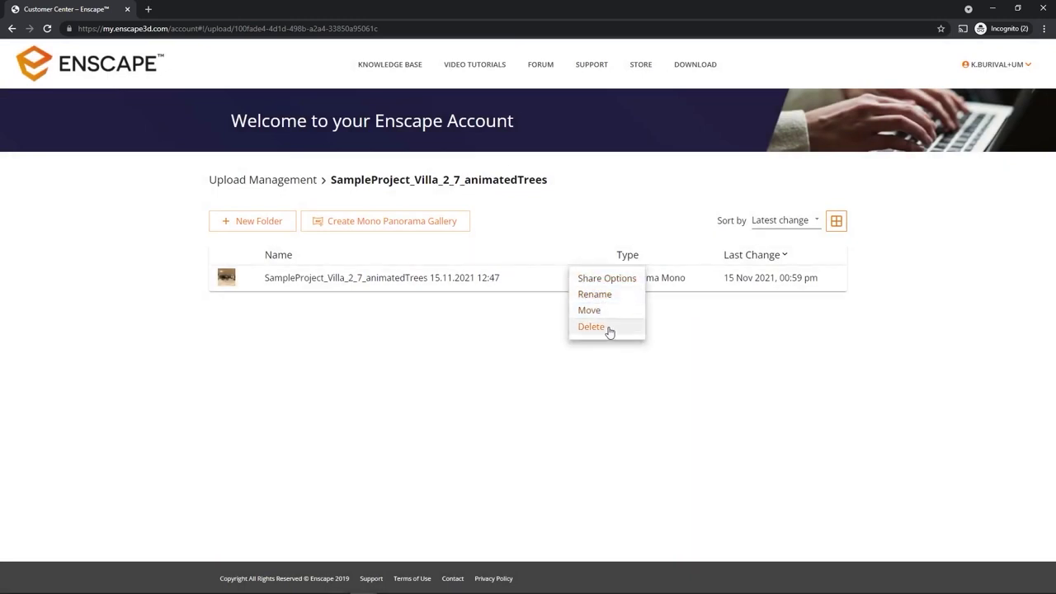
Step: Create a folder named 'Sub-Folder' and return to the villa folder's five panoramas
left_click(538, 384)
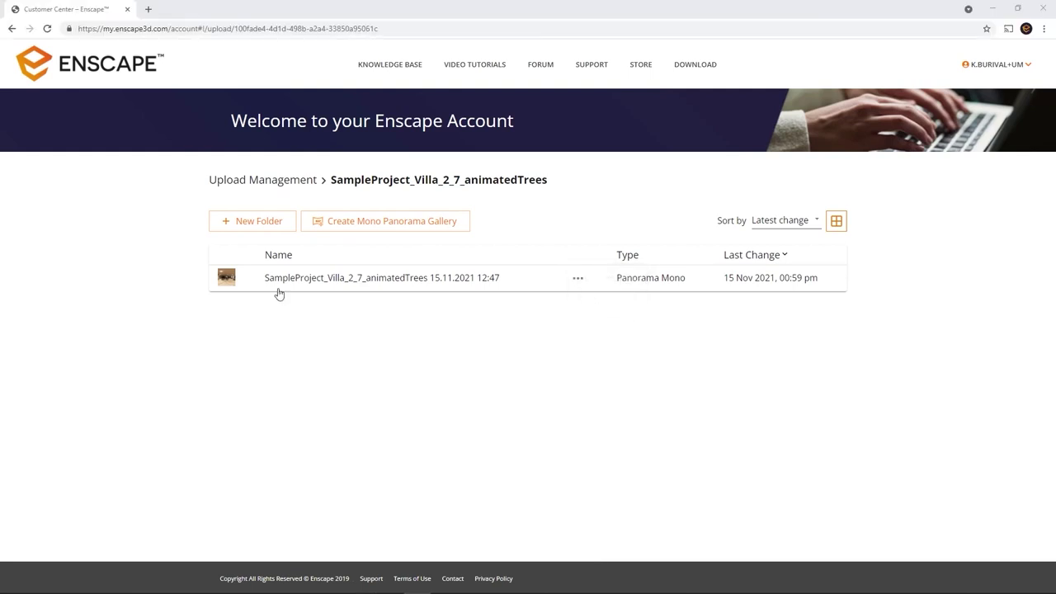
left_click(265, 224)
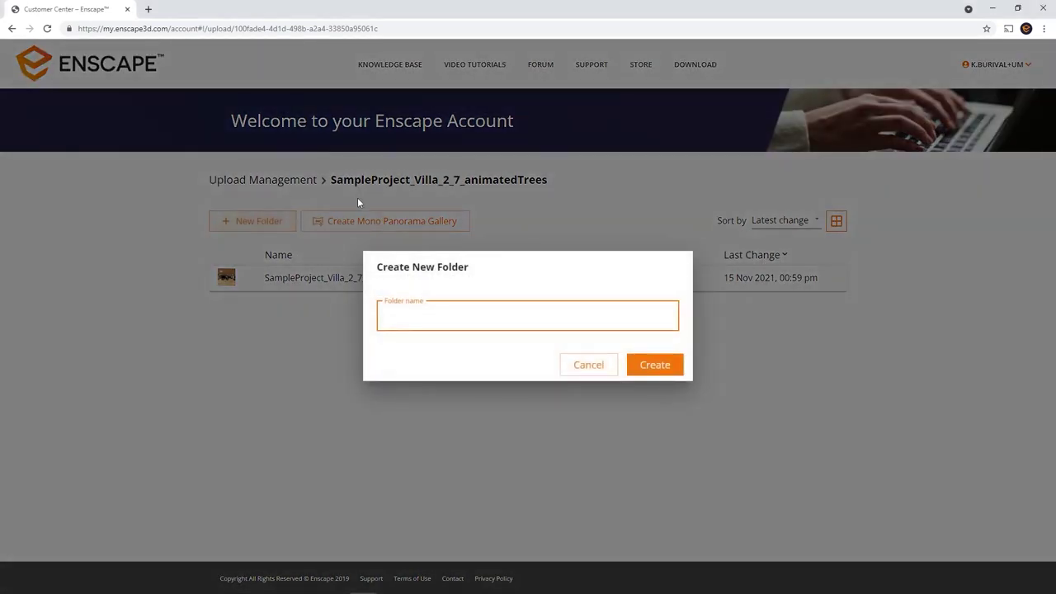
type("Sub-Folder")
key("Return")
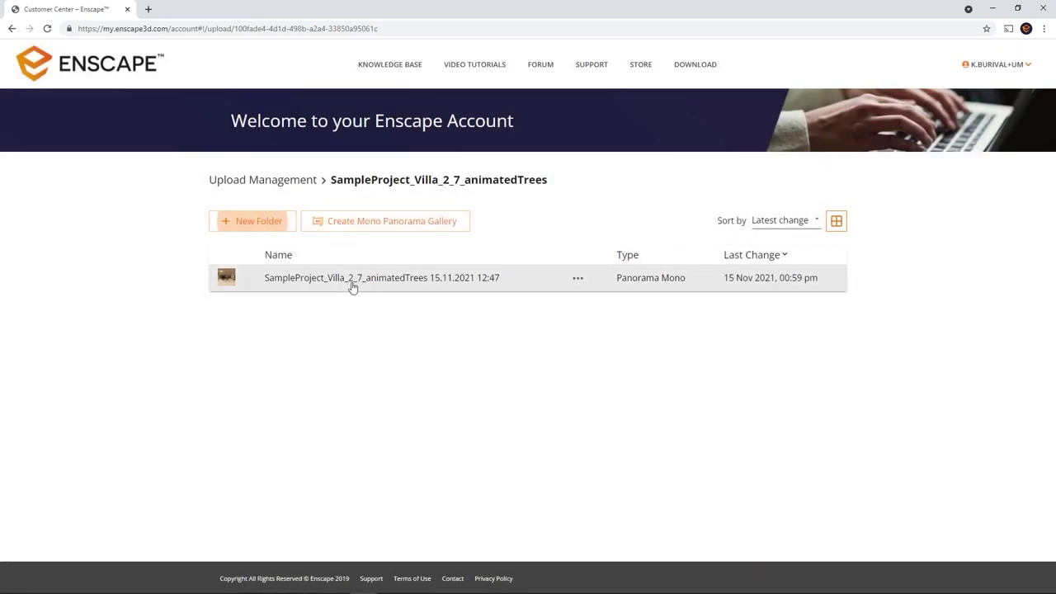
left_click(253, 223)
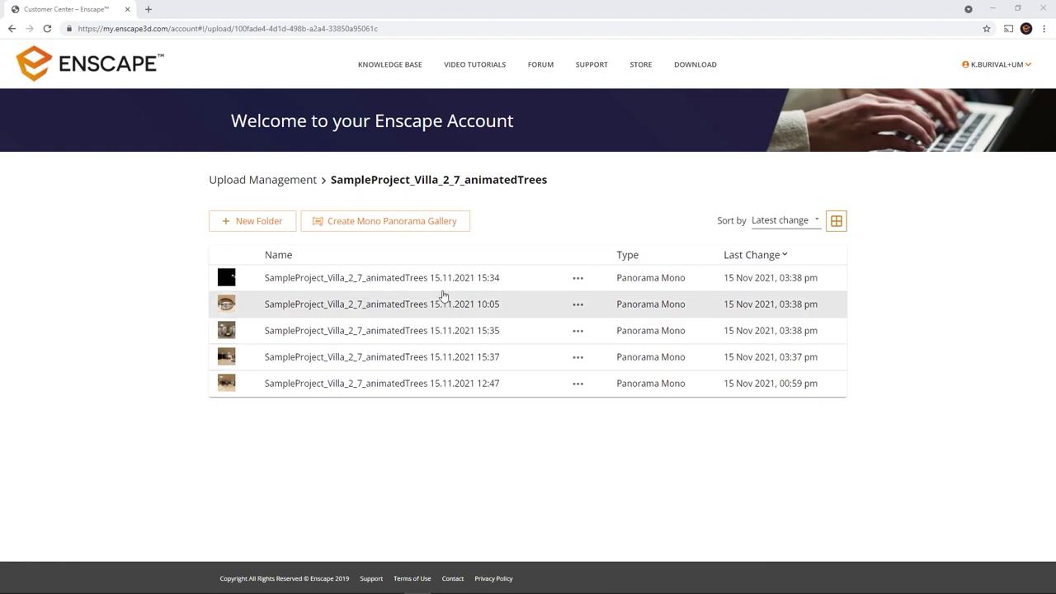
Step: Start a Mono Panorama Gallery and select all five villa panoramas for it
left_click(429, 223)
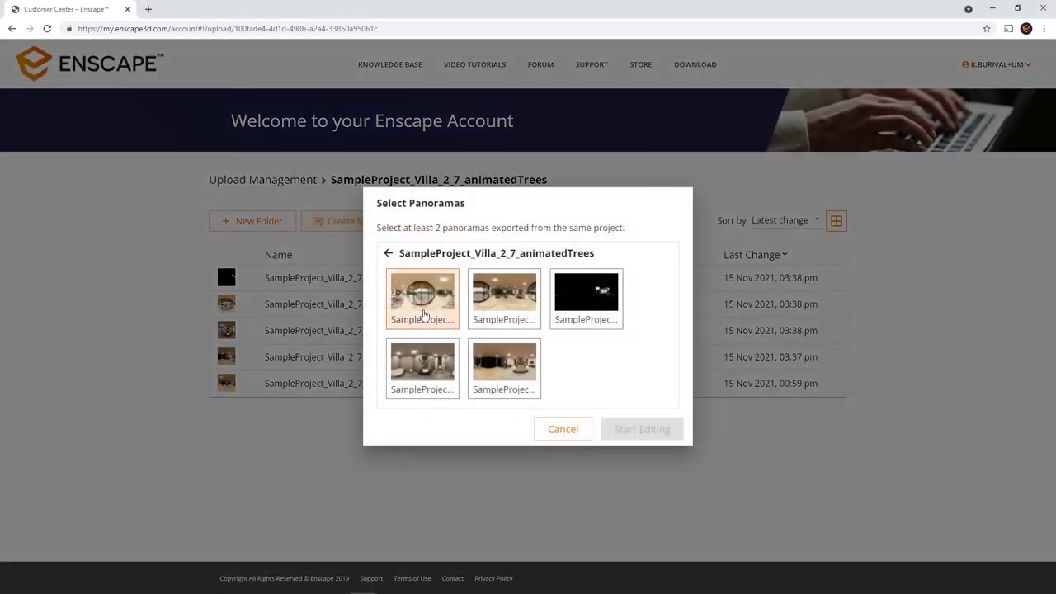
left_click(424, 315)
left_click(499, 314)
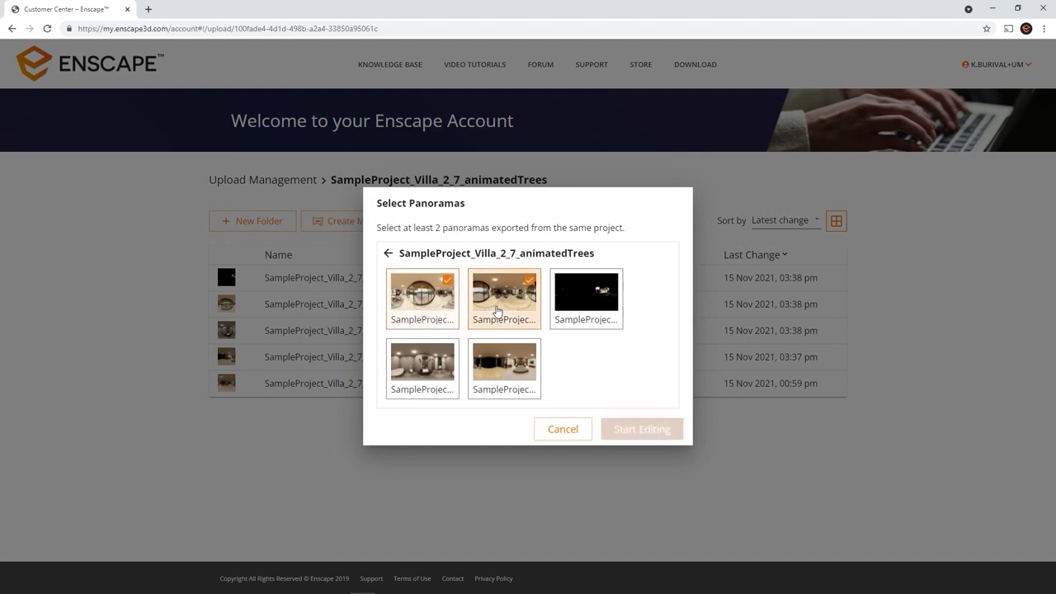
left_click(580, 315)
left_click(435, 370)
left_click(513, 375)
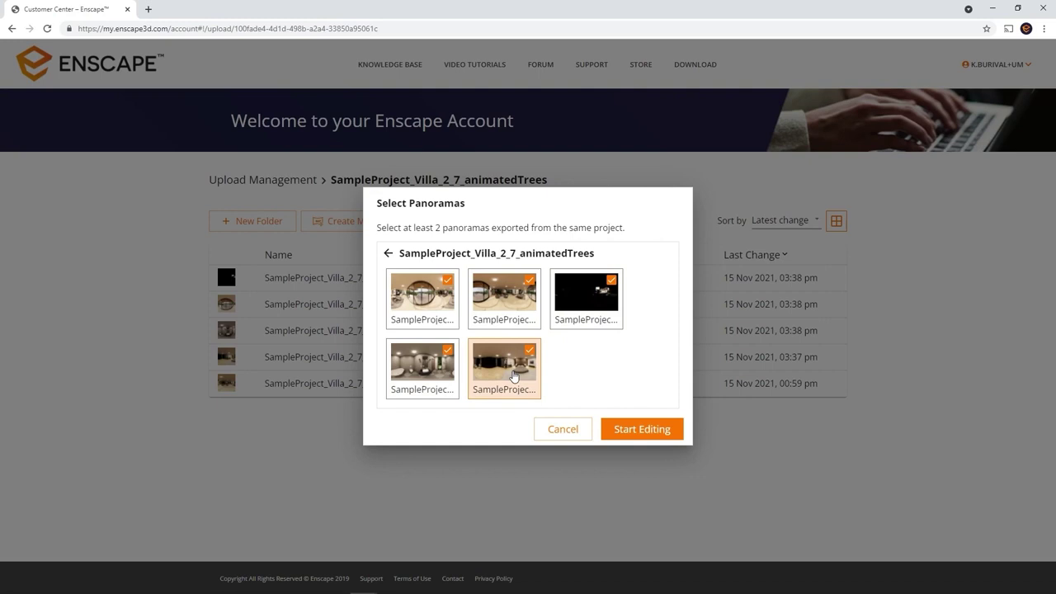
Step: In the gallery editor, move the living-room panorama to third place and remove the first panorama
left_click(652, 439)
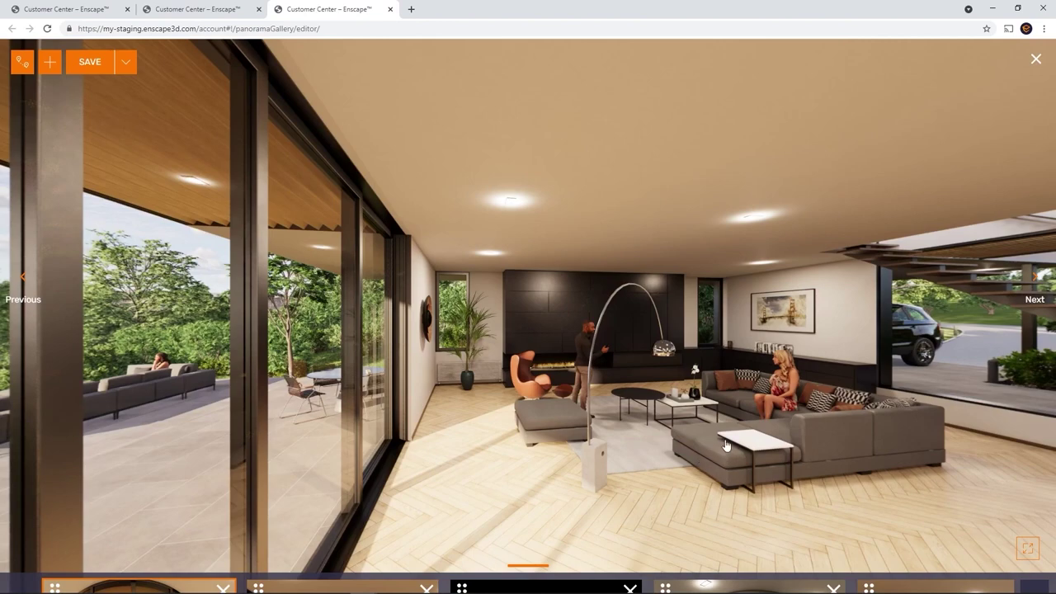
left_click_drag(730, 445, 555, 402)
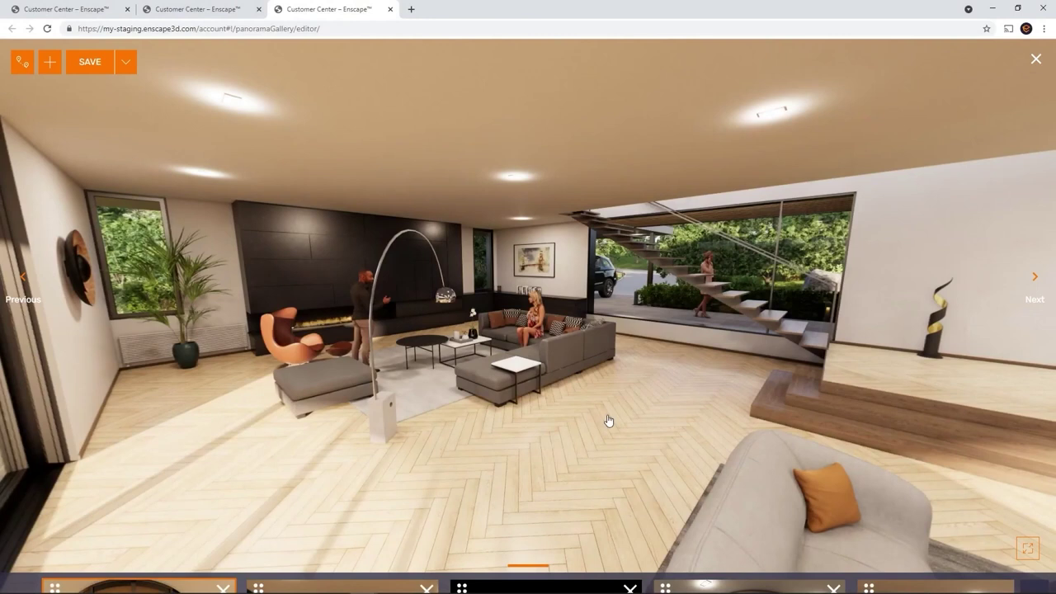
mouse_move(568, 580)
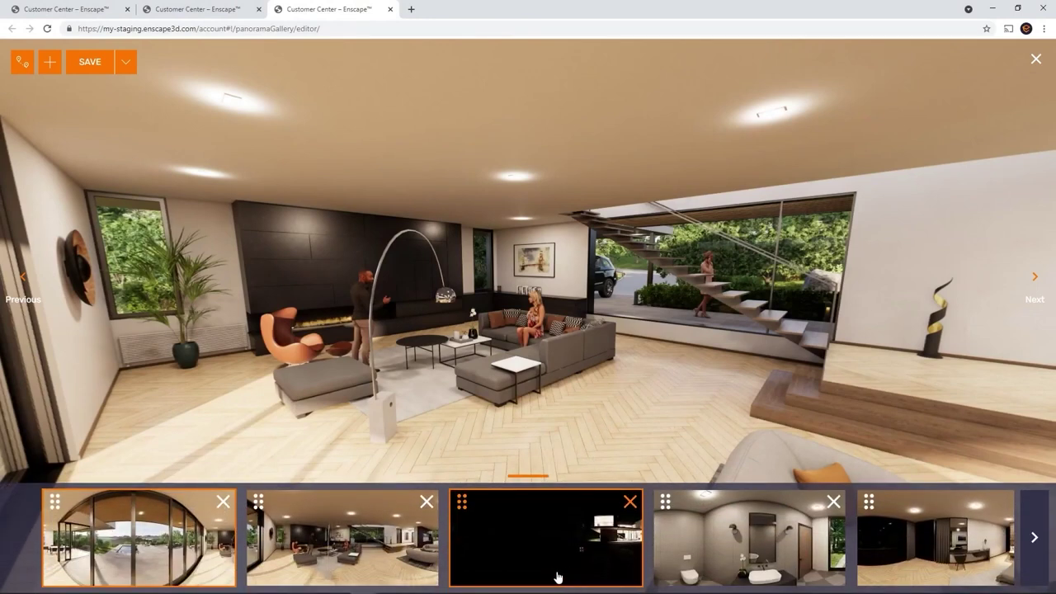
left_click_drag(259, 503, 472, 505)
left_click_drag(783, 519, 932, 523)
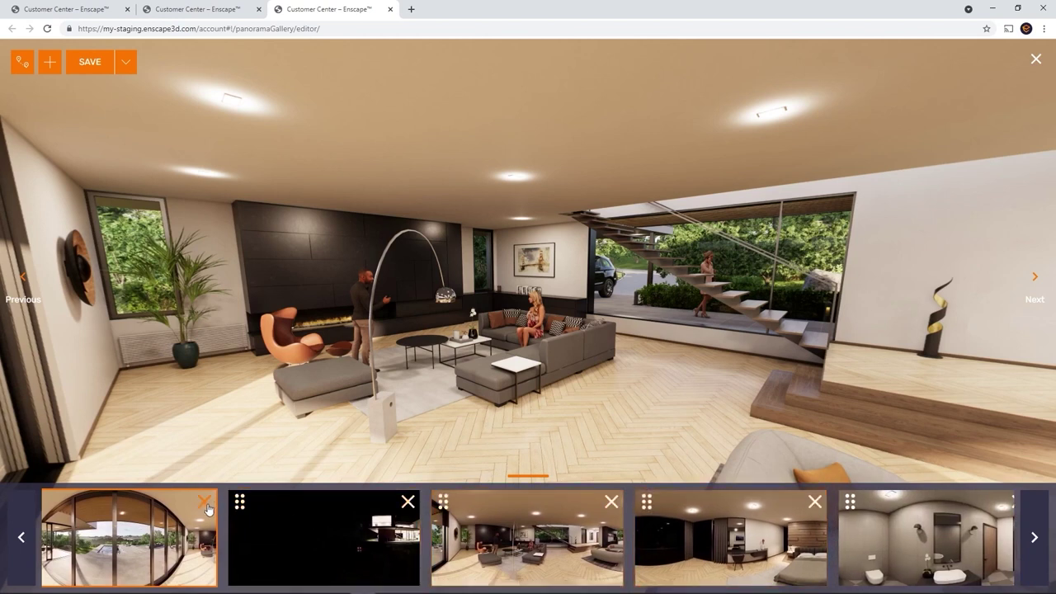
left_click(206, 504)
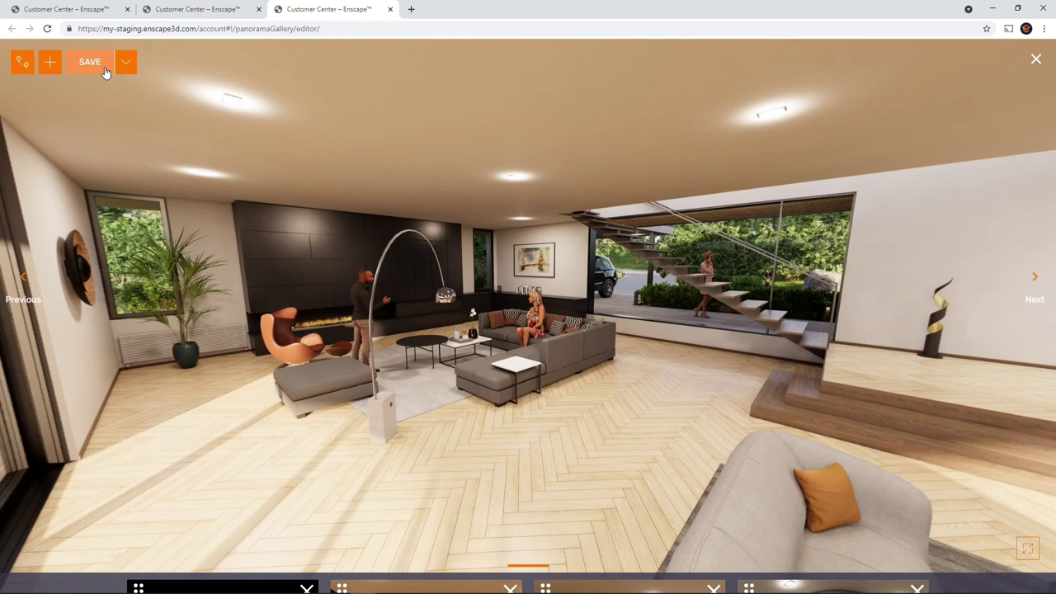
Step: Switch the gallery to Tour mode and confirm it with two waypoints
left_click(90, 62)
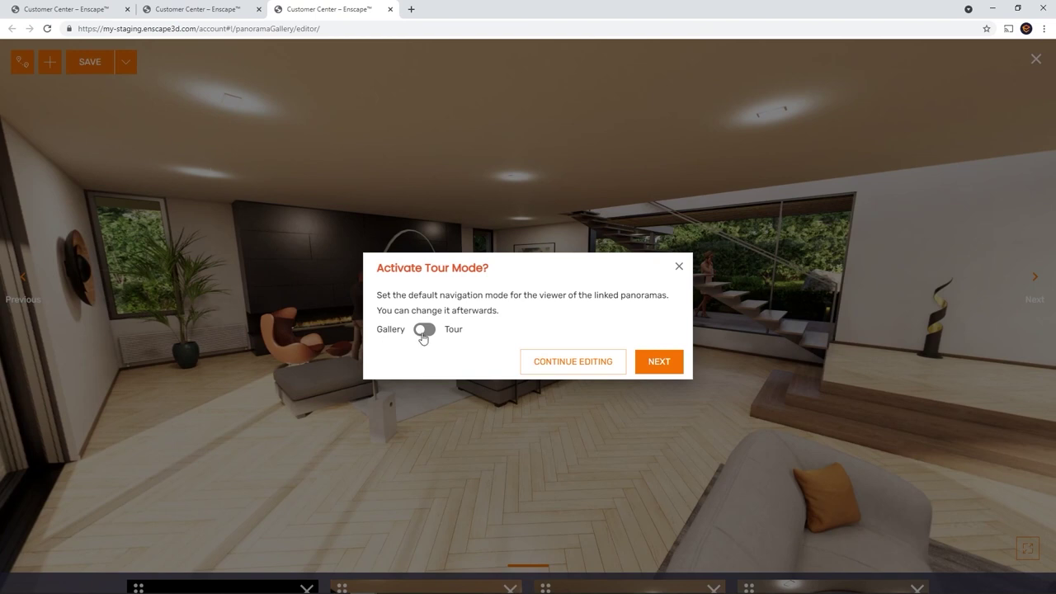
left_click(423, 330)
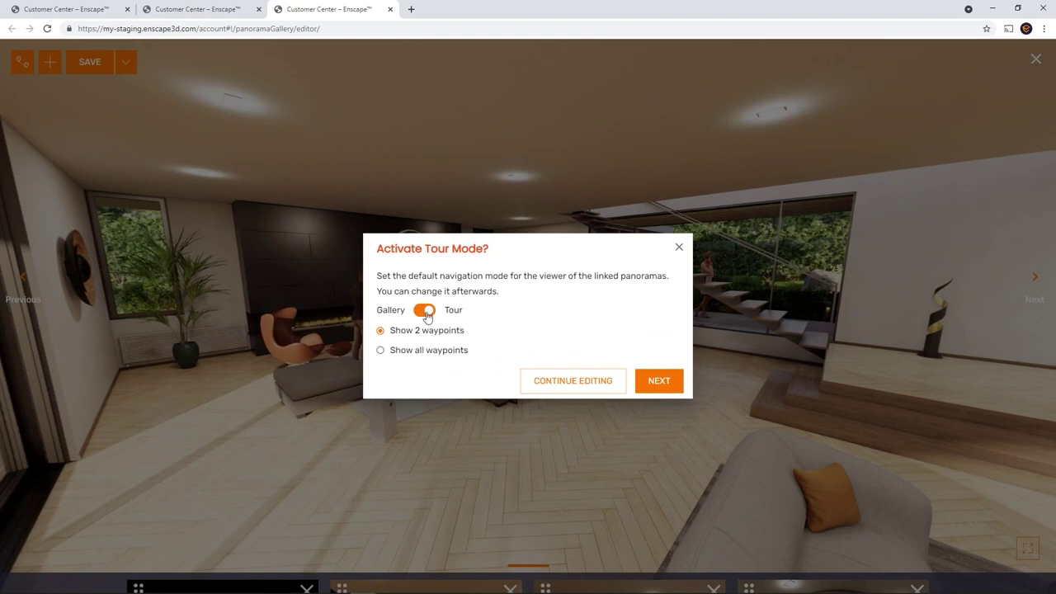
left_click(427, 314)
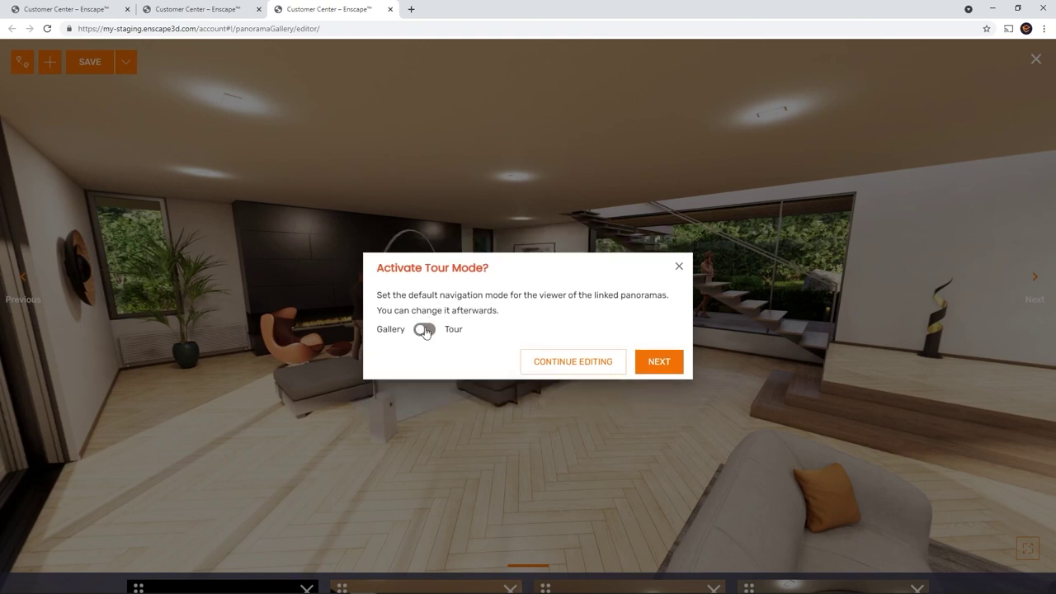
left_click(541, 363)
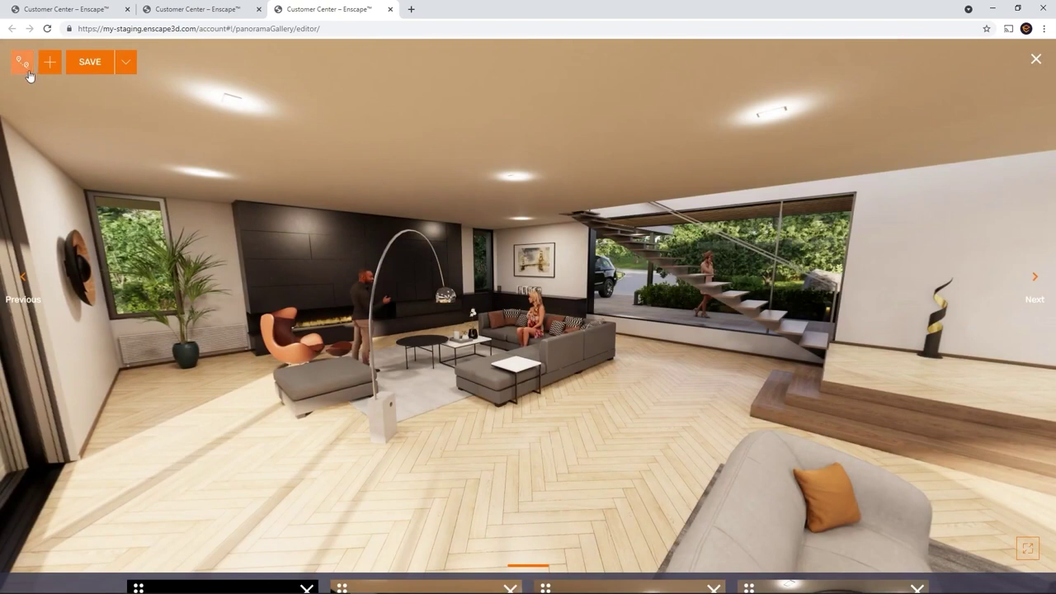
left_click(27, 71)
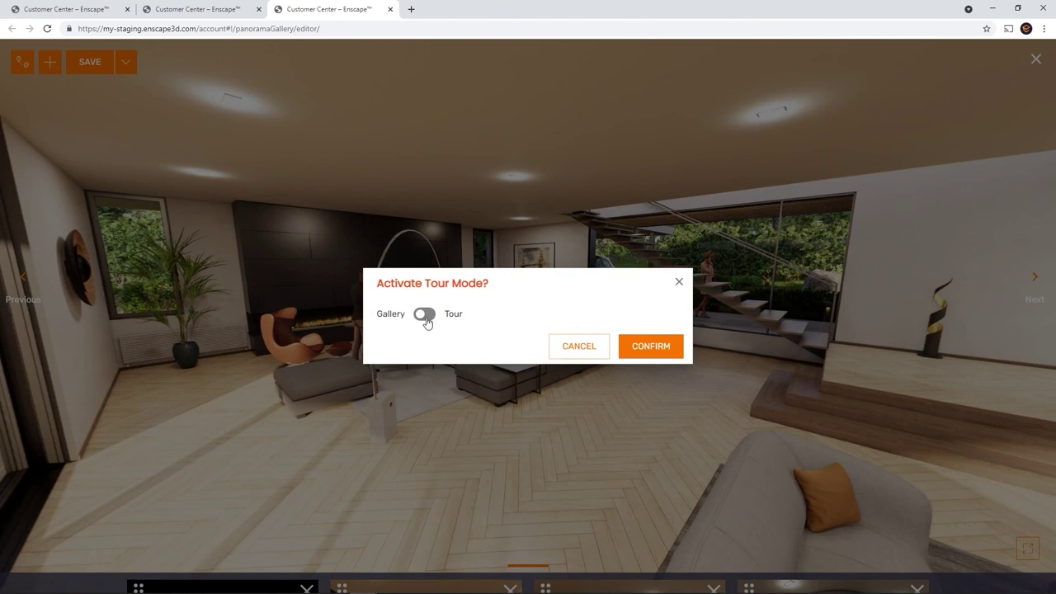
left_click(426, 318)
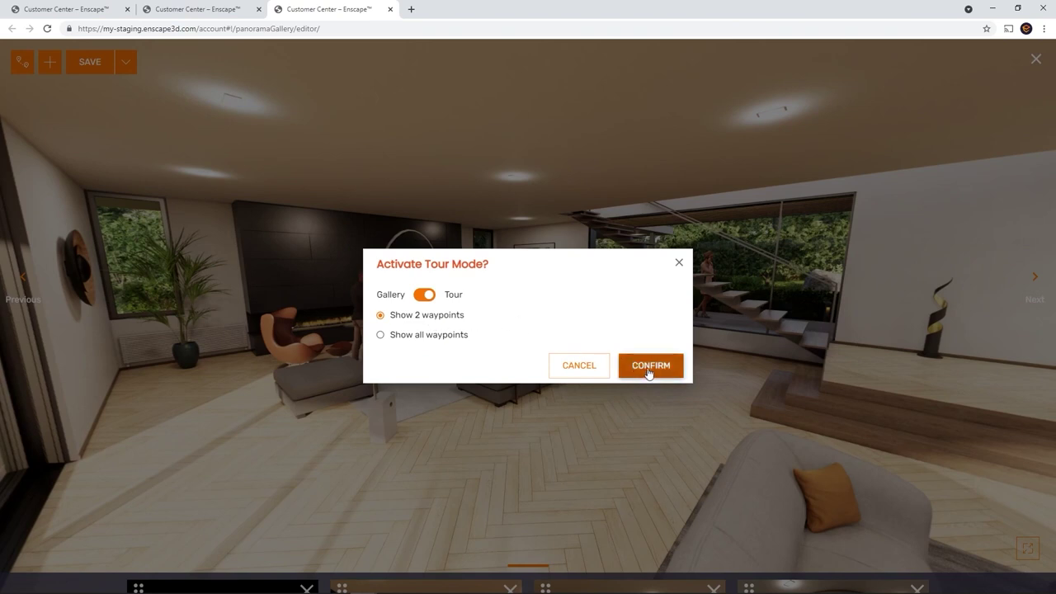
left_click(648, 369)
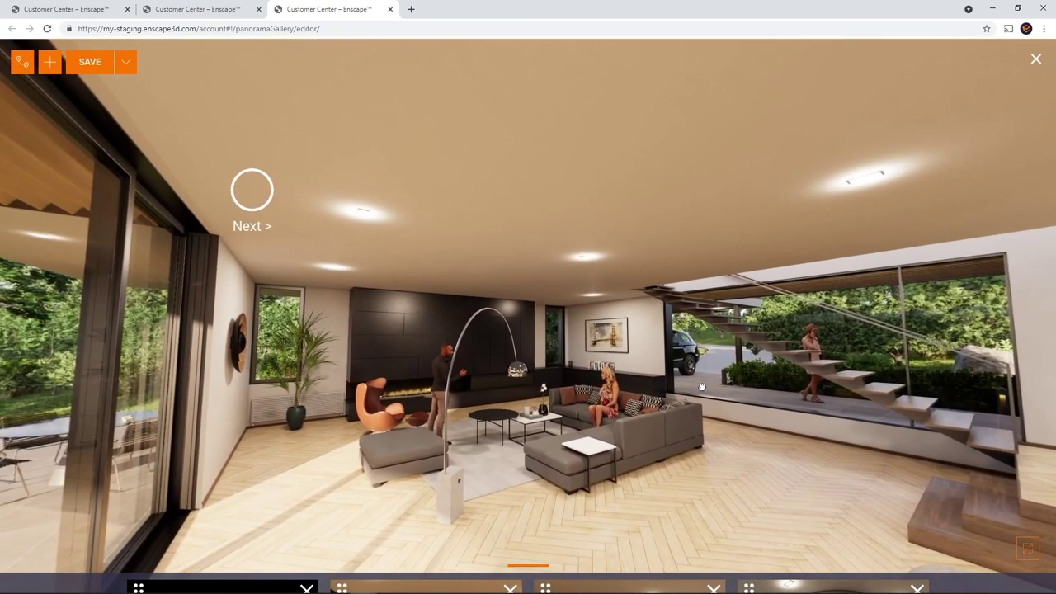
Step: Step through the linked panoramas via waypoints, ending back at the bedroom
left_click_drag(702, 386, 81, 425)
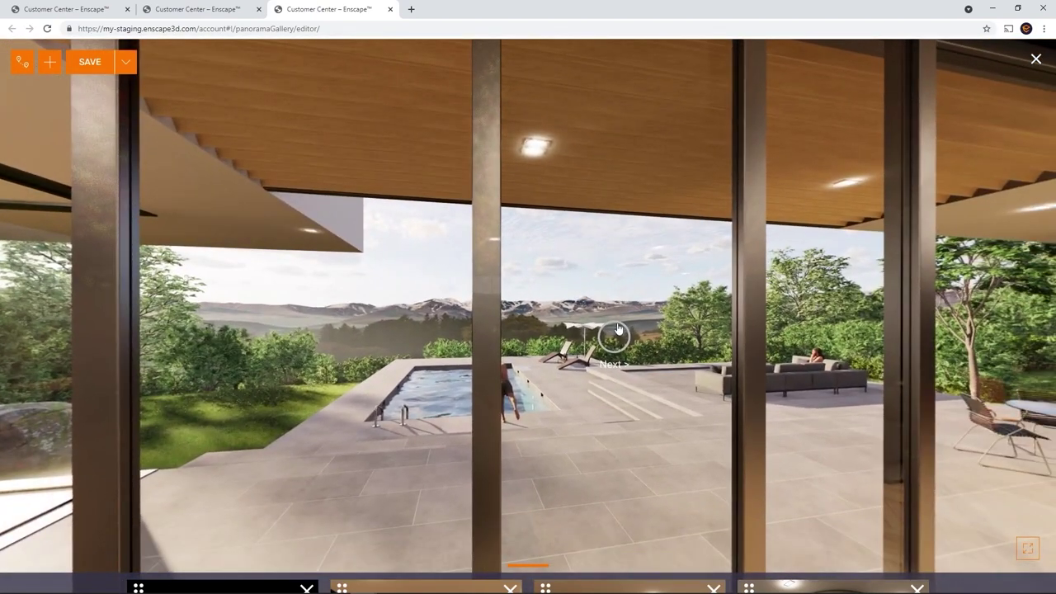
left_click(614, 338)
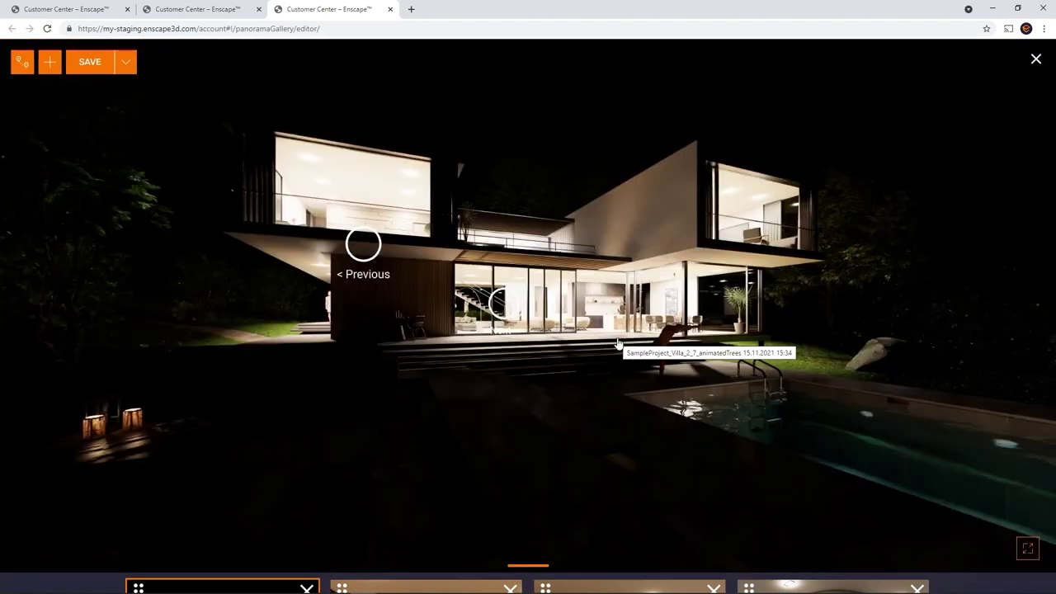
left_click(363, 243)
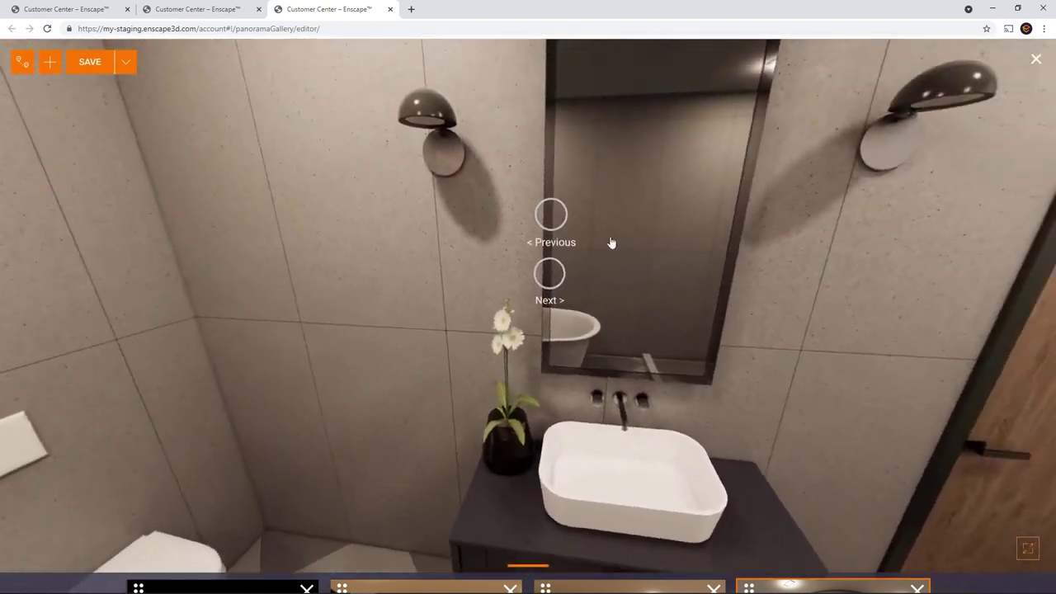
left_click(551, 214)
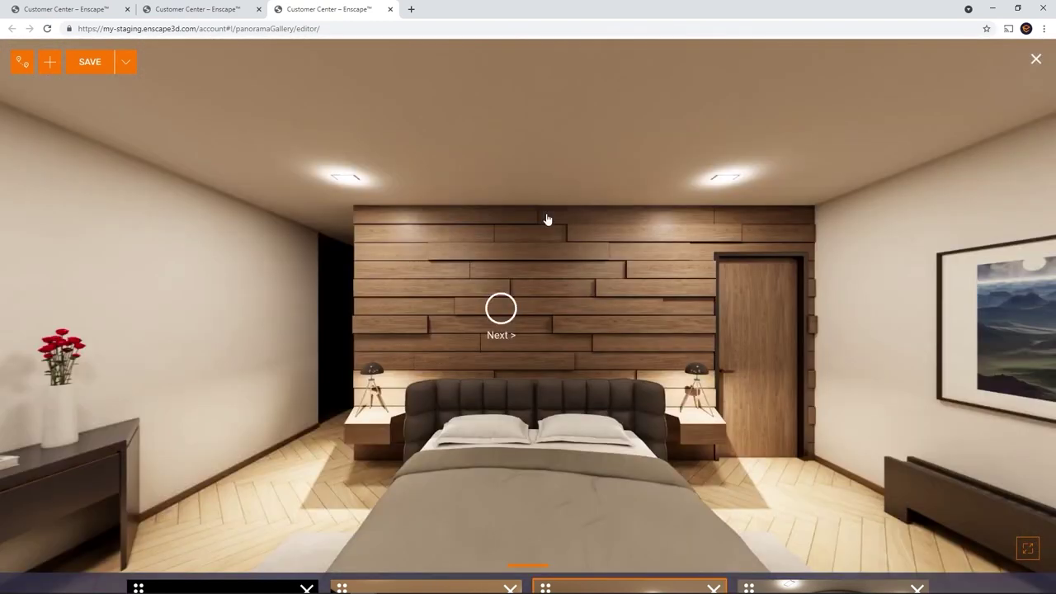
Step: Set the tour to show all waypoints and follow them to the night exterior, living room and bedroom
left_click(20, 66)
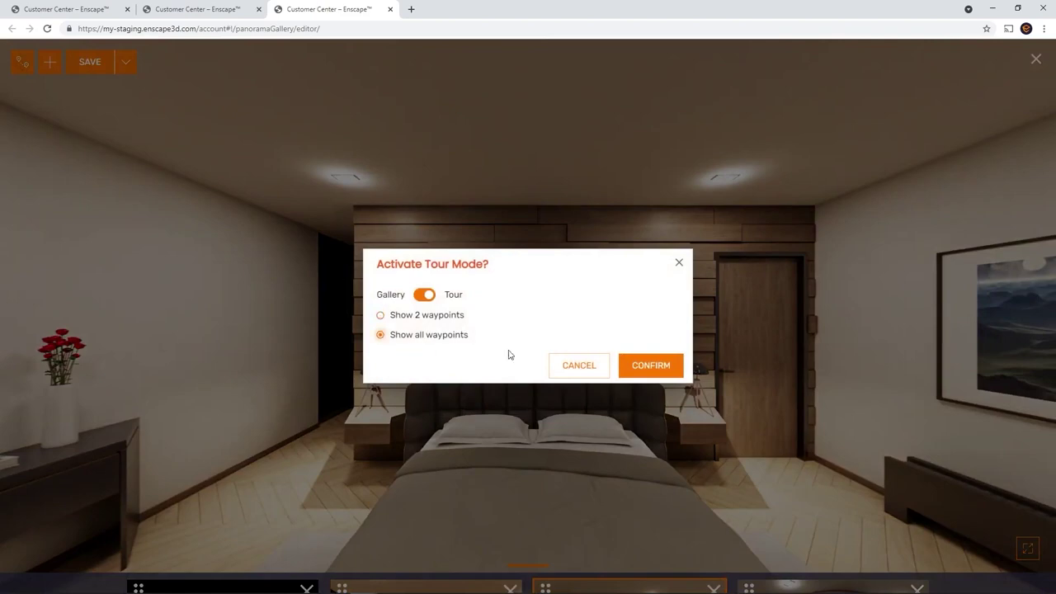
left_click(632, 368)
left_click_drag(656, 384, 437, 85)
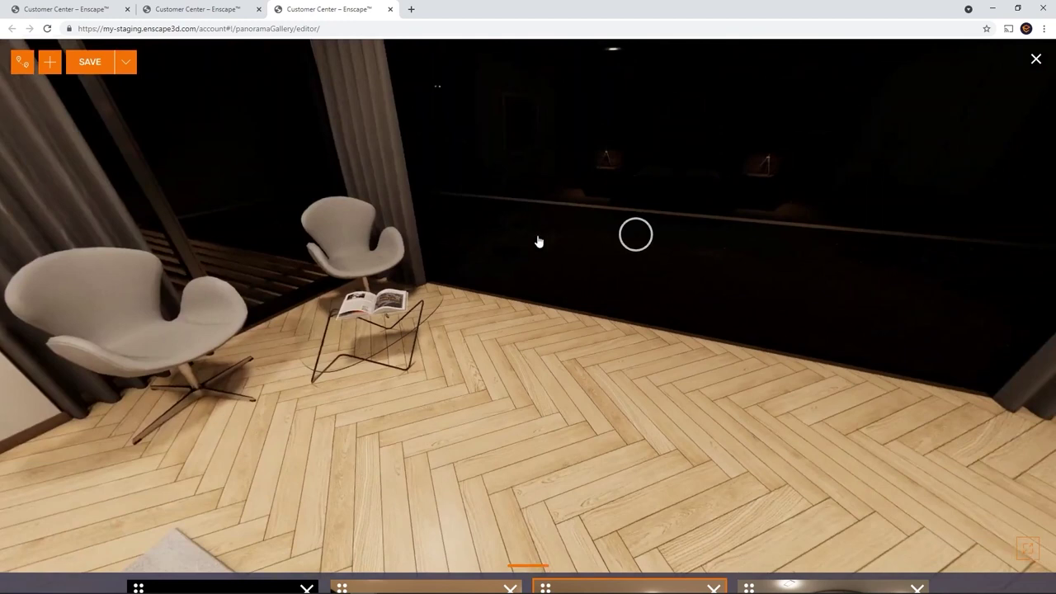
left_click(634, 237)
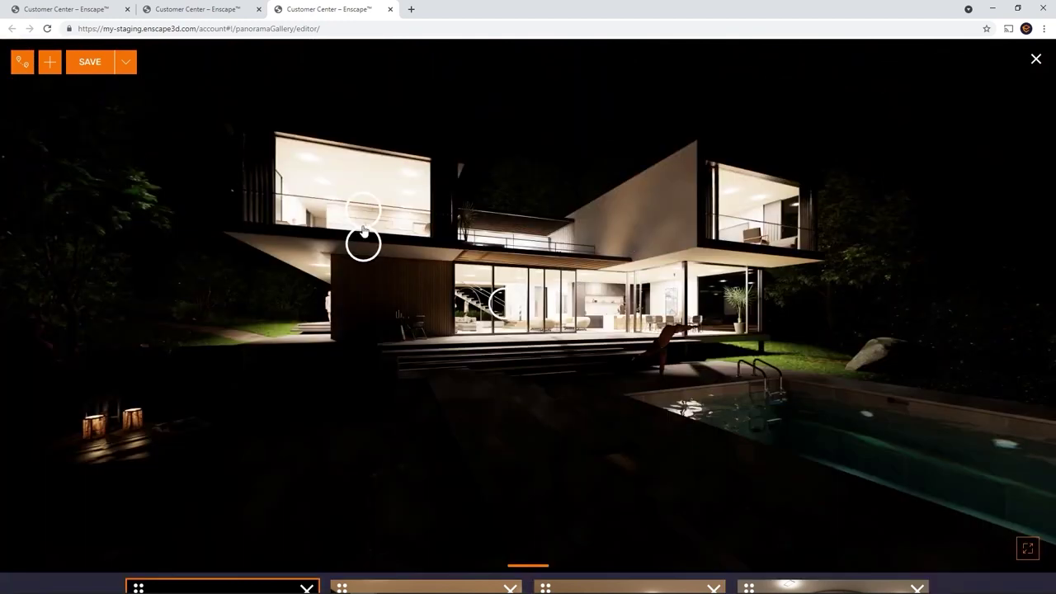
left_click(513, 307)
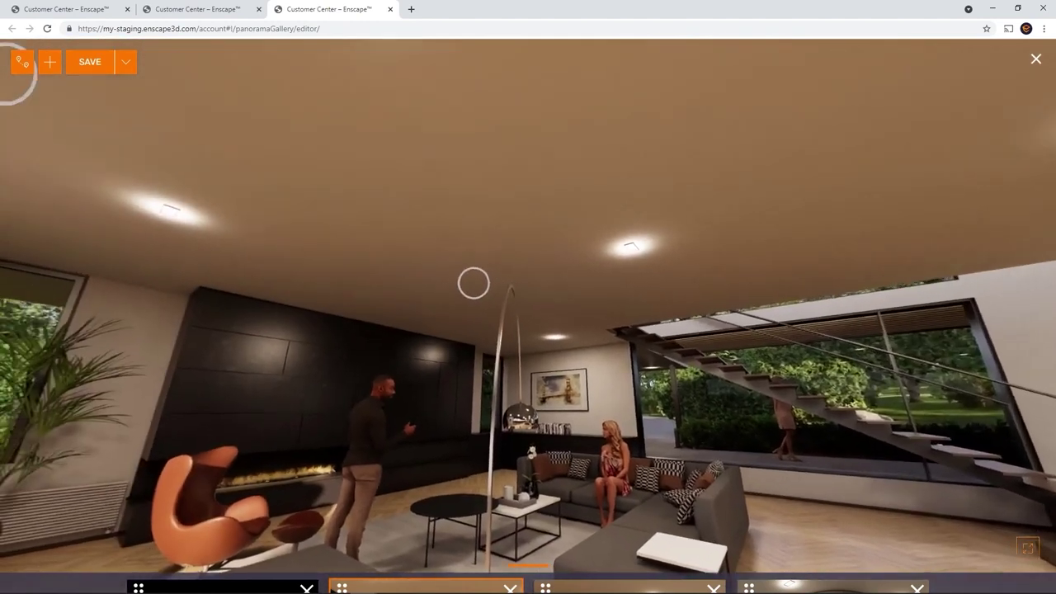
left_click(474, 283)
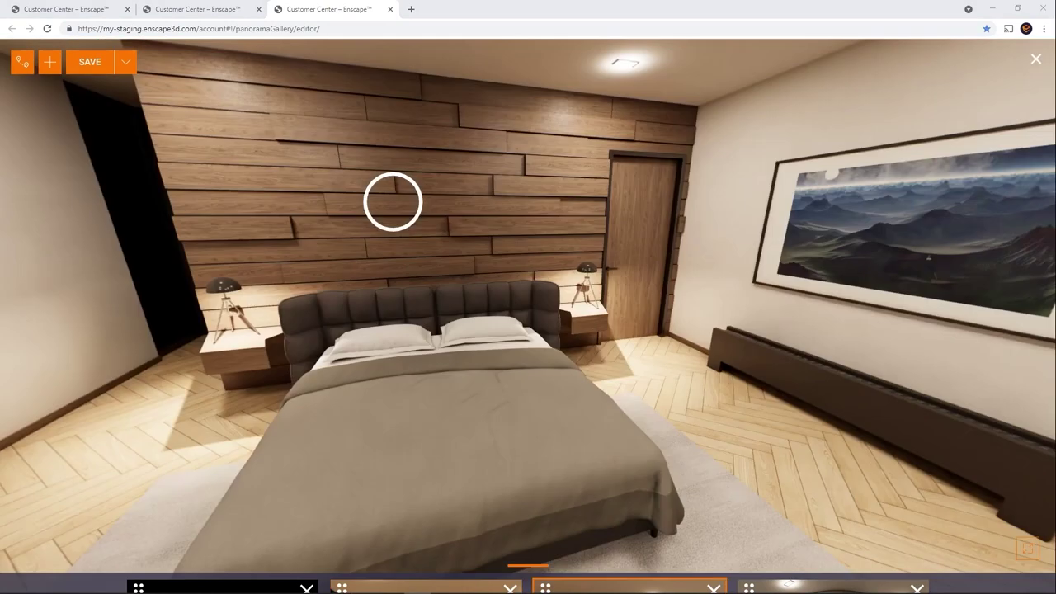
Step: Add the exterior panorama from SampleProject_Villa_2_7_animatedTrees back into the gallery and view the living room
left_click(52, 66)
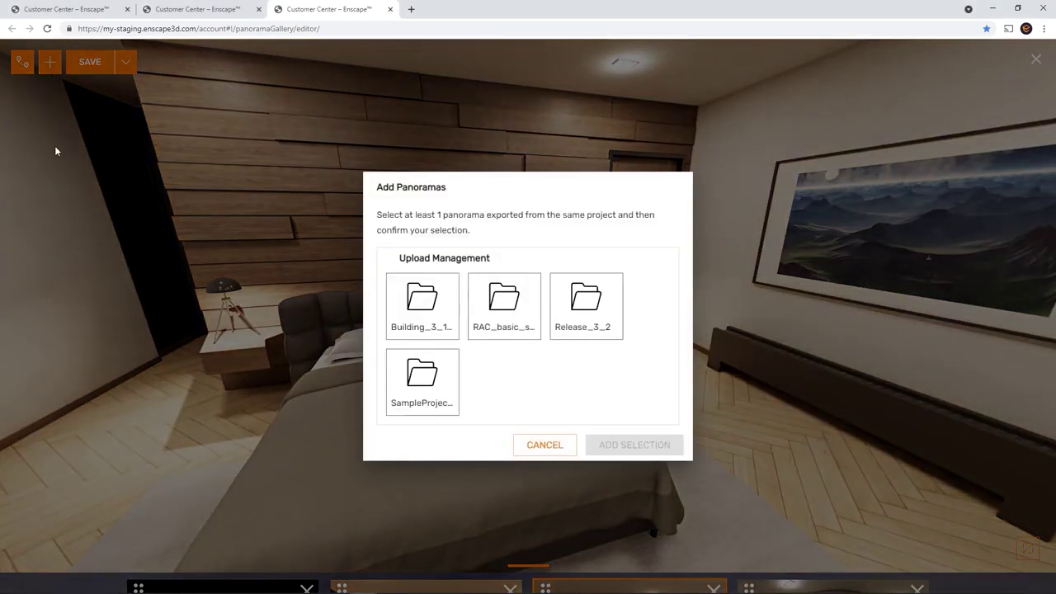
left_click(419, 403)
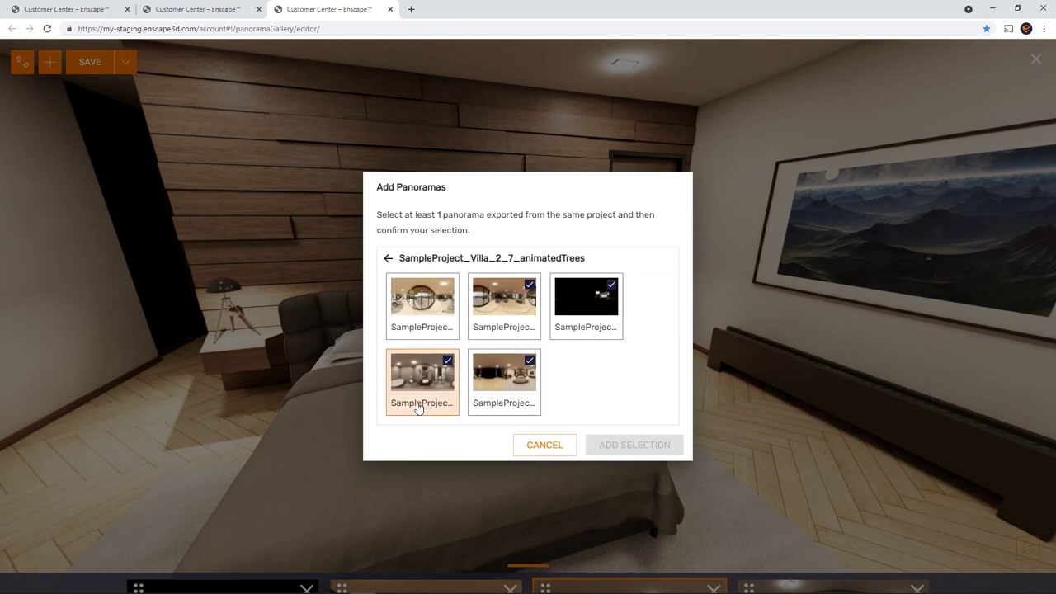
left_click(419, 329)
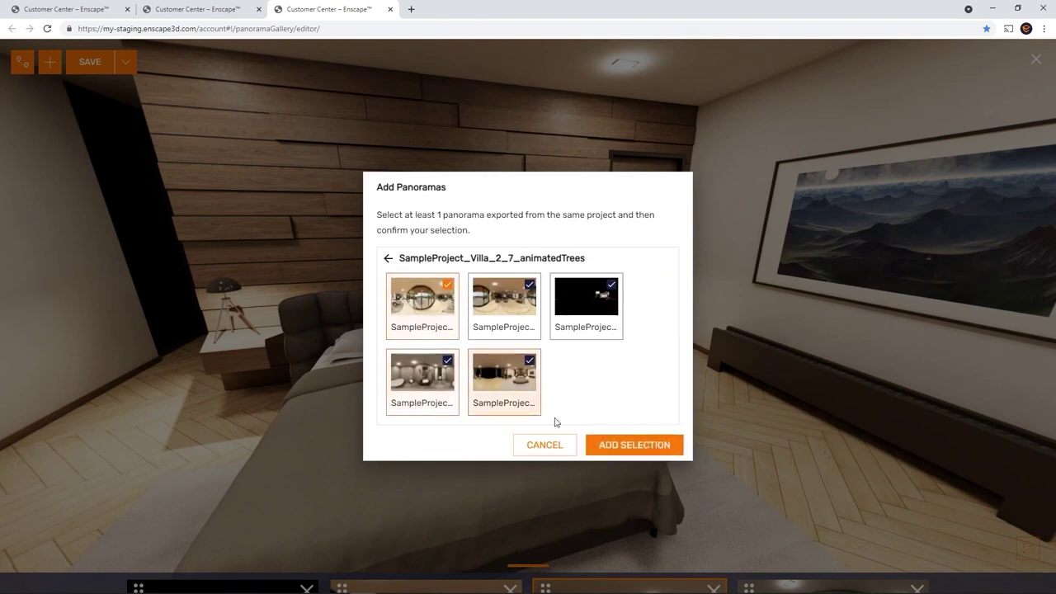
left_click(634, 445)
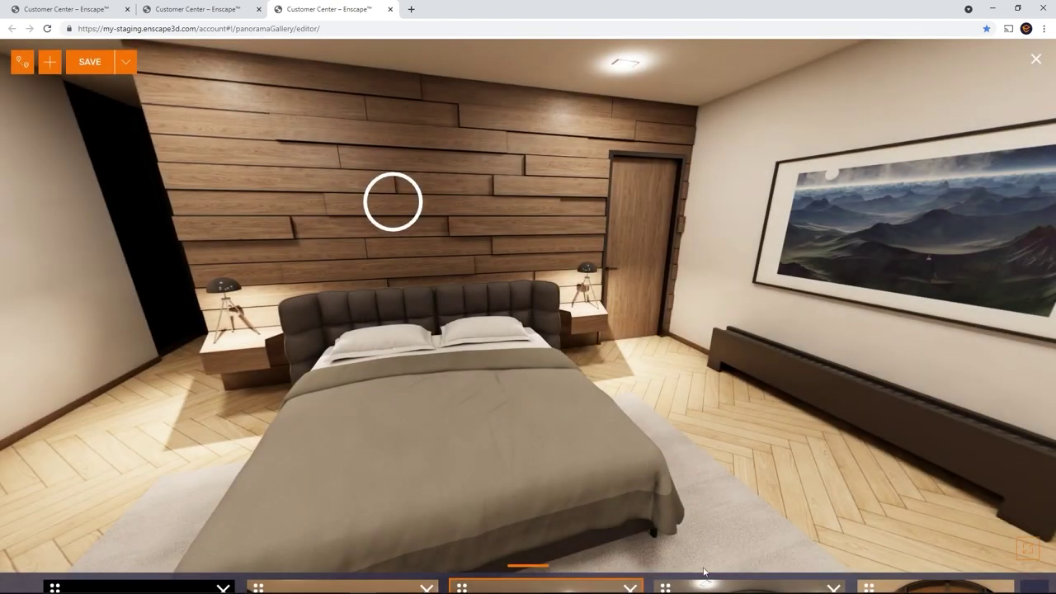
mouse_move(703, 585)
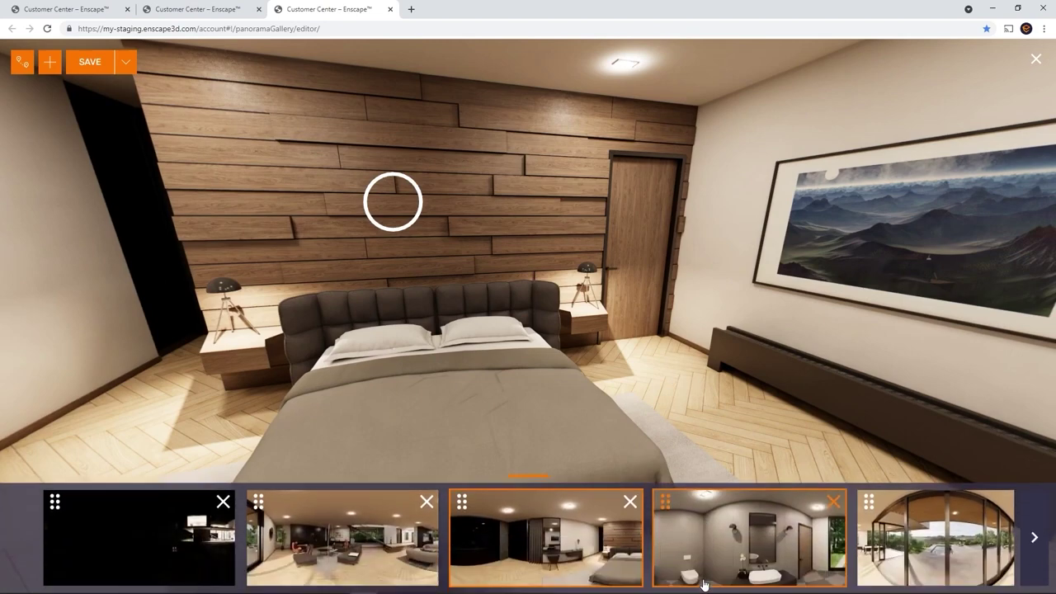
left_click(875, 503)
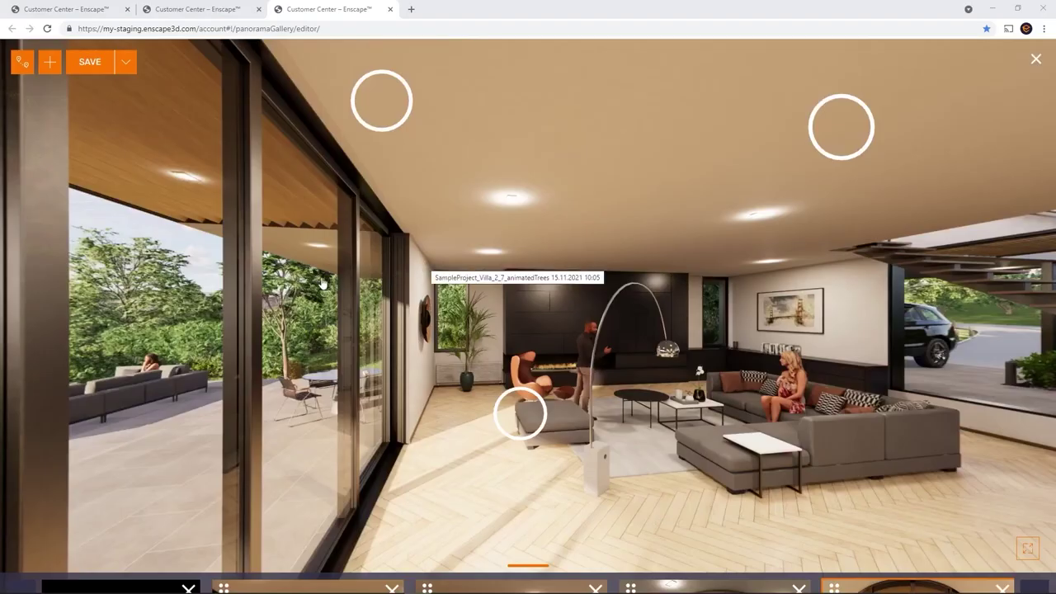
Step: Save the panorama gallery under the name 'Test' and close the editor
left_click(92, 62)
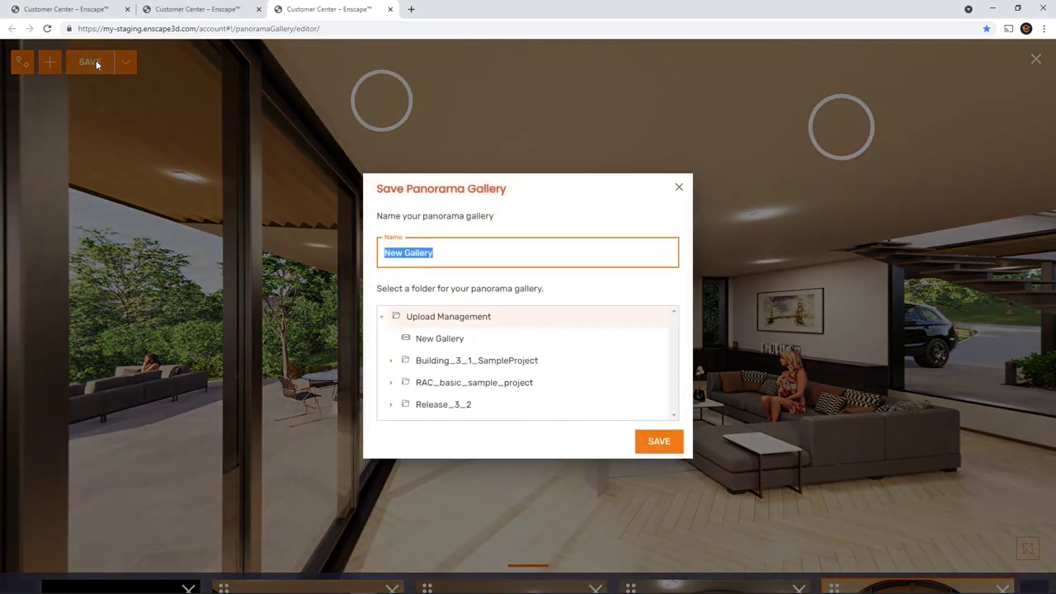
type("Test")
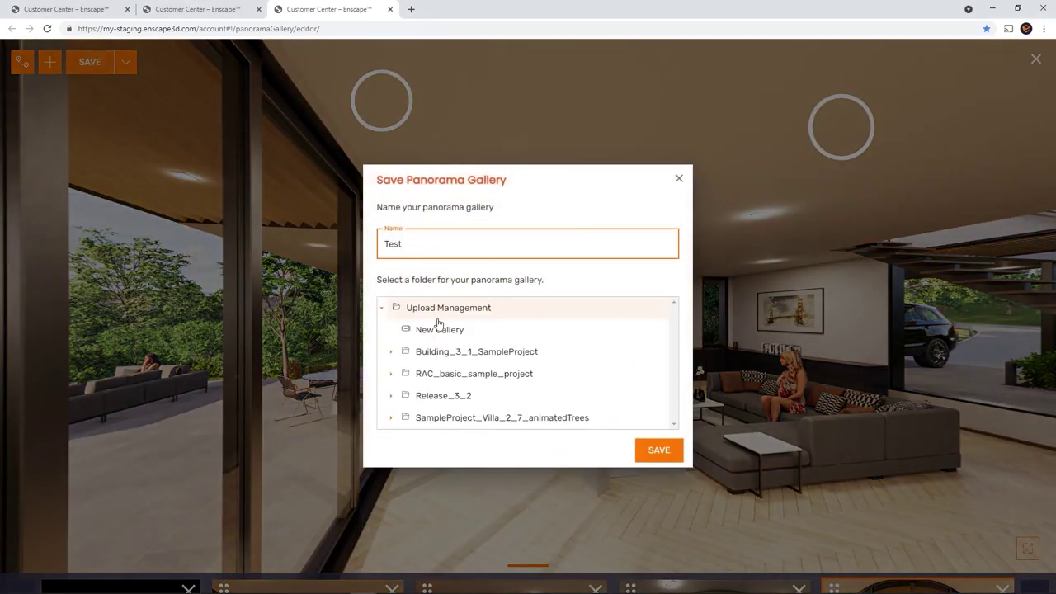
left_click(665, 450)
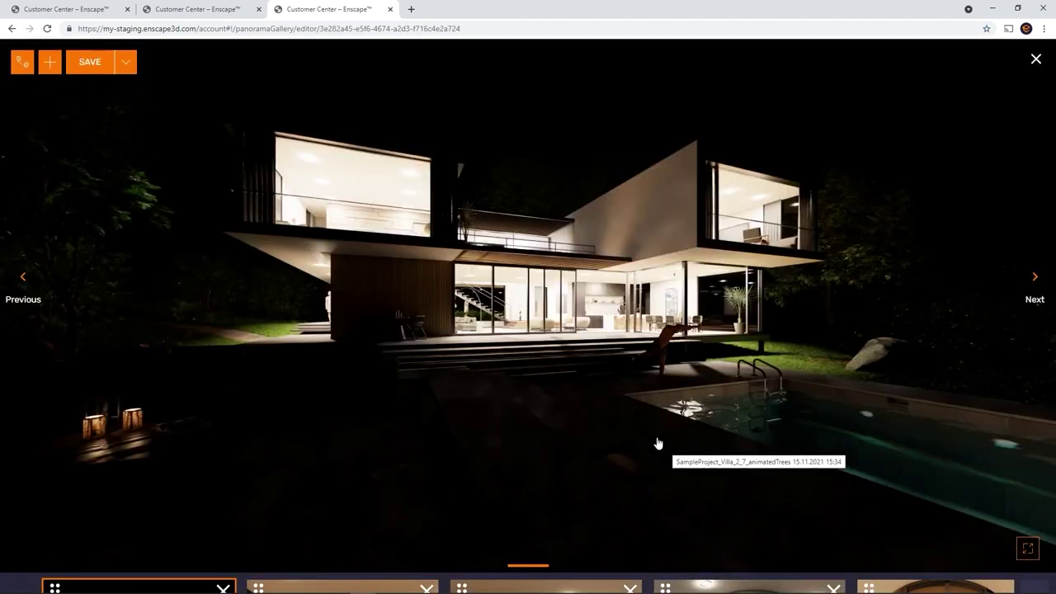
left_click(1036, 61)
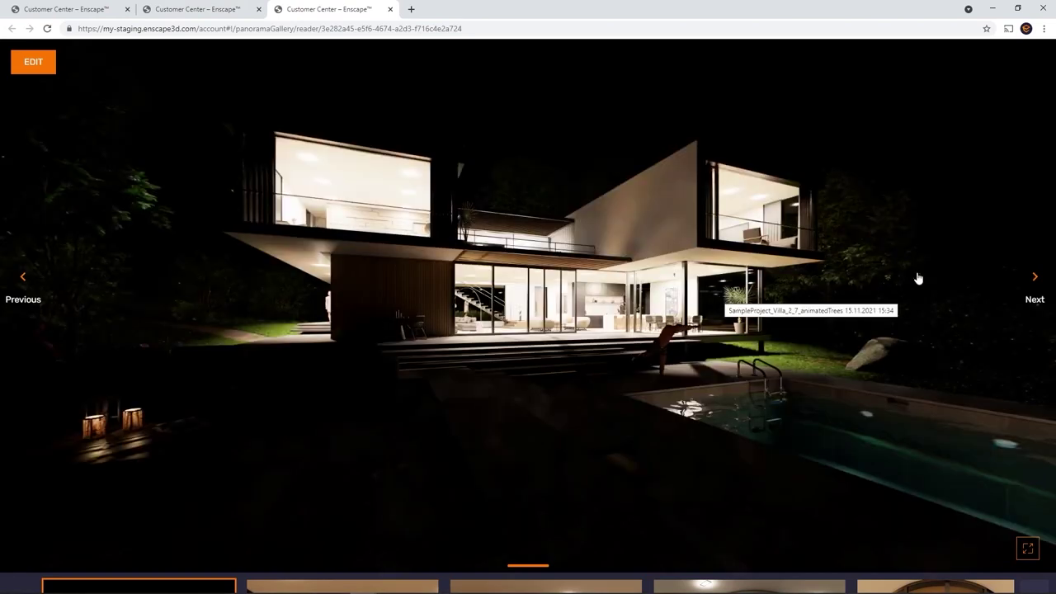
Step: Copy the Test gallery's share link from its Share Options in Upload Management
key("ctrl+w")
left_click(532, 276)
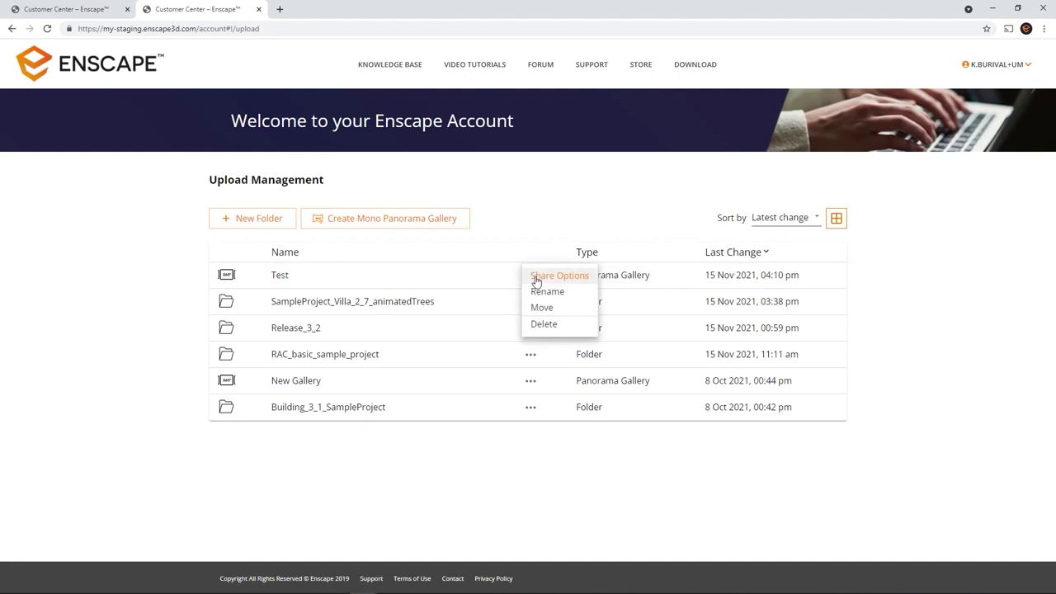
left_click(549, 280)
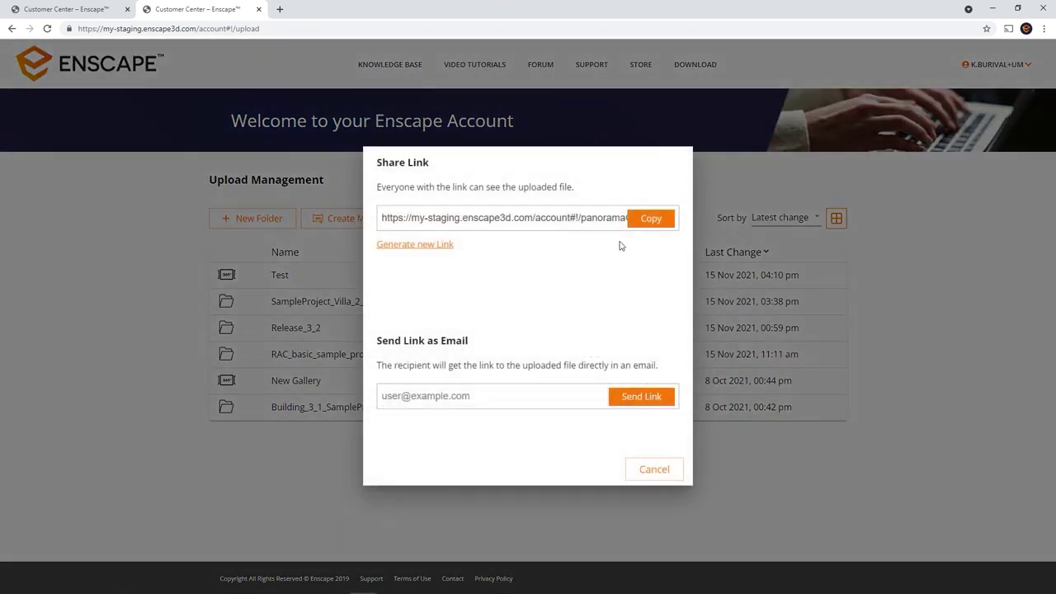
left_click(642, 229)
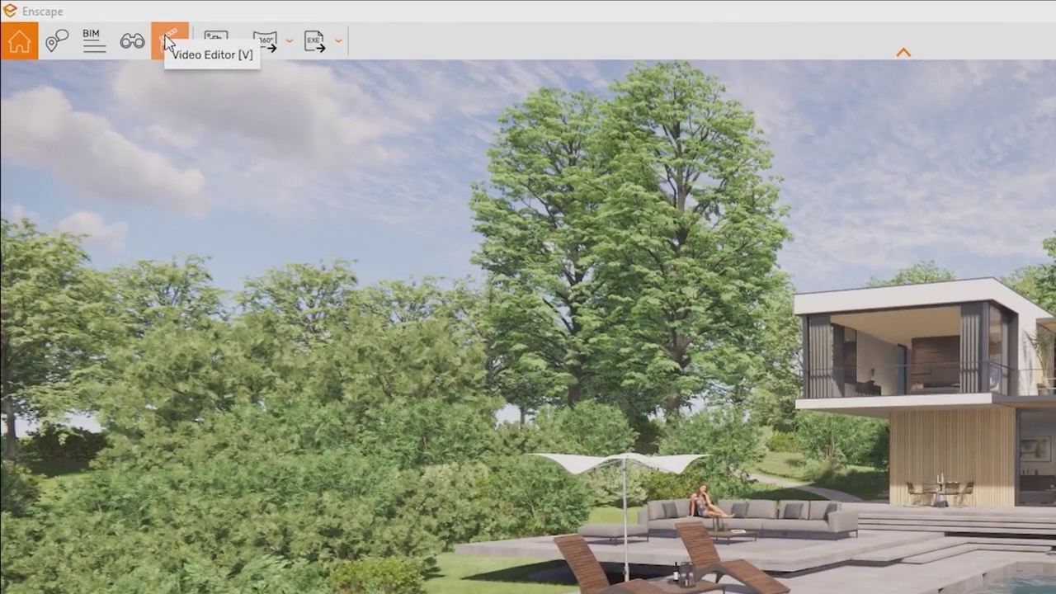
Step: Open the Video Editor and show its Video Editor [V] help tab
left_click(156, 43)
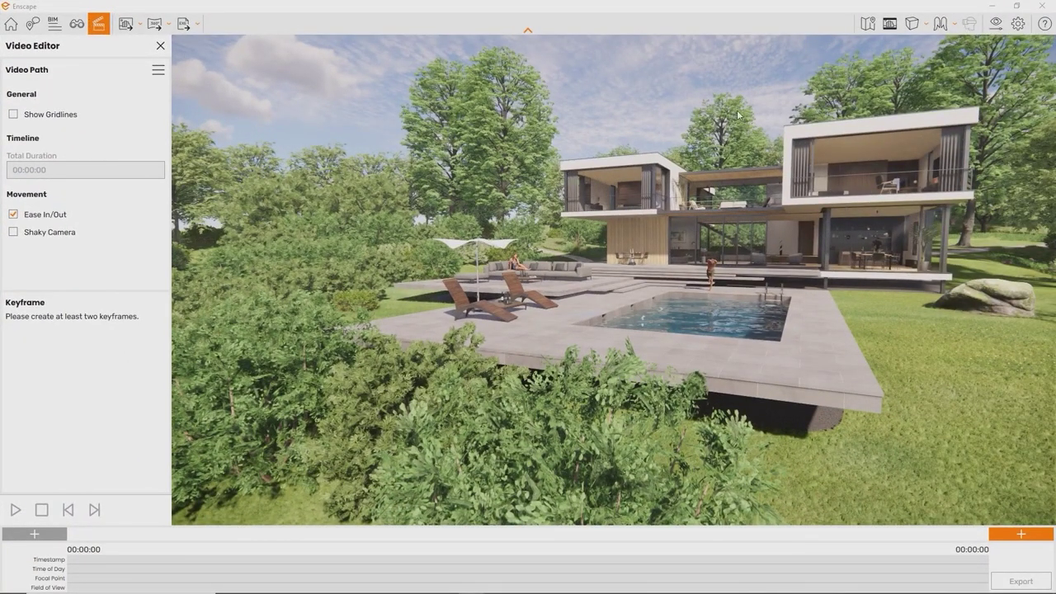
left_click(1042, 31)
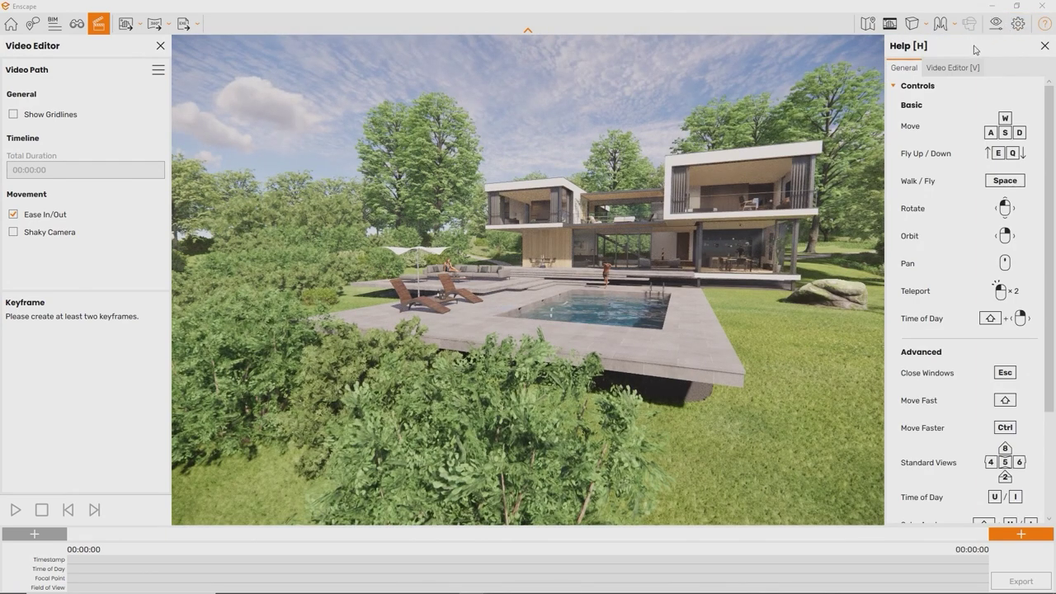
left_click(957, 70)
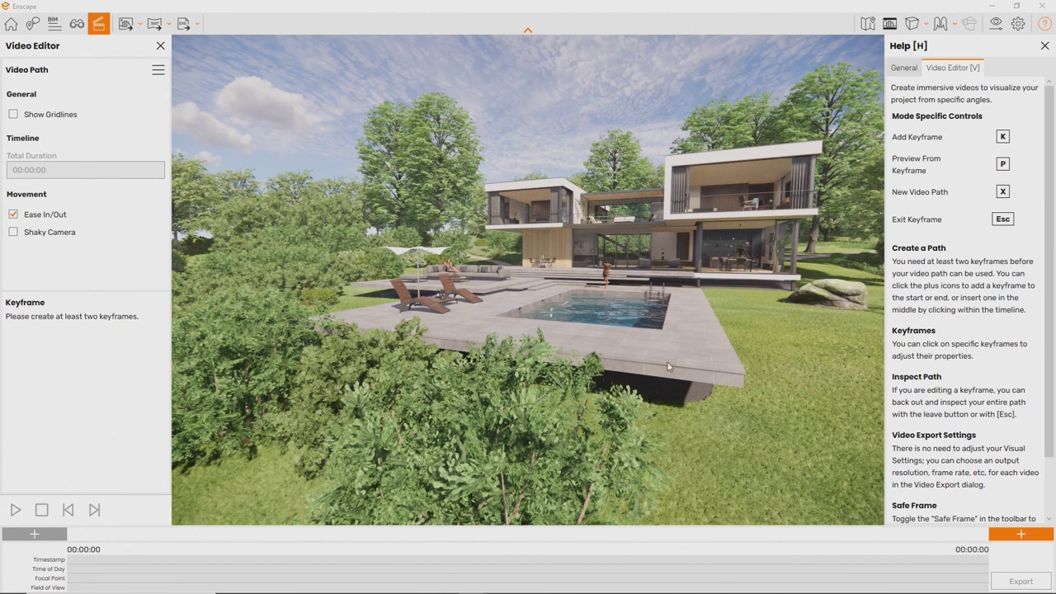
mouse_move(510, 588)
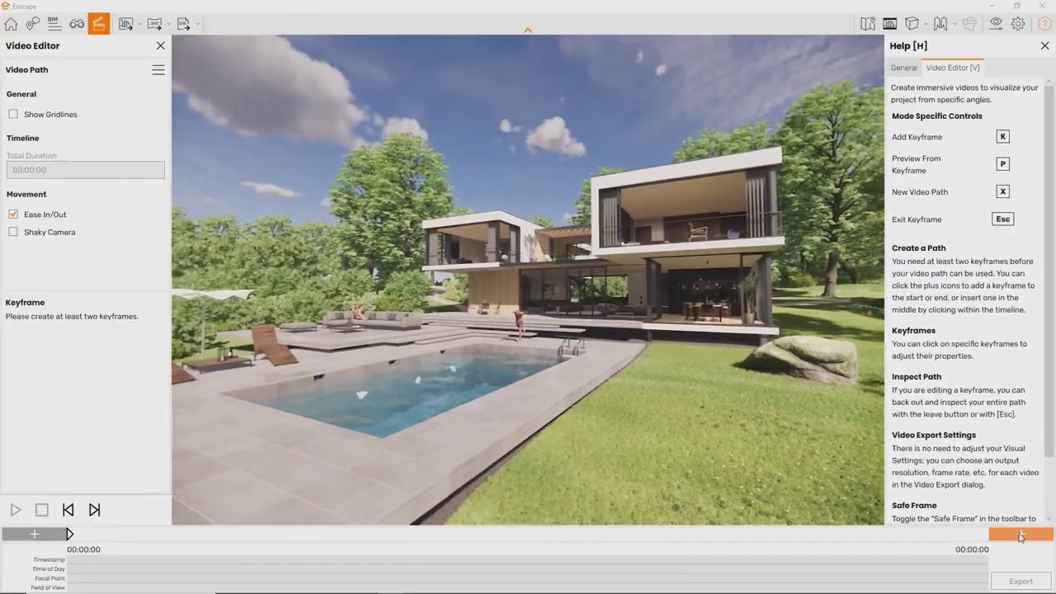
Step: Add a keyframe at the end of the video path
left_click(993, 464)
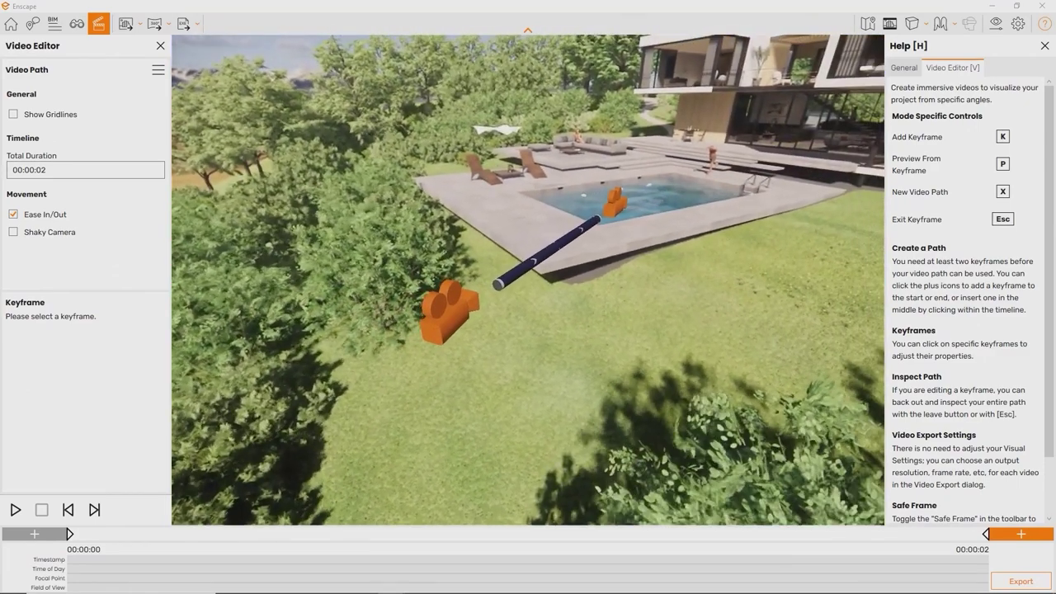
Step: Start a new video path and add keyframes while flying over the pool to the terrace
key("x")
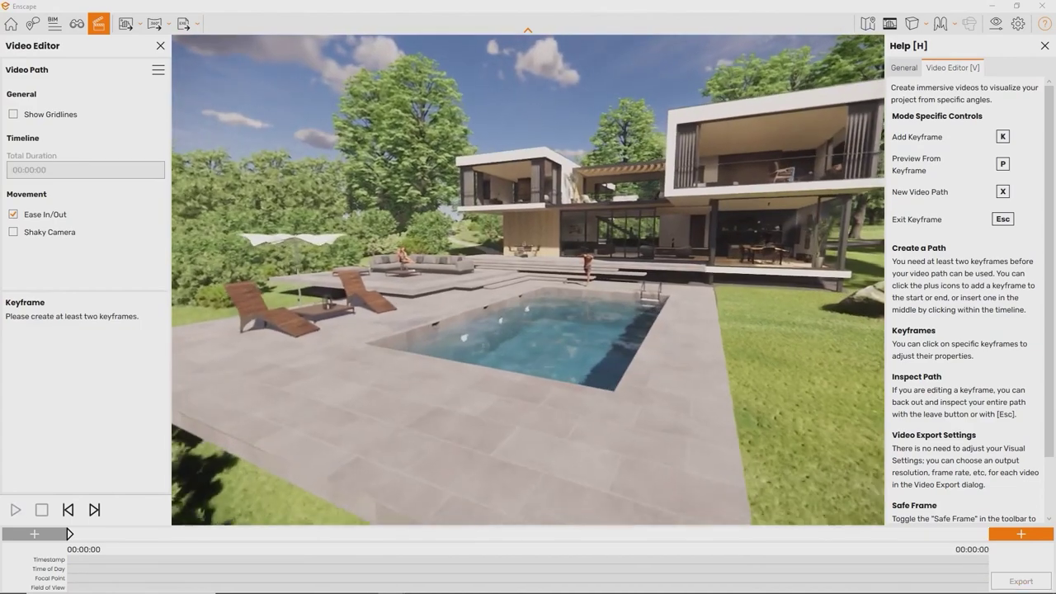
key("k")
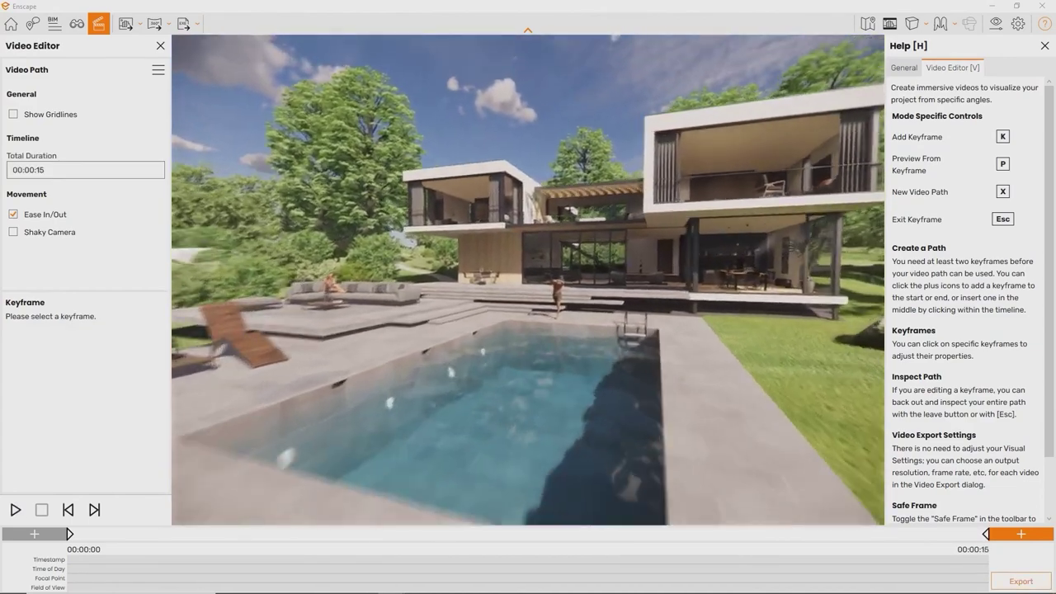
key("w")
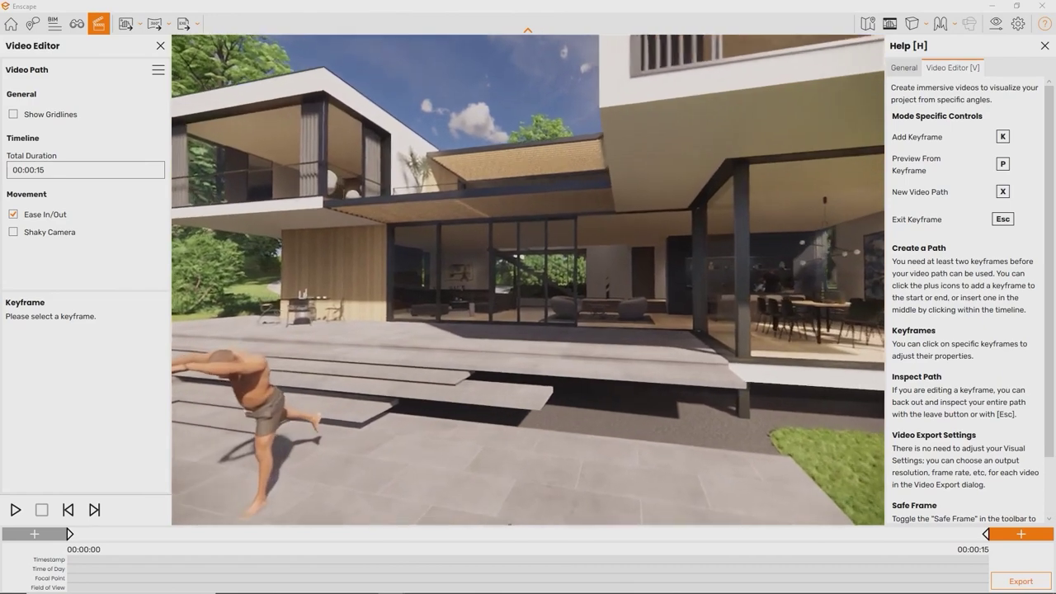
key("s")
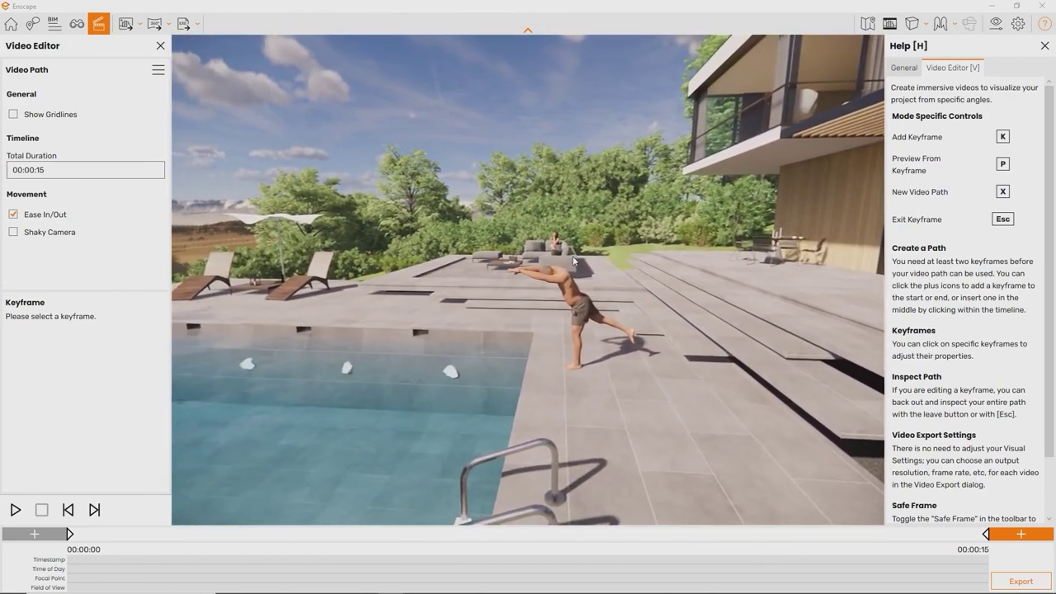
key("k")
key("s")
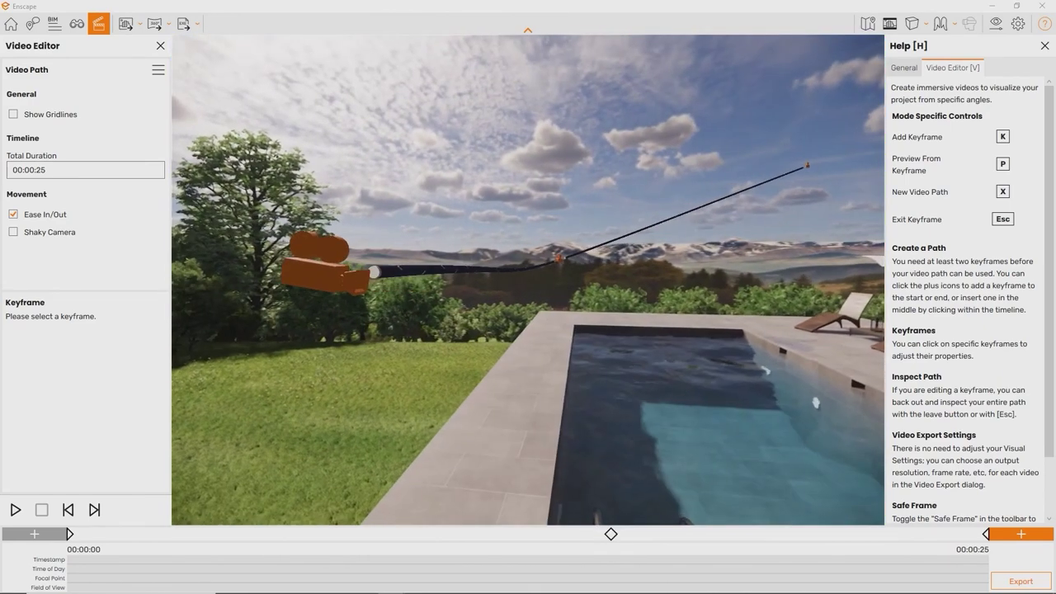
key("w")
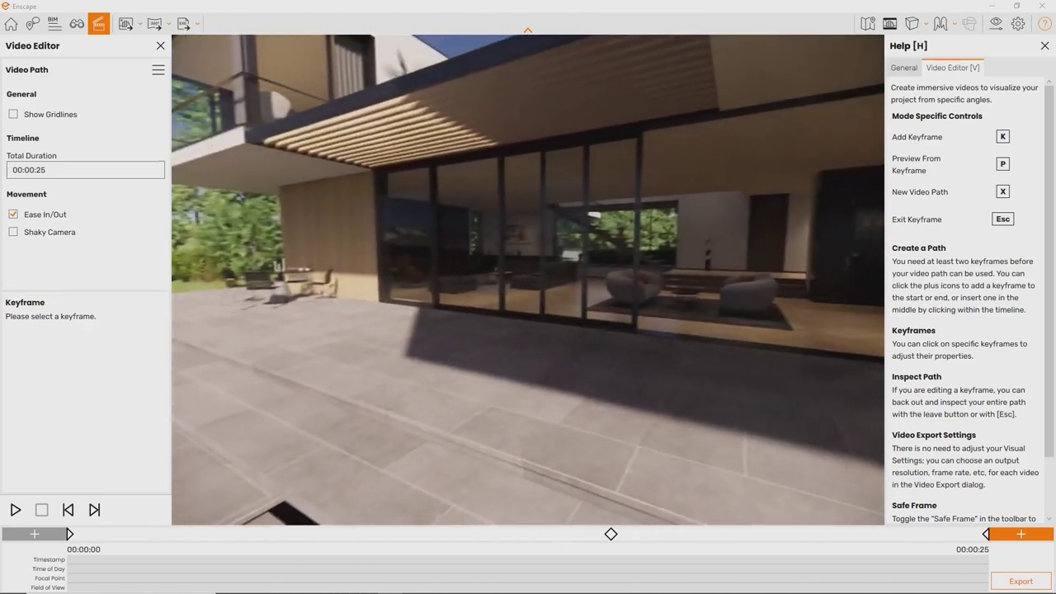
Step: Fly into the house toward the dining table, then insert a path keyframe using the current view
key("w")
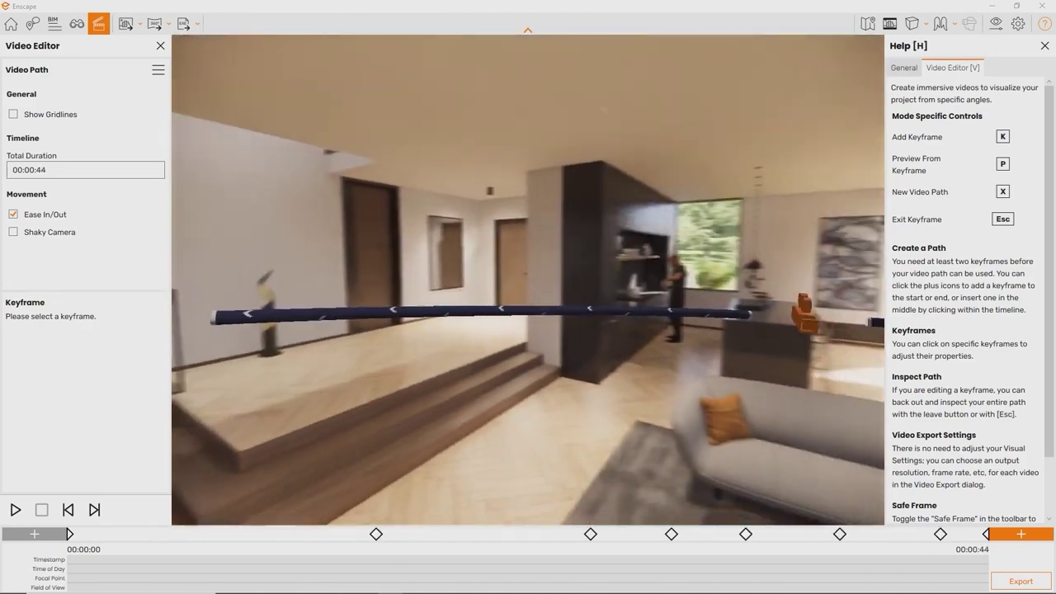
key("Right")
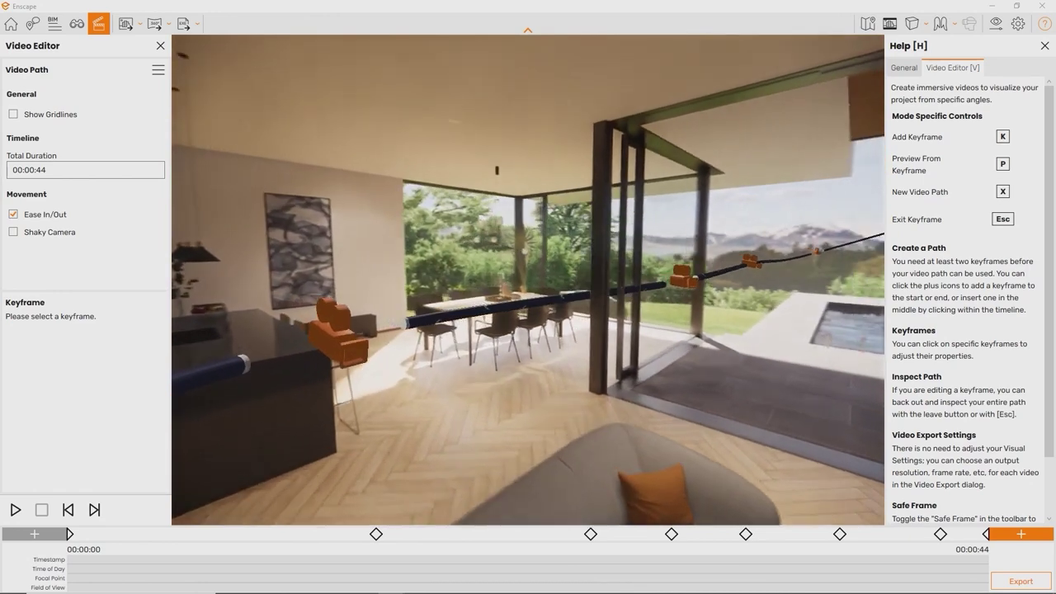
key("w")
key("Right")
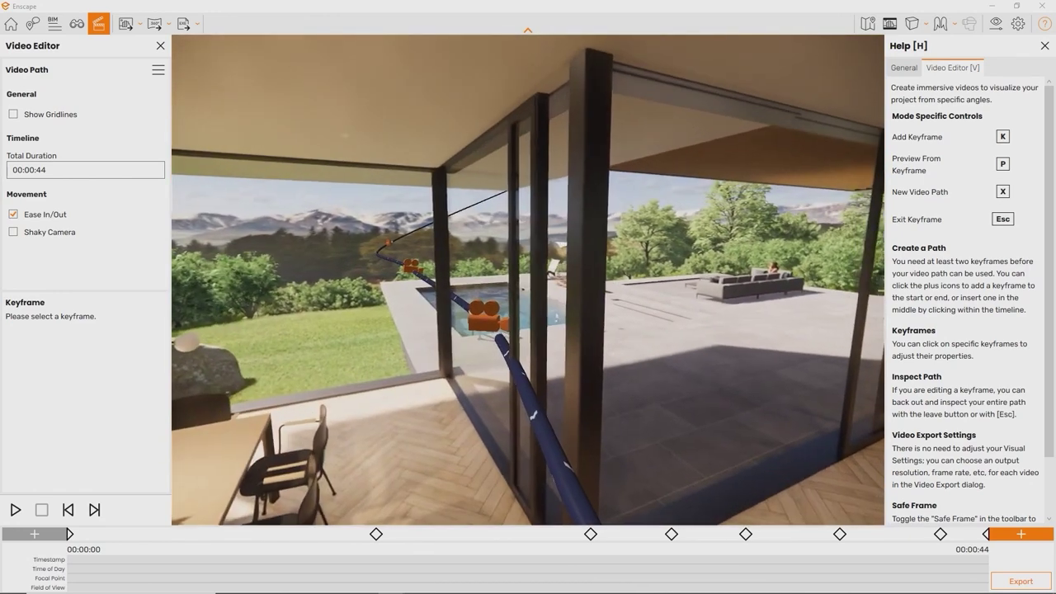
key("s")
key("Left")
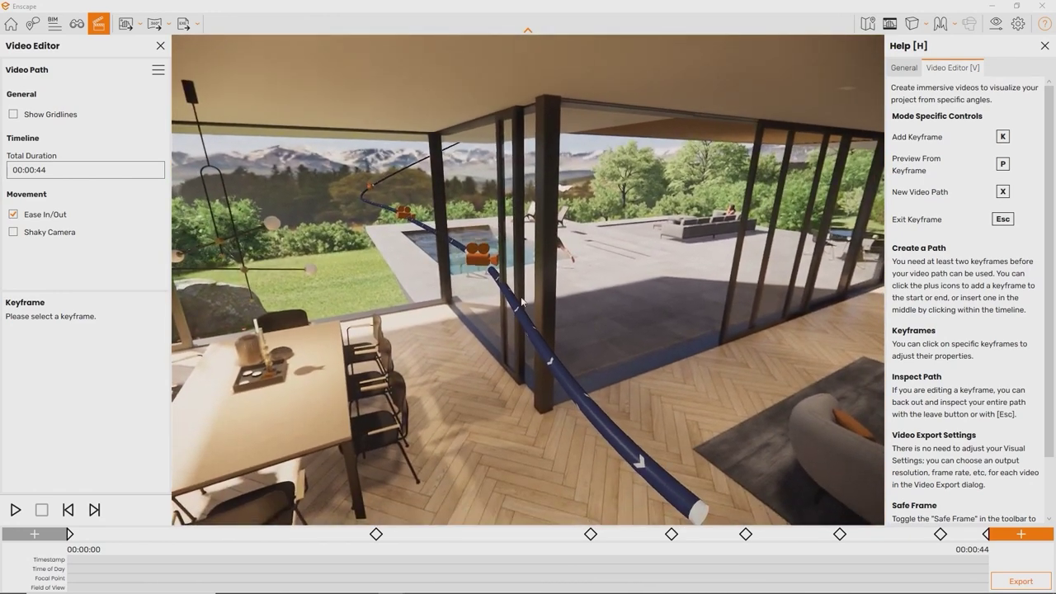
left_click(564, 377)
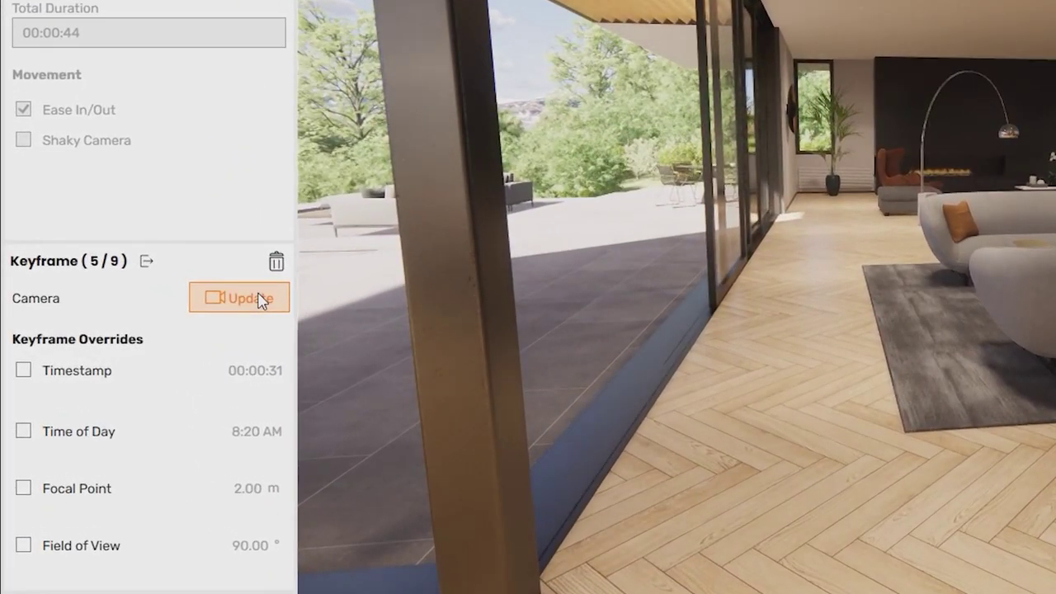
left_click(189, 316)
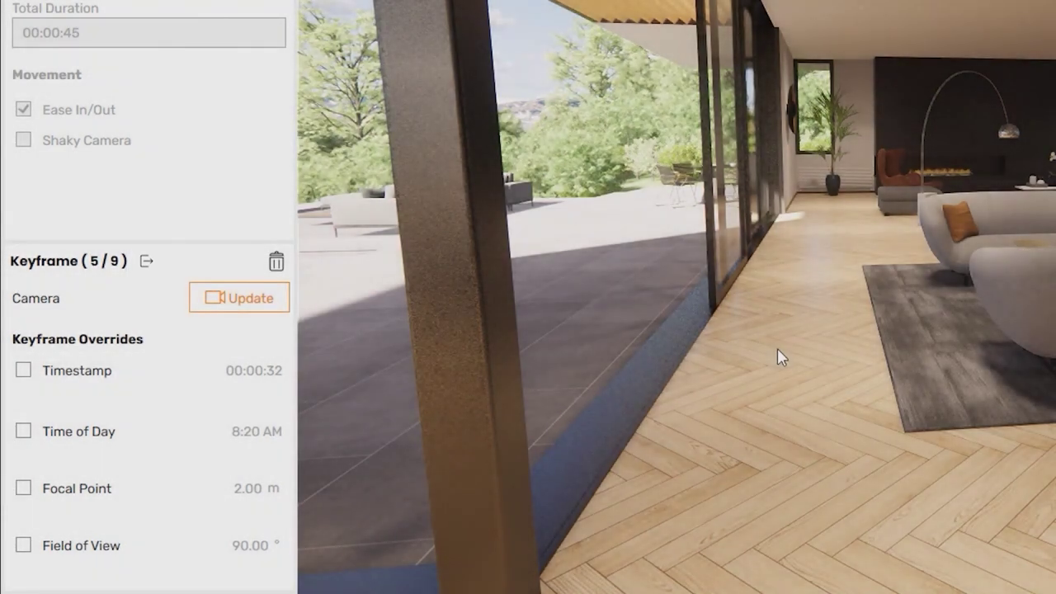
key("Escape")
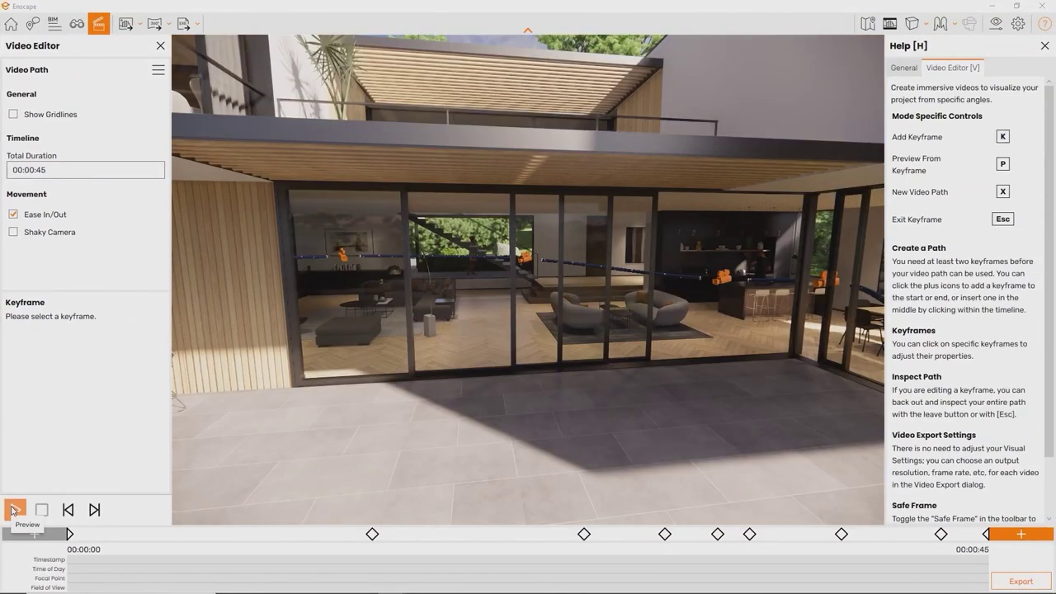
Step: Preview the flythrough, then bring up the Full HD, Maximum quality, 30 fps video export settings
left_click(14, 509)
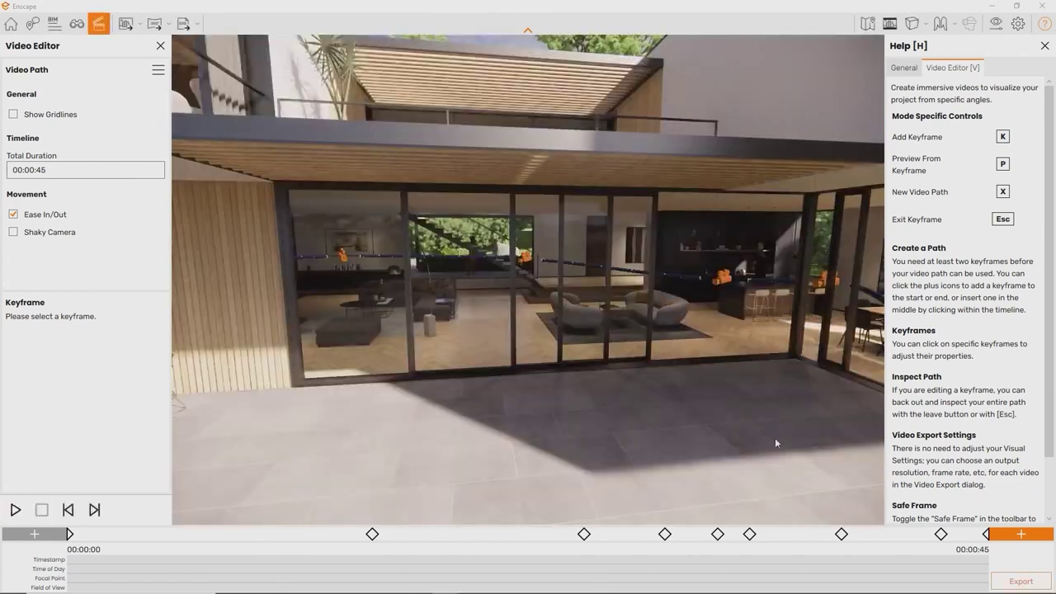
left_click(1023, 581)
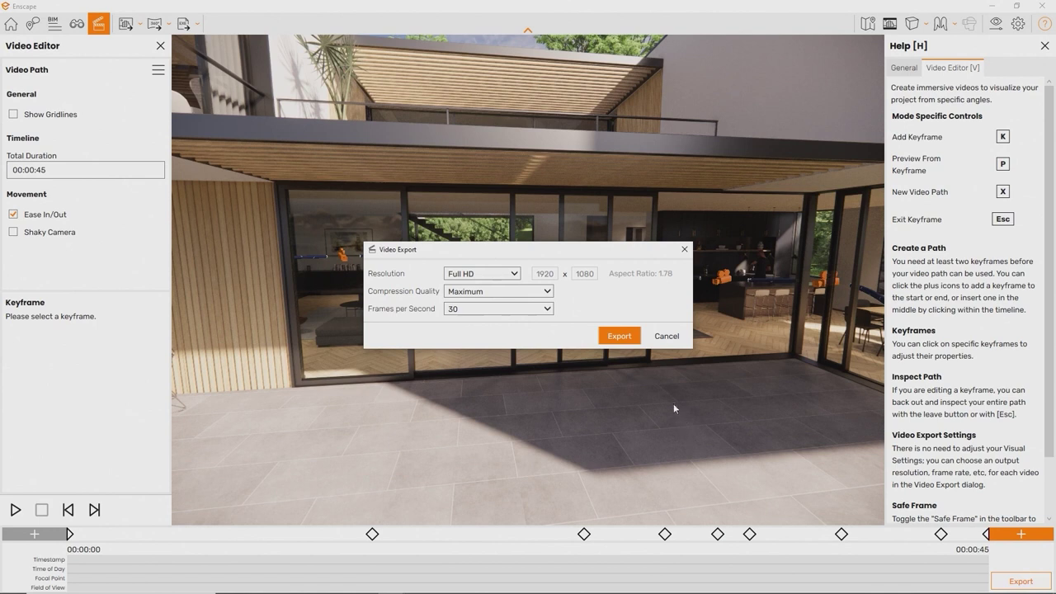
Step: Export the flythrough video as an MP4 to the Desktop under the default file name
left_click(620, 336)
key("Return")
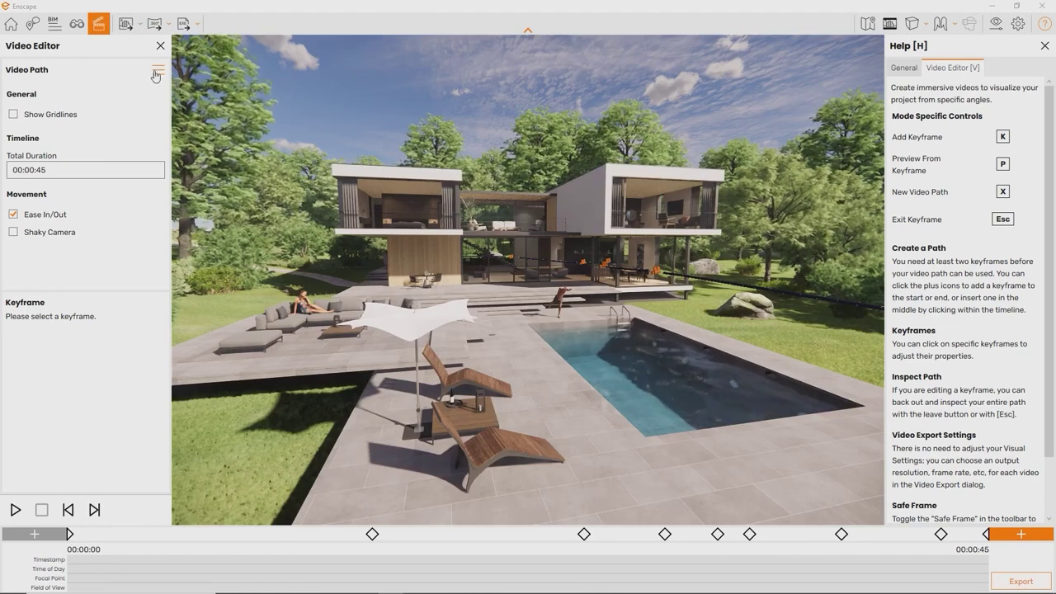
Step: Show and then hide the composition gridlines from the Video Path options
left_click(157, 71)
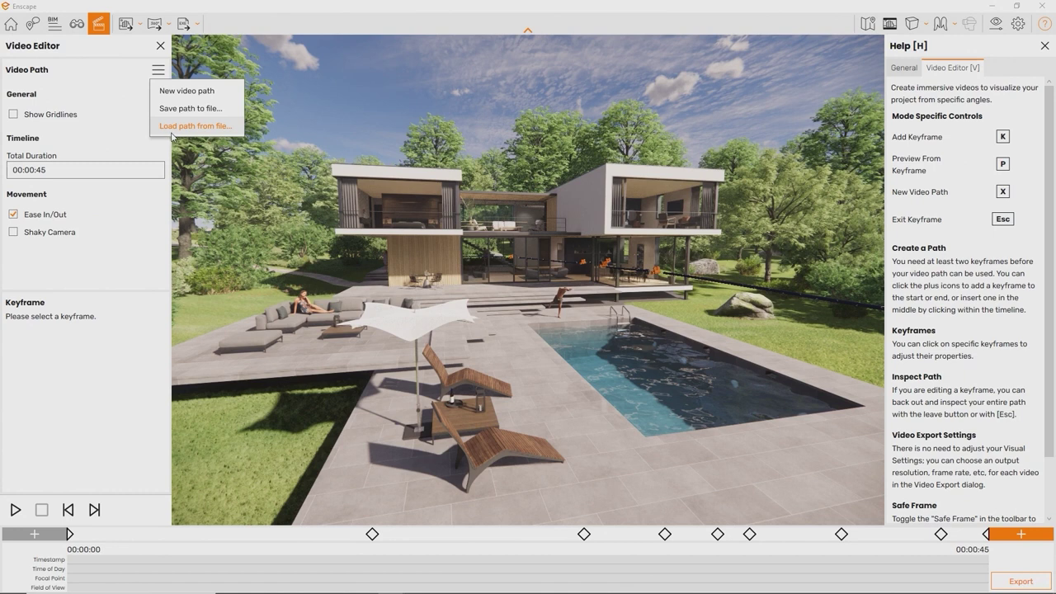
left_click(113, 114)
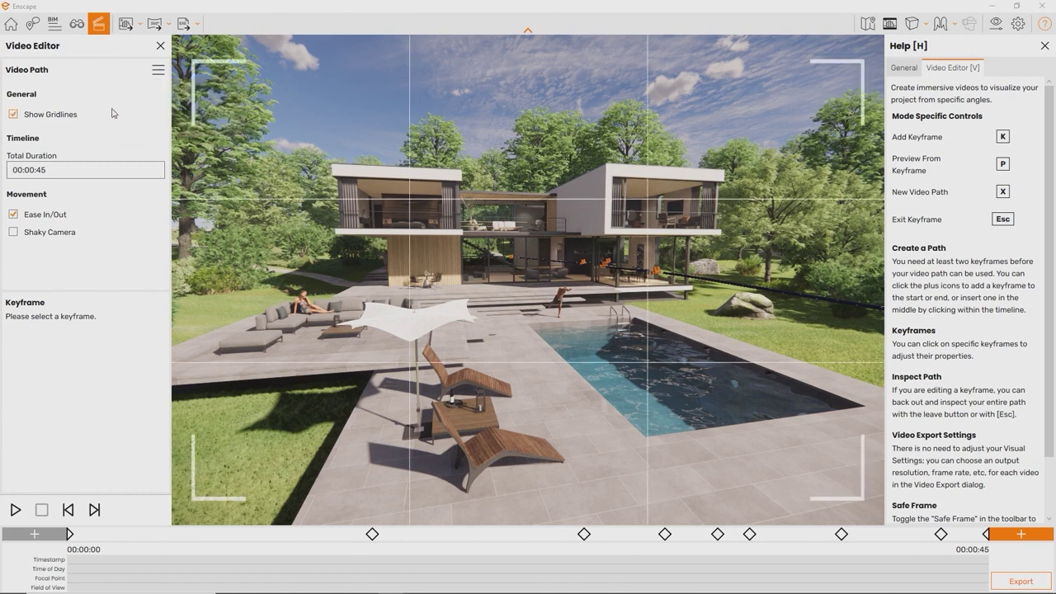
left_click(113, 113)
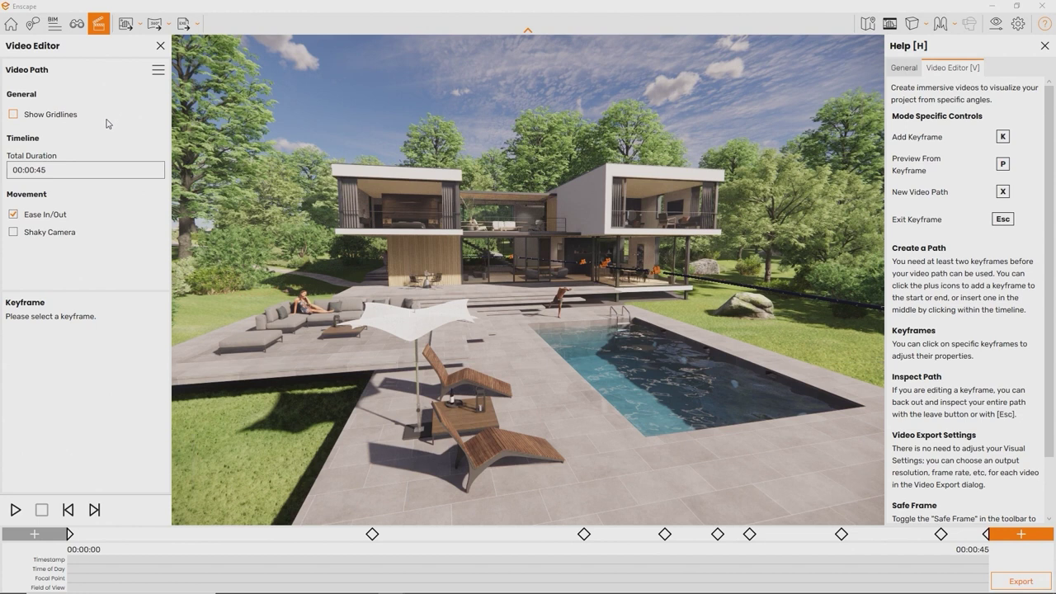
Step: Check the total duration picker without changing it, then play the flythrough preview
left_click(50, 169)
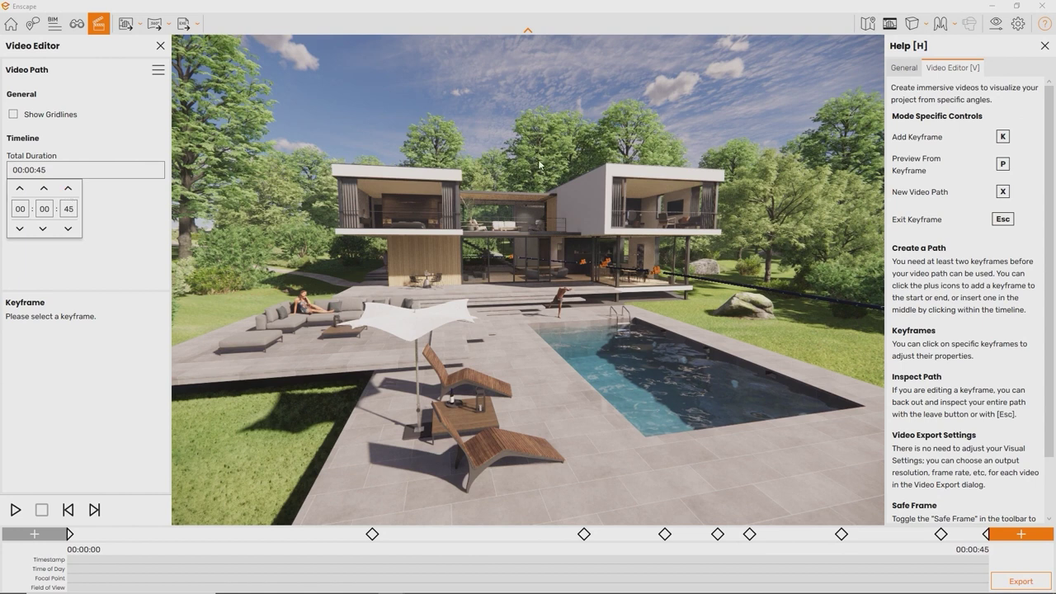
left_click(160, 234)
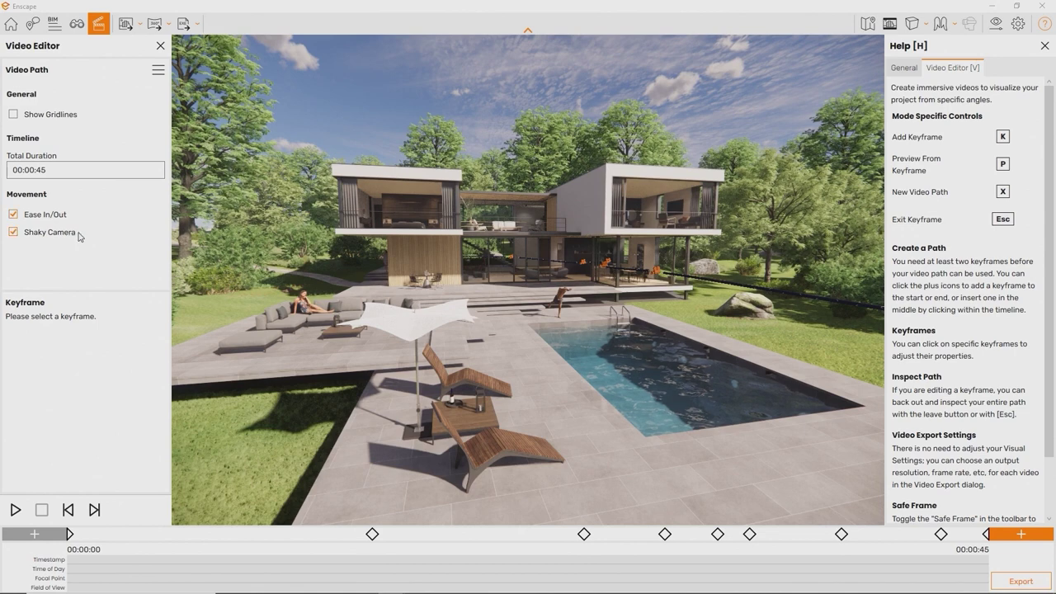
key("space")
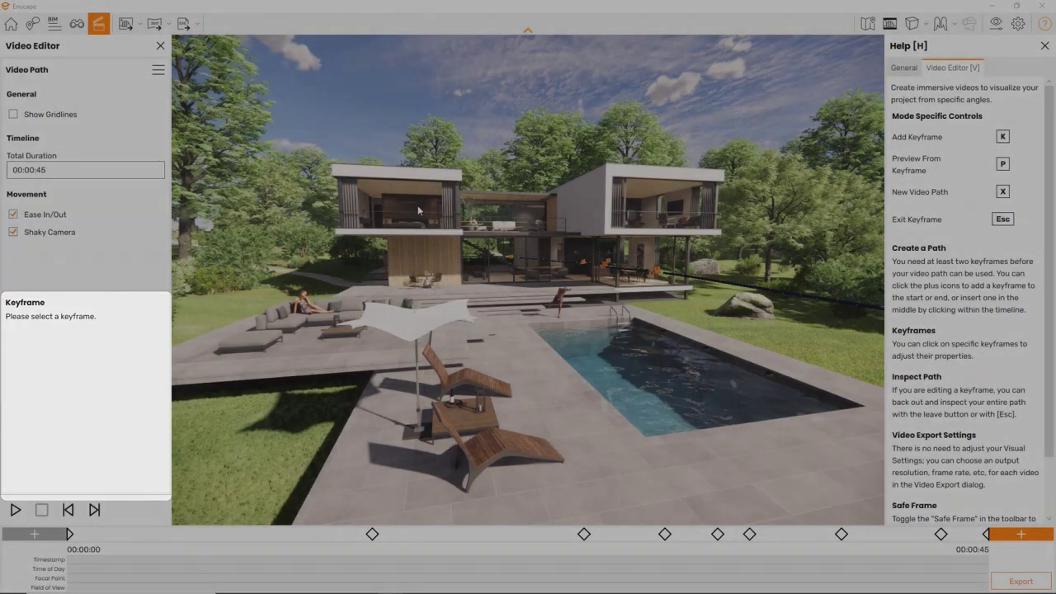
Step: Inspect the first keyframe's aerial camera and settings, then exit keyframe editing
left_click(69, 534)
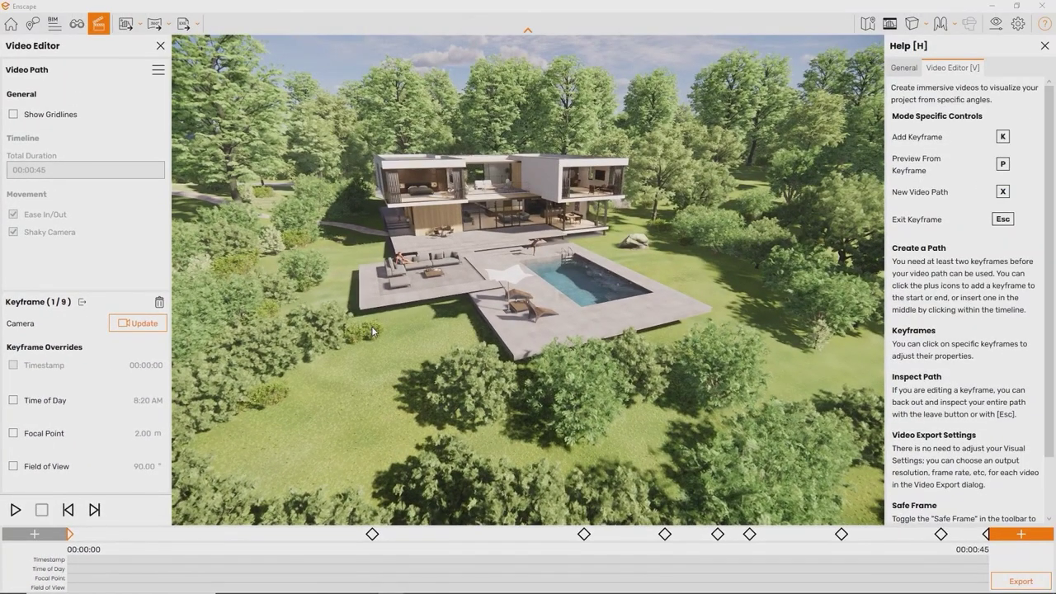
key("Escape")
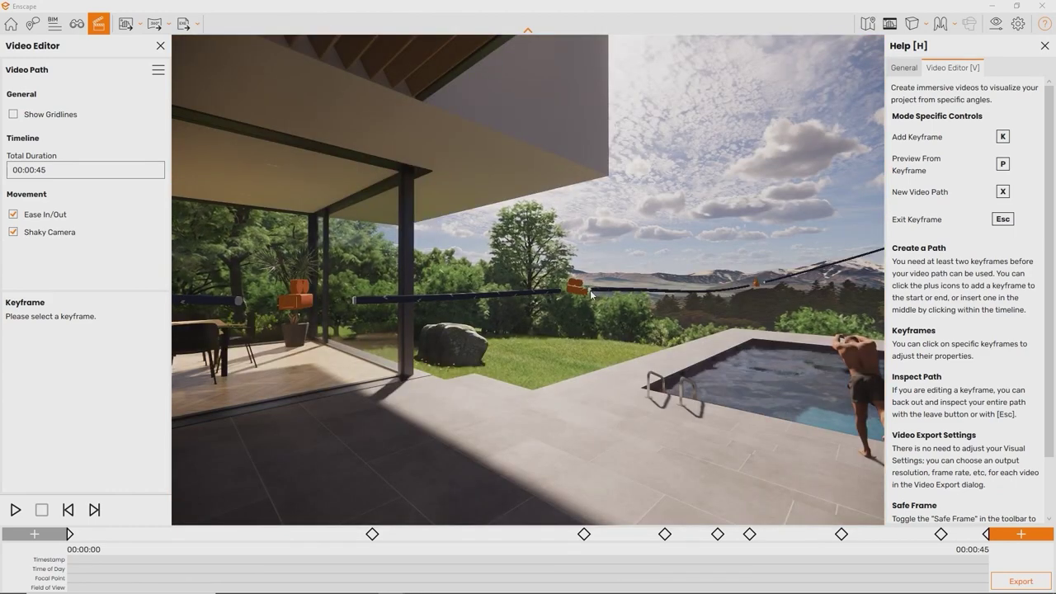
Step: Give the third keyframe a fixed 00:00:10 timestamp override and apply it
left_click(577, 289)
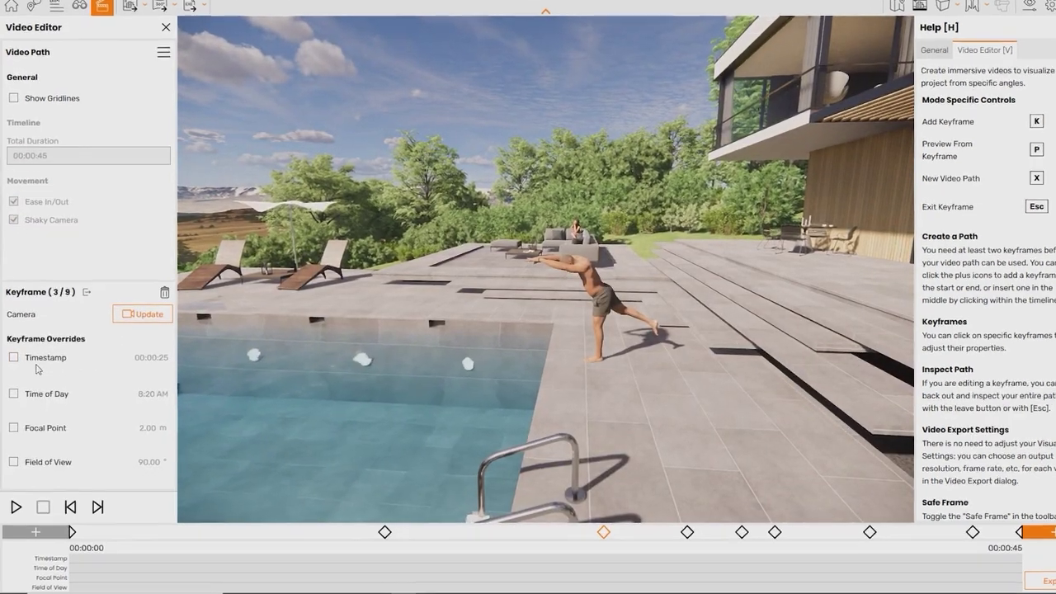
left_click(14, 358)
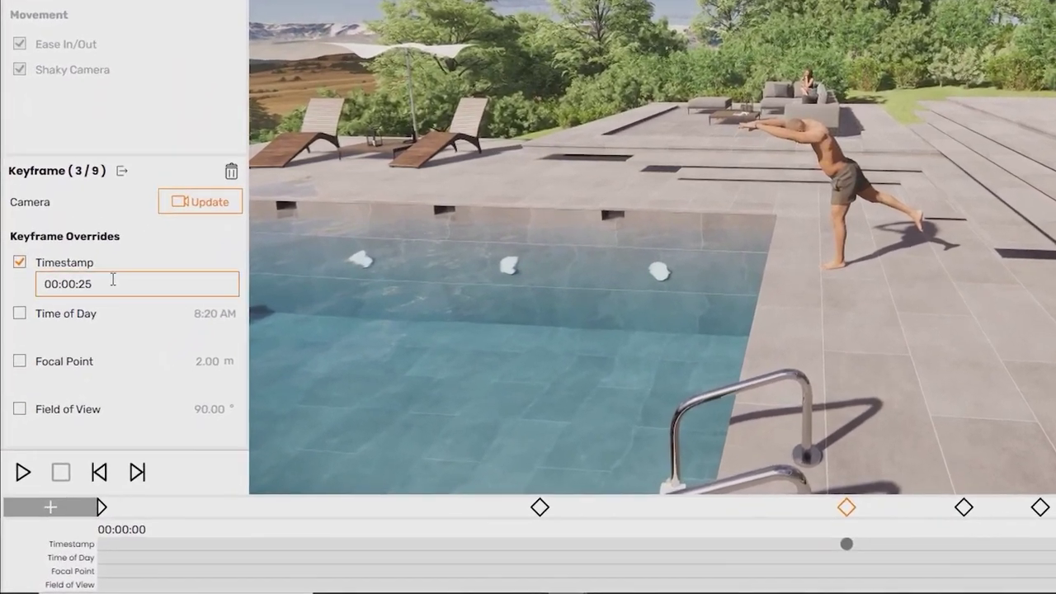
left_click(80, 373)
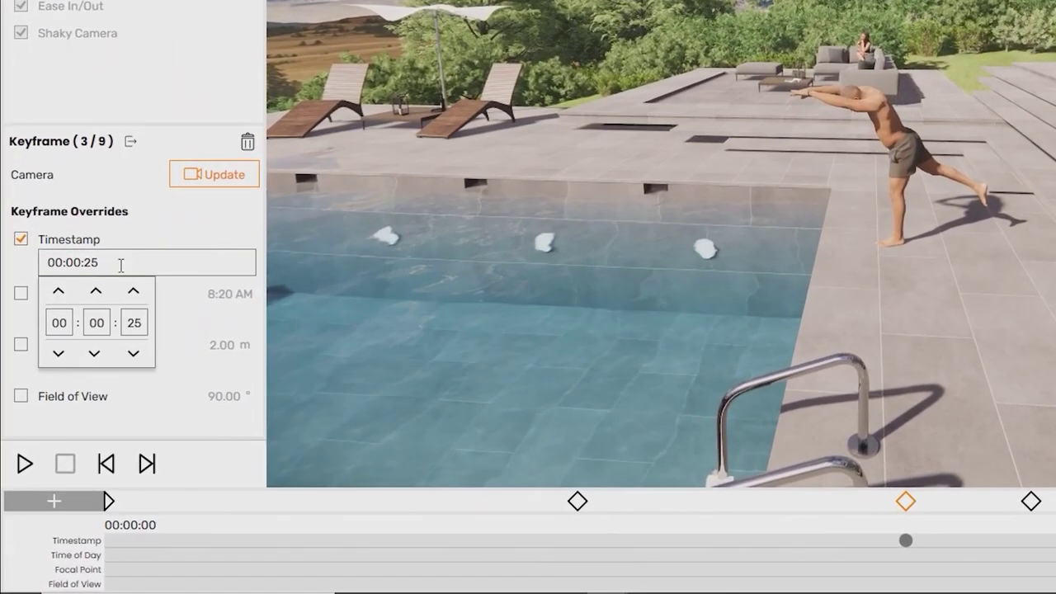
left_click(154, 332)
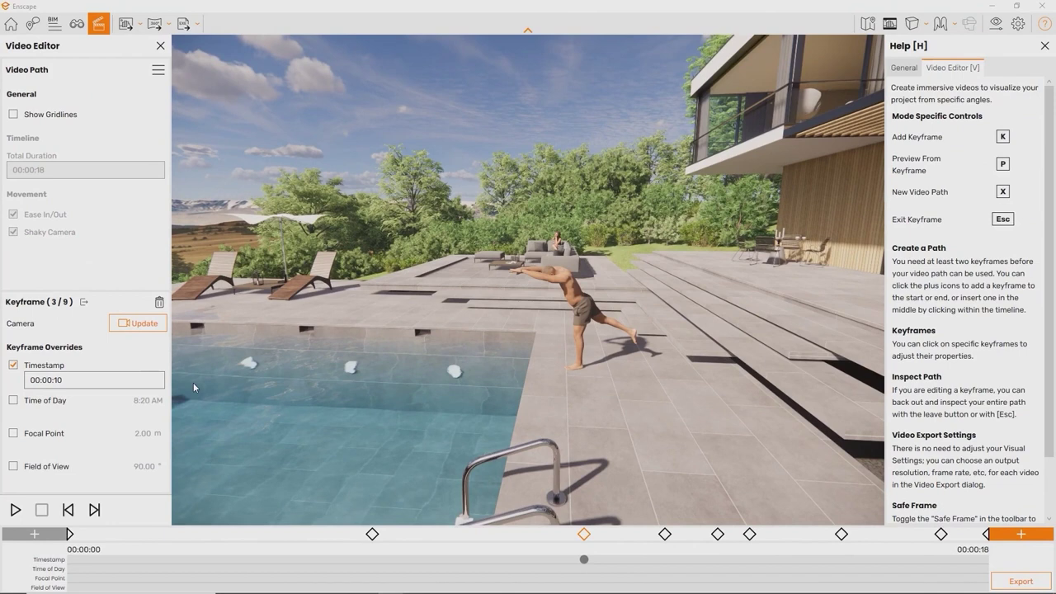
left_click(153, 324)
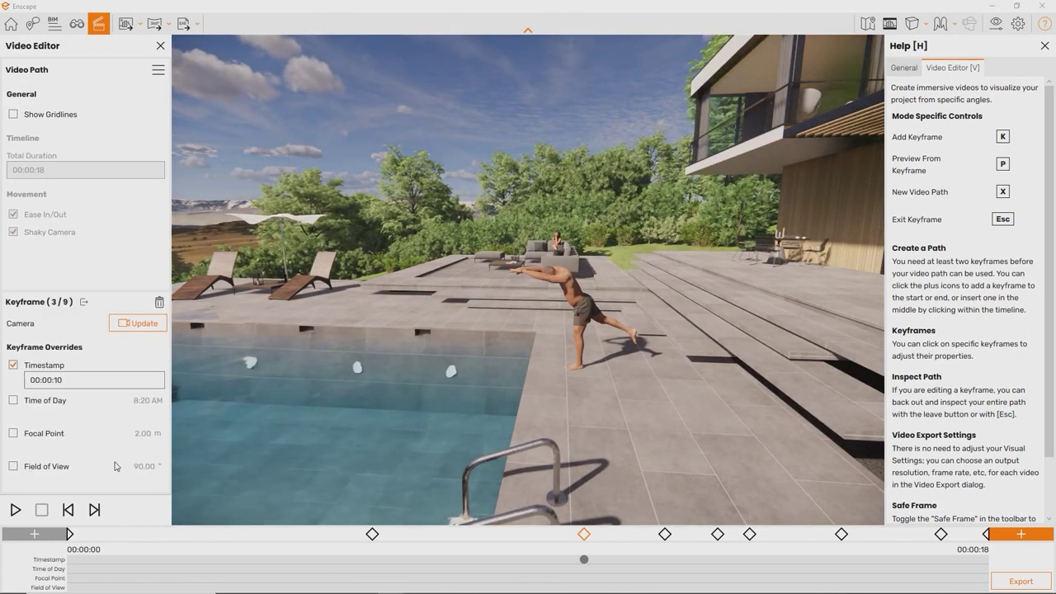
Step: Pin the sixth keyframe to a 00:00:30 timestamp and play back the video path
left_click(93, 512)
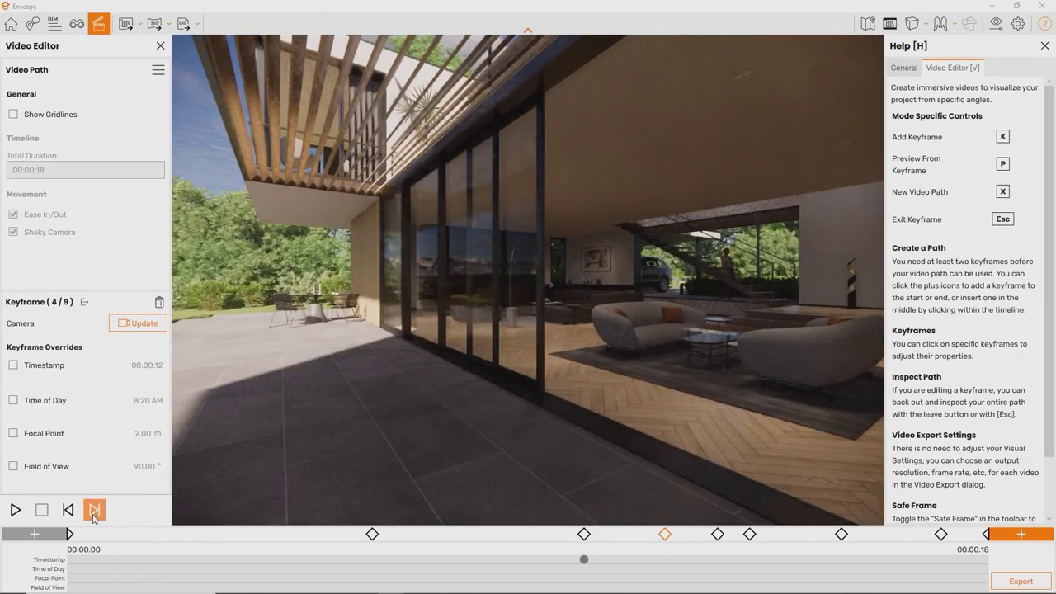
left_click(93, 511)
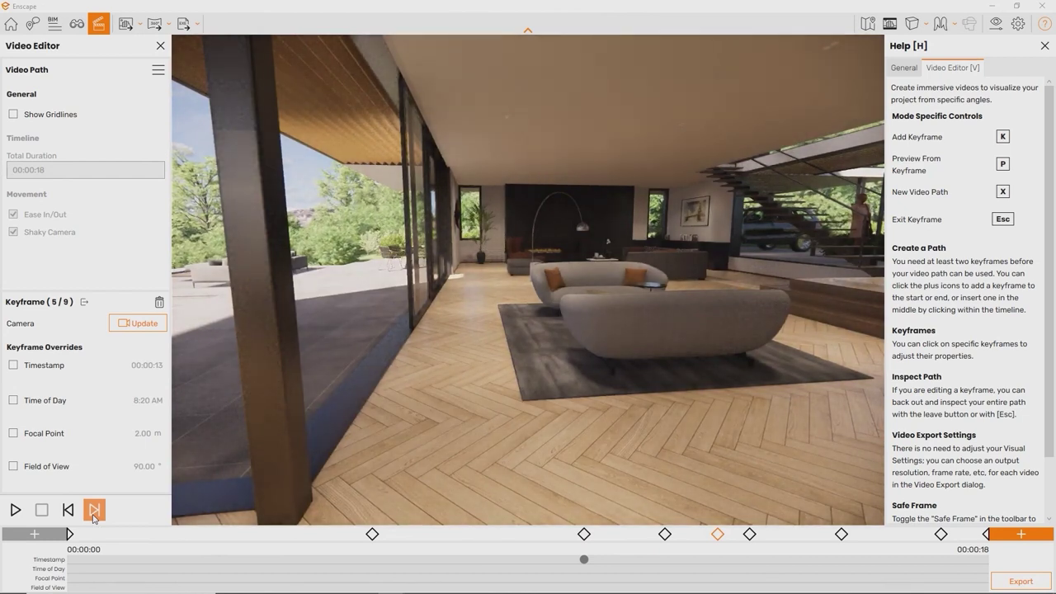
left_click(93, 511)
left_click(14, 366)
left_click(61, 380)
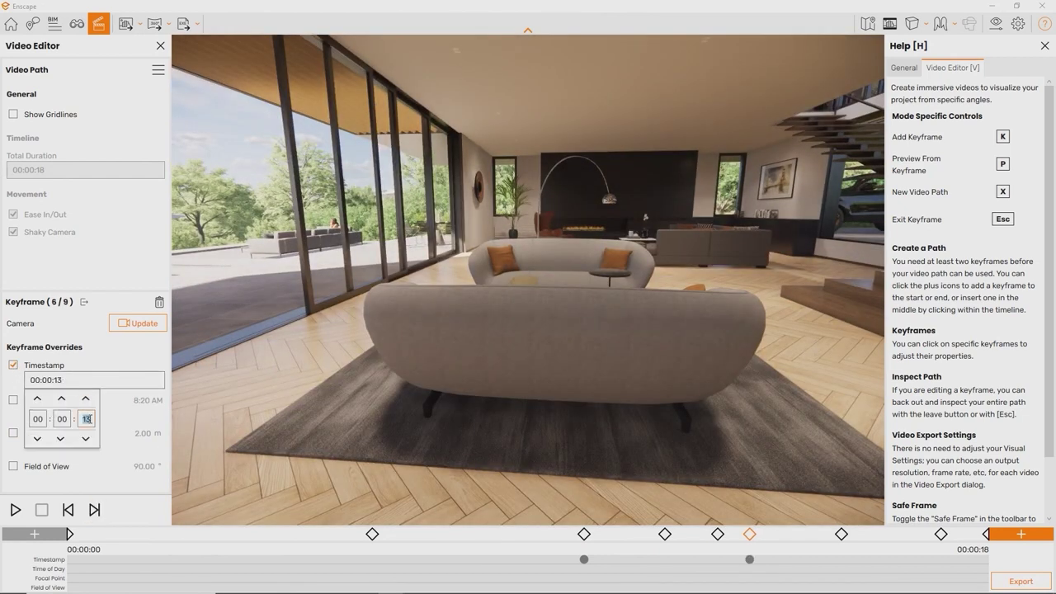
key("Return")
key("space")
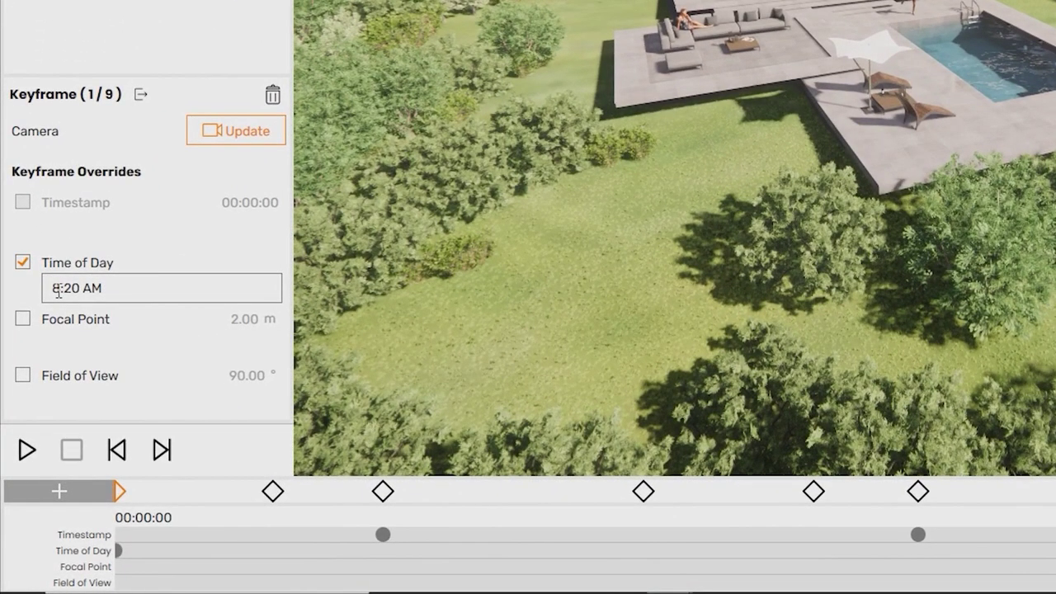
Step: Edit the first keyframe's 8:20 AM time-of-day override
left_click(58, 292)
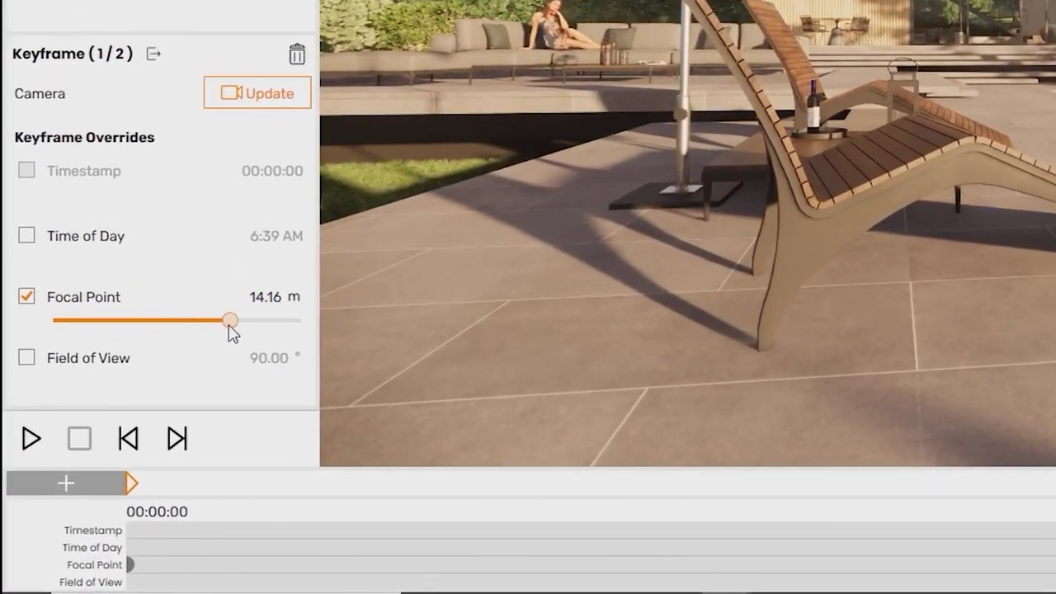
left_click_drag(105, 322, 222, 321)
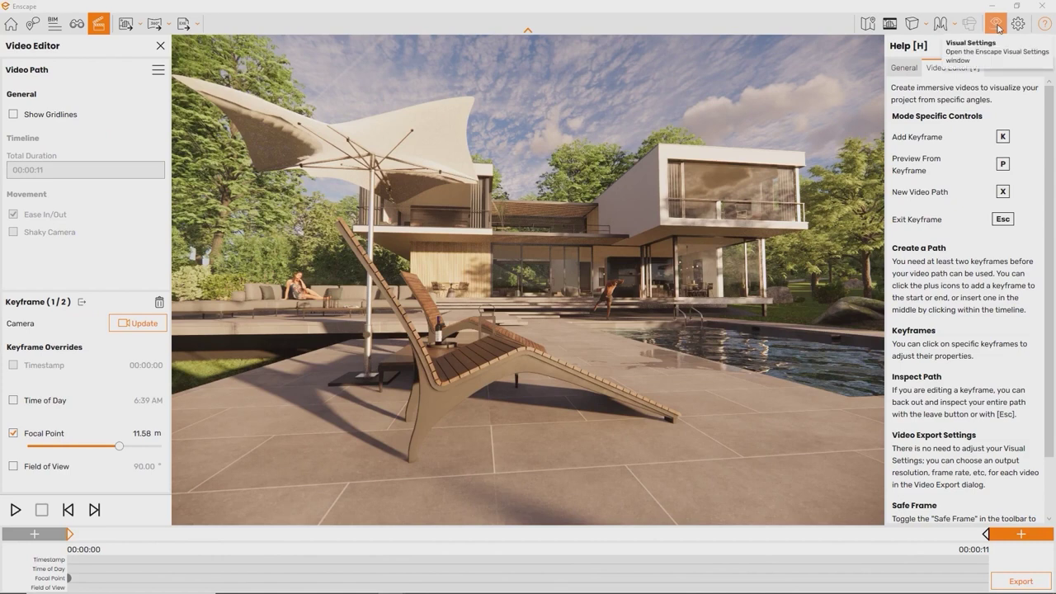
Step: Set depth of field to 26% with Auto Focus off and a farther focal point
left_click(999, 29)
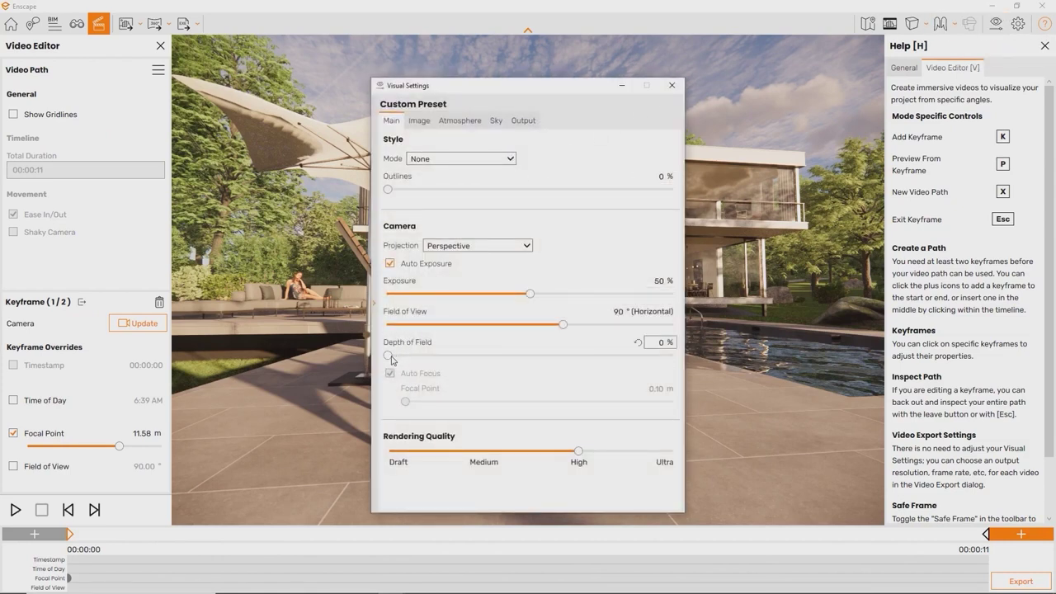
left_click_drag(388, 355, 462, 356)
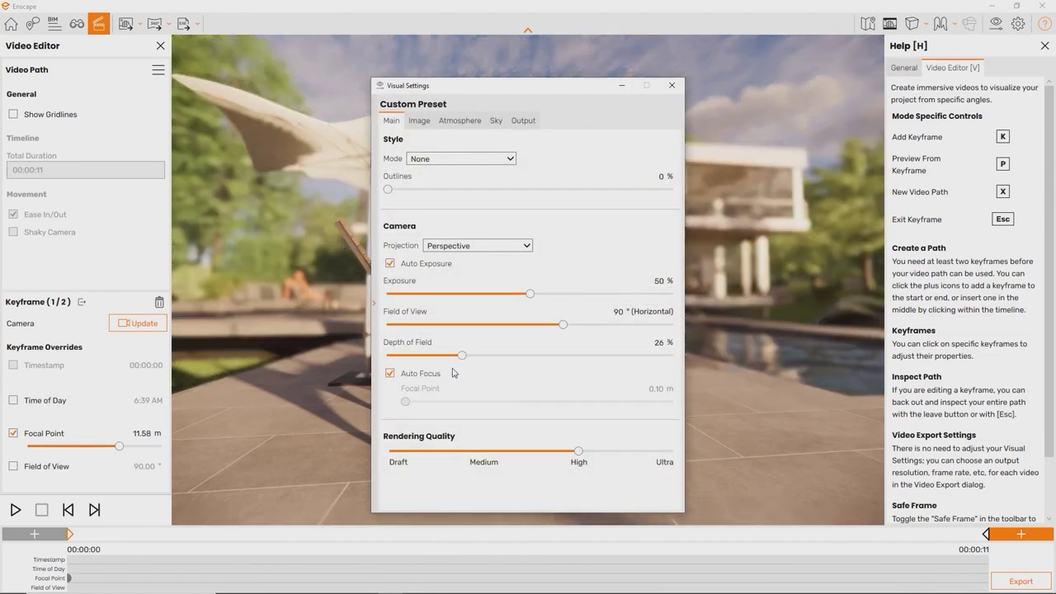
left_click(390, 374)
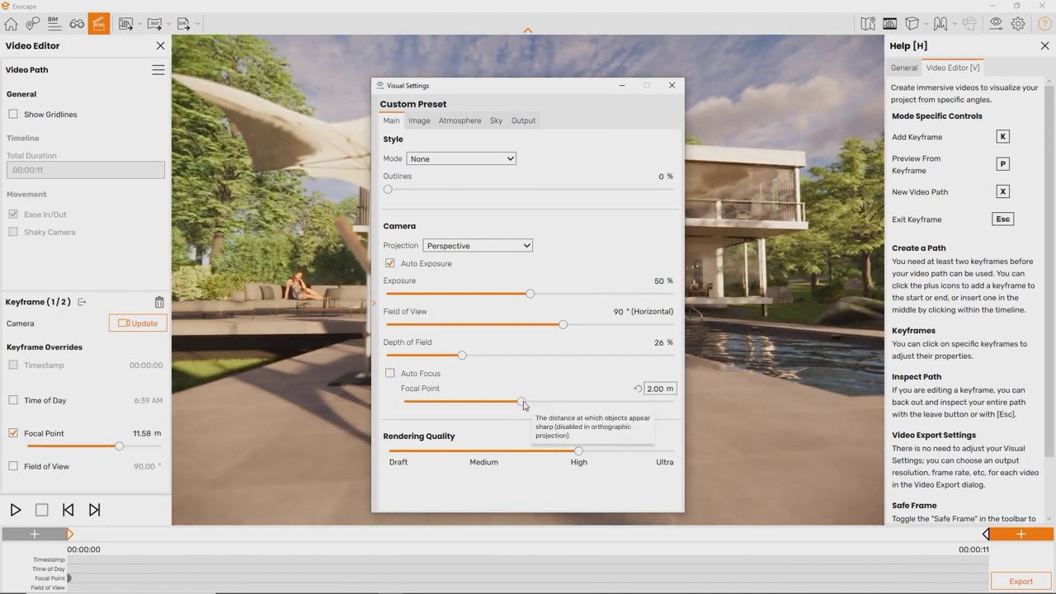
left_click_drag(484, 405, 511, 404)
key("Escape")
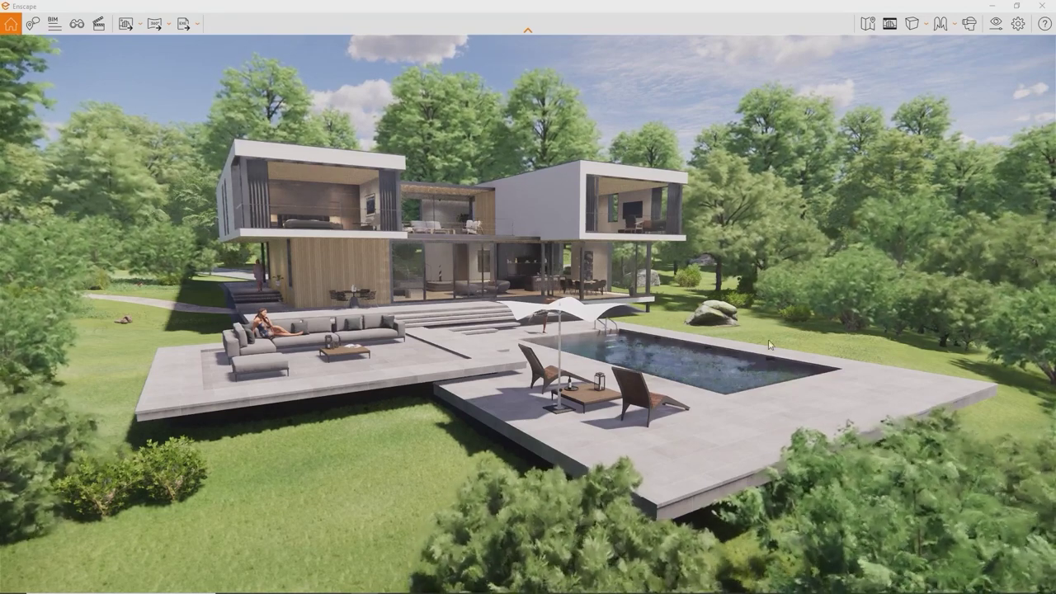
Step: Export the house project as a Web Standalone from the standalone export dropdown
left_click(198, 30)
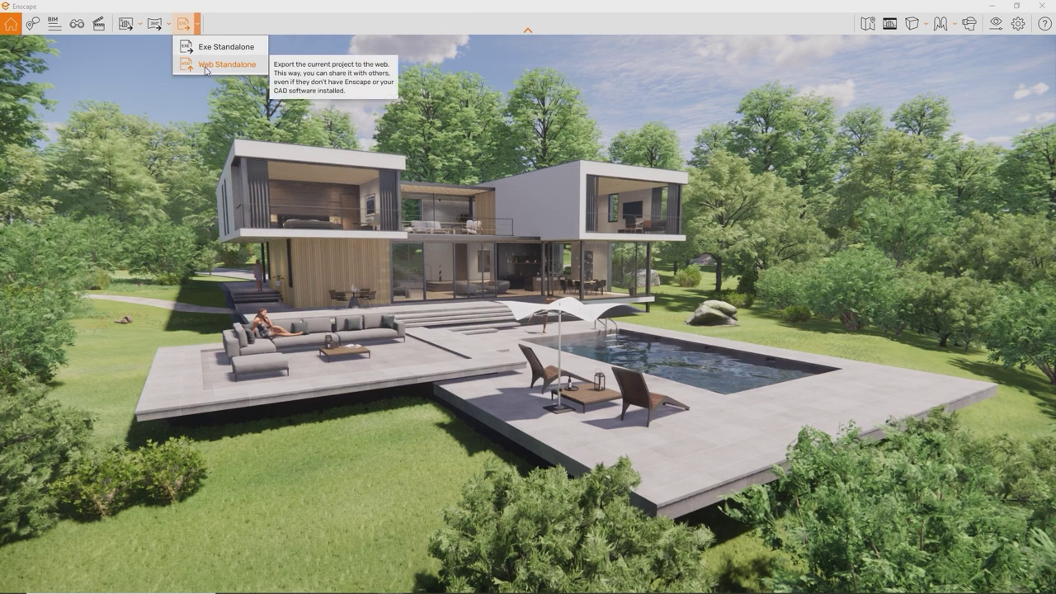
left_click(206, 65)
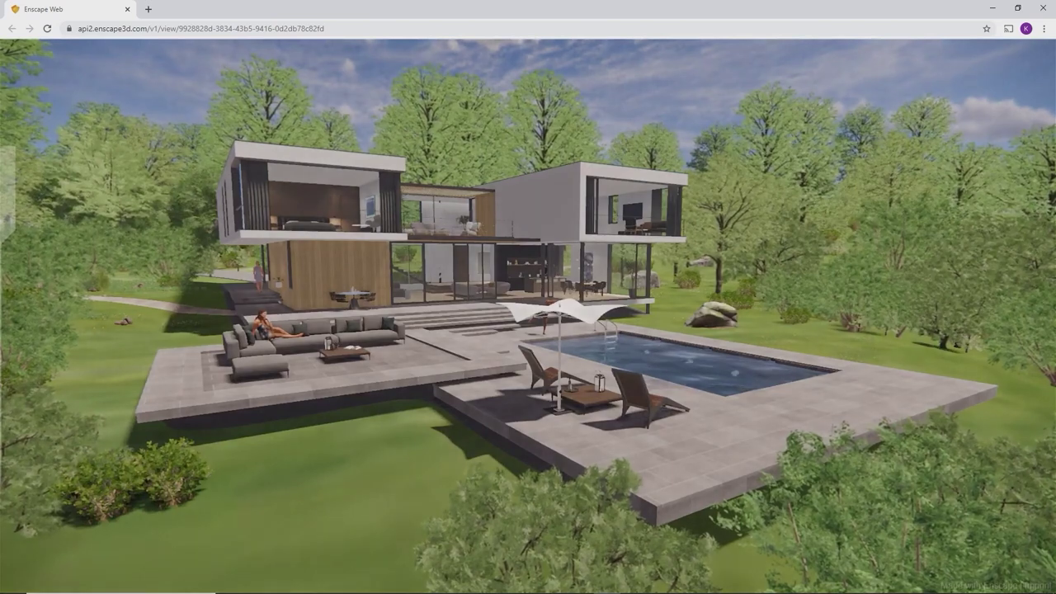
Step: Walk from the garden into the living room and out to the terrace, shifting time to afternoon
left_click(528, 297)
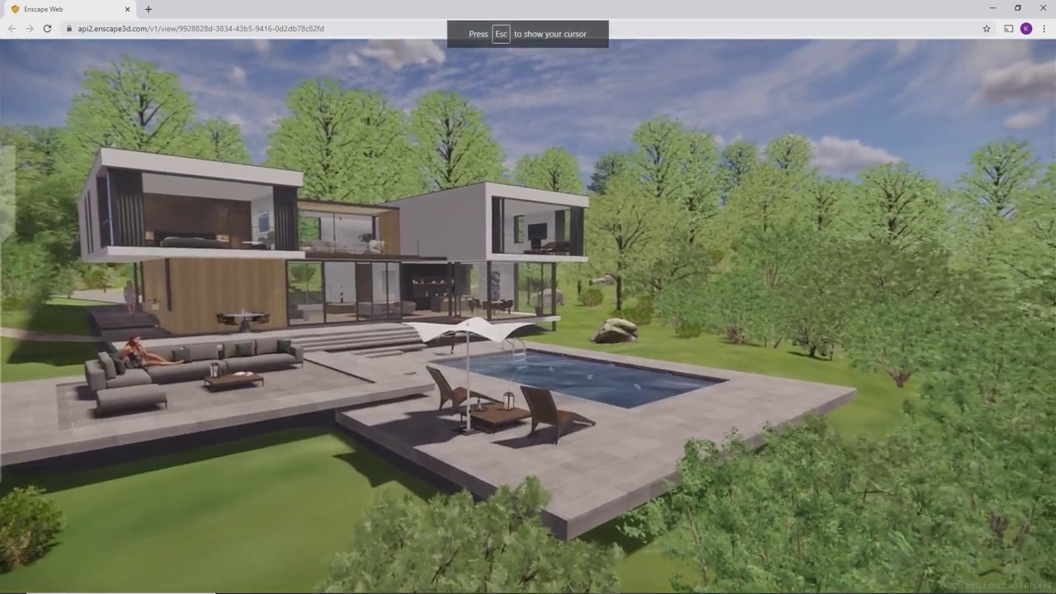
key("w")
key("a")
key("w")
key("w")
key("s")
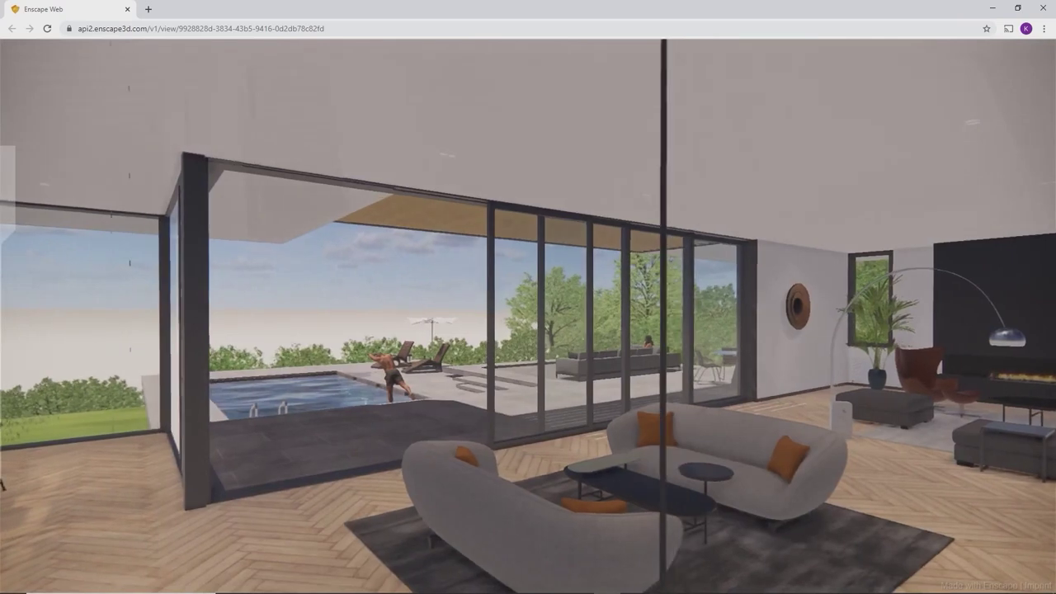
key("i")
key("i")
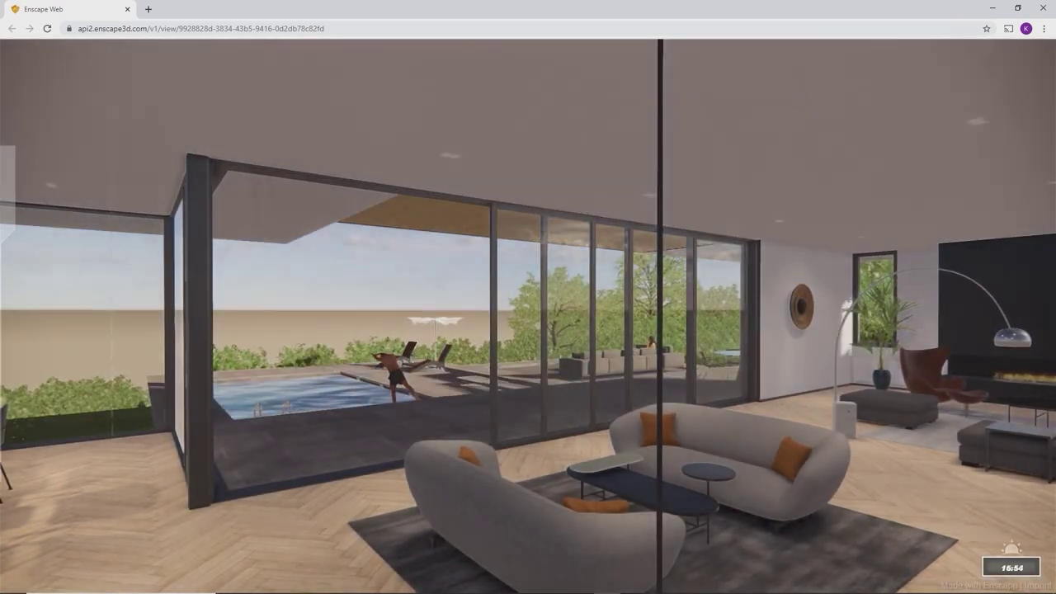
key("u")
key("w")
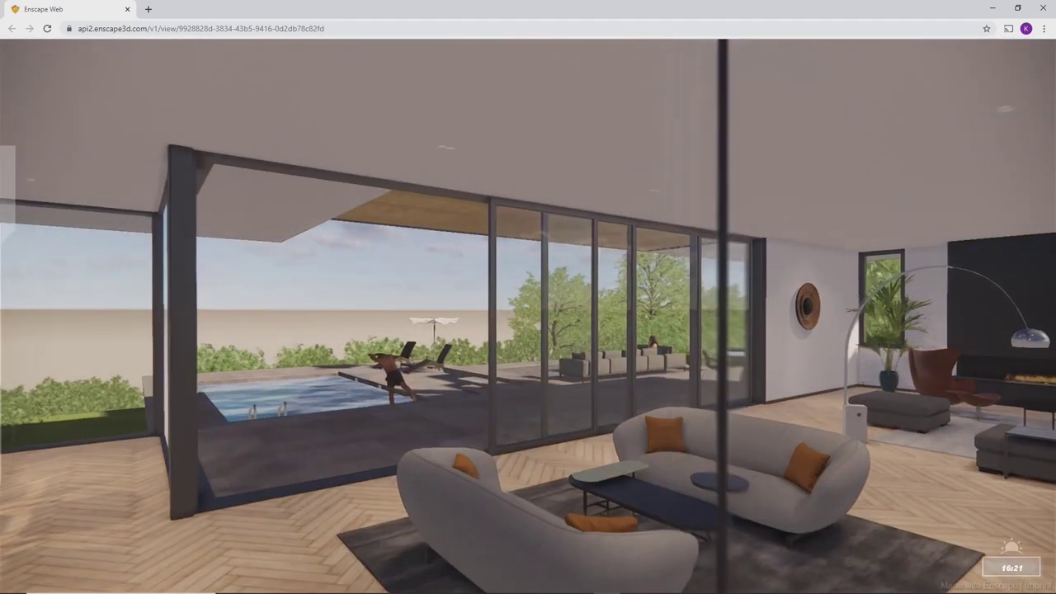
key("Right")
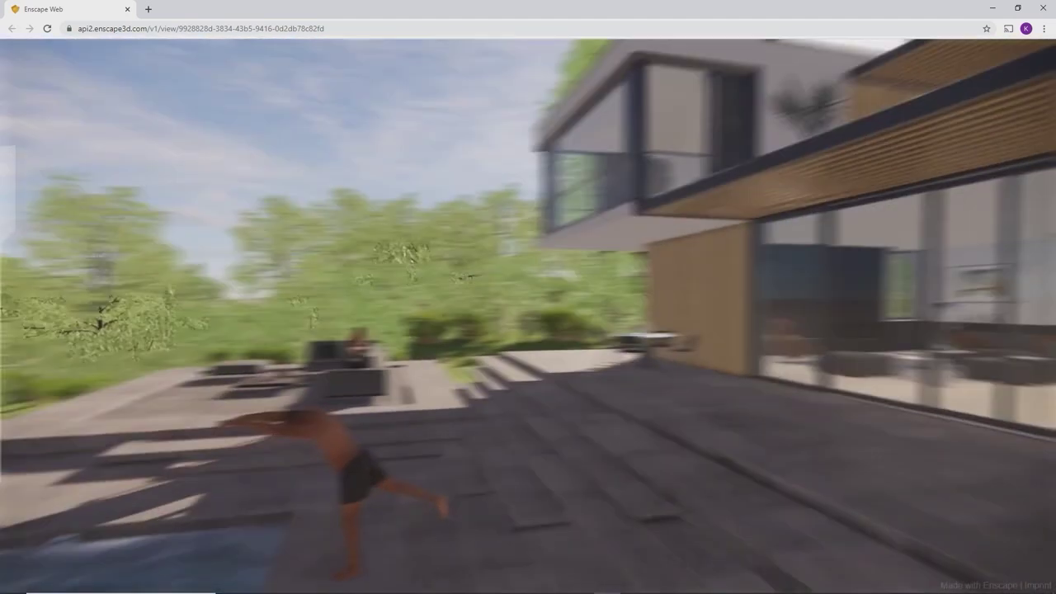
key("s")
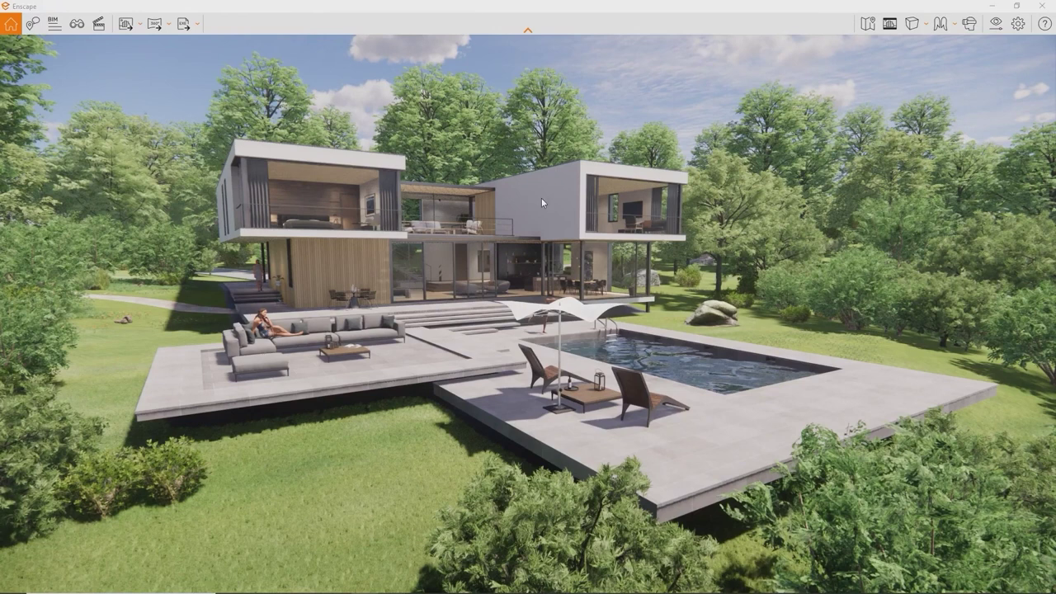
left_click(196, 23)
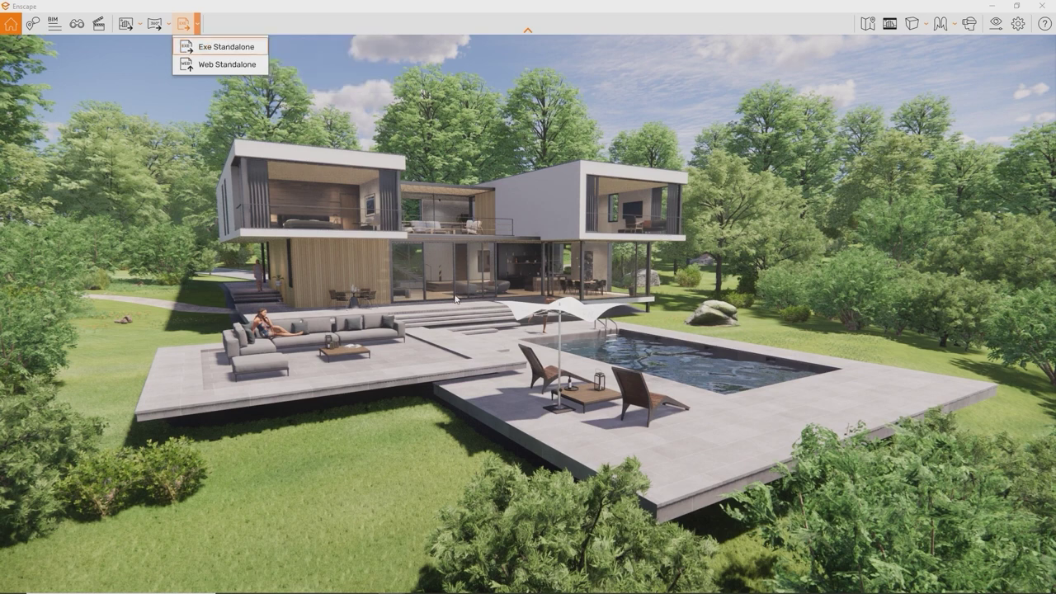
Step: Set the standalone window icon to Icon.ico and its title to 'Enscape'
left_click(1020, 26)
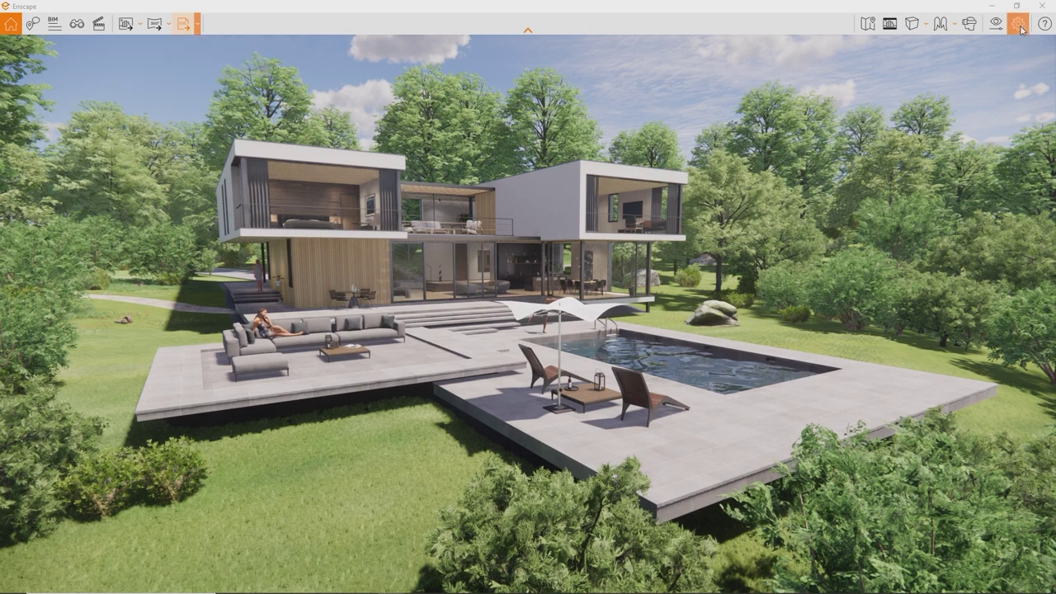
left_click(616, 179)
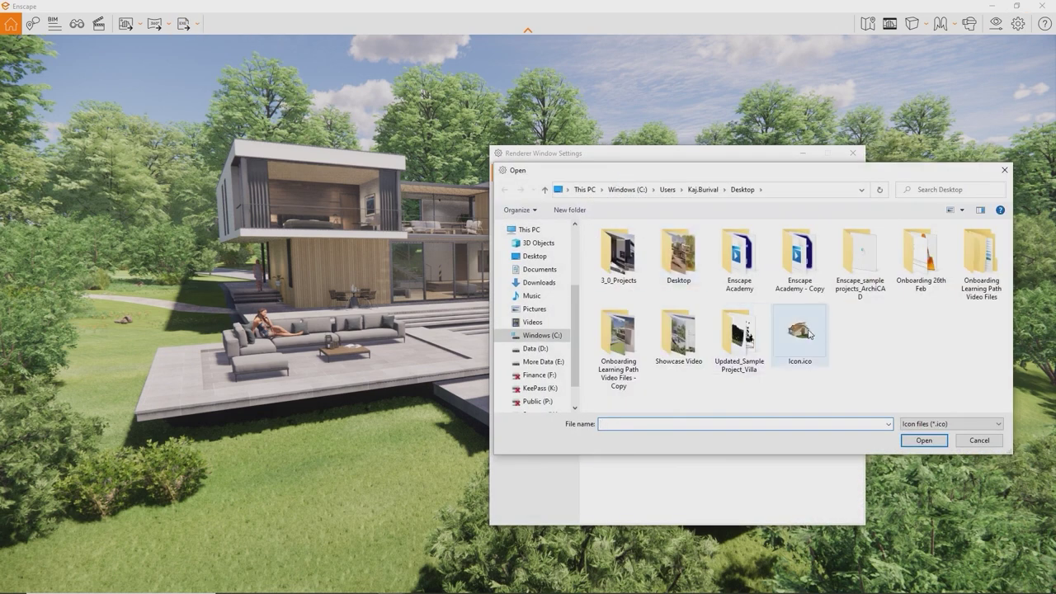
double_click(808, 332)
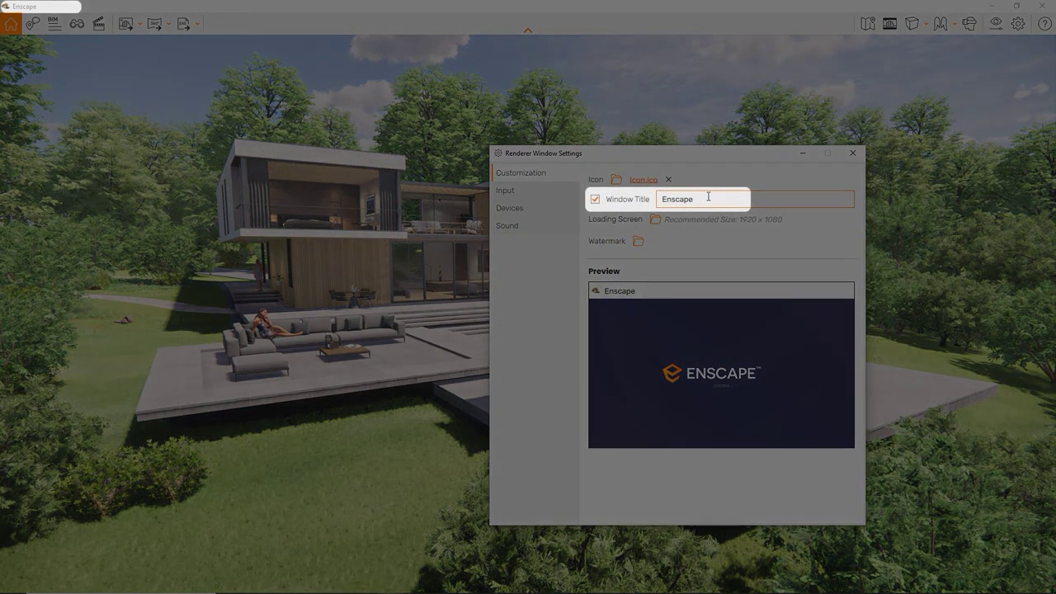
left_click_drag(699, 200, 635, 199)
type("See? Any Title you")
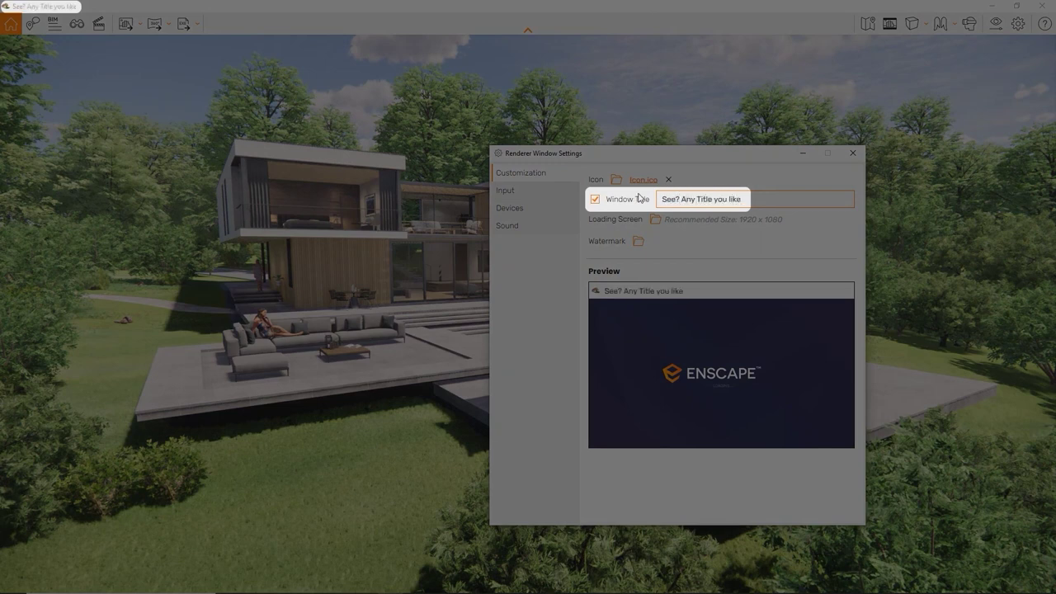
type(" lik")
key("BackSpace")
key("BackSpace")
key("BackSpace")
key("BackSpace")
key("BackSpace")
key("BackSpace")
key("BackSpace")
key("BackSpace")
key("BackSpace")
key("BackSpace")
key("BackSpace")
key("BackSpace")
key("BackSpace")
key("BackSpace")
key("BackSpace")
key("BackSpace")
key("BackSpace")
key("BackSpace")
key("BackSpace")
key("BackSpace")
type("Enscape")
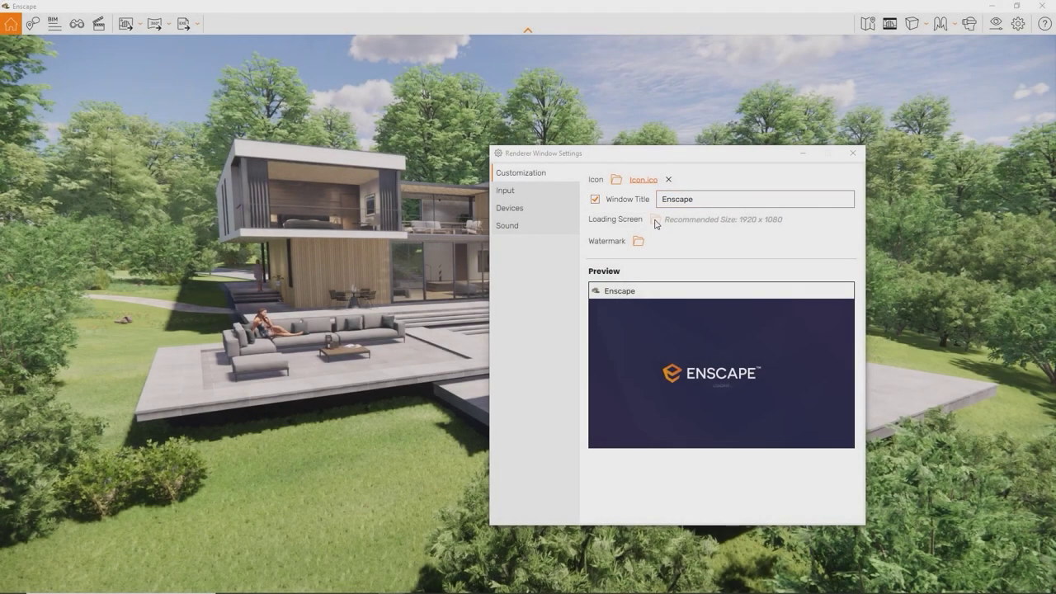
Step: Use Loading Screen.png as loading image and Enscape Logo.png as a bottom-left watermark
left_click(655, 221)
double_click(844, 347)
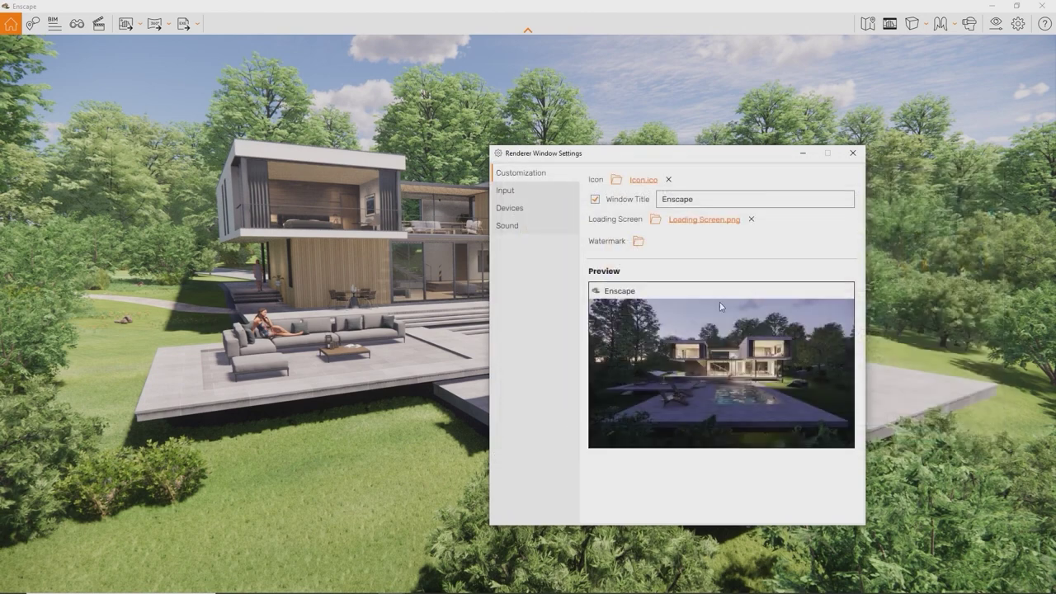
left_click(639, 241)
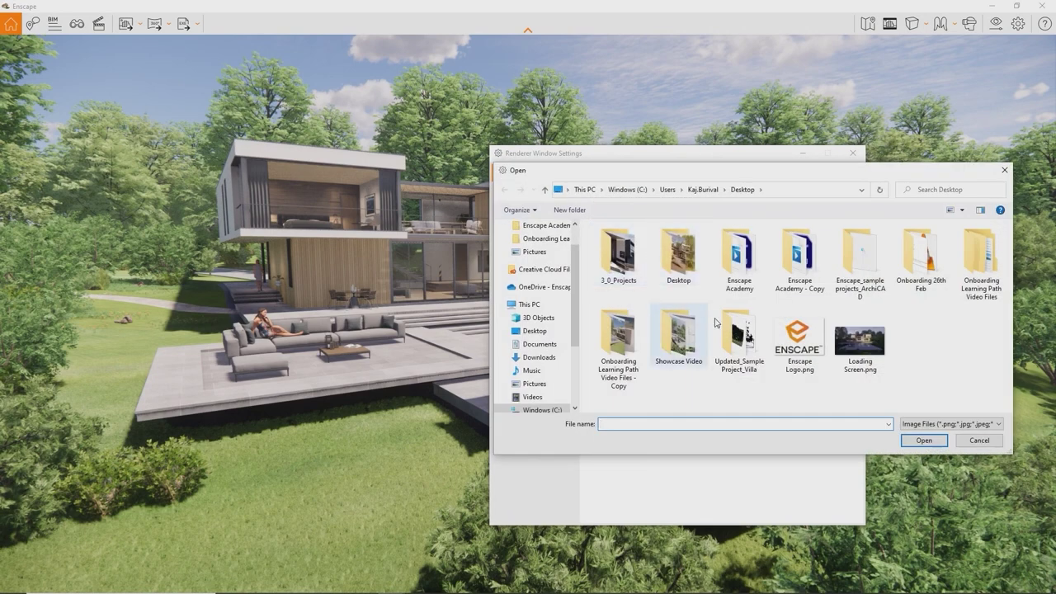
double_click(797, 338)
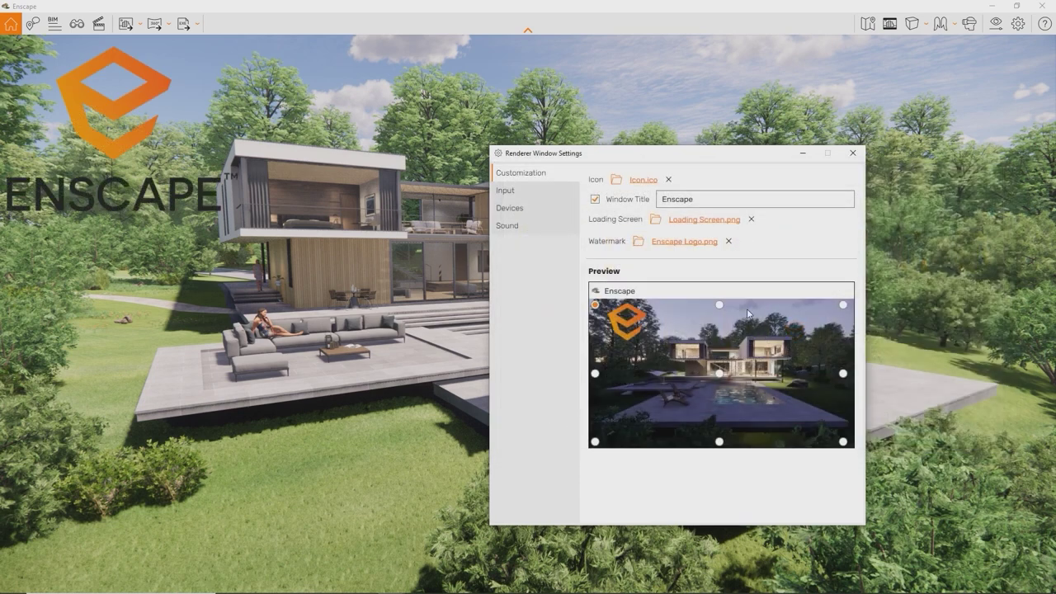
left_click(719, 305)
left_click(842, 306)
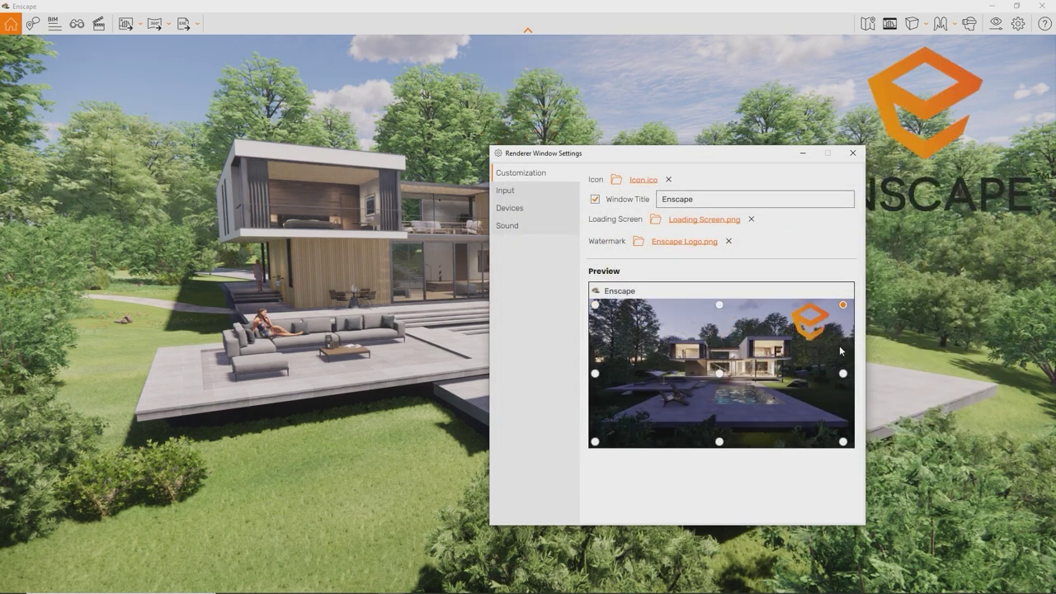
left_click(595, 442)
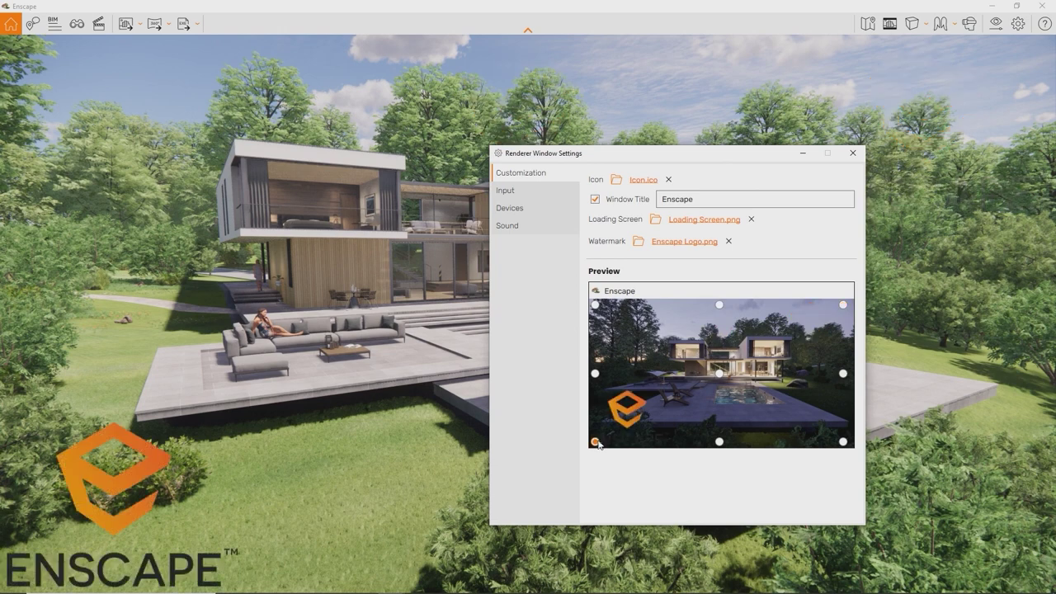
left_click_drag(673, 158, 773, 151)
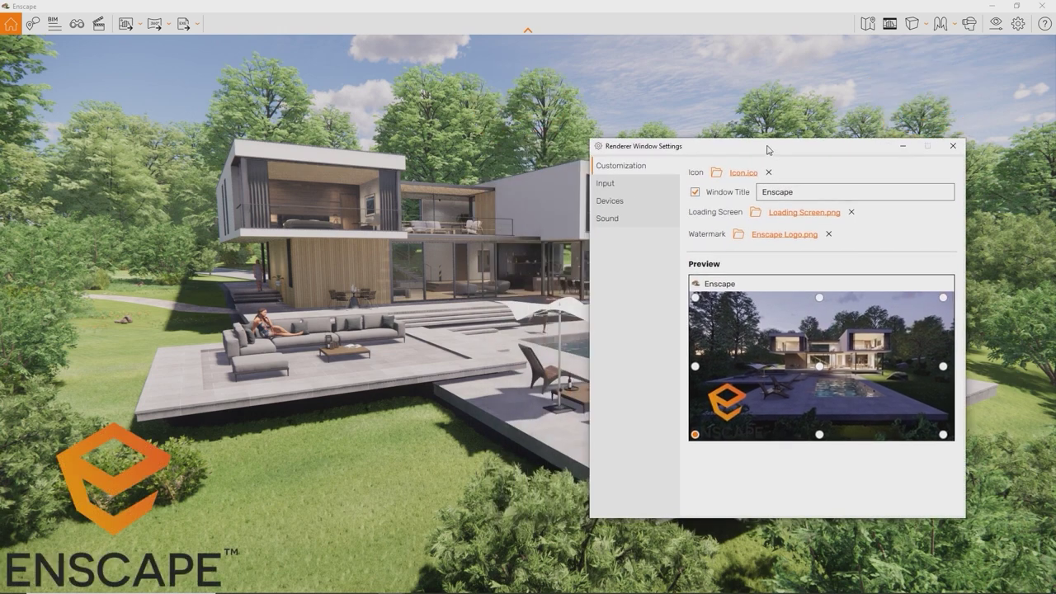
Step: Export the house project as an Enscape exe standalone, keeping the default file name
left_click(953, 147)
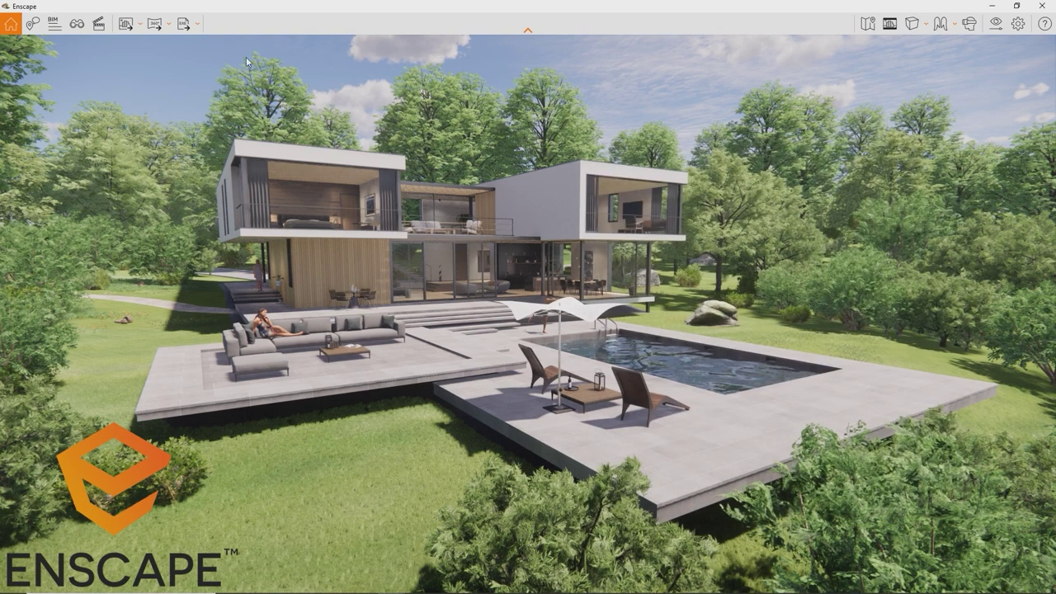
left_click(182, 25)
key("Return")
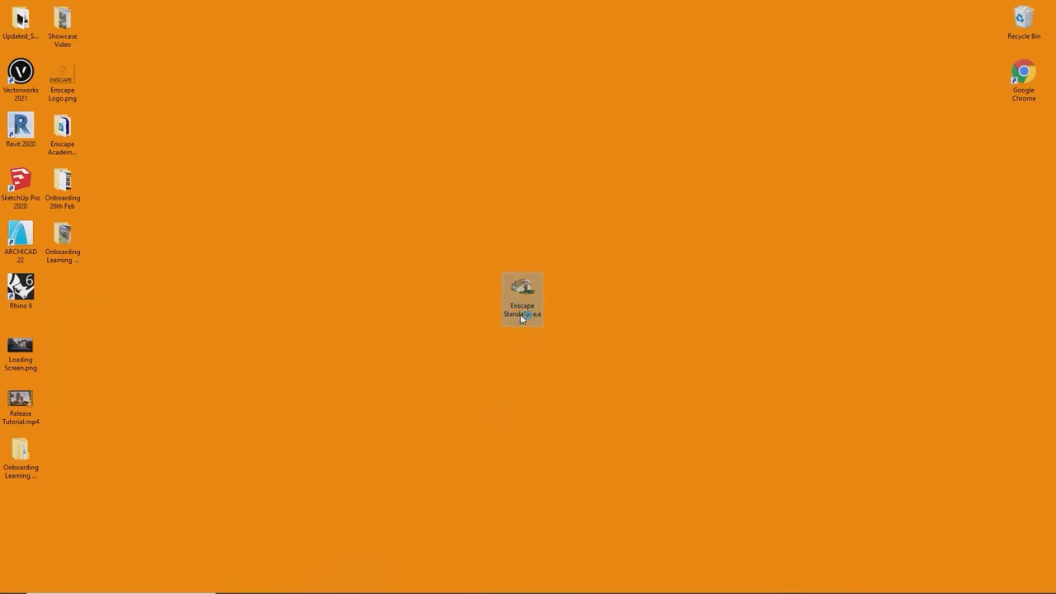
Step: Launch Enscape Standalone, render the living room in White Mode, and enable Virtual Reality
double_click(521, 301)
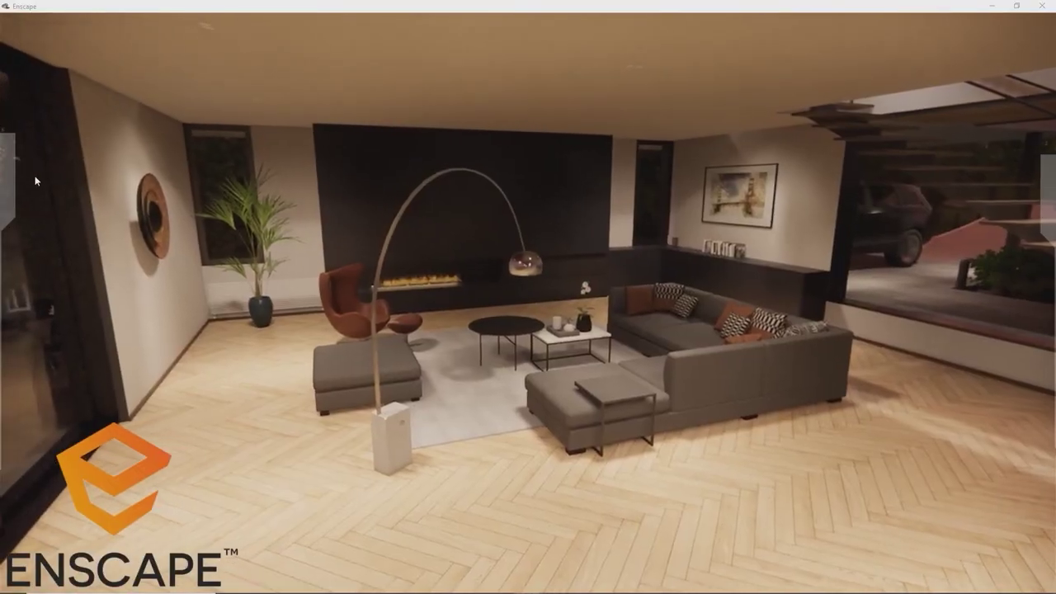
mouse_move(11, 188)
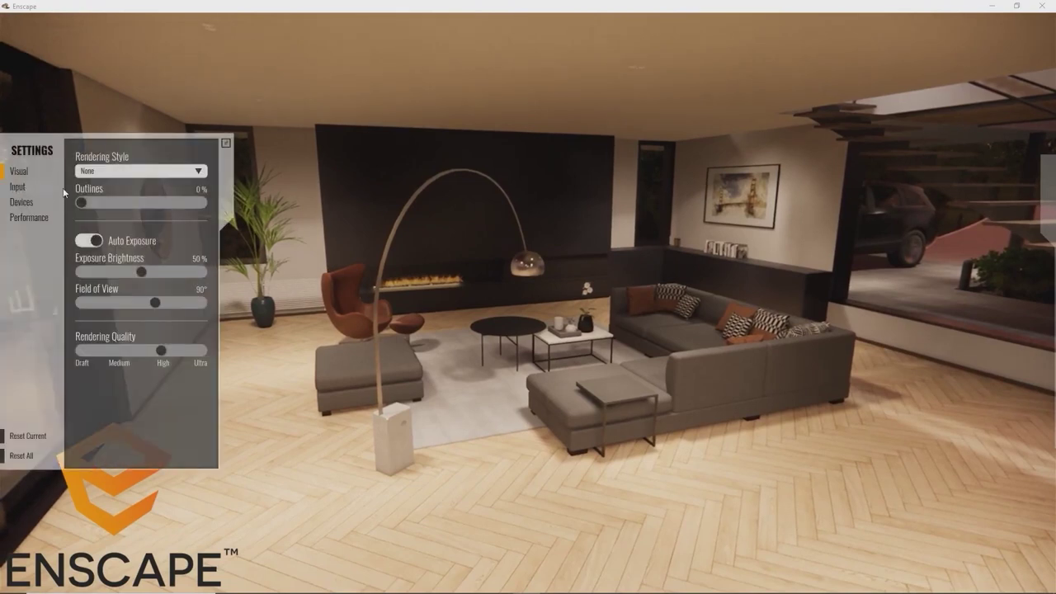
left_click(97, 172)
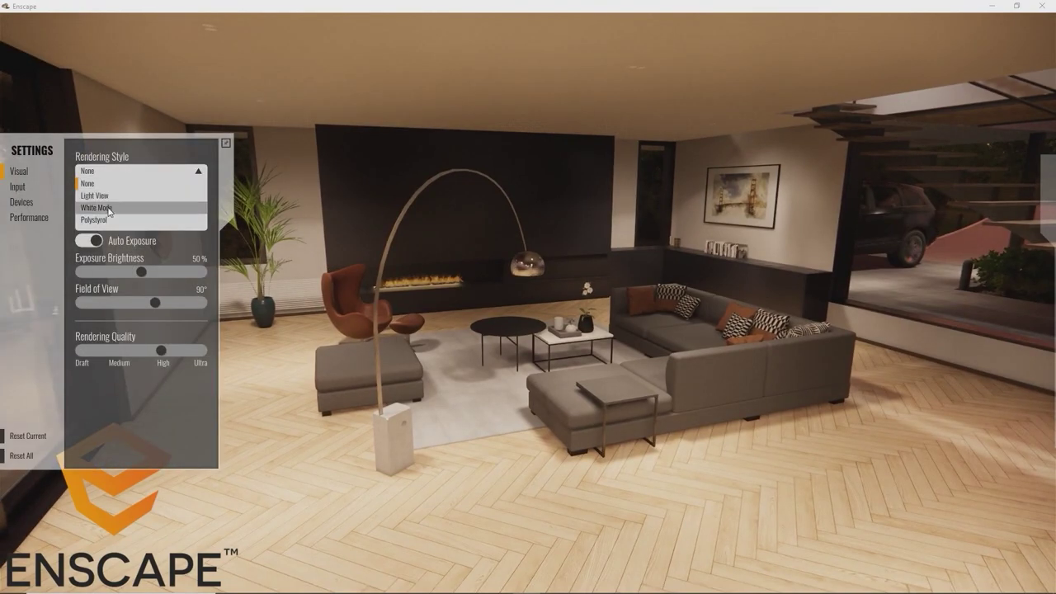
left_click(108, 209)
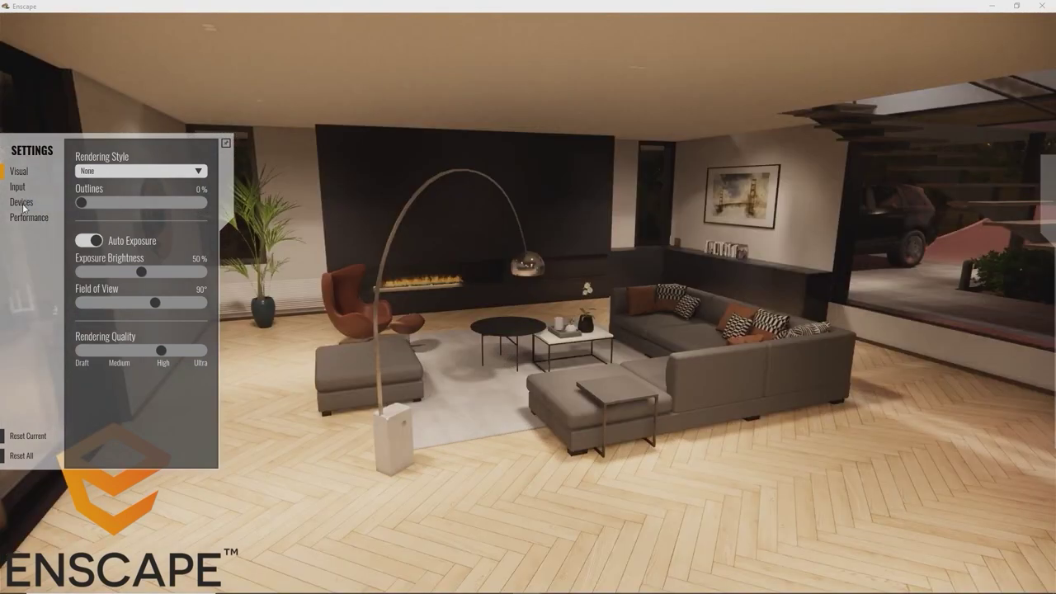
left_click(22, 203)
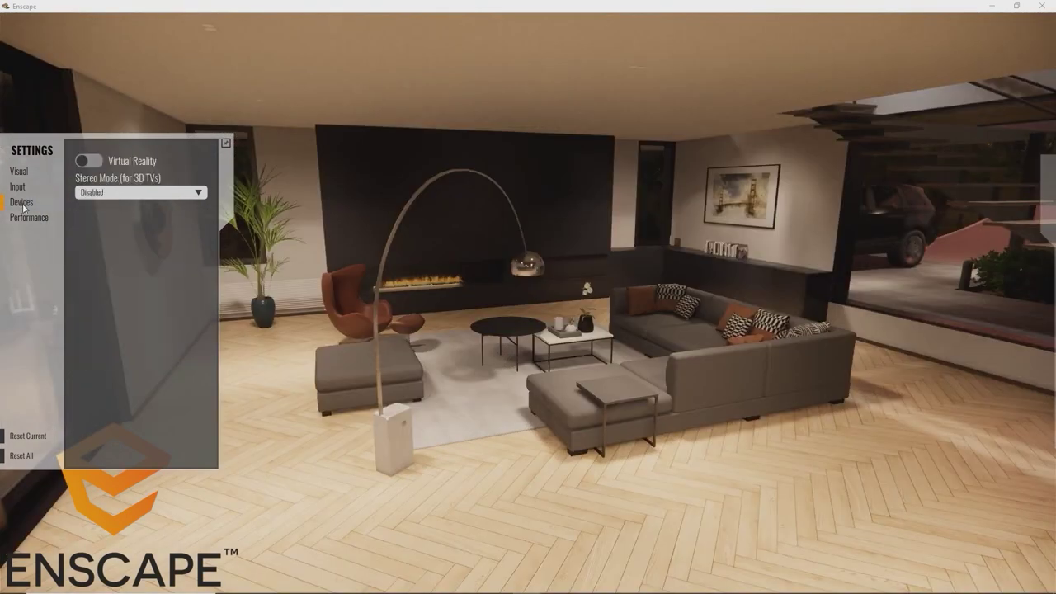
left_click(89, 161)
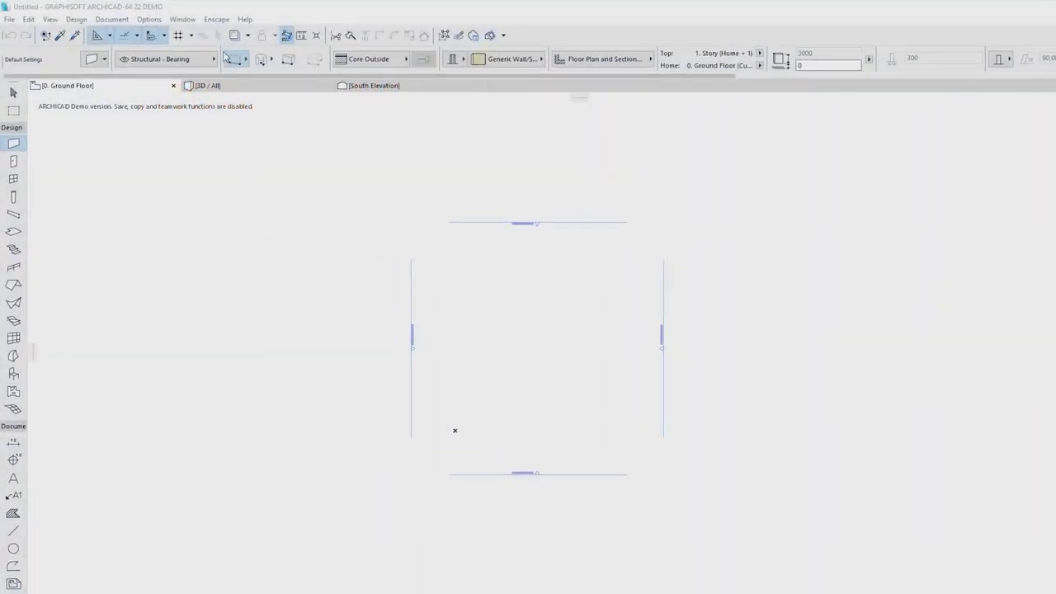
Step: Turn on the Enscape Toolbar from ARCHICAD's Enscape menu
left_click(203, 19)
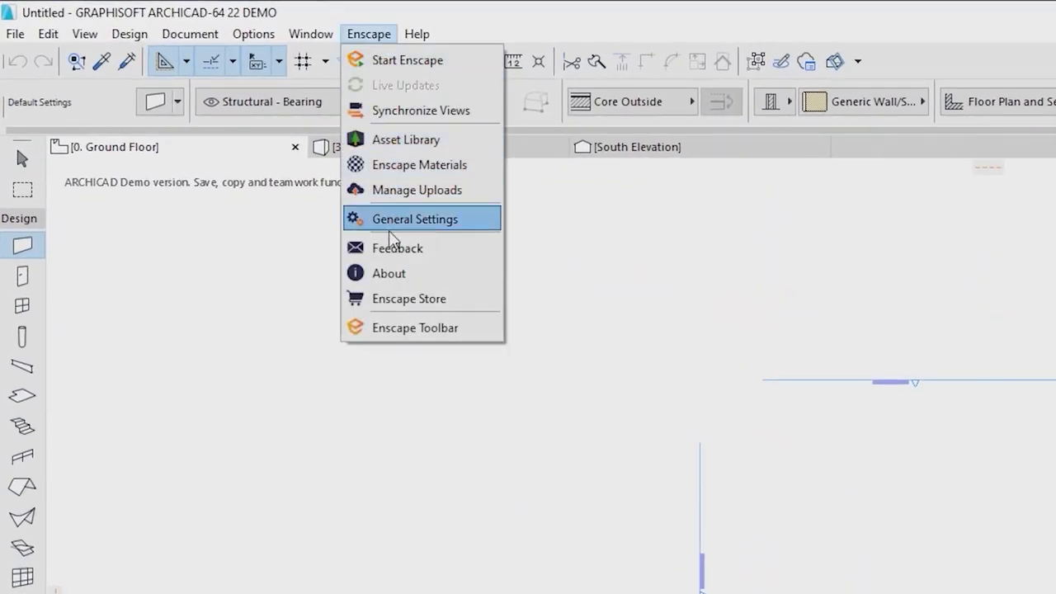
left_click(396, 326)
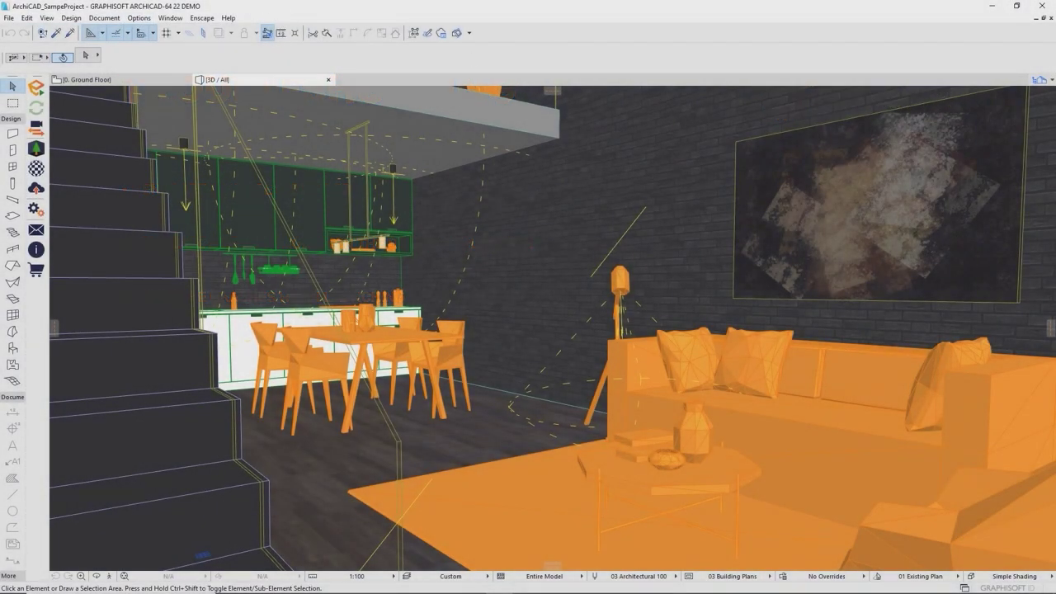
Step: Create a new project from ARCHICAD 22 Template.tpl and switch to its 3D view
left_click(8, 17)
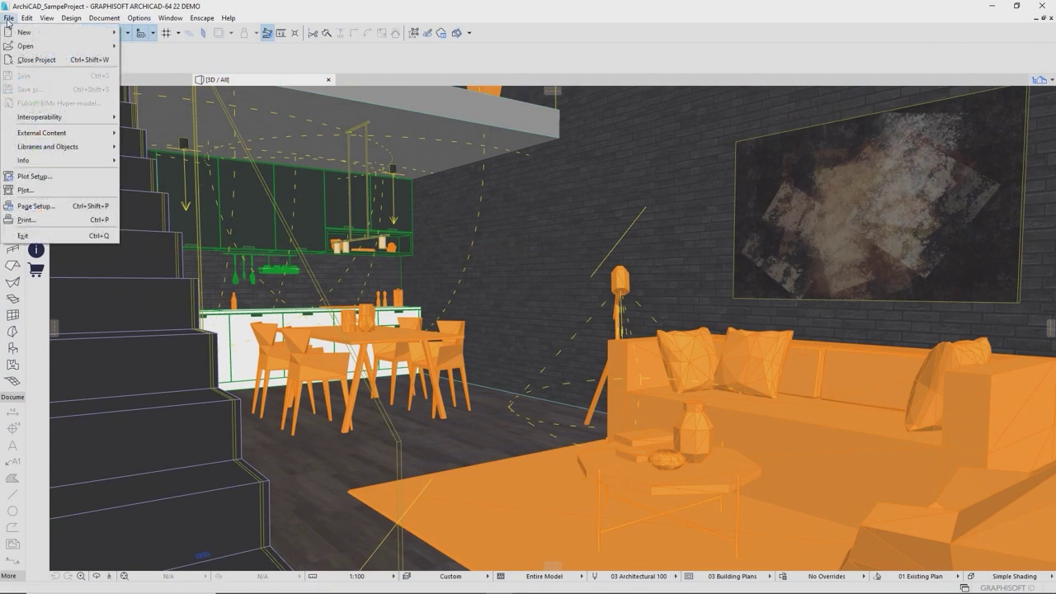
mouse_move(49, 32)
left_click(141, 33)
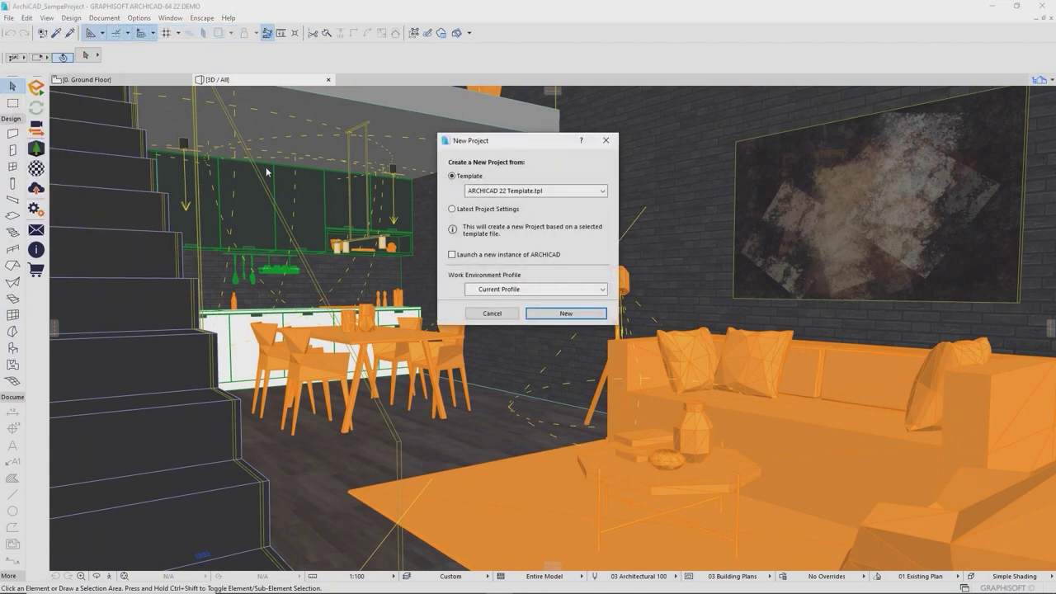
left_click(542, 313)
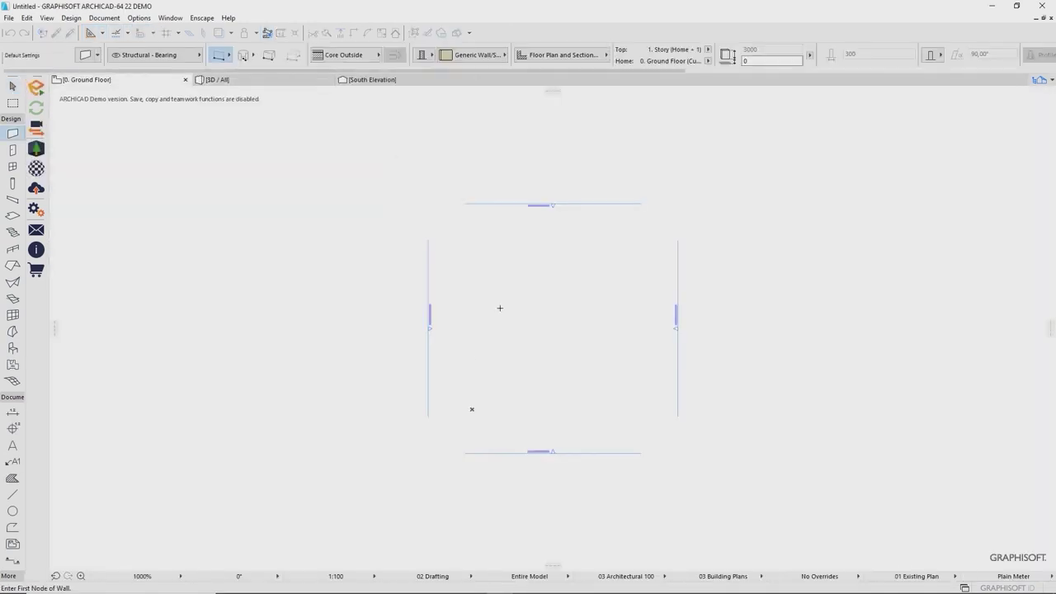
left_click(264, 81)
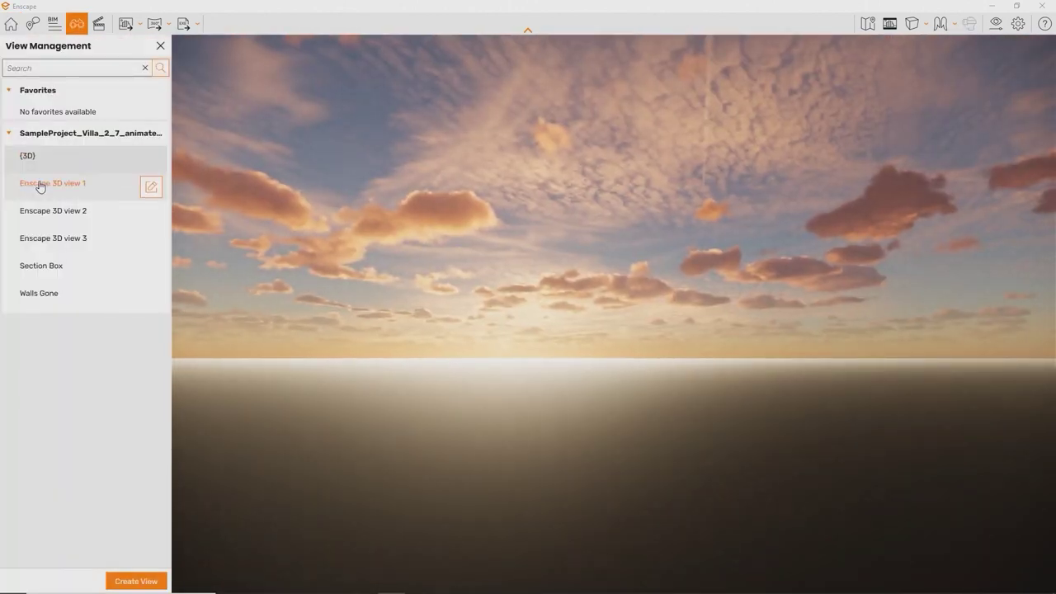
Step: Cycle through Enscape 3D views 1, 2 and 3, then Section Box and Walls Gone
left_click(39, 184)
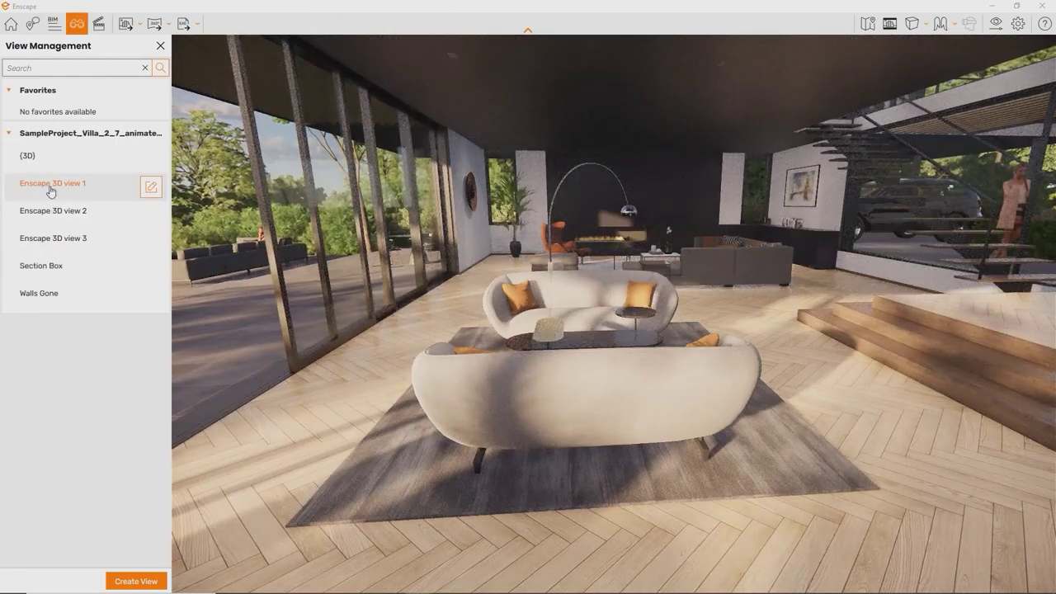
left_click(62, 213)
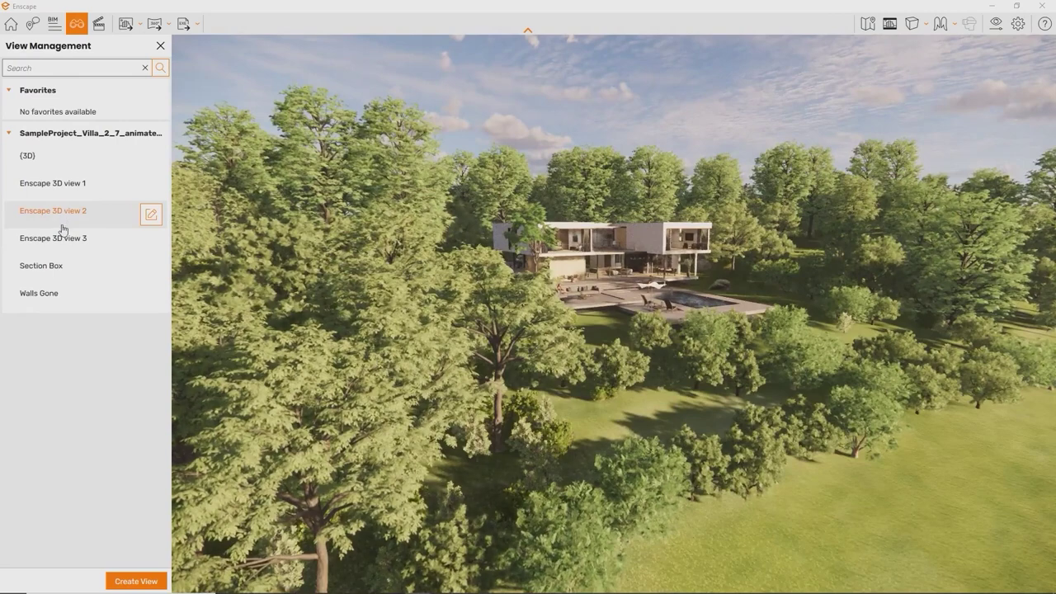
left_click(62, 241)
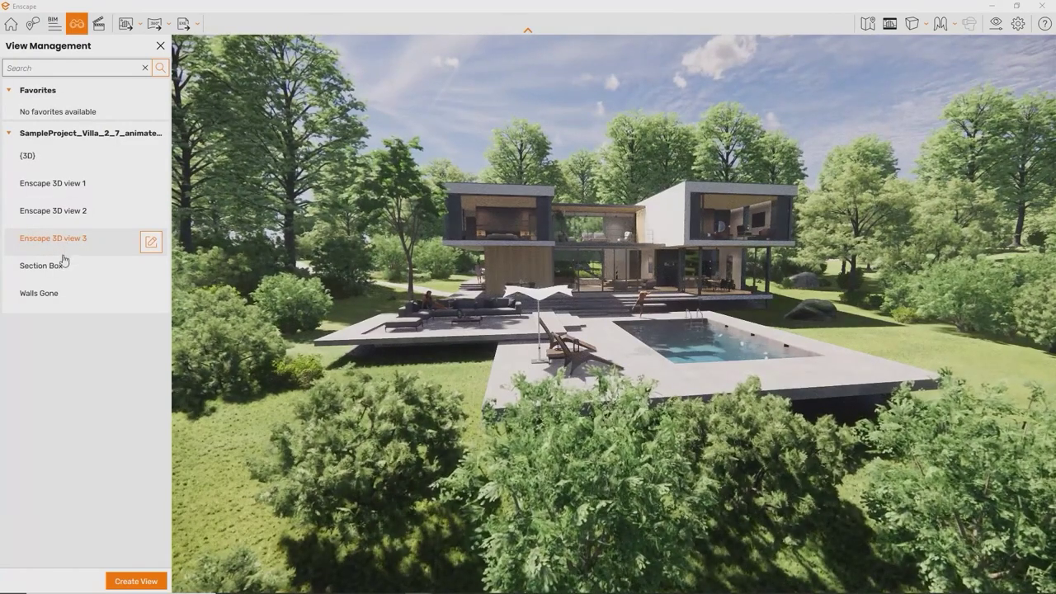
left_click(61, 266)
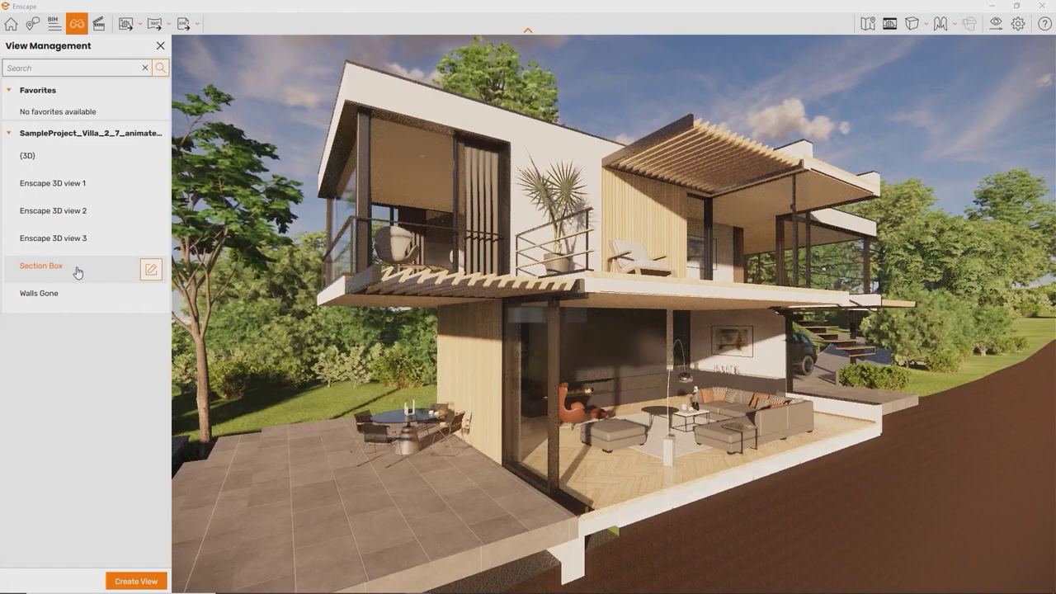
left_click(72, 298)
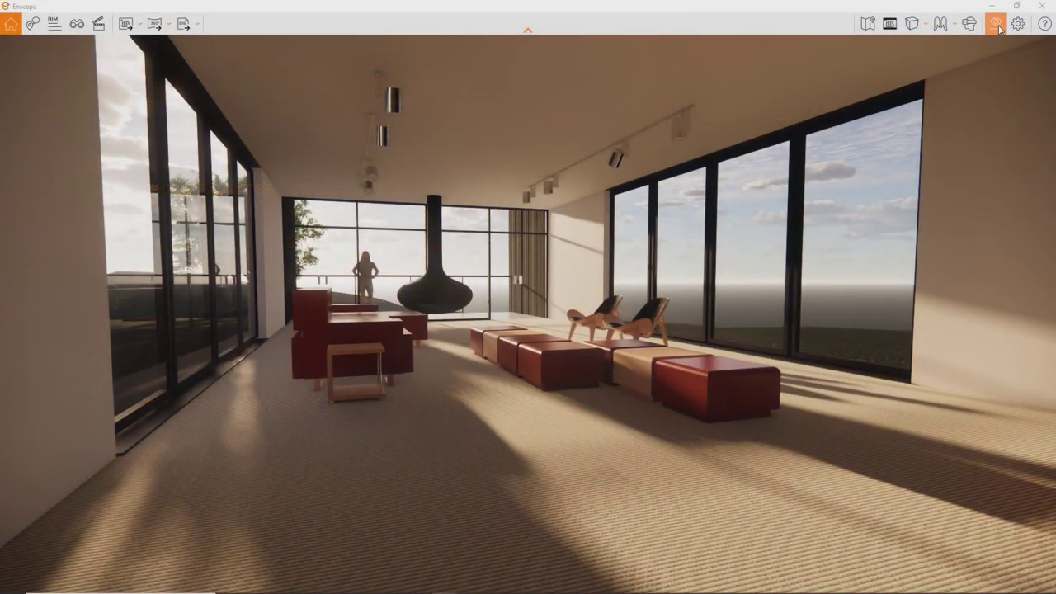
Step: In Visual Settings, set Output resolution to Full HD and Rendering Quality to Medium
left_click(998, 26)
left_click(523, 121)
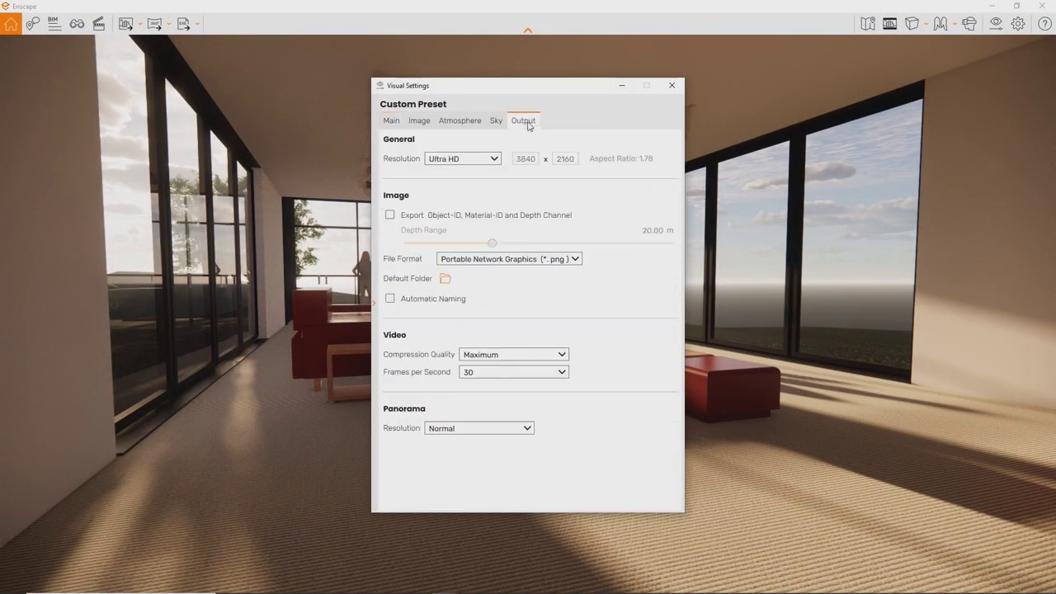
left_click(494, 159)
left_click(483, 209)
left_click(398, 122)
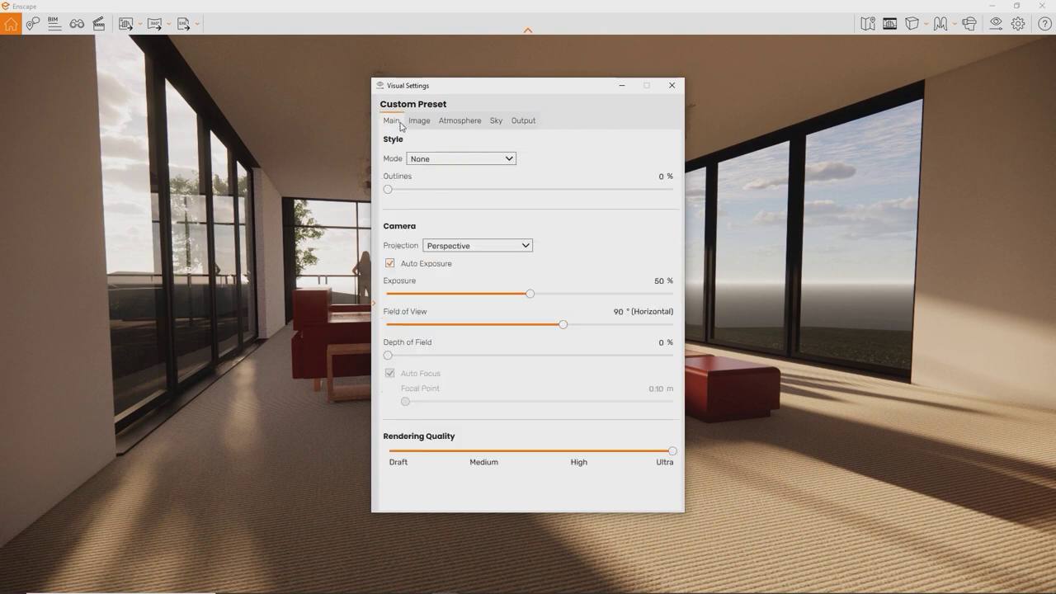
left_click_drag(672, 451, 508, 452)
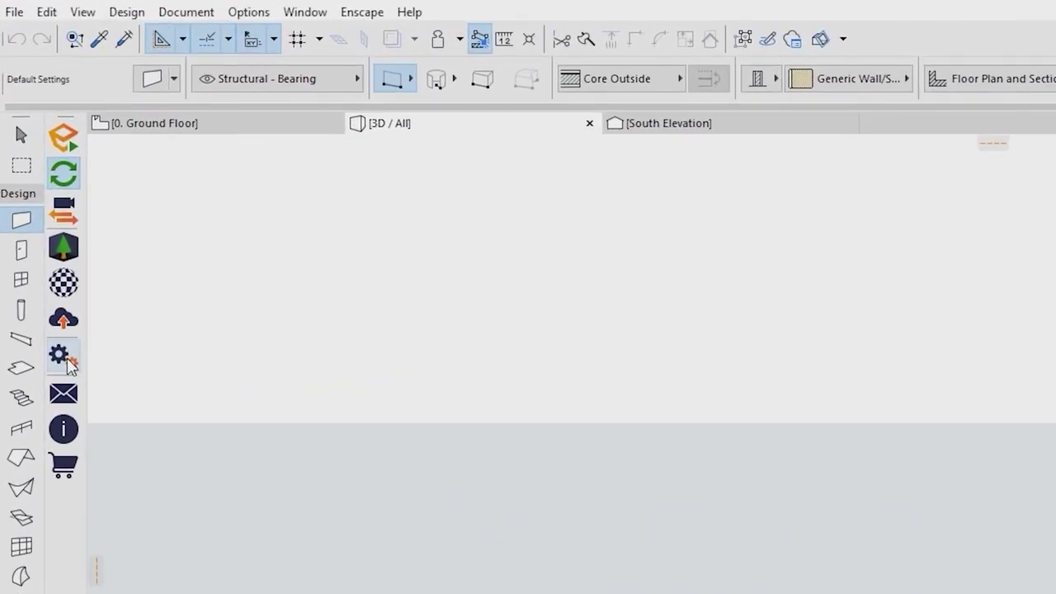
Step: Uncheck RTX Raytracing in Enscape General Settings, then open the Feedback form
left_click(64, 358)
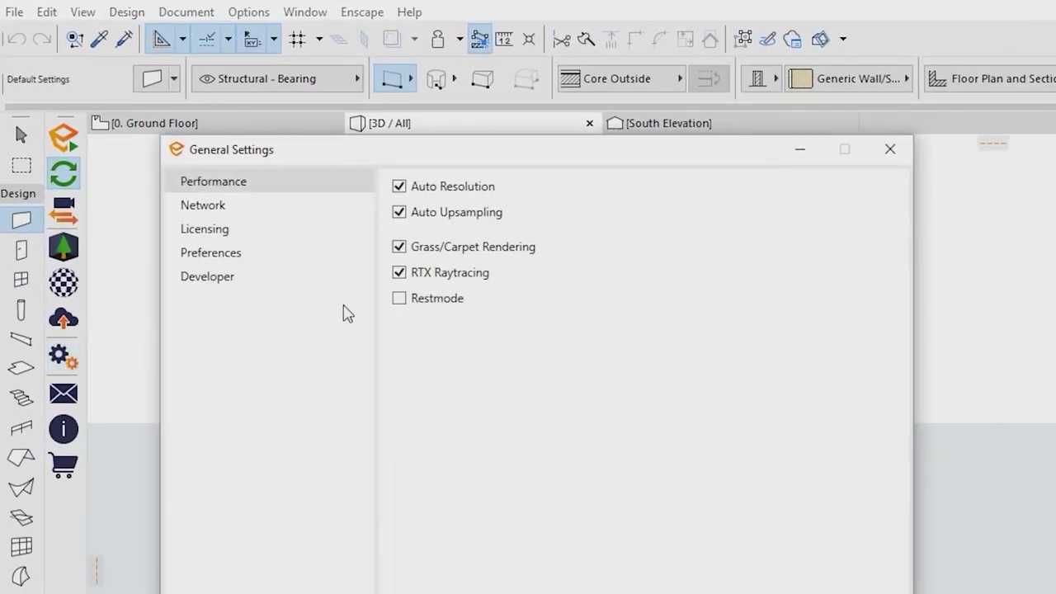
left_click(402, 275)
left_click(888, 149)
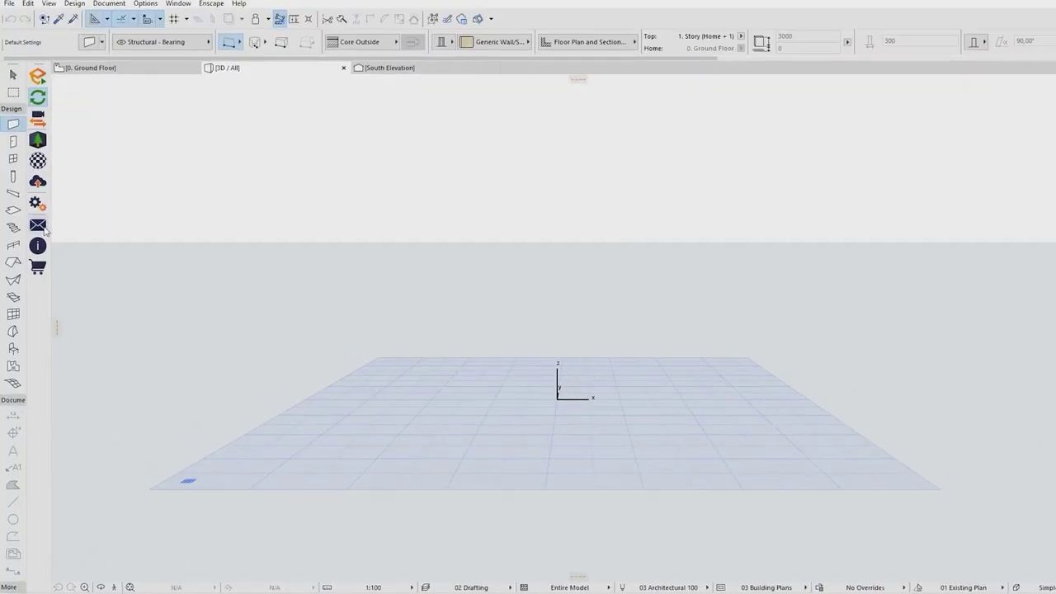
left_click(35, 233)
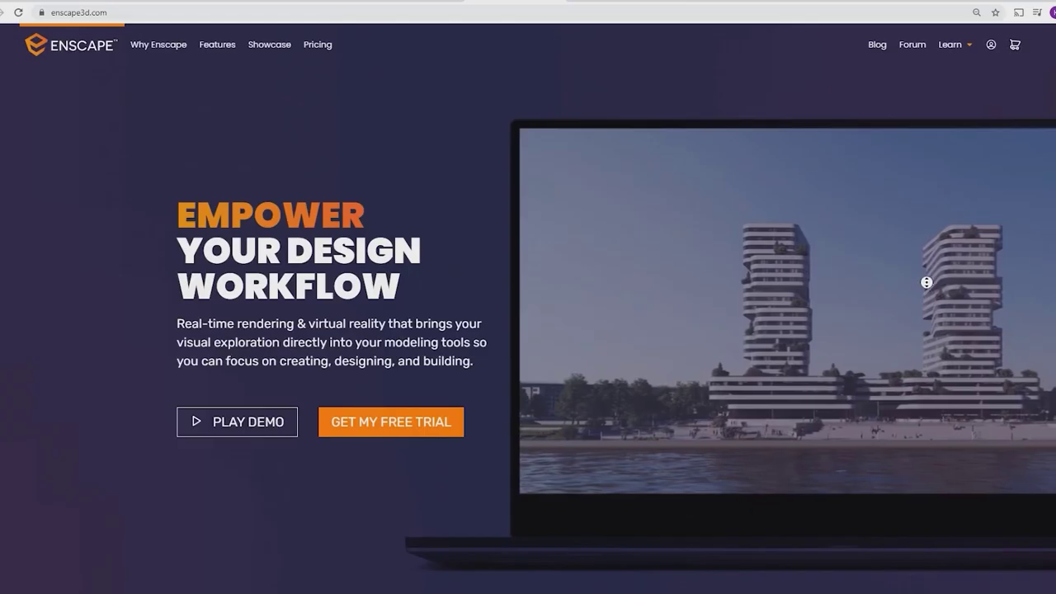
Step: Go to the Enscape website's Contact page and show the Technical Support questions
scroll(927, 282, "down", 20)
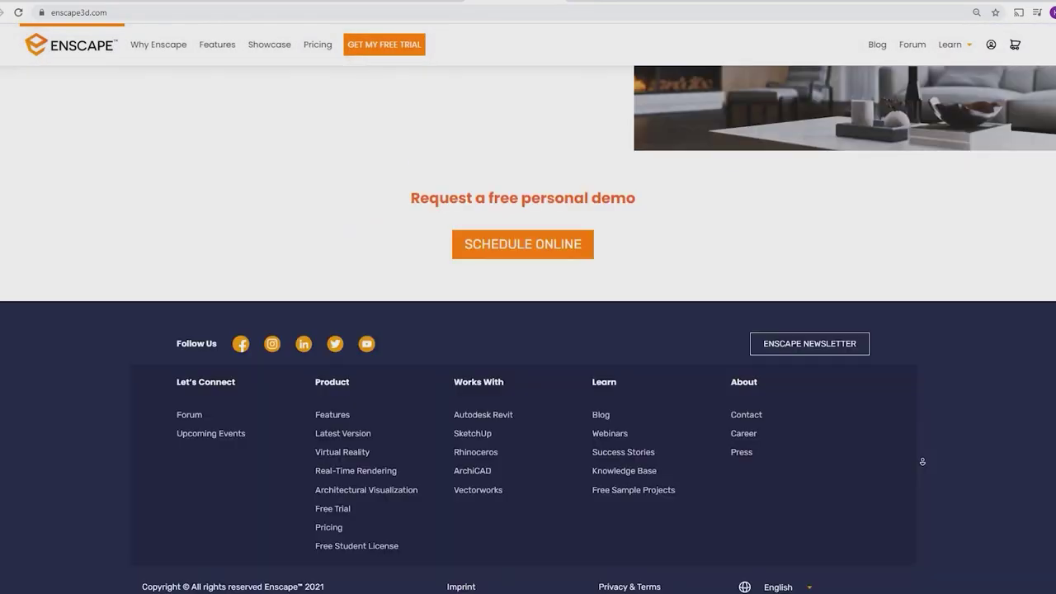
left_click(746, 415)
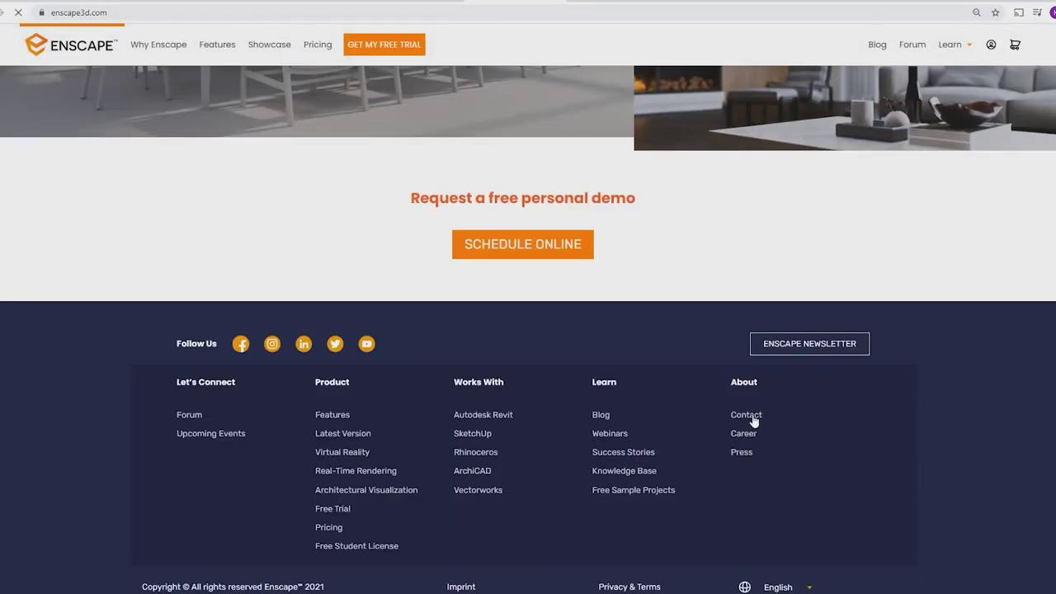
scroll(753, 421, "down", 3)
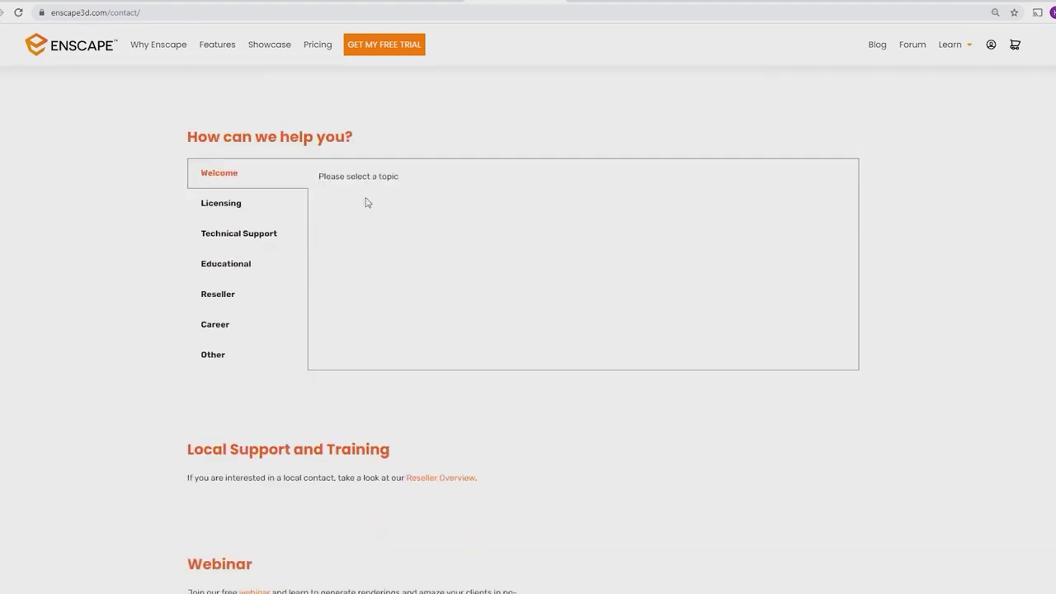
left_click(252, 239)
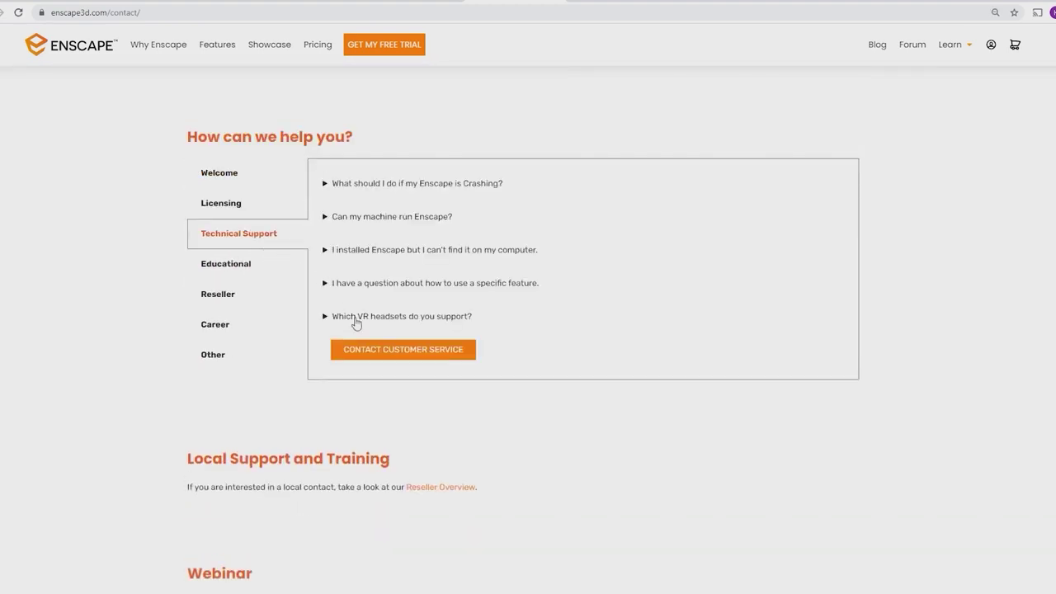
Step: Expand the Contact Customer Service form on the Enscape contact page
left_click(369, 350)
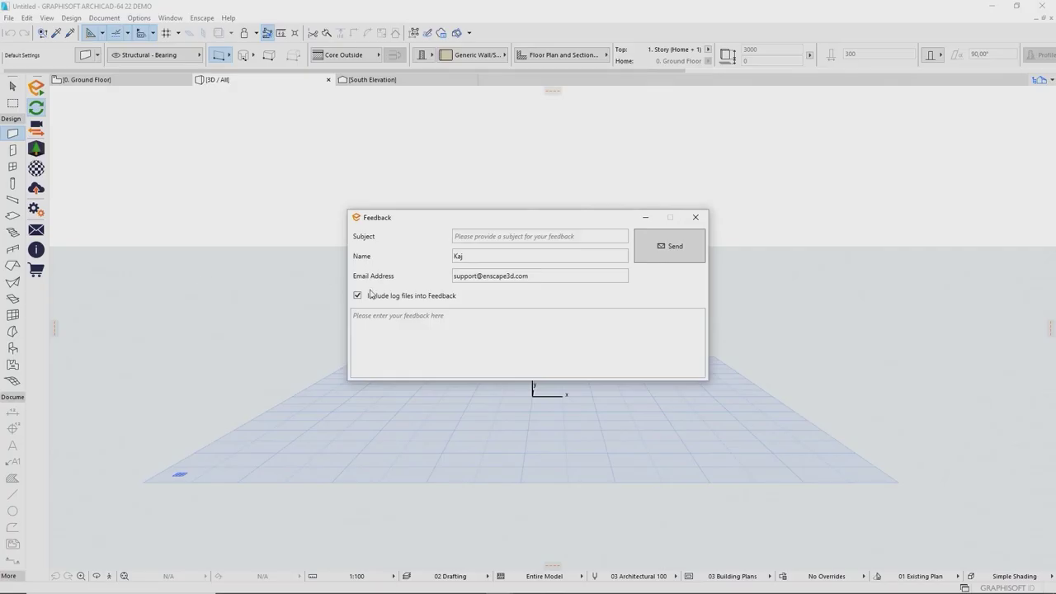